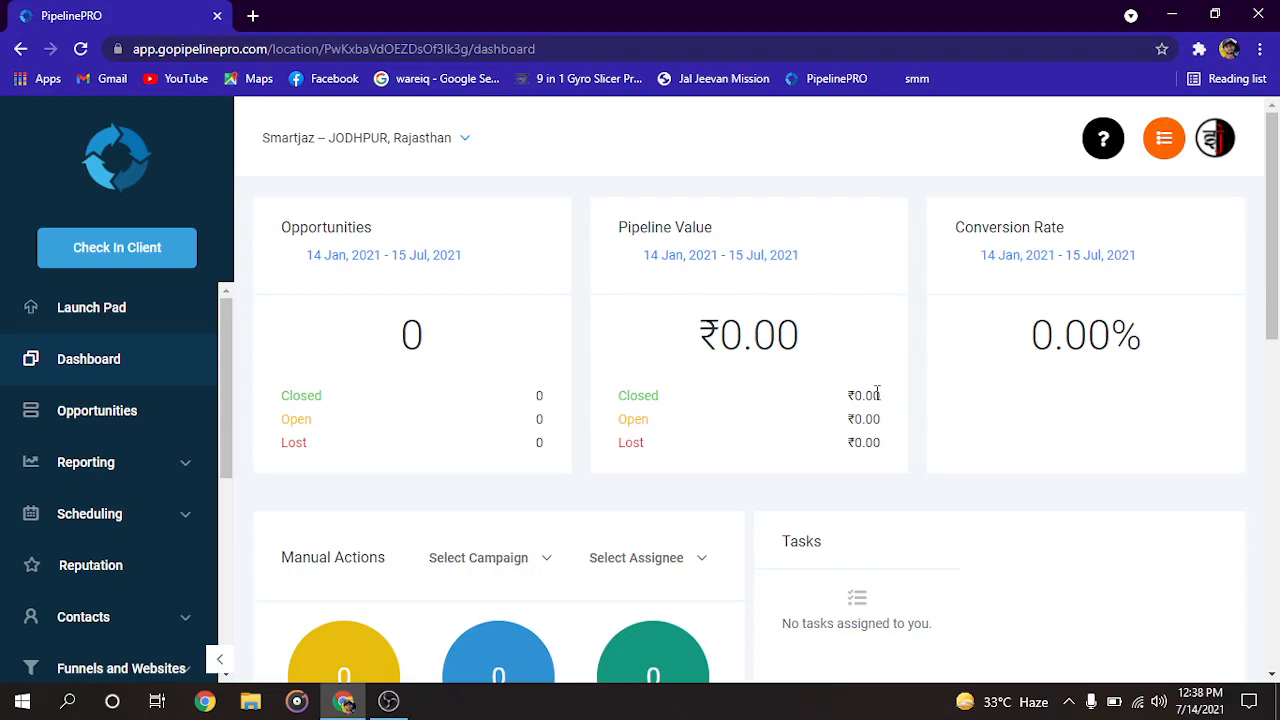
scroll(577, 396, "down", 3)
scroll(577, 396, "up", 3)
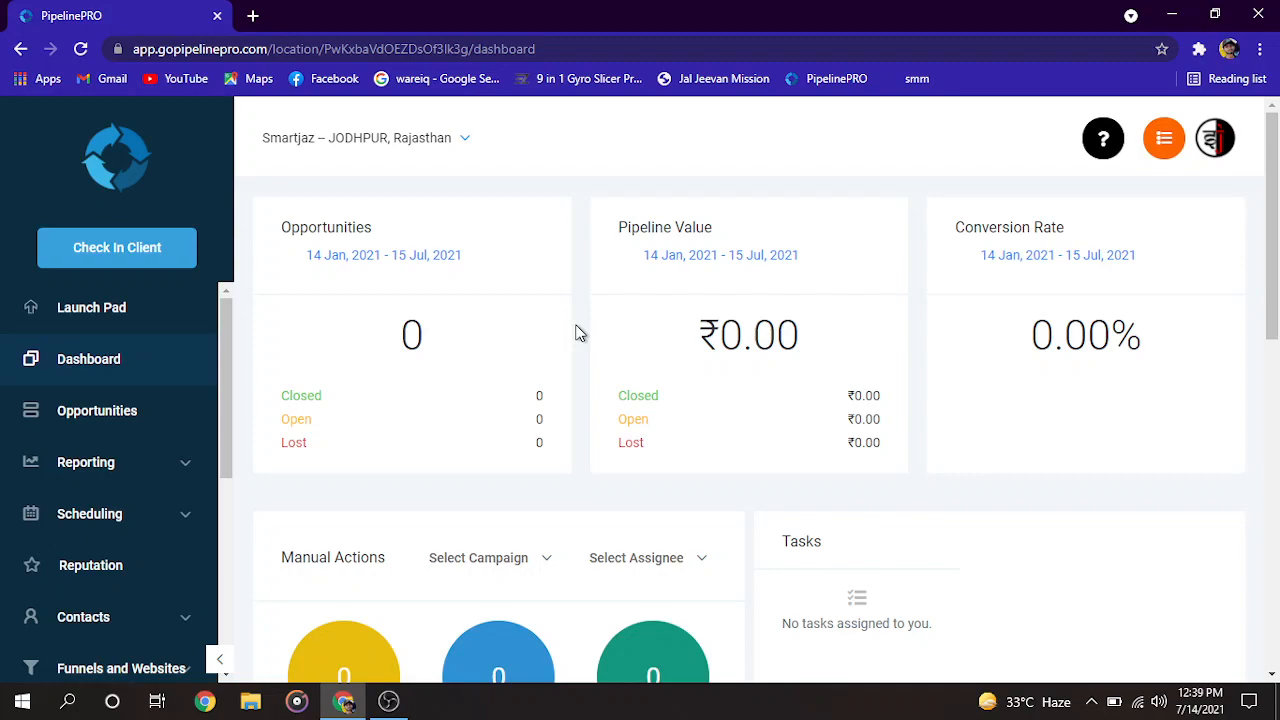
scroll(628, 382, "down", 5)
scroll(630, 382, "up", 5)
Open the account's Settings page.
scroll(127, 416, "down", 10)
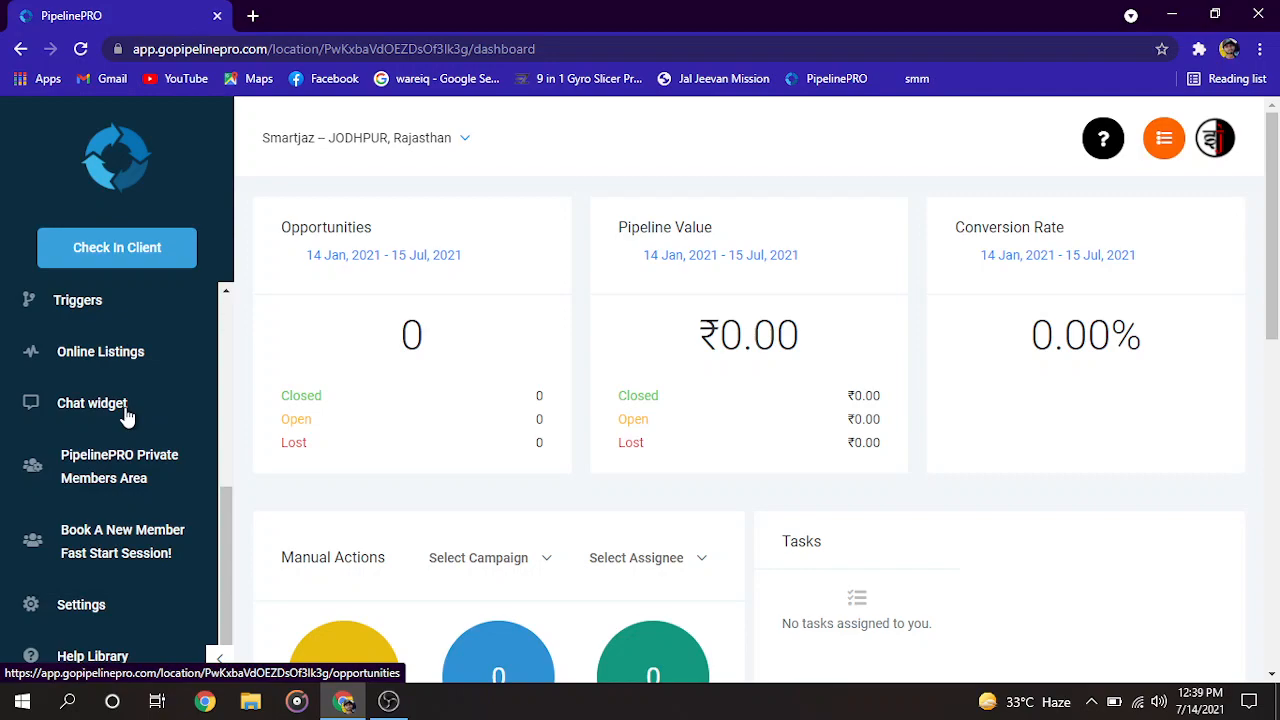
scroll(105, 410, "down", 3)
left_click(93, 614)
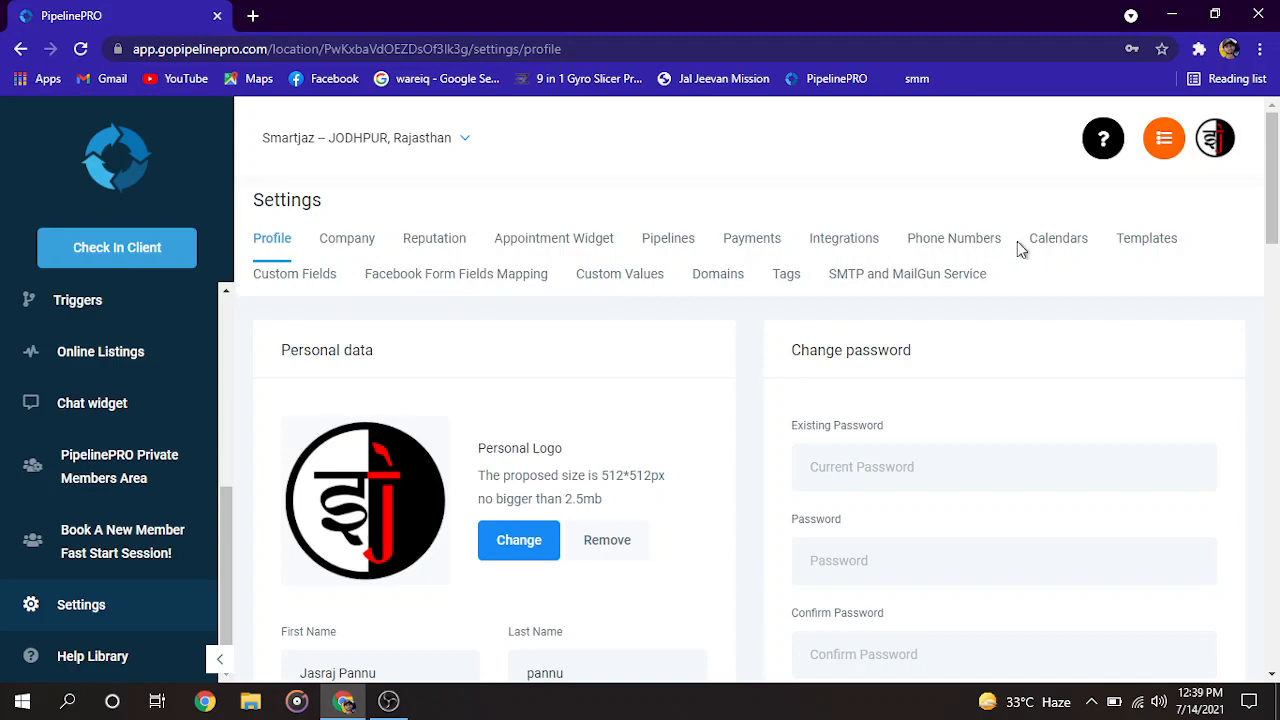
scroll(63, 480, "up", 5)
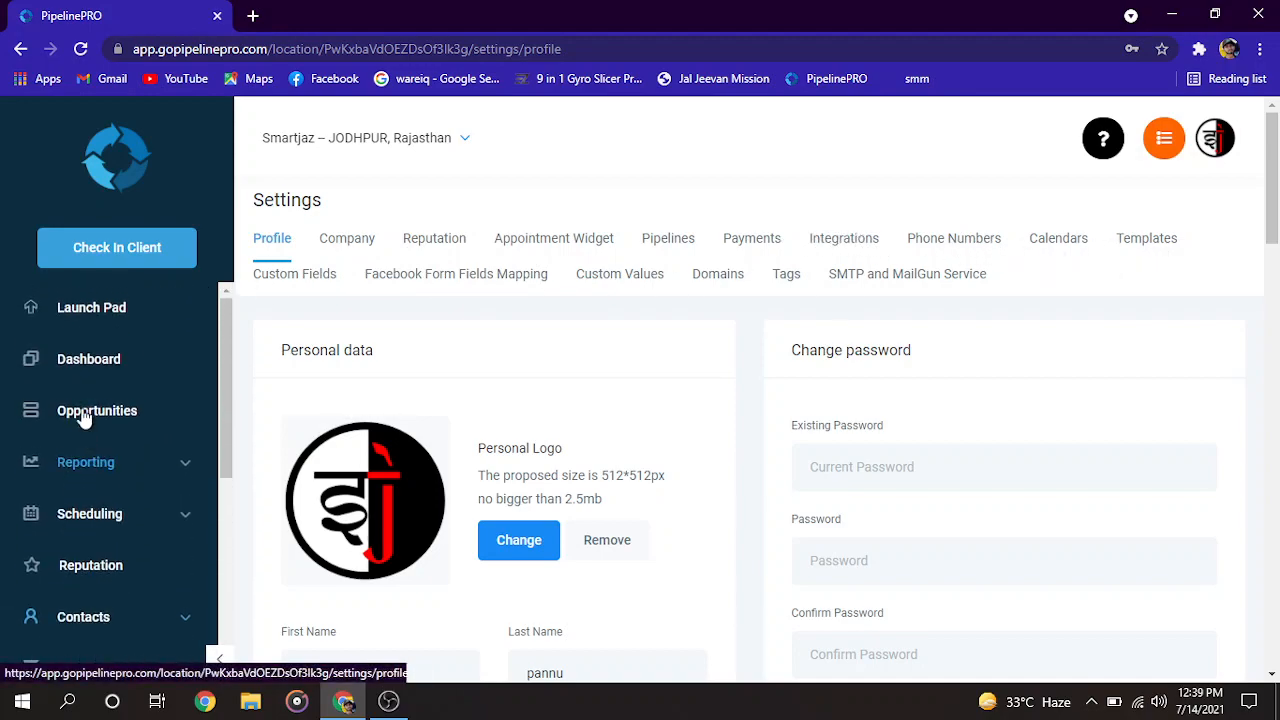
scroll(90, 440, "down", 3)
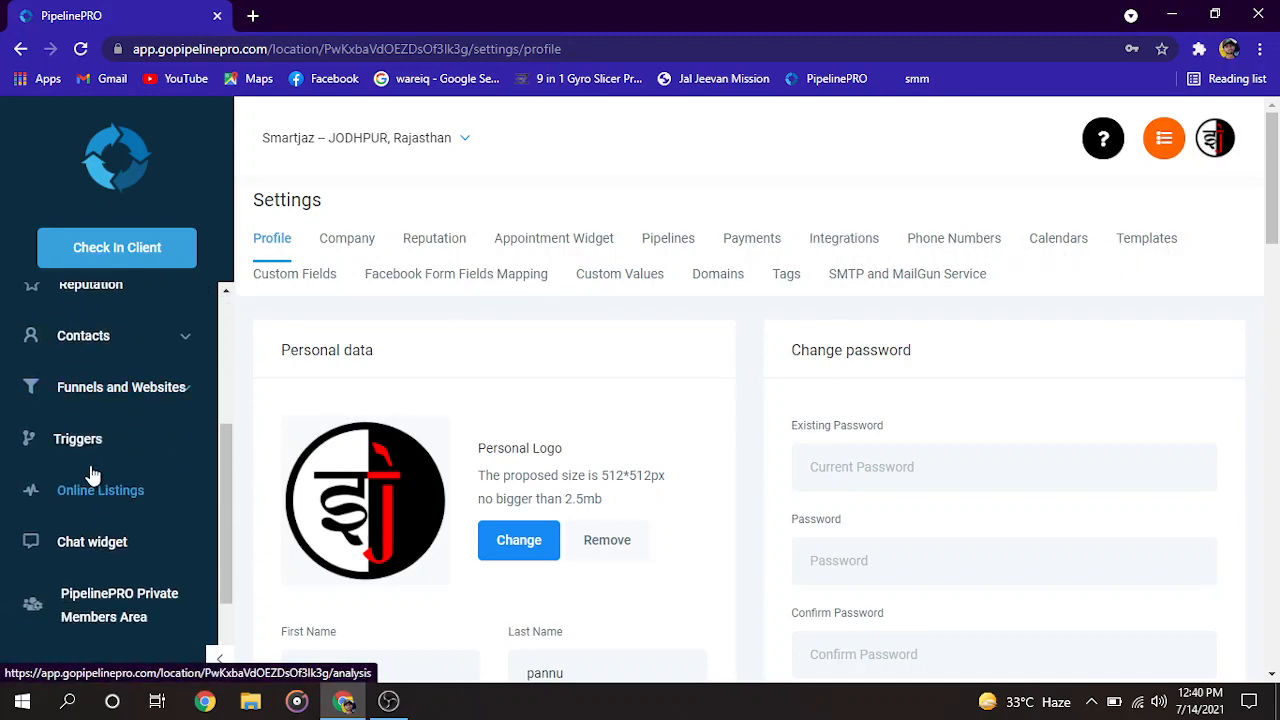
scroll(100, 520, "down", 4)
scroll(98, 603, "up", 4)
scroll(520, 484, "up", 2)
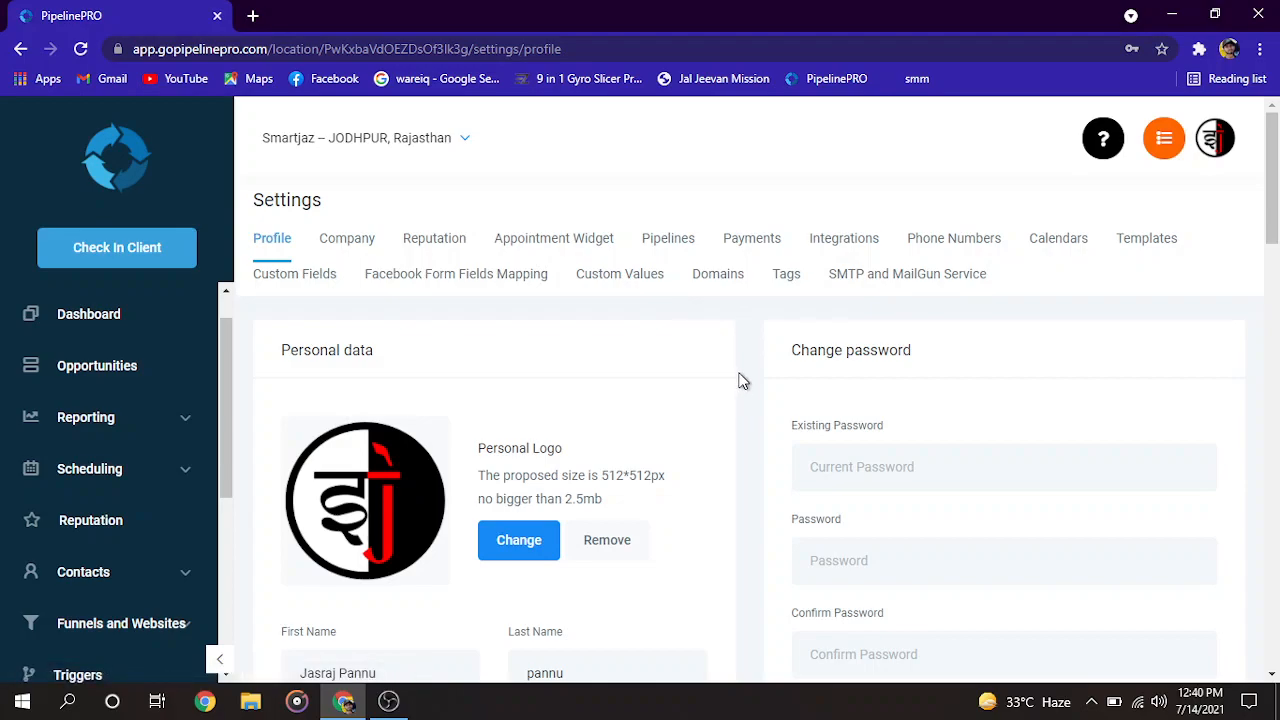
scroll(741, 380, "down", 3)
scroll(740, 379, "up", 3)
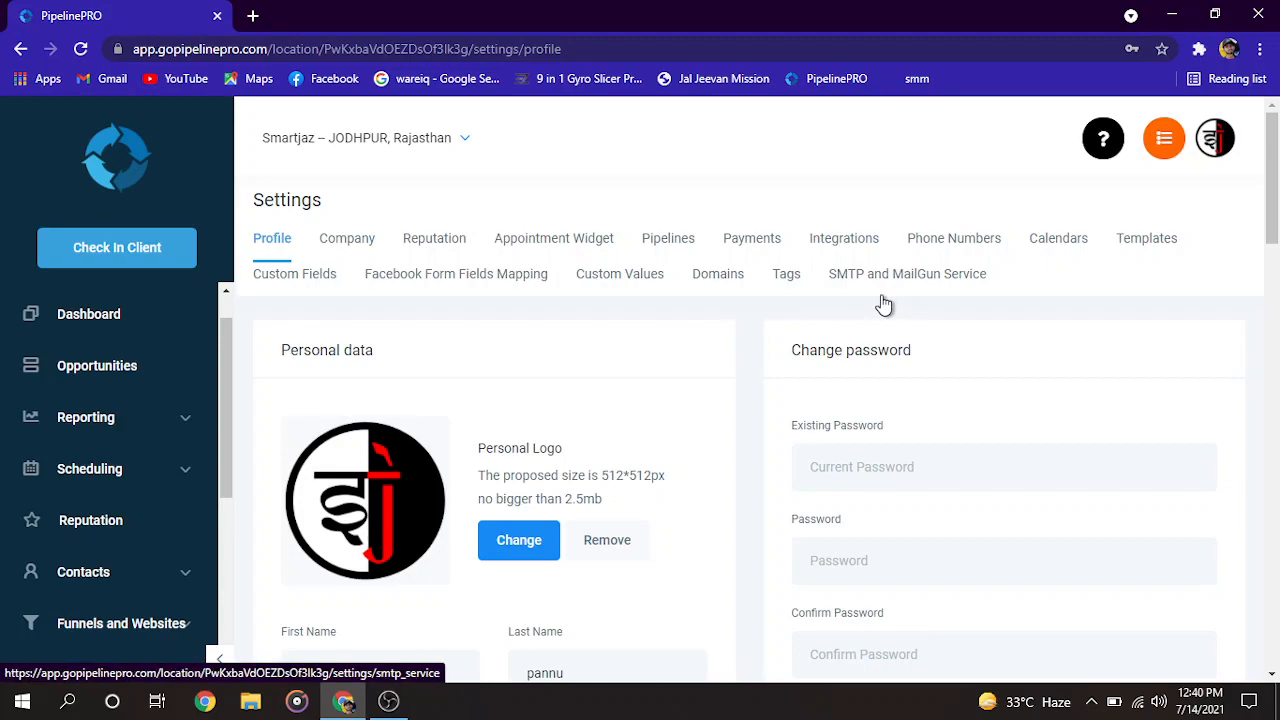
Open the Payments settings and read the Stripe Connect description.
left_click(760, 242)
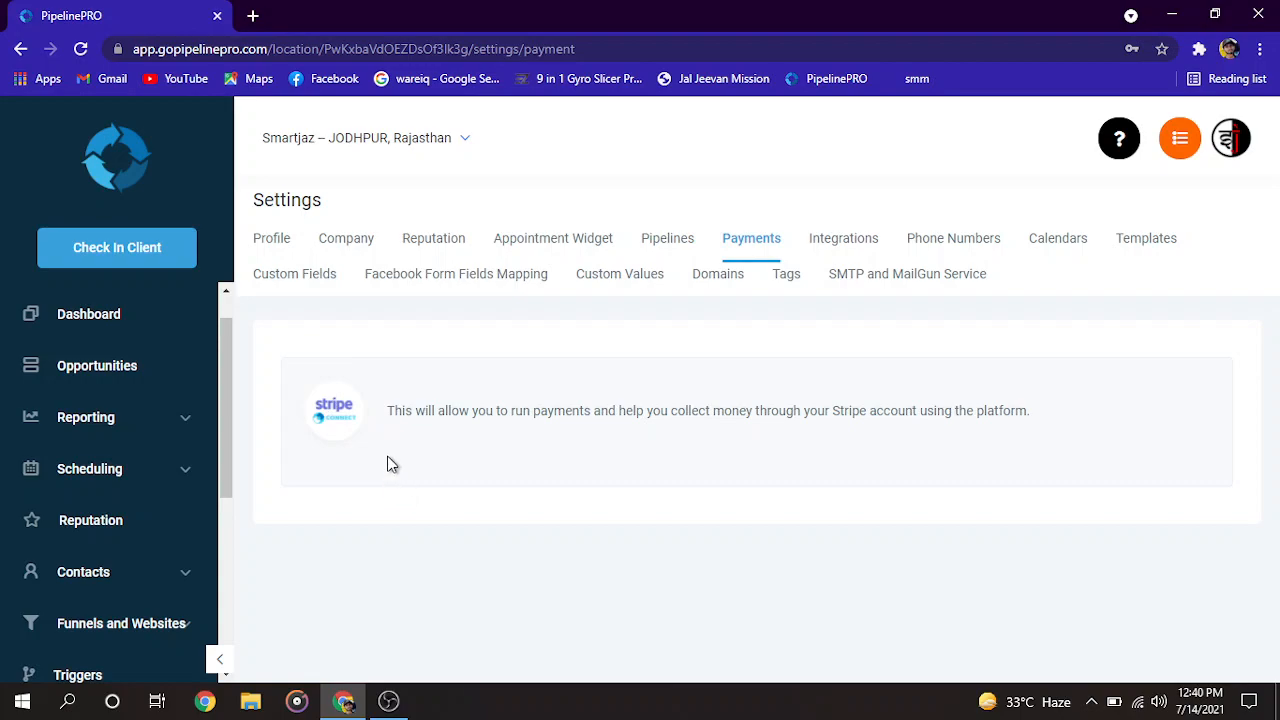
left_click_drag(520, 460, 383, 474)
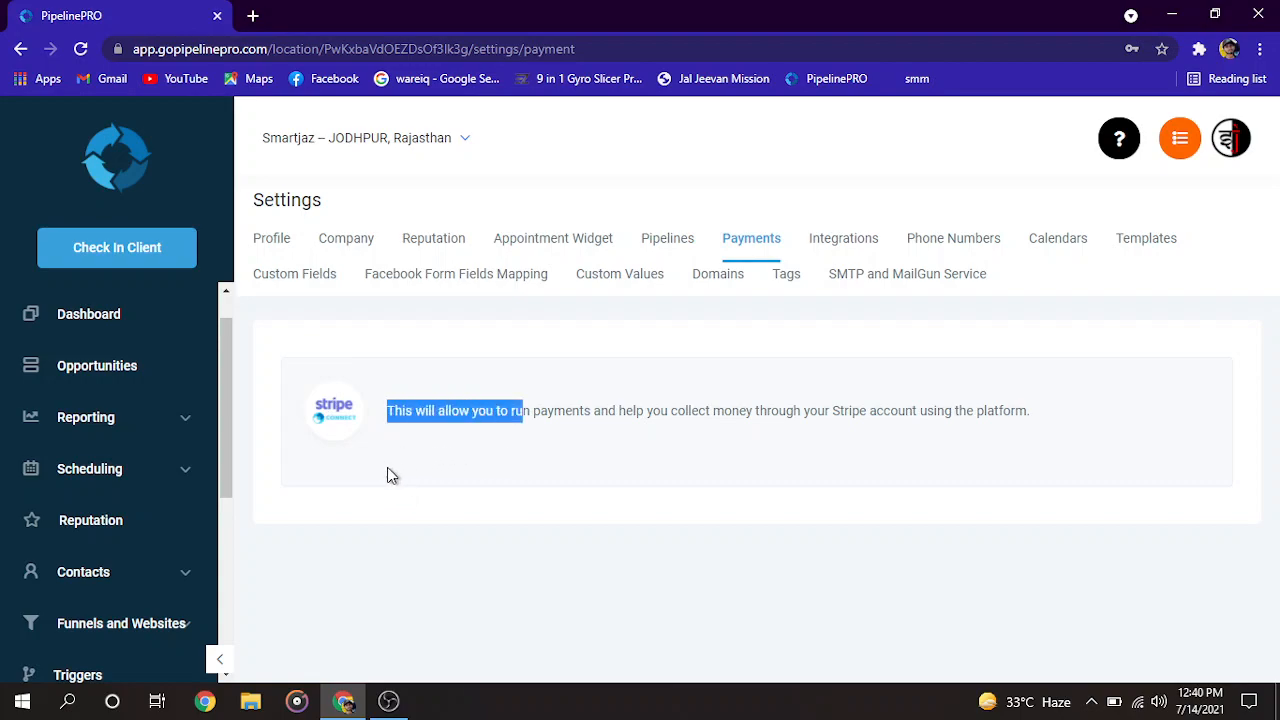
left_click(452, 468)
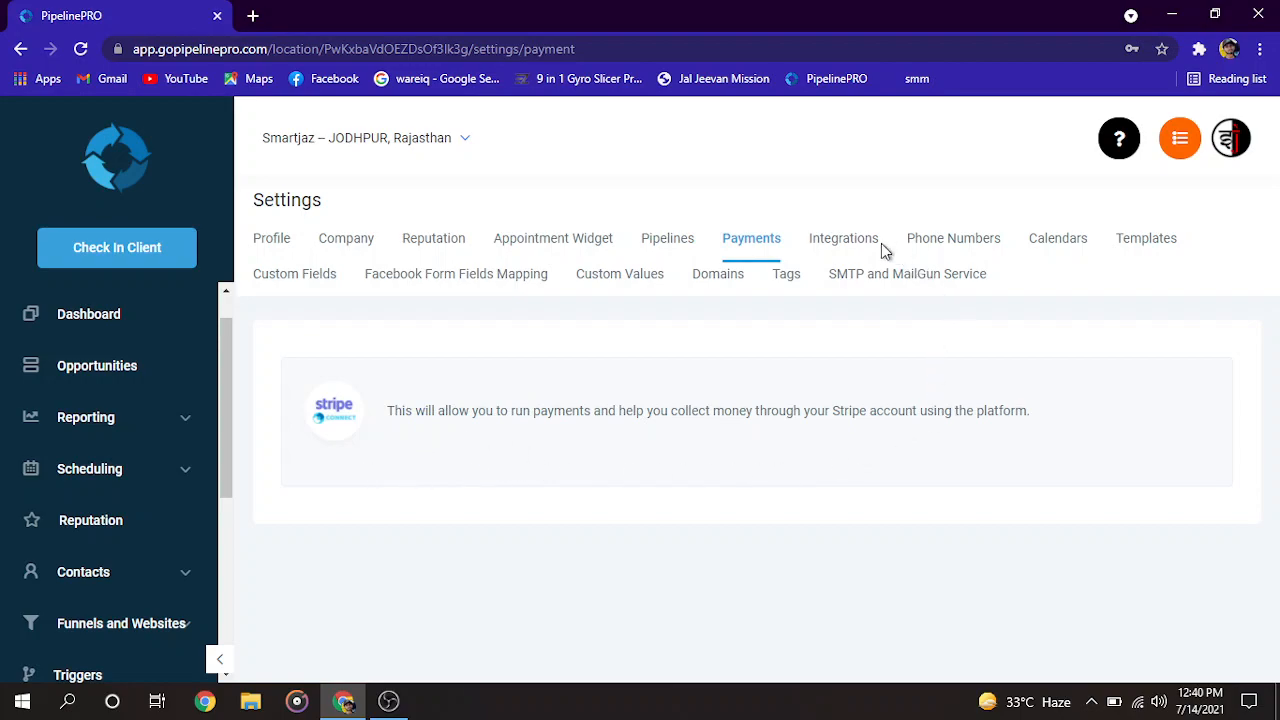
Review the Integrations settings and follow the Stripe Account link for using Stripe Connect.
left_click(840, 245)
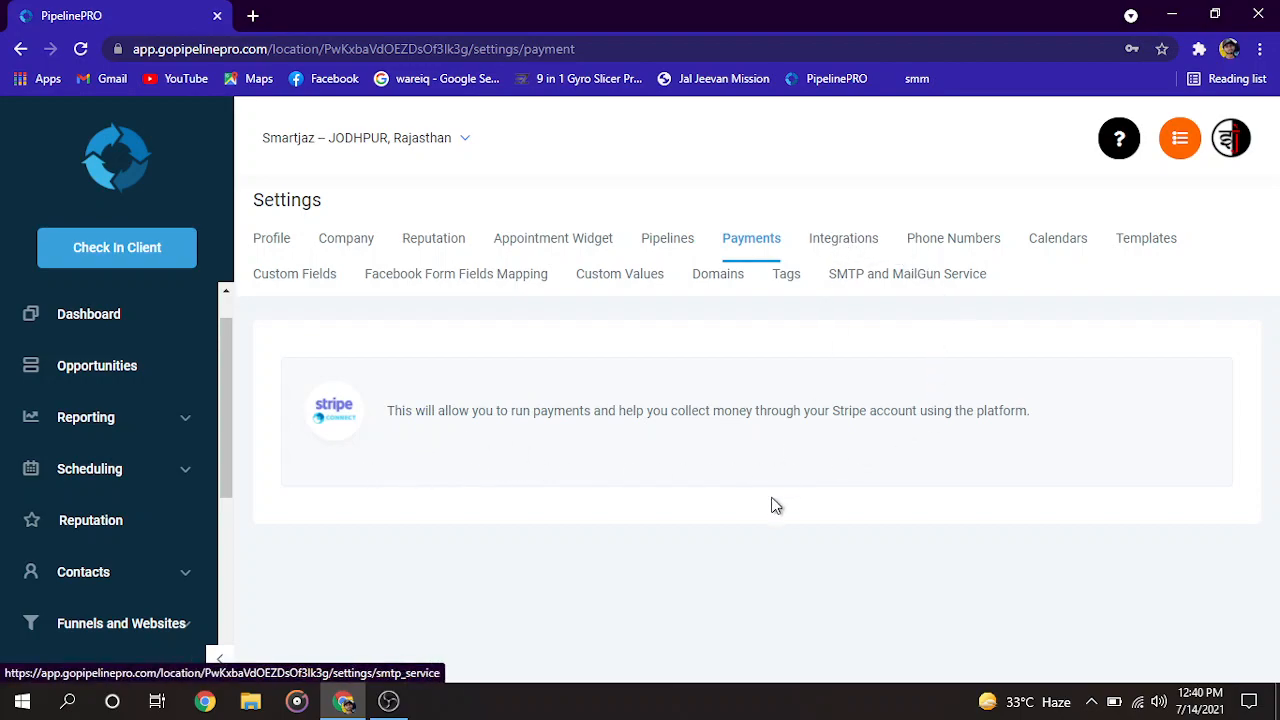
scroll(770, 460, "down", 3)
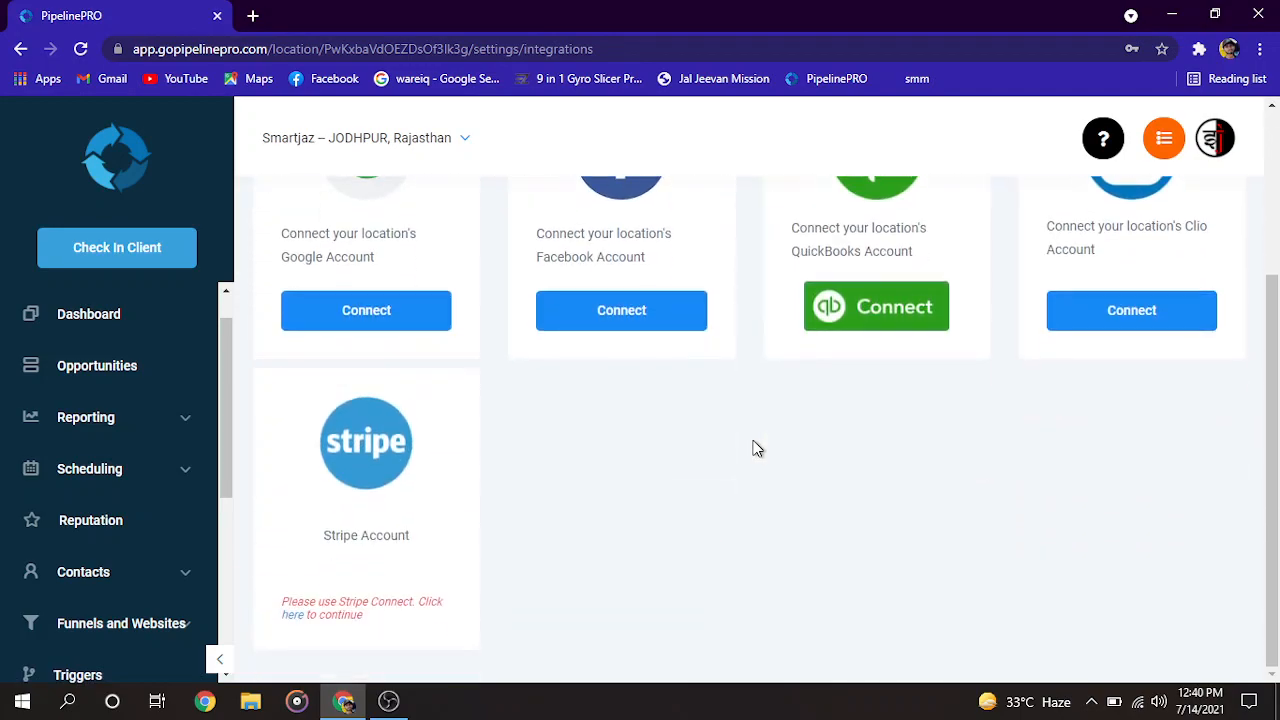
scroll(355, 492, "down", 3)
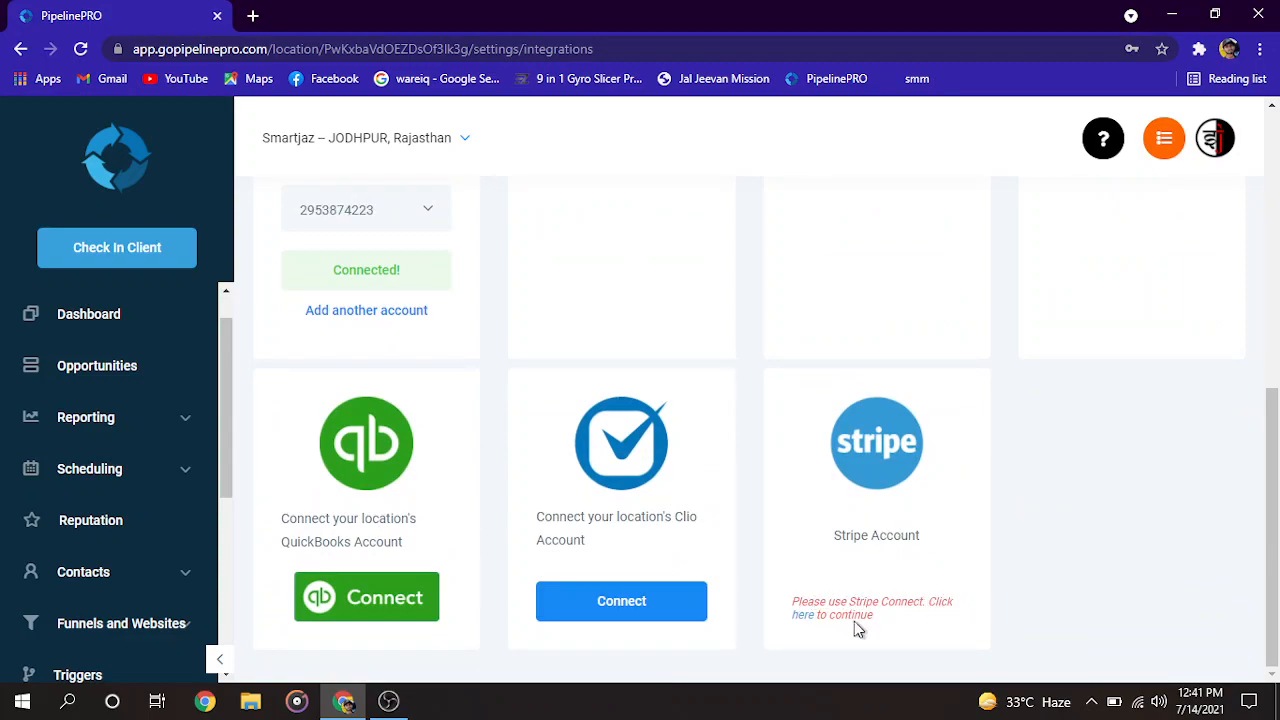
left_click(803, 614)
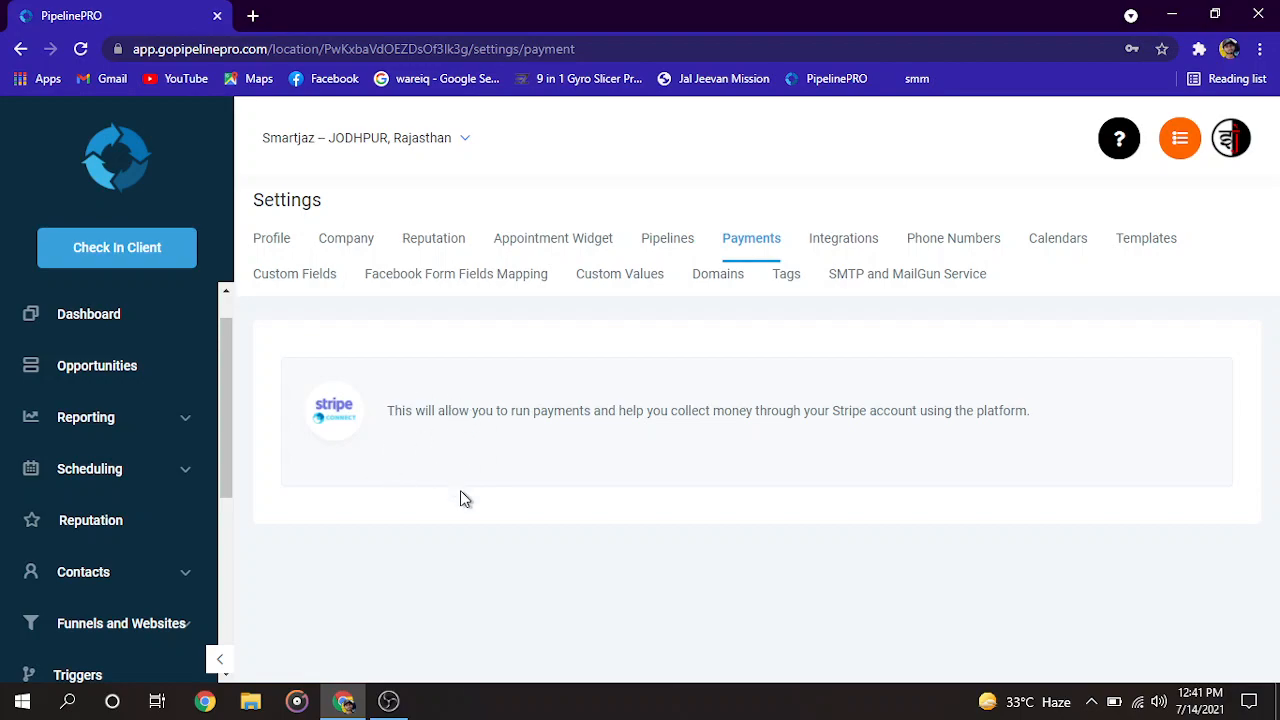
scroll(137, 593, "down", 3)
scroll(137, 593, "down", 1)
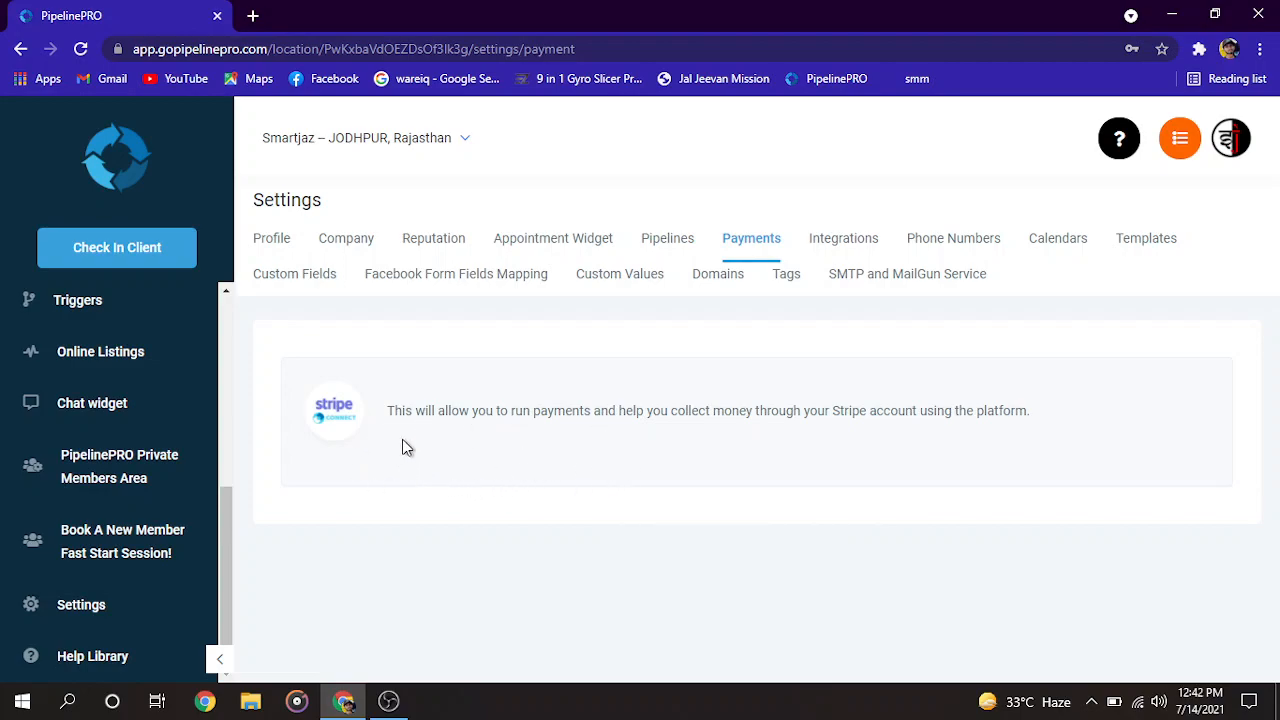
scroll(130, 460, "up", 10)
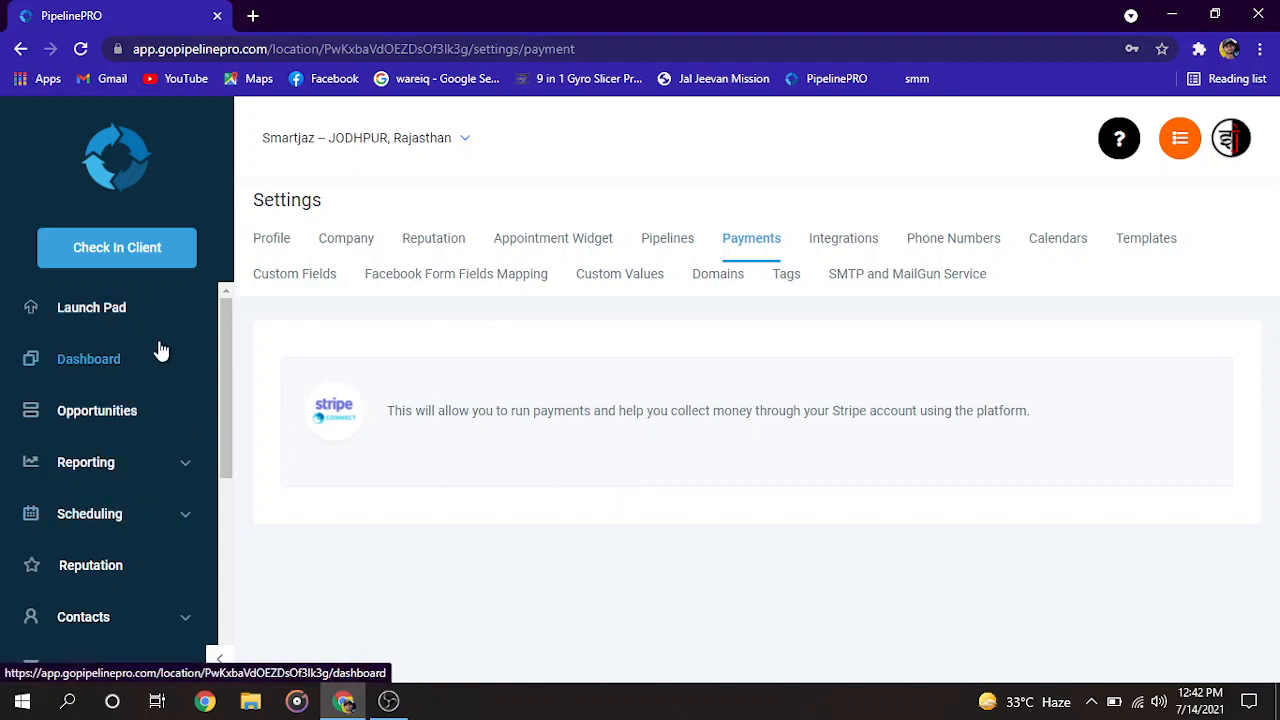
scroll(160, 360, "down", 2)
scroll(145, 470, "down", 1)
scroll(150, 480, "down", 3)
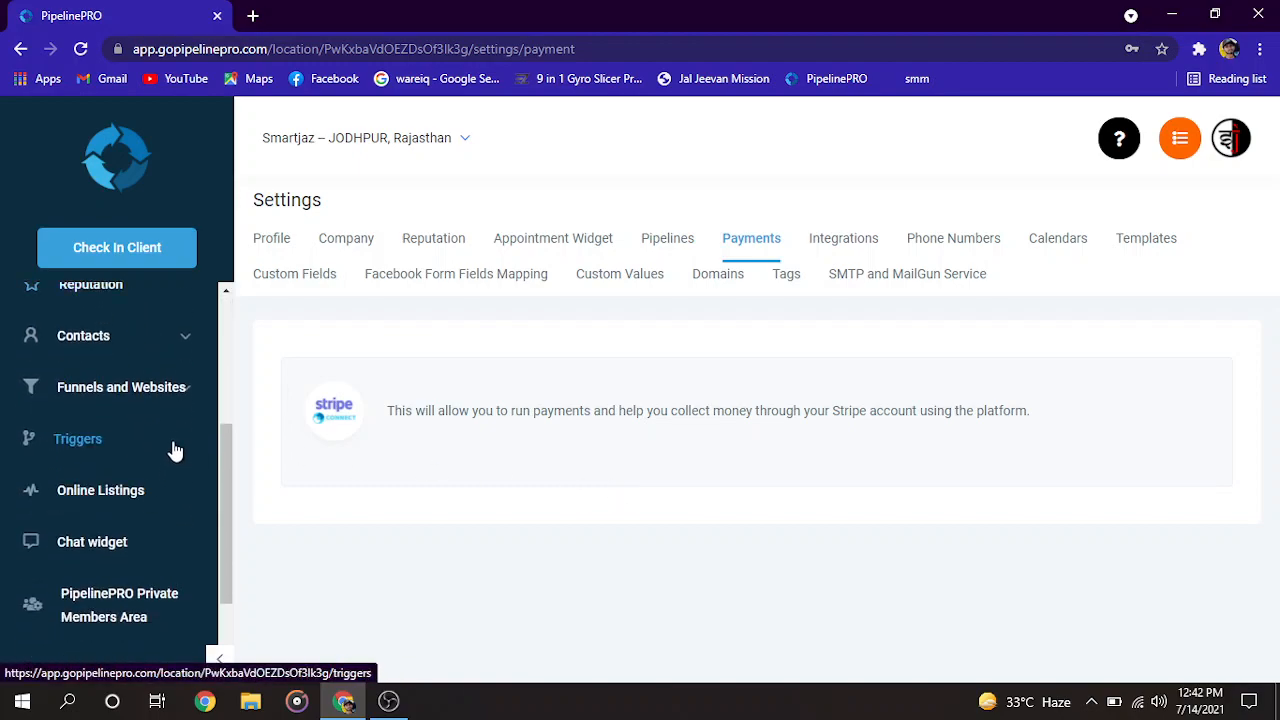
left_click(183, 394)
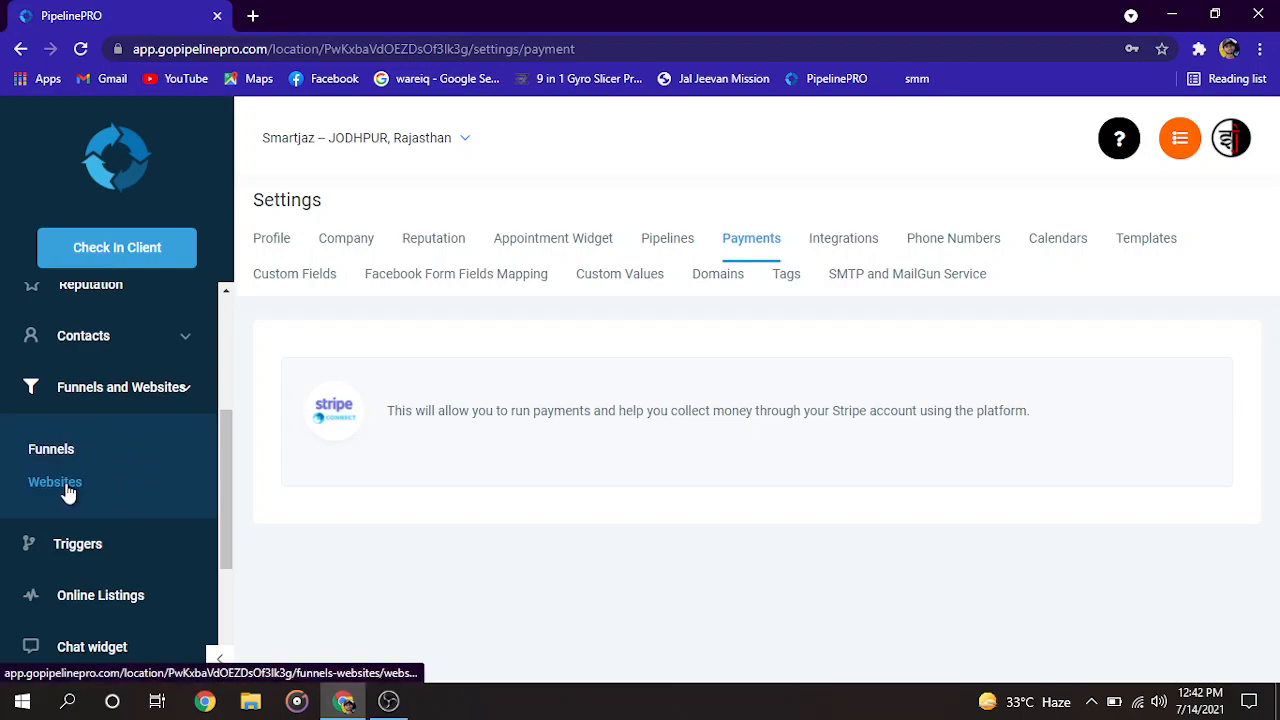
left_click(189, 393)
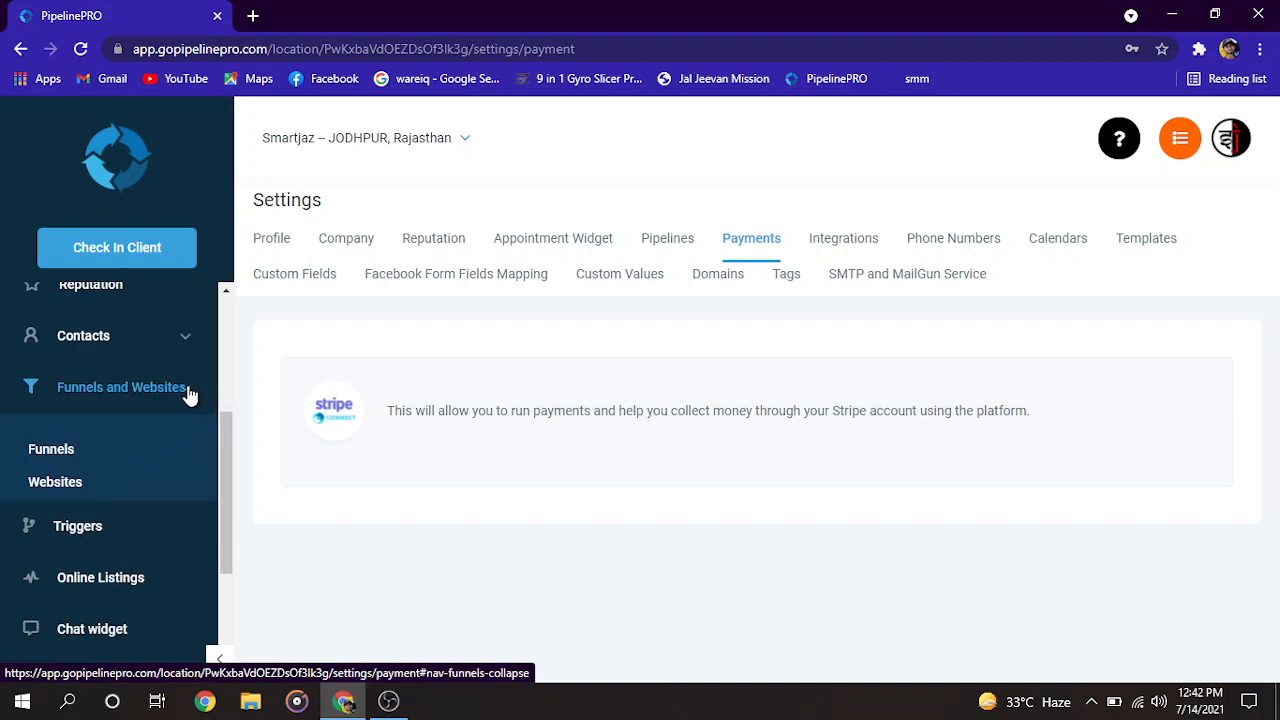
Open the Launch Pad page to view the Google My Business and Facebook connection options.
scroll(151, 423, "up", 3)
left_click(112, 316)
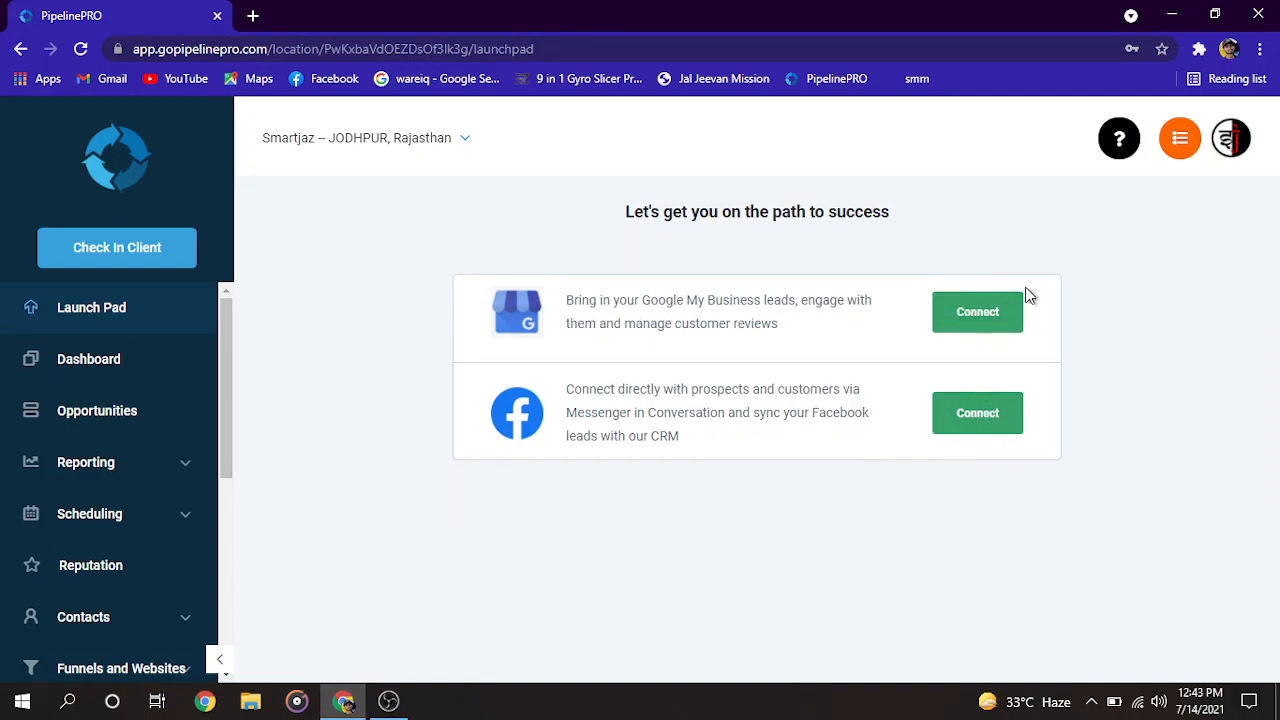
Open the dashboard and examine the Opportunities, Pipeline Value, Manual Actions and Tasks cards.
left_click(110, 357)
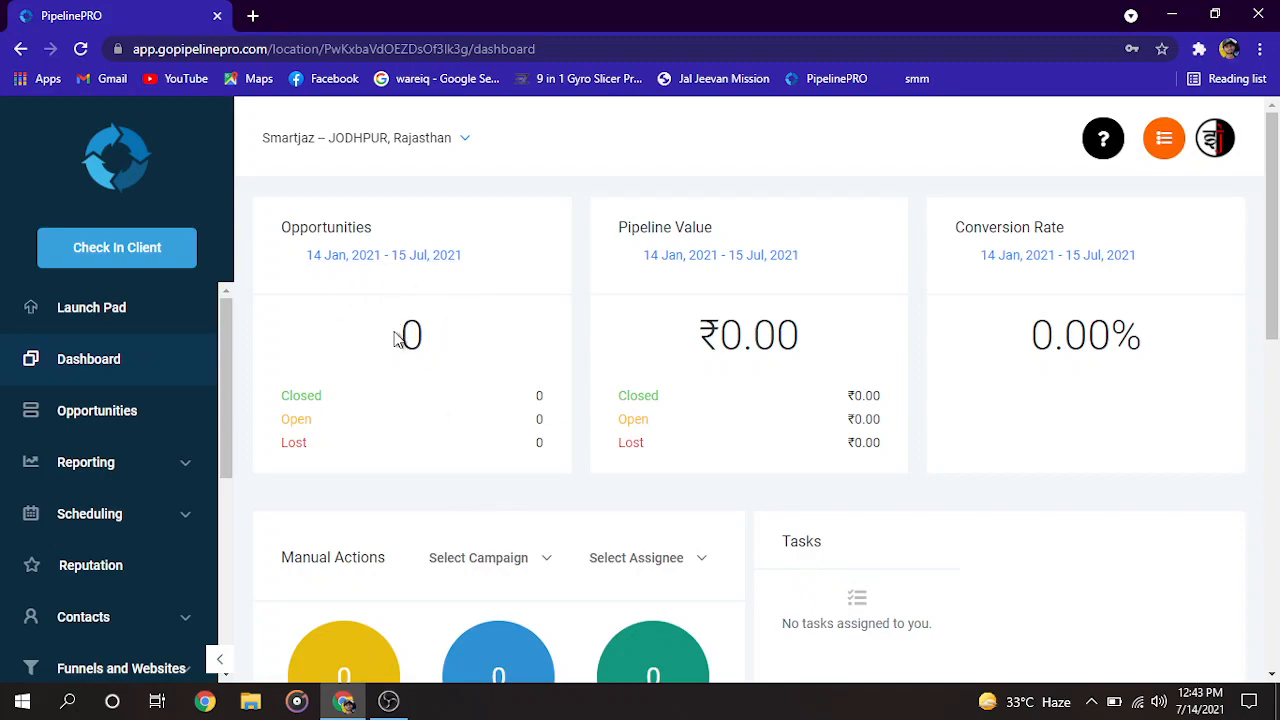
left_click_drag(810, 338, 708, 332)
left_click(770, 335)
scroll(951, 446, "down", 3)
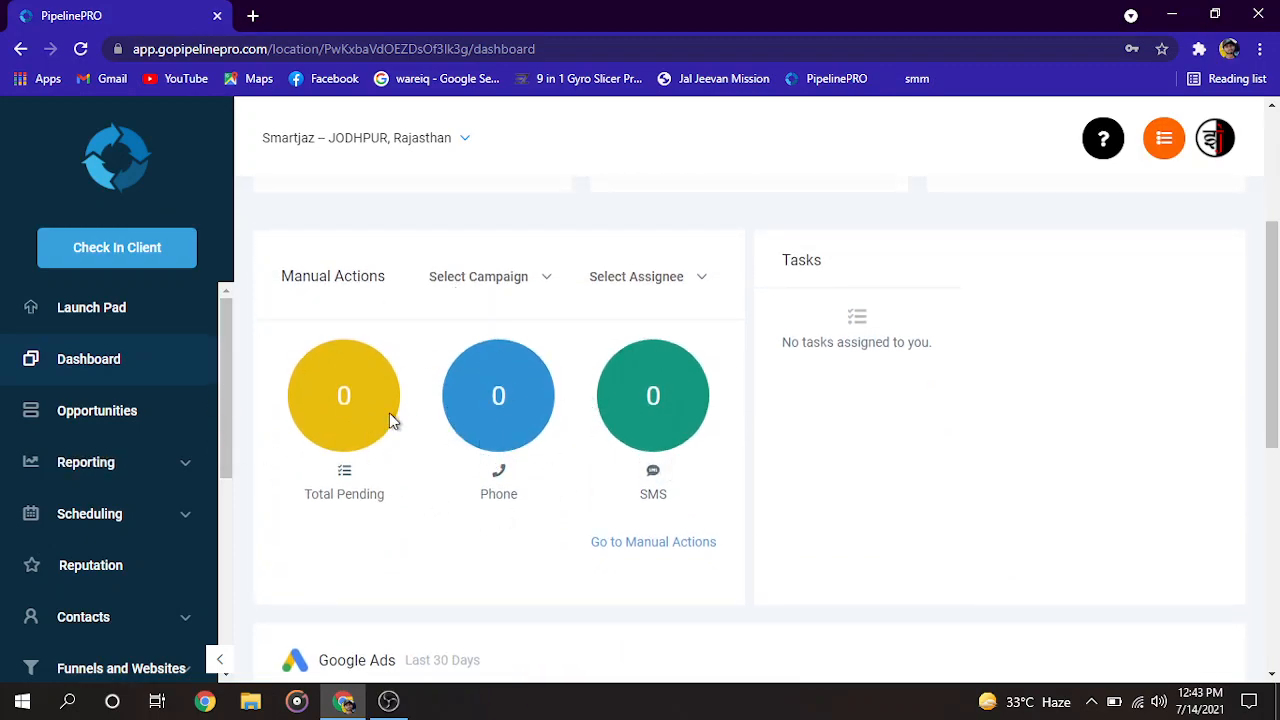
scroll(660, 440, "up", 2)
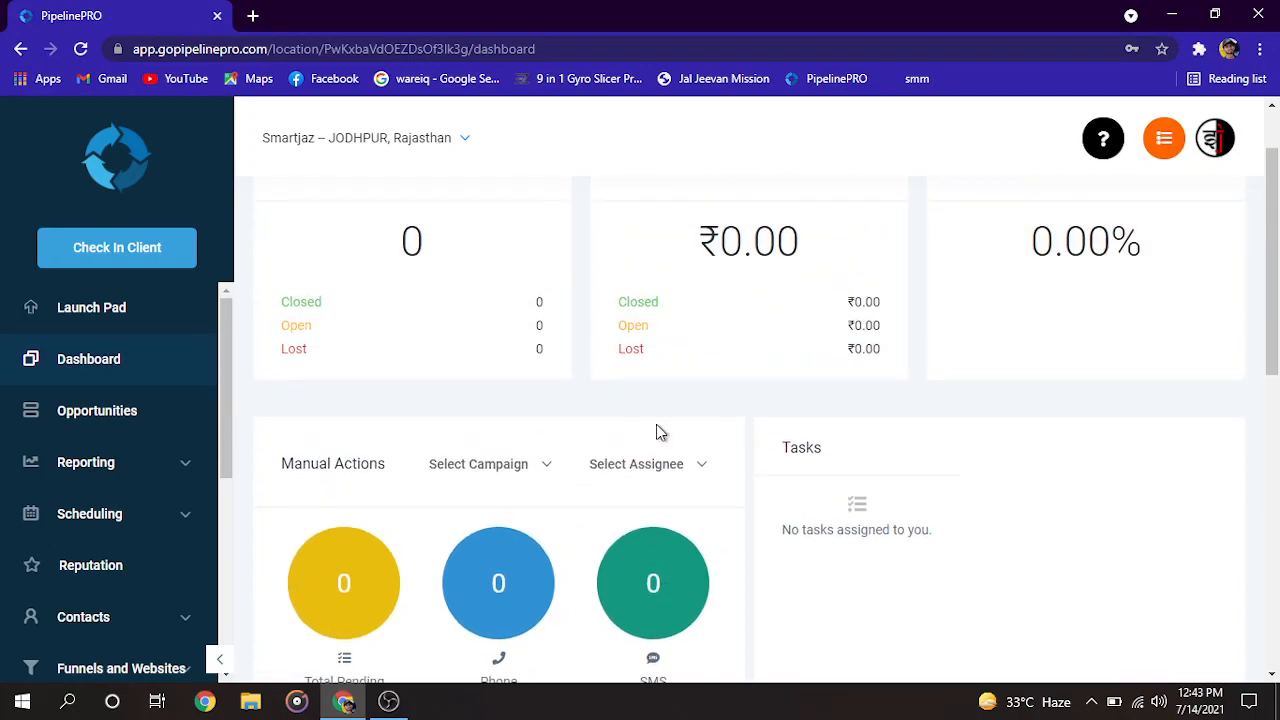
scroll(718, 440, "down", 5)
scroll(720, 449, "up", 3)
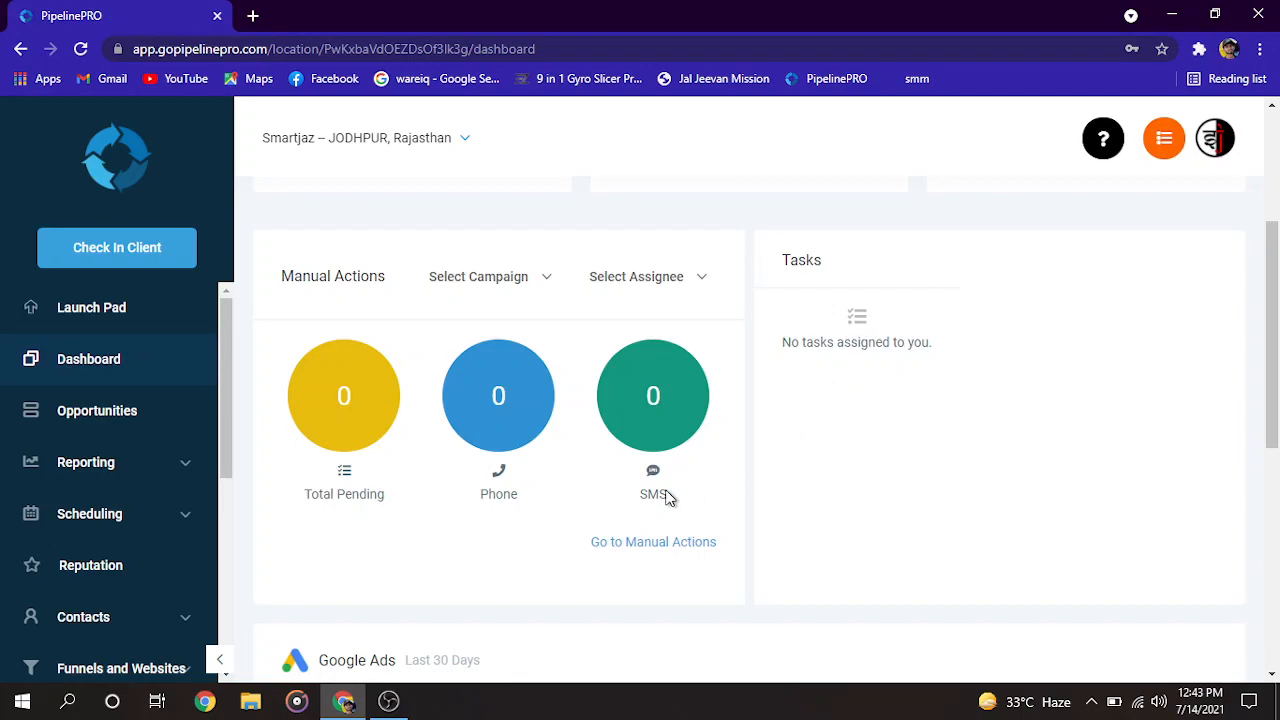
scroll(93, 400, "up", 3)
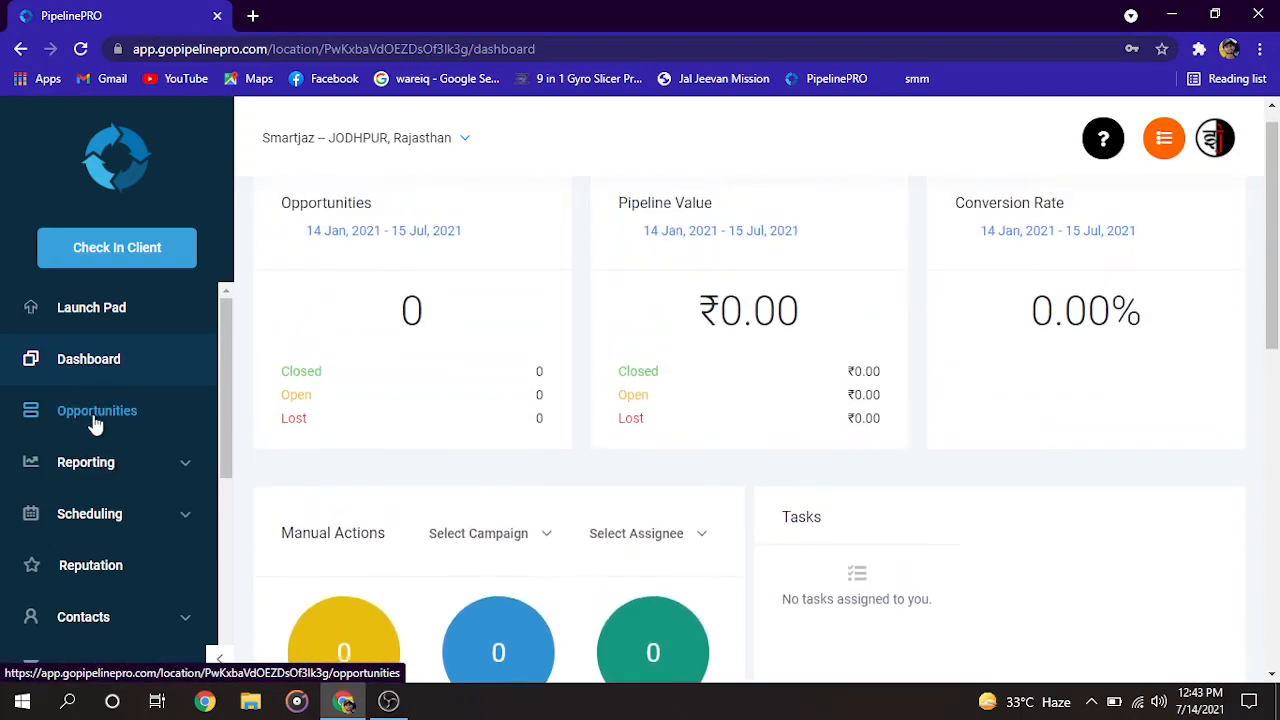
scroll(531, 471, "down", 3)
scroll(864, 413, "up", 1)
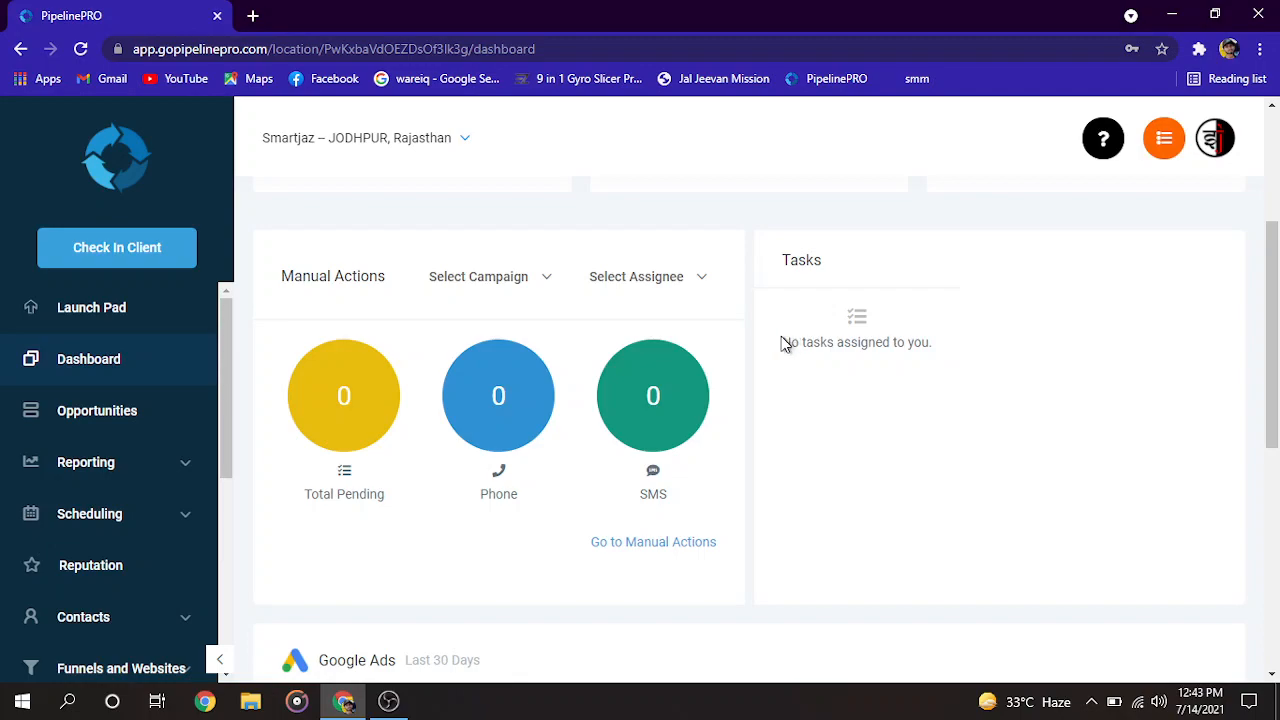
left_click_drag(784, 343, 946, 363)
left_click(940, 350)
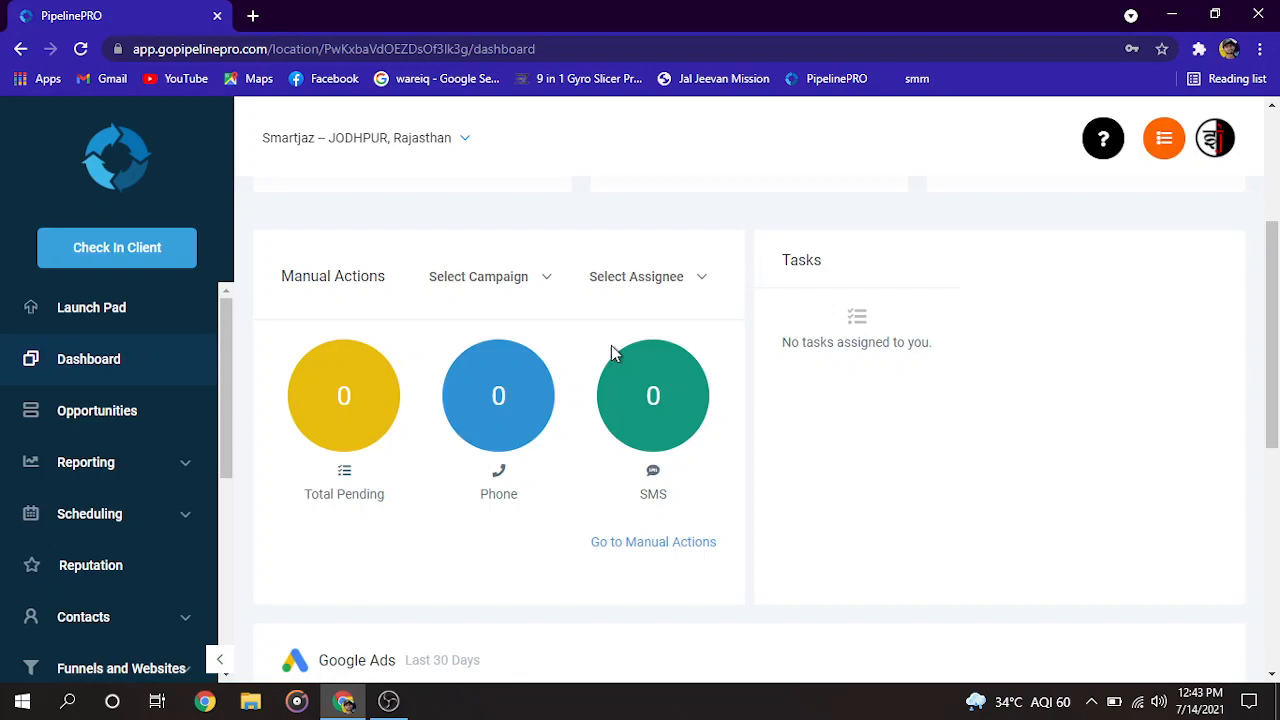
scroll(77, 611, "up", 3)
scroll(189, 457, "down", 2)
Open the Contacts / Smart lists page showing all contacts.
scroll(806, 520, "down", 3)
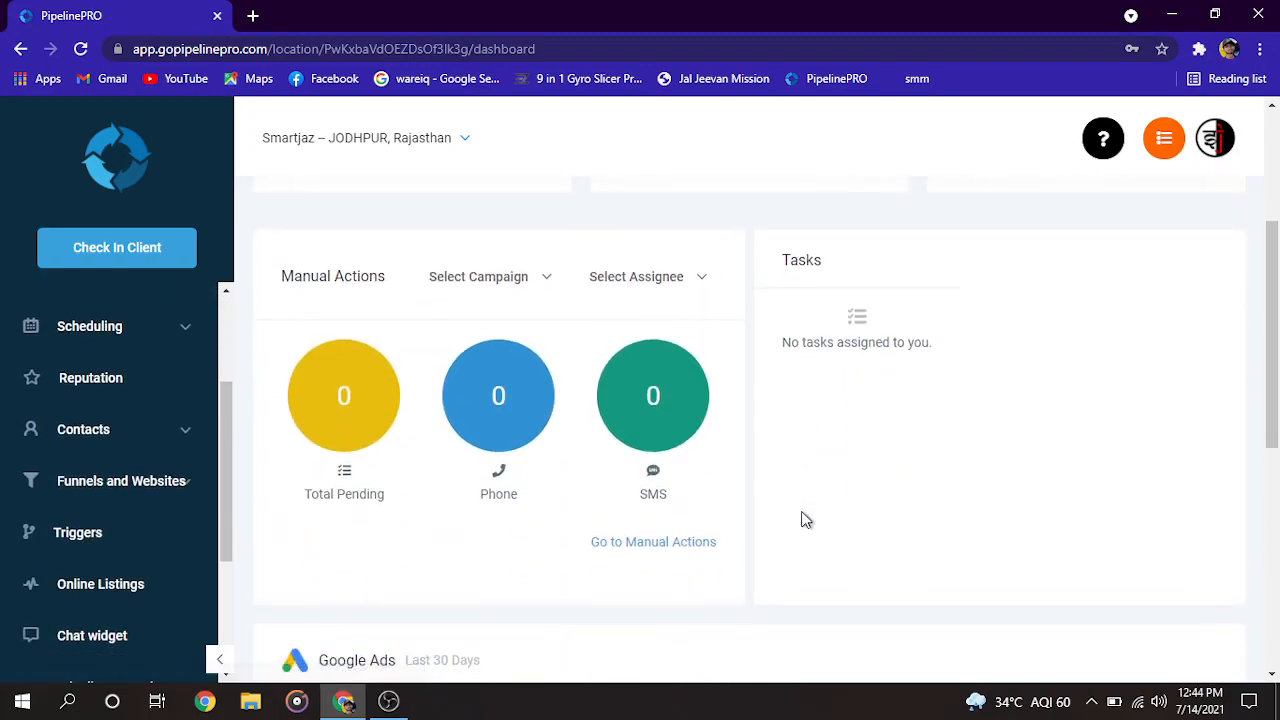
scroll(150, 470, "up", 2)
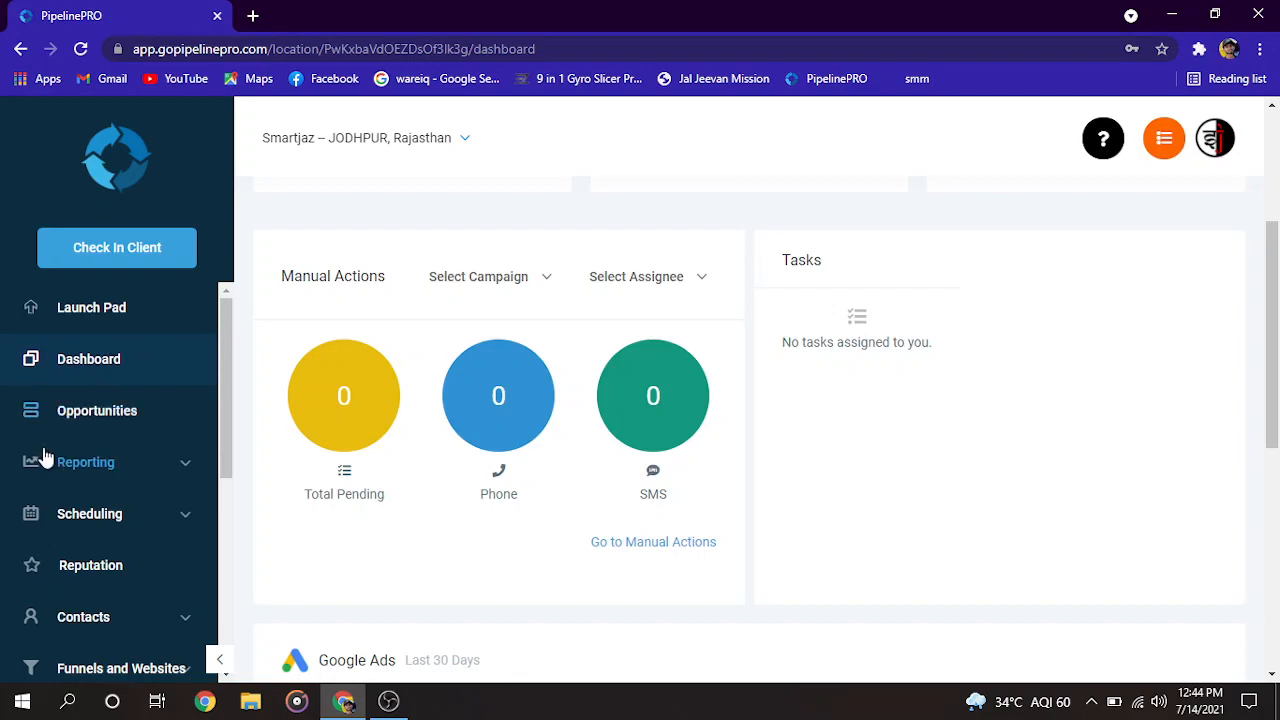
scroll(145, 530, "down", 1)
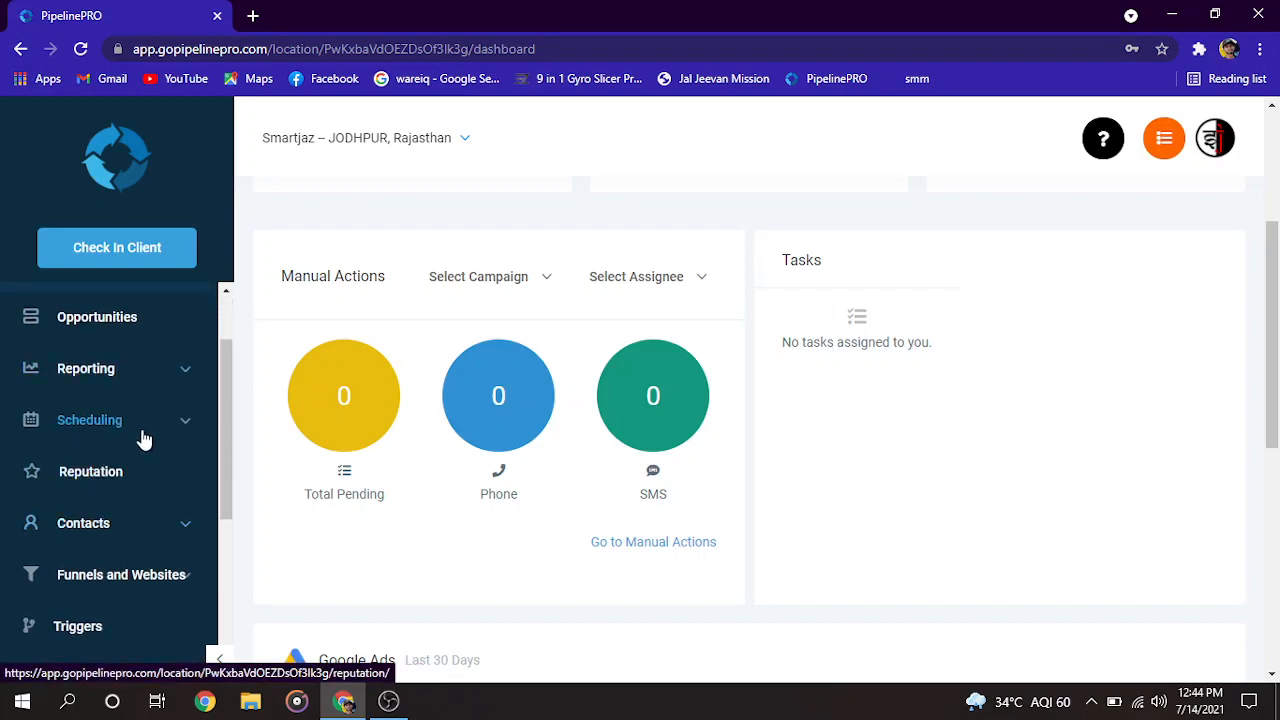
left_click(126, 530)
scroll(148, 525, "down", 2)
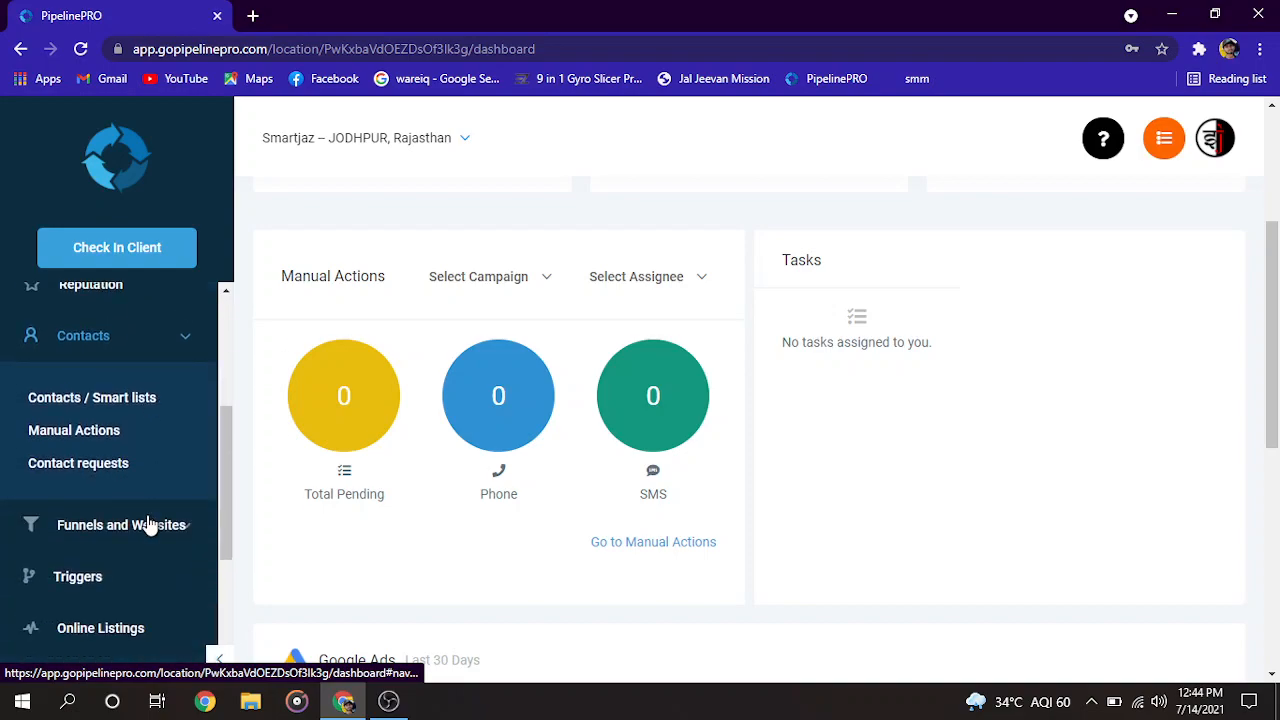
left_click(85, 400)
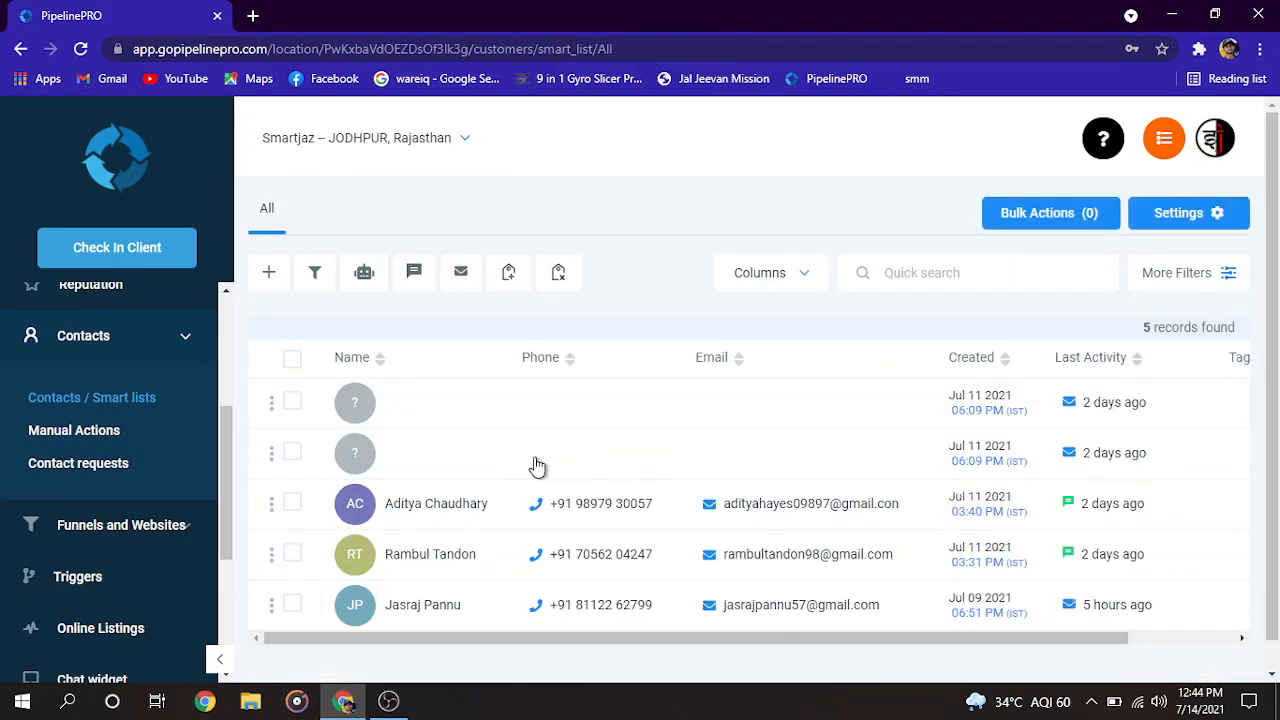
Select the contact created on Jul 09 2021 and open that contact's detail record.
scroll(563, 466, "down", 1)
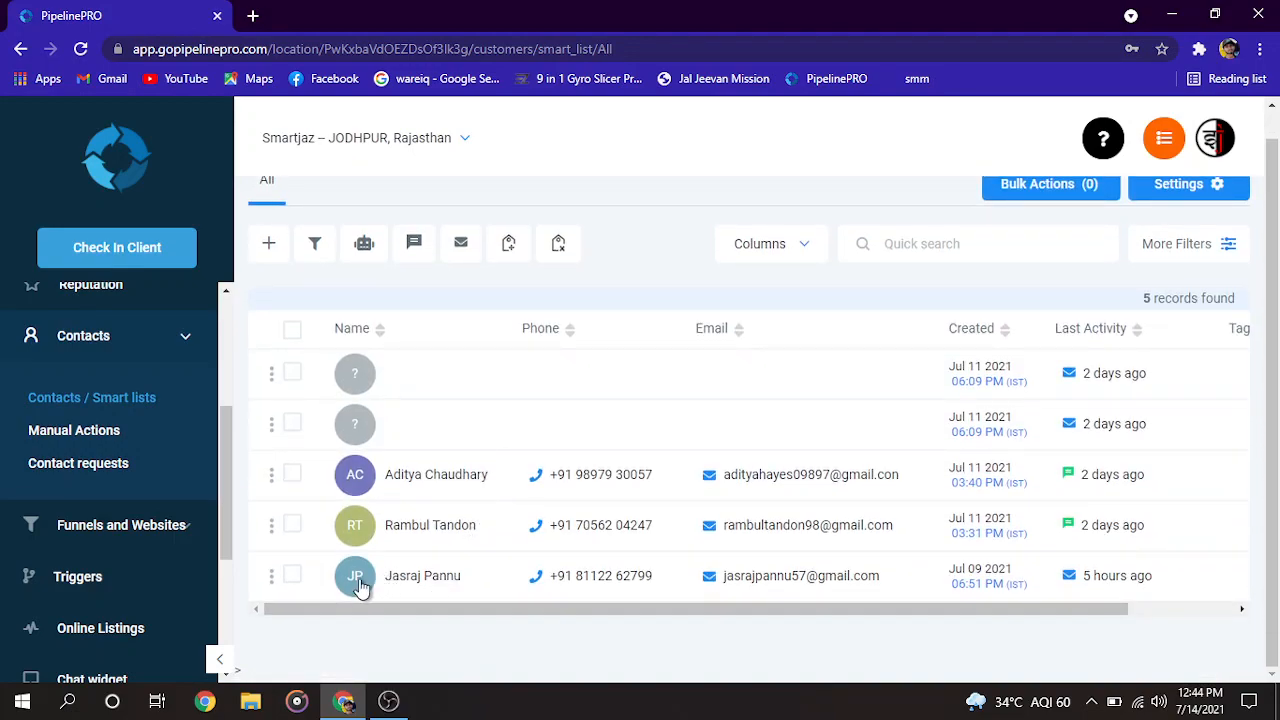
left_click(290, 578)
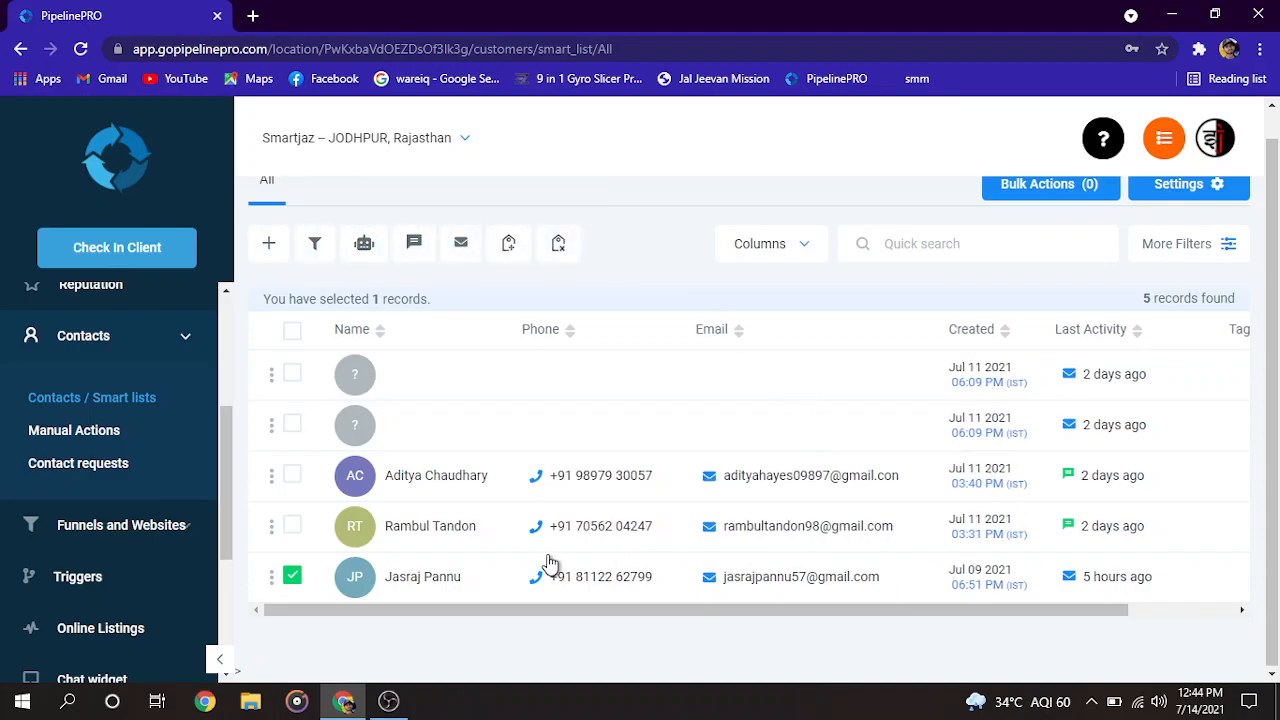
left_click(688, 546)
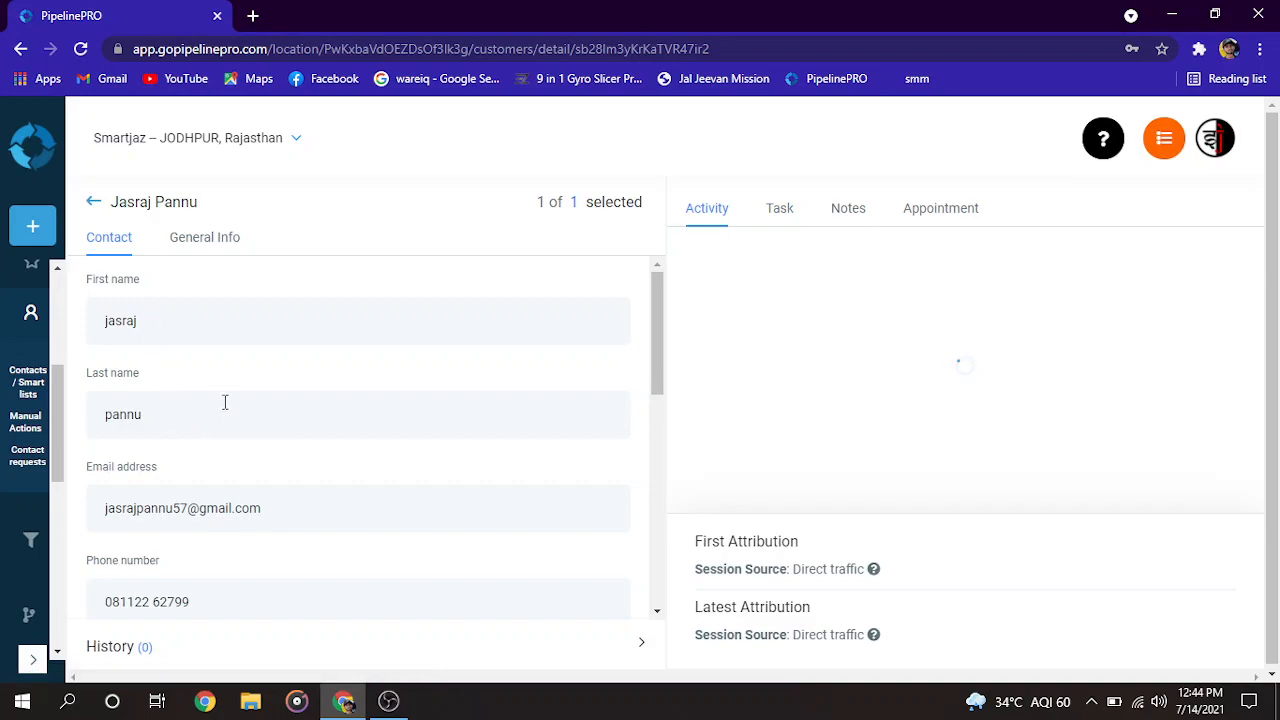
Review the contact's detail fields, from the name and email down to the contact source, tags and contact type.
scroll(250, 553, "down", 2)
scroll(250, 553, "down", 3)
scroll(223, 400, "up", 5)
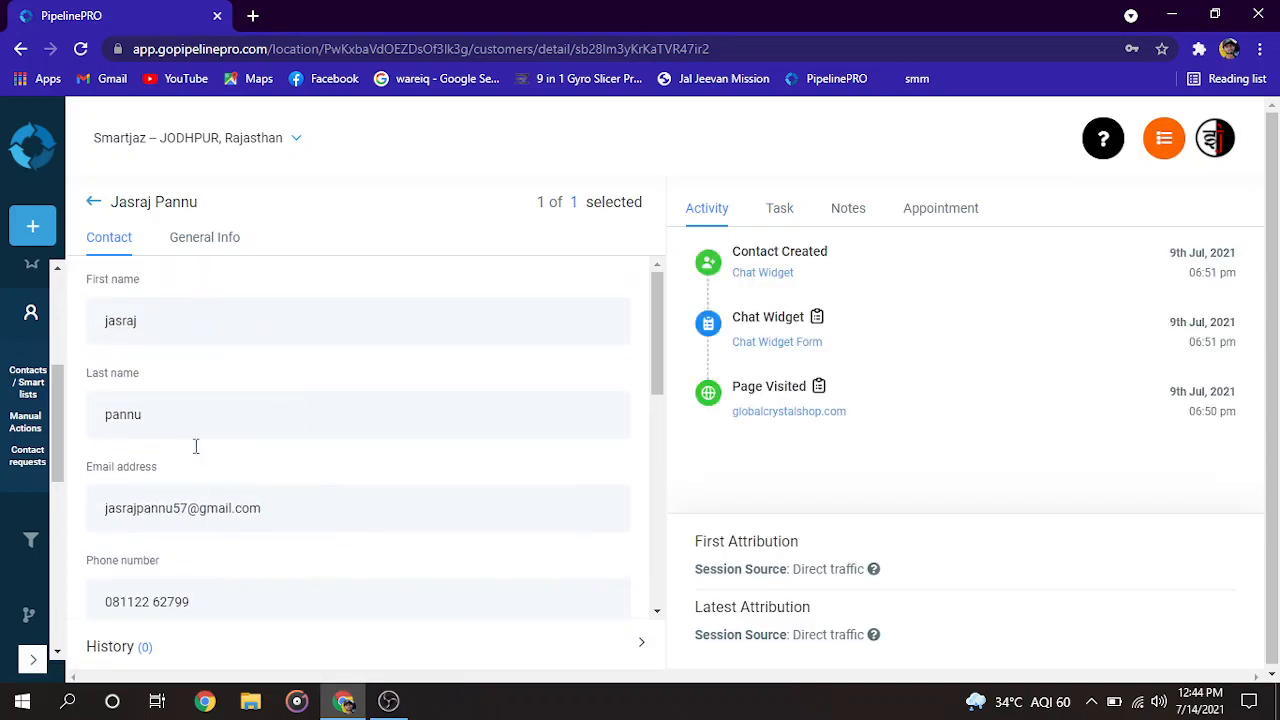
scroll(196, 437, "down", 4)
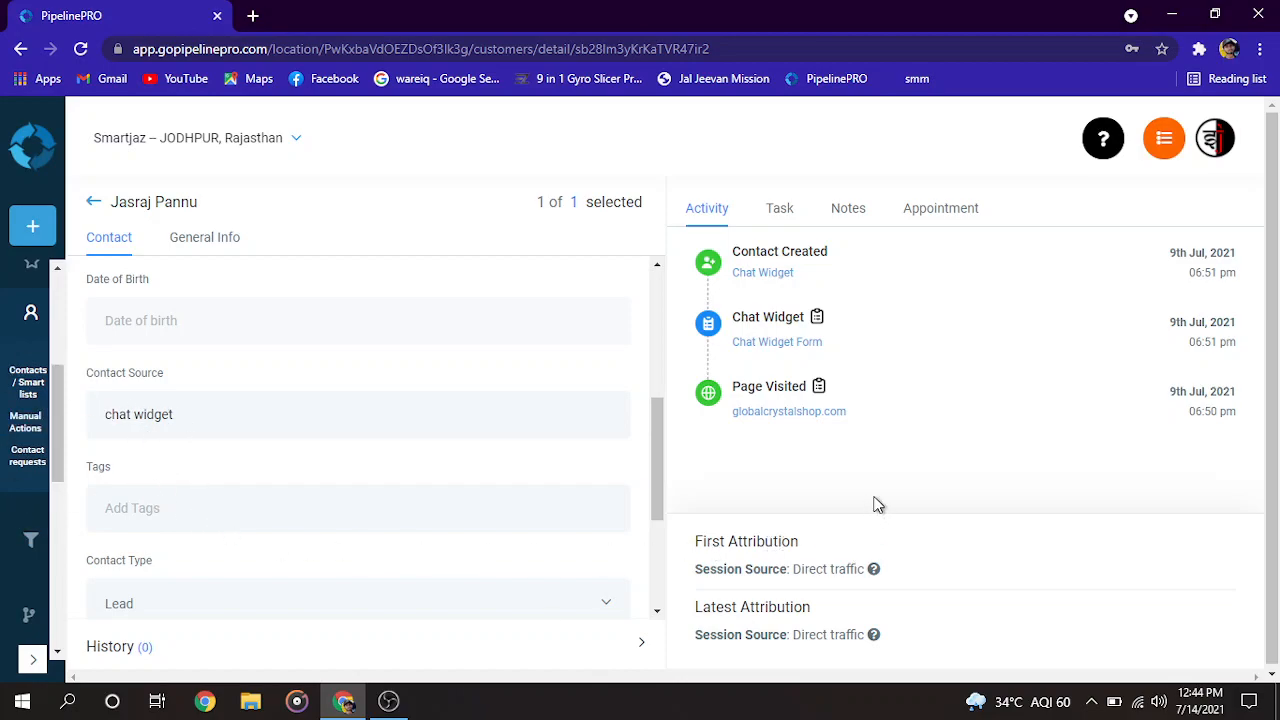
Start a new task for this contact titled "pending phone call" and assign it to the available team member.
left_click(775, 212)
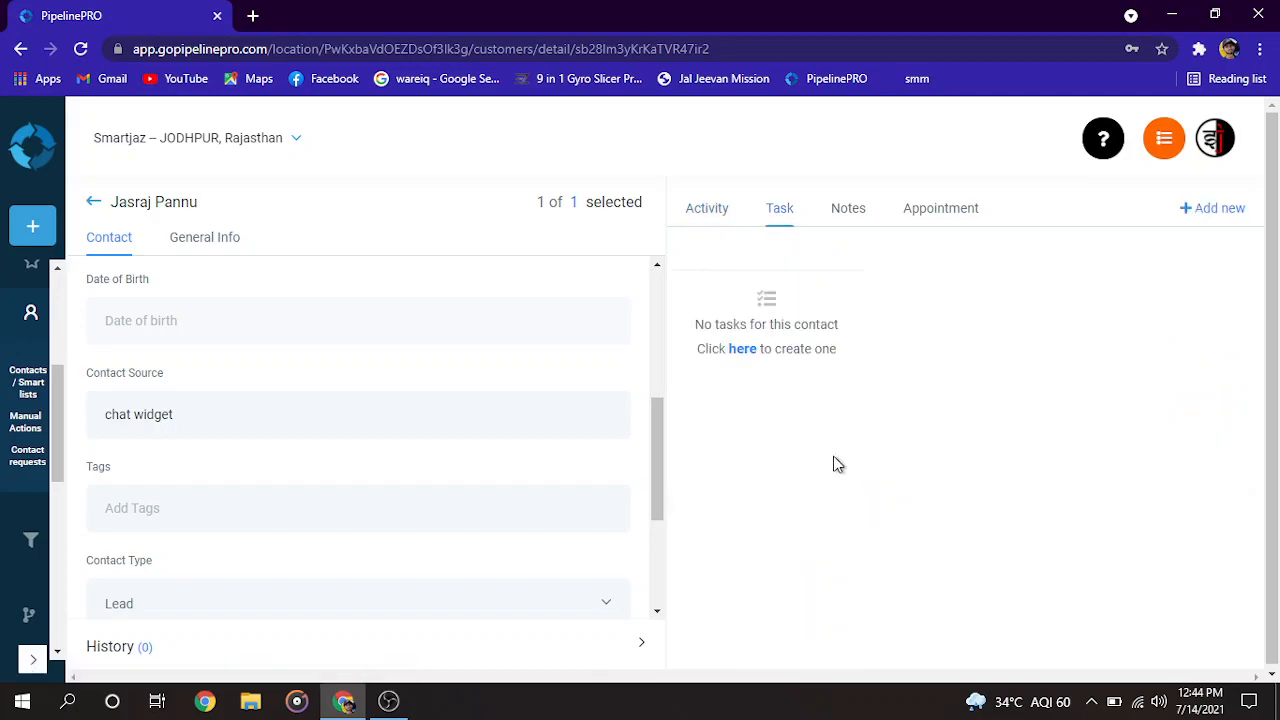
left_click(745, 350)
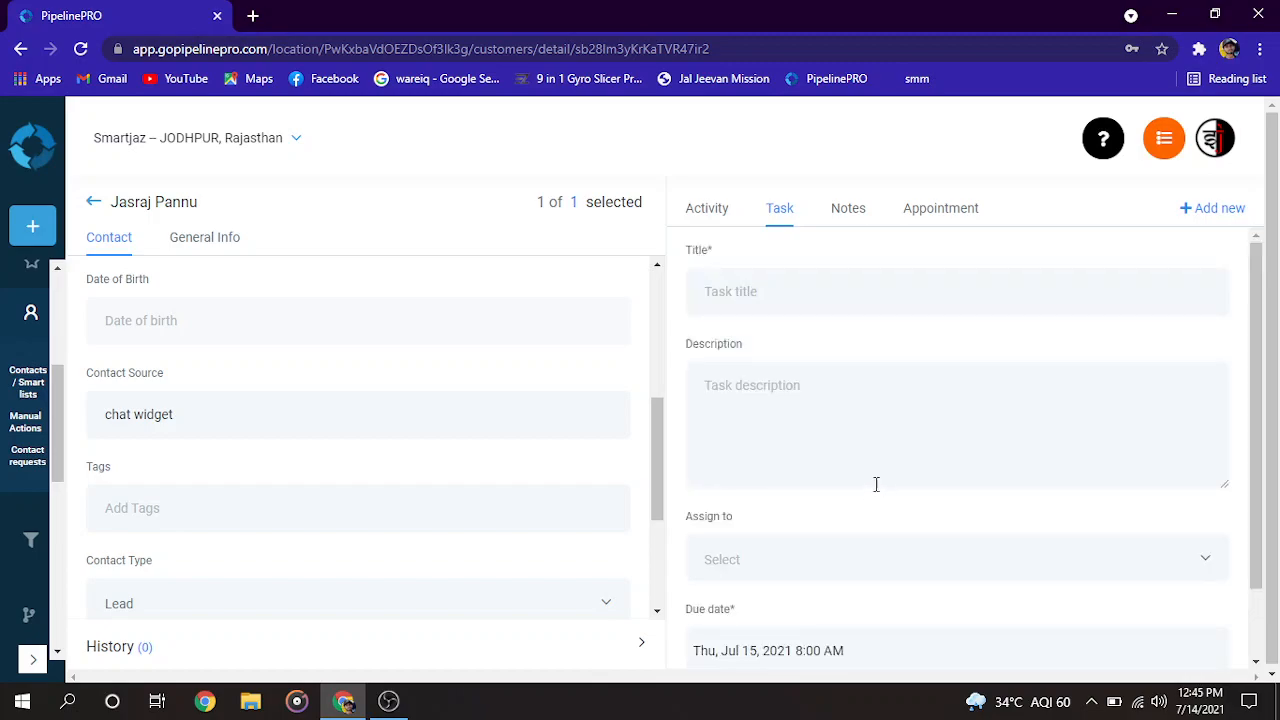
left_click(773, 286)
type("pending phone ca")
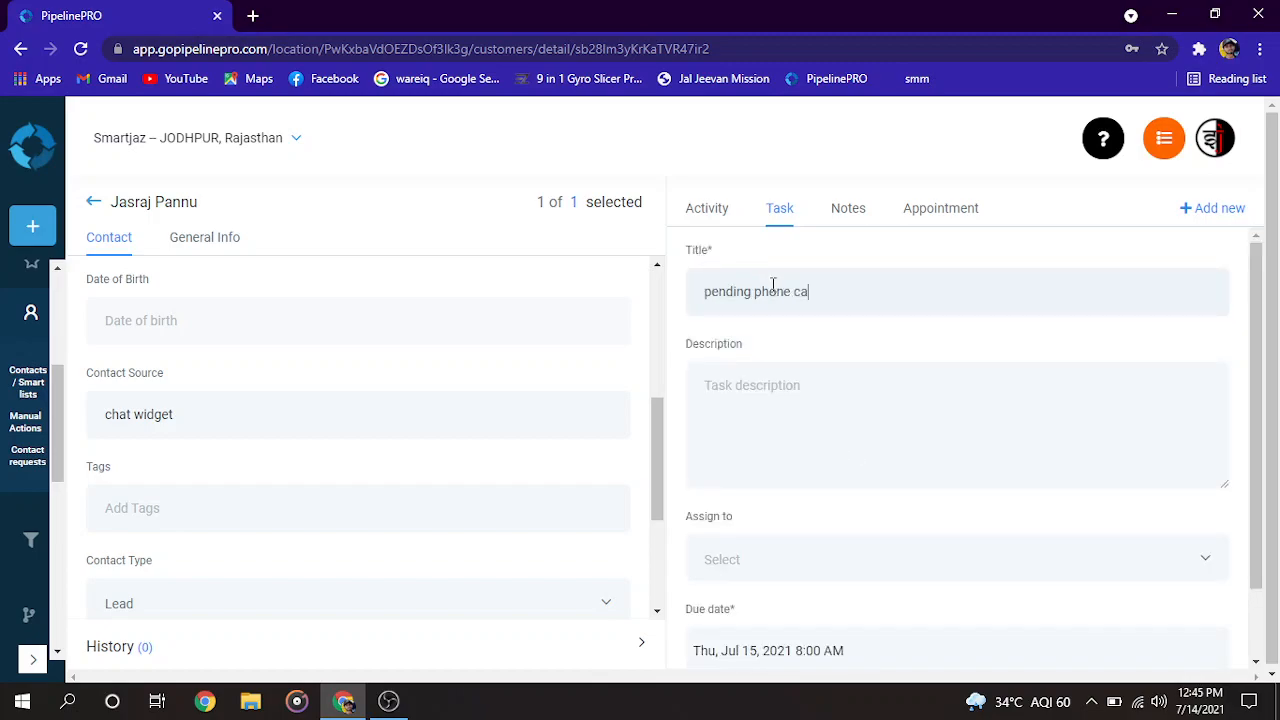
scroll(846, 437, "down", 1)
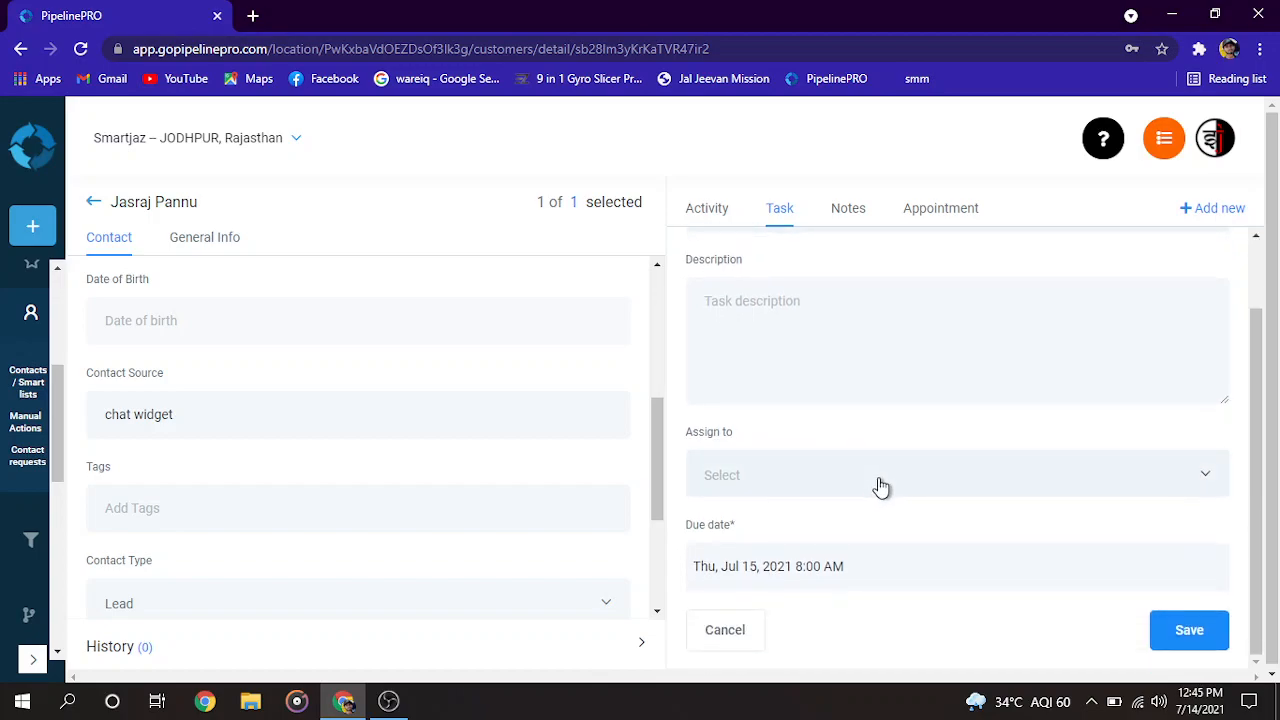
left_click(880, 484)
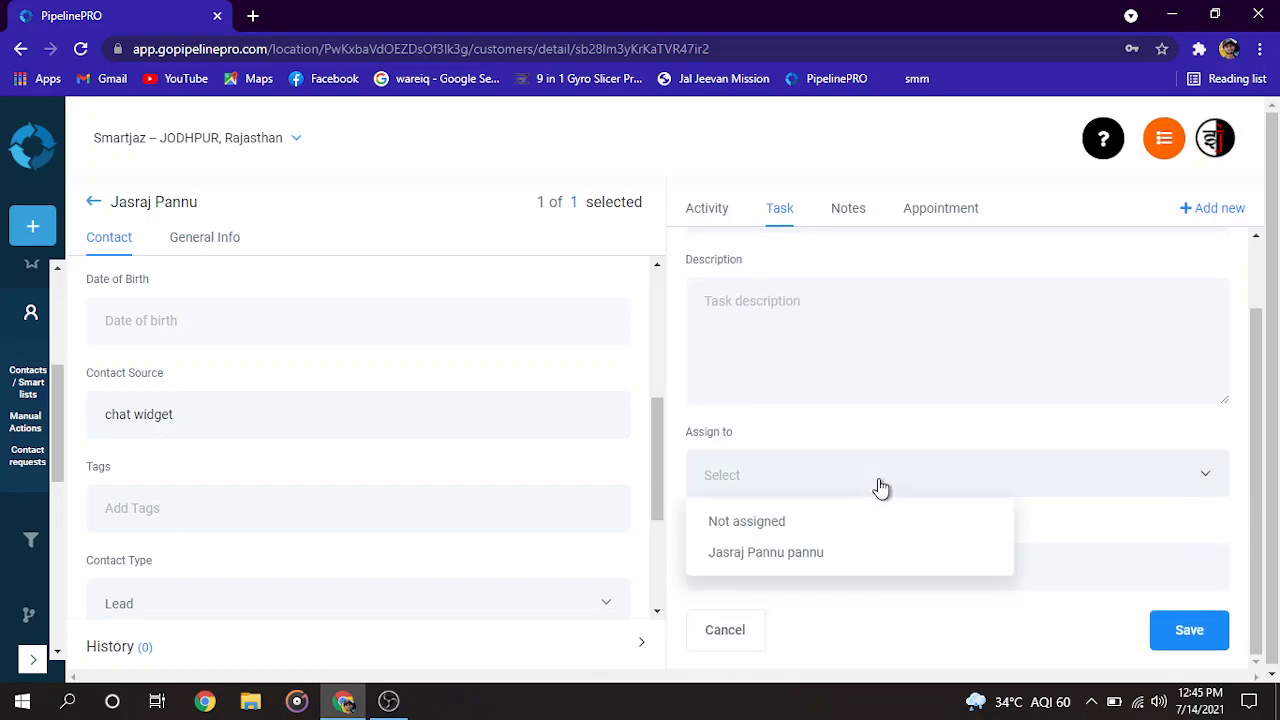
left_click(777, 562)
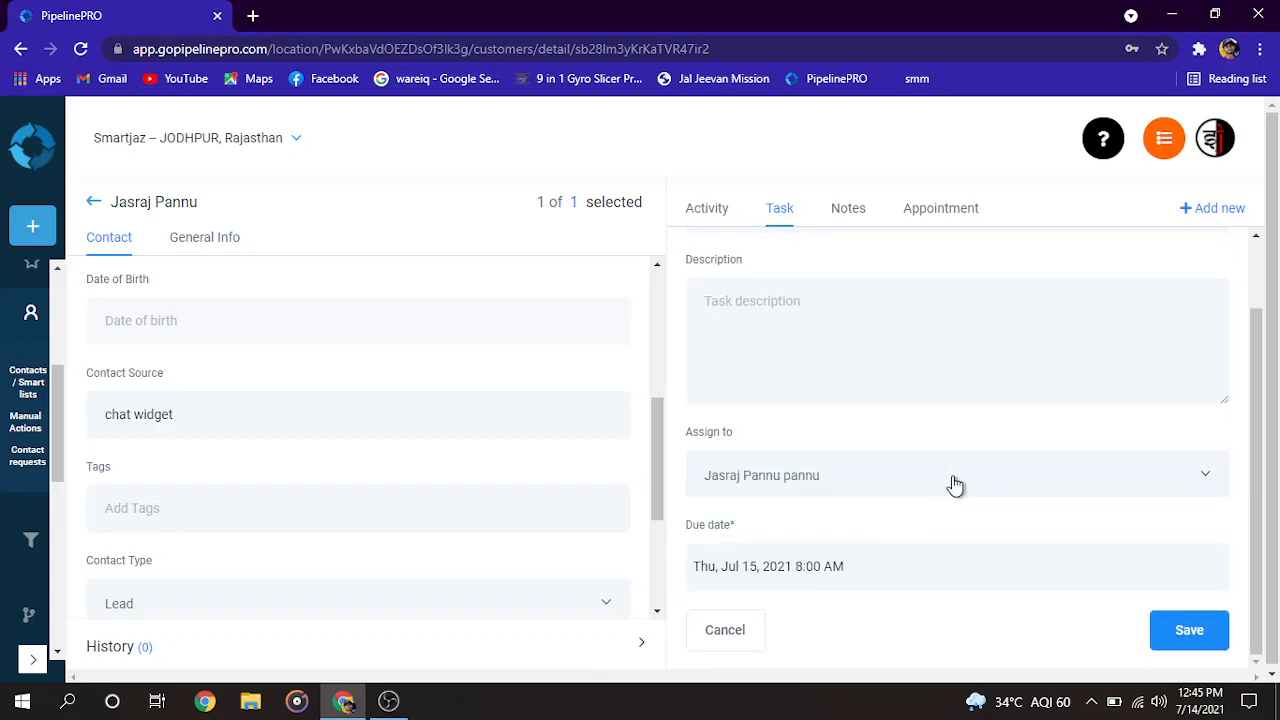
Set the task's due date to Sat, Jul 17, 2021 8:00 AM and save the task.
left_click(775, 572)
left_click_drag(838, 401, 907, 410)
left_click(907, 403)
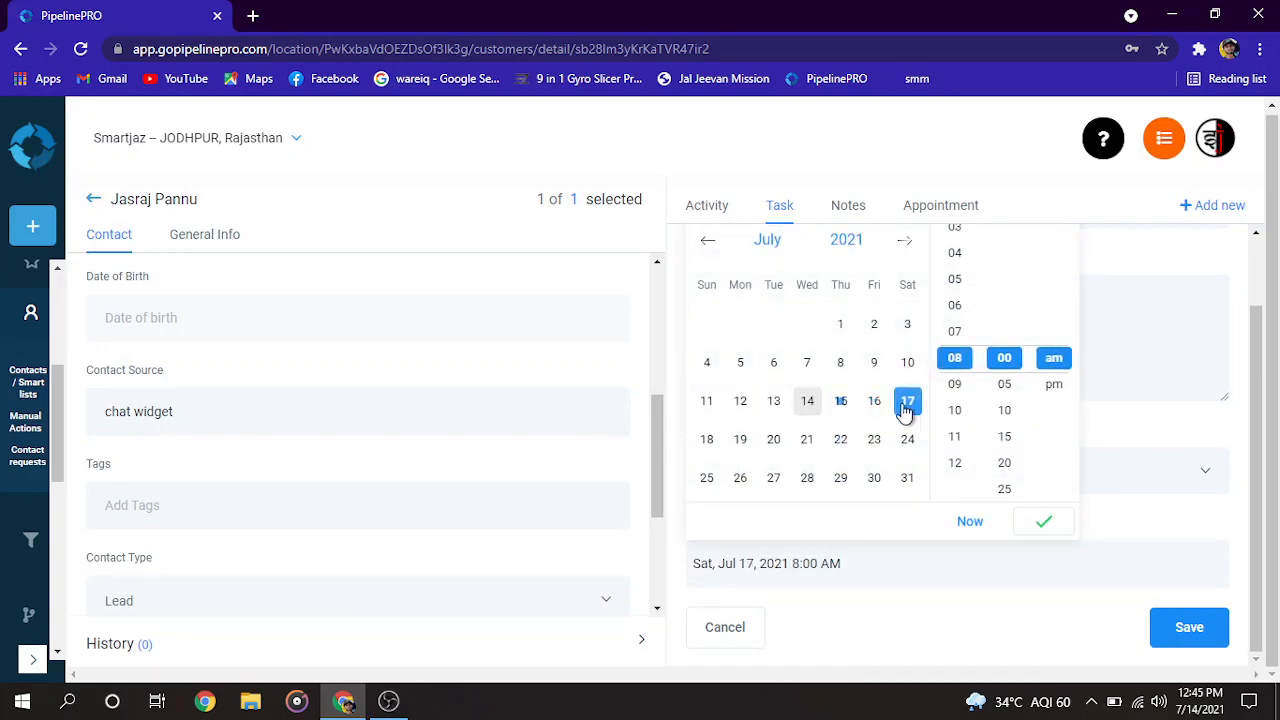
left_click(1189, 628)
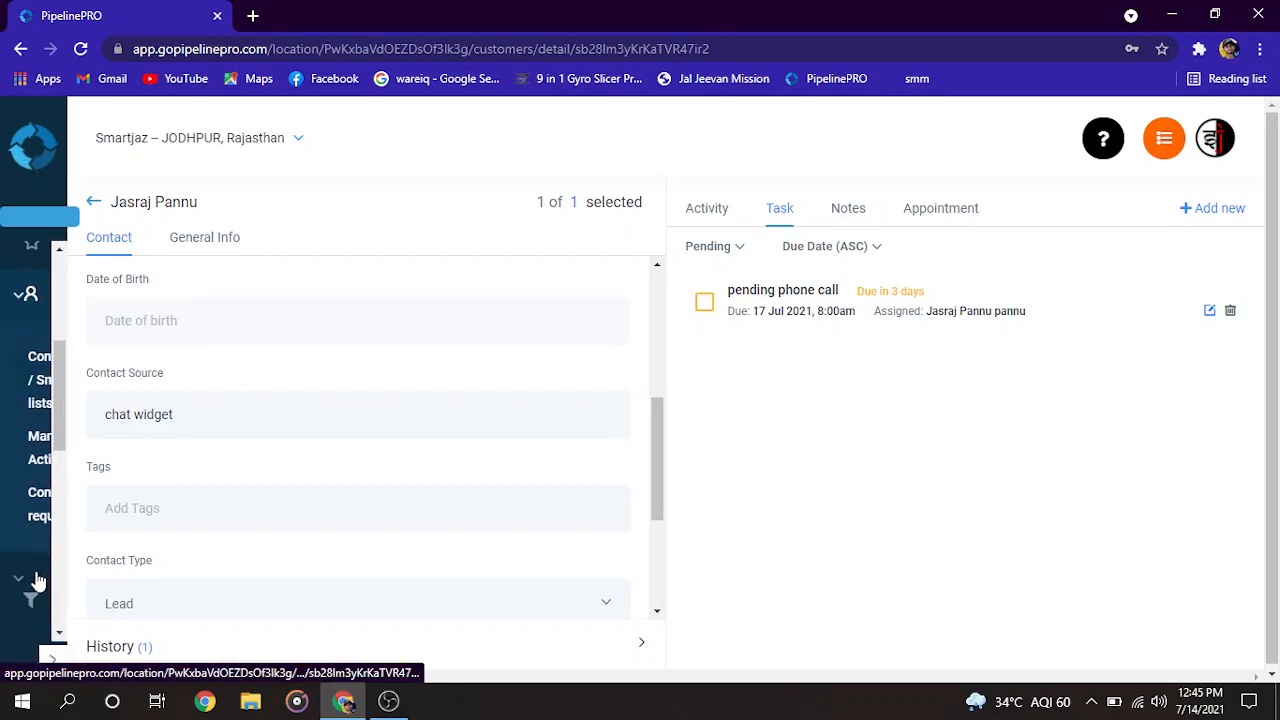
Open the Triggers page and look through the sub-pages listed under Reporting and Scheduling.
left_click(28, 590)
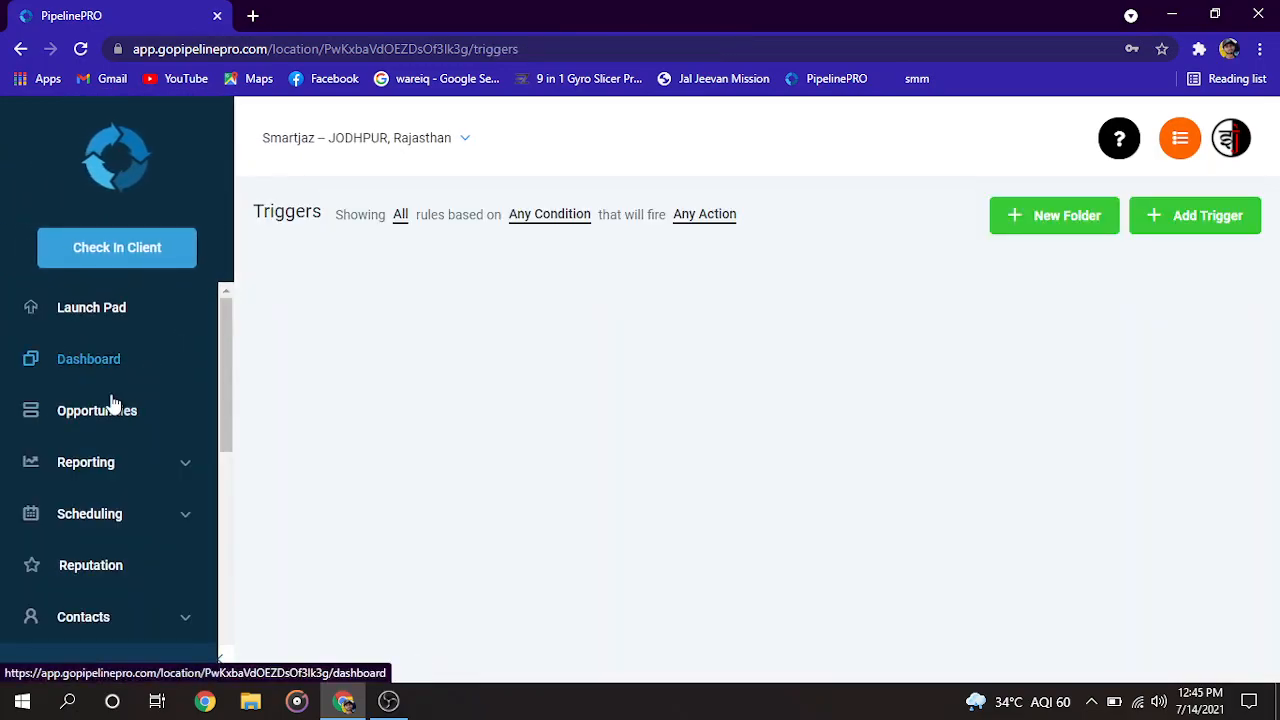
left_click(174, 478)
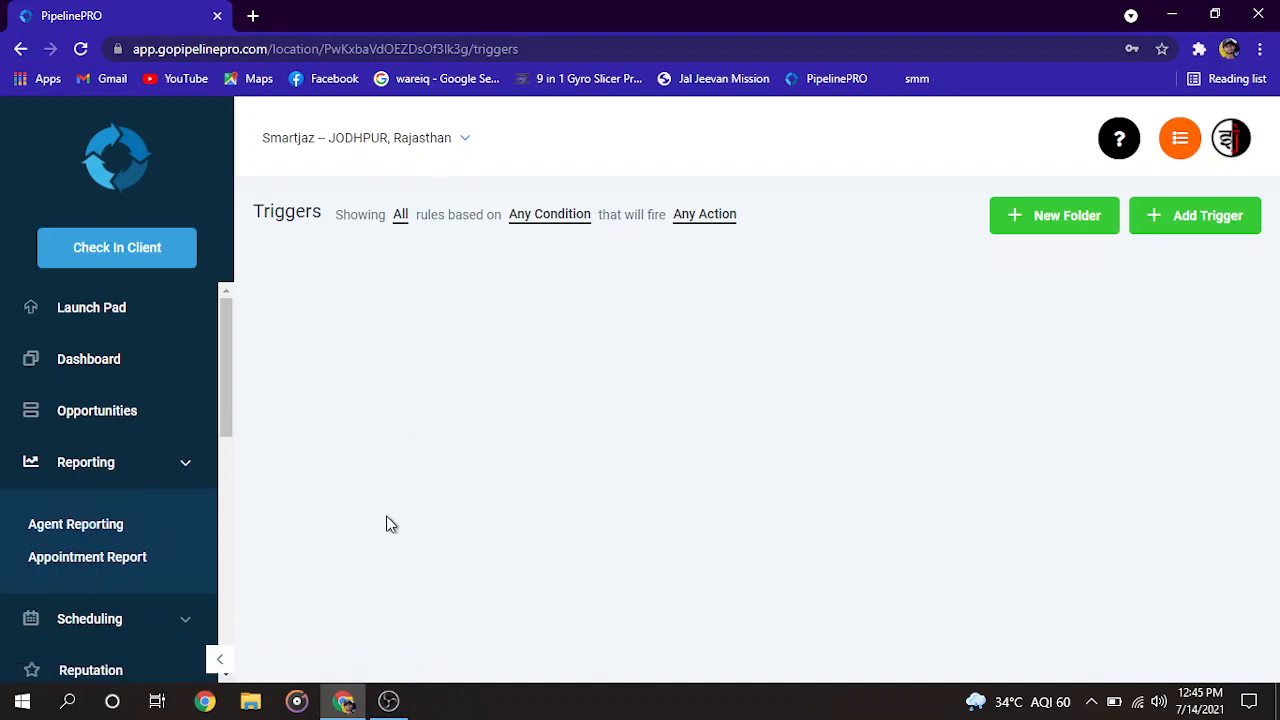
left_click(184, 474)
left_click(186, 519)
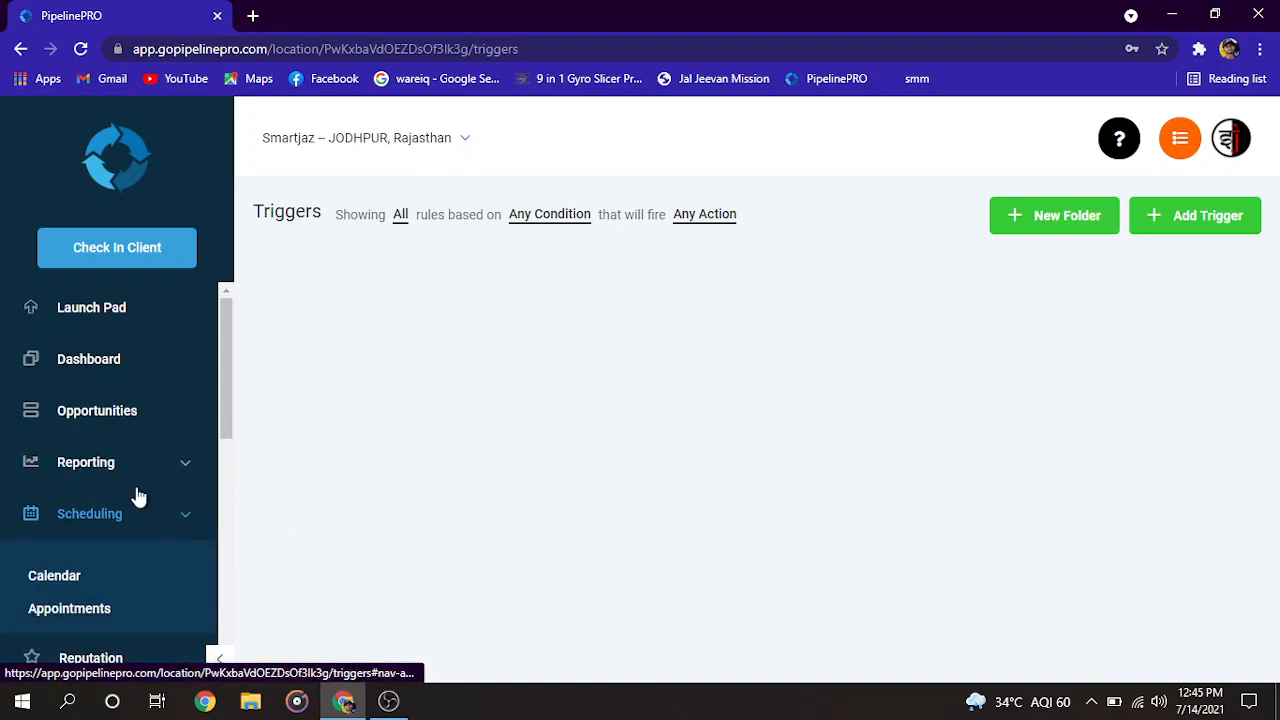
scroll(123, 505, "down", 1)
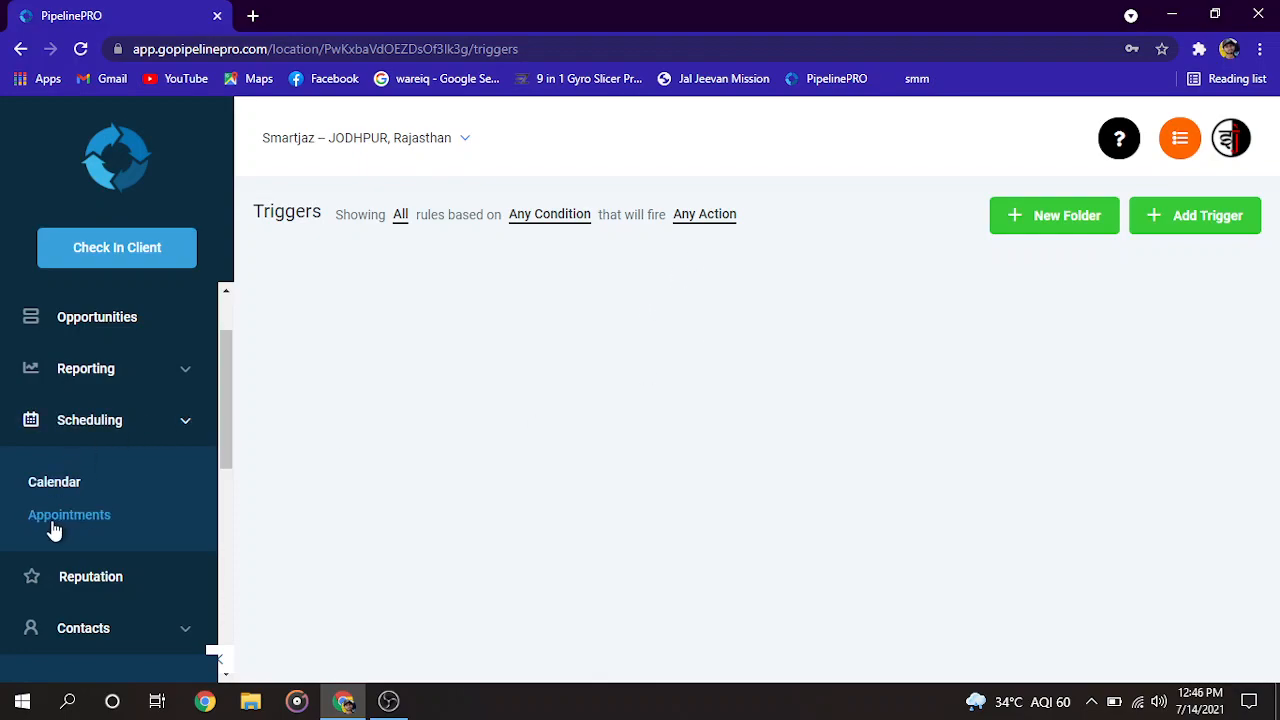
left_click(190, 421)
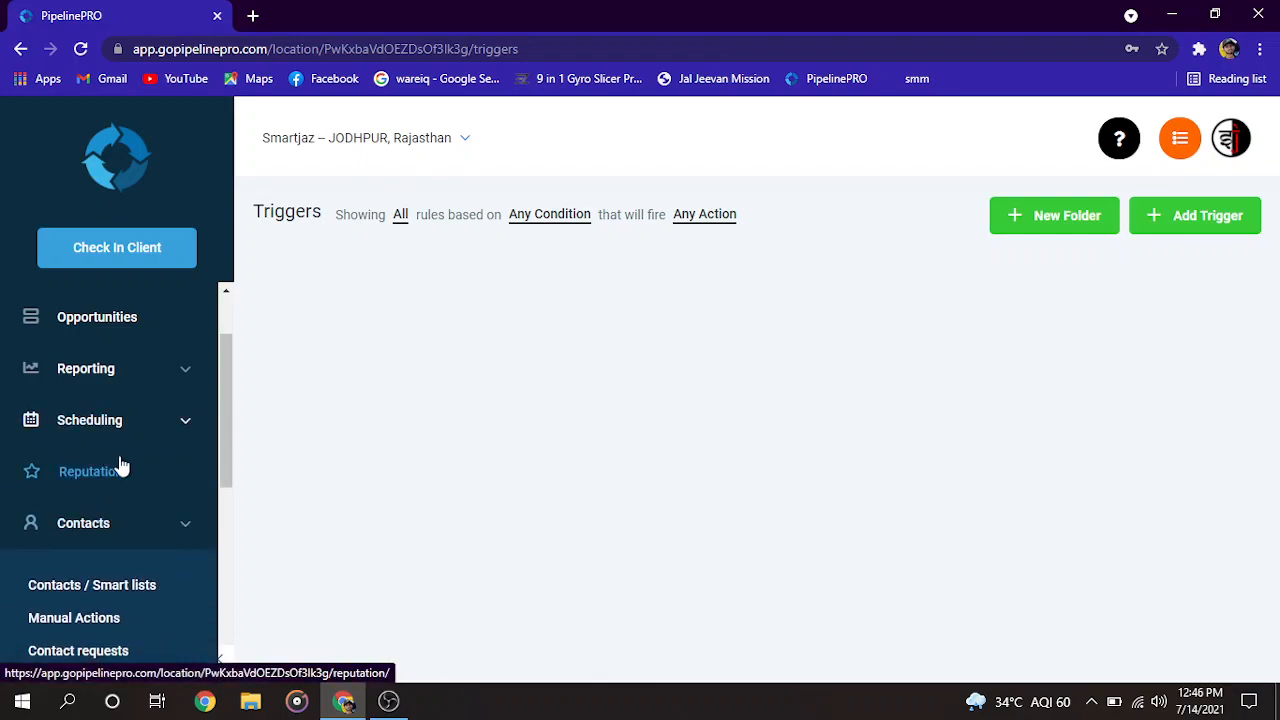
Open the Reputation overview and examine the Invites Goal, Reviews Received, Avg. Rating and Sentiment cards.
left_click(101, 483)
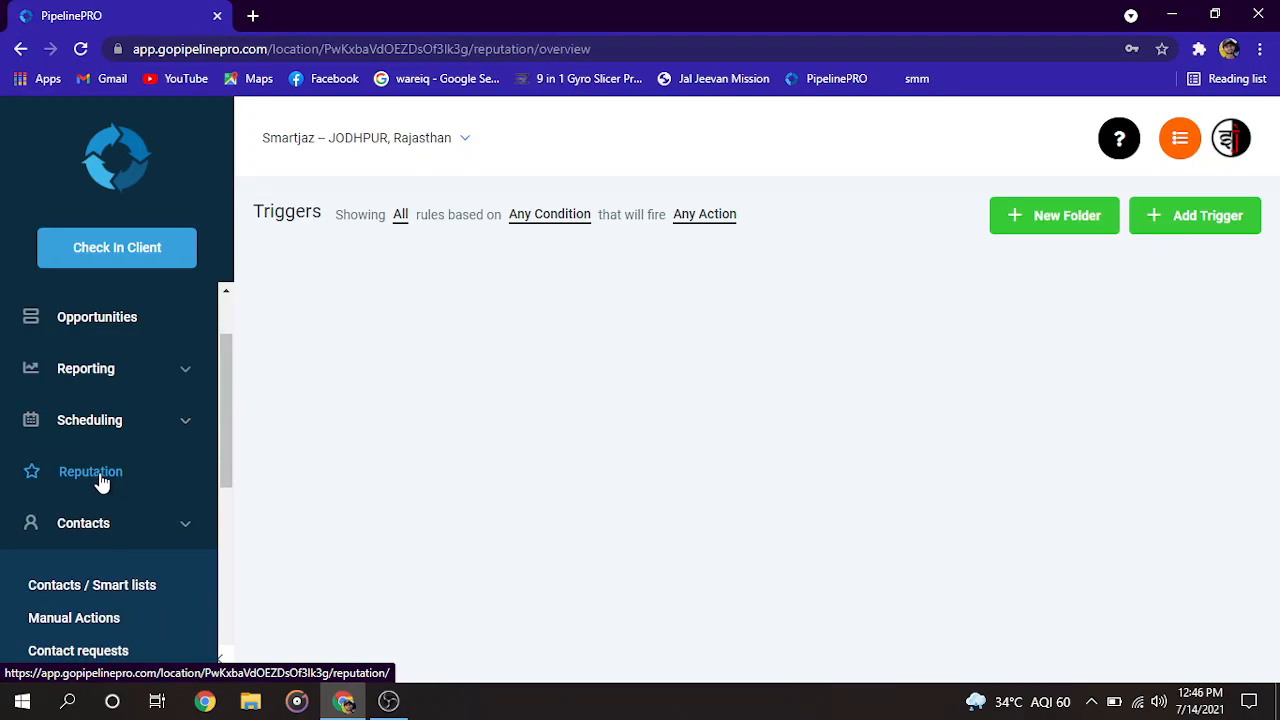
scroll(775, 400, "down", 3)
scroll(769, 434, "up", 3)
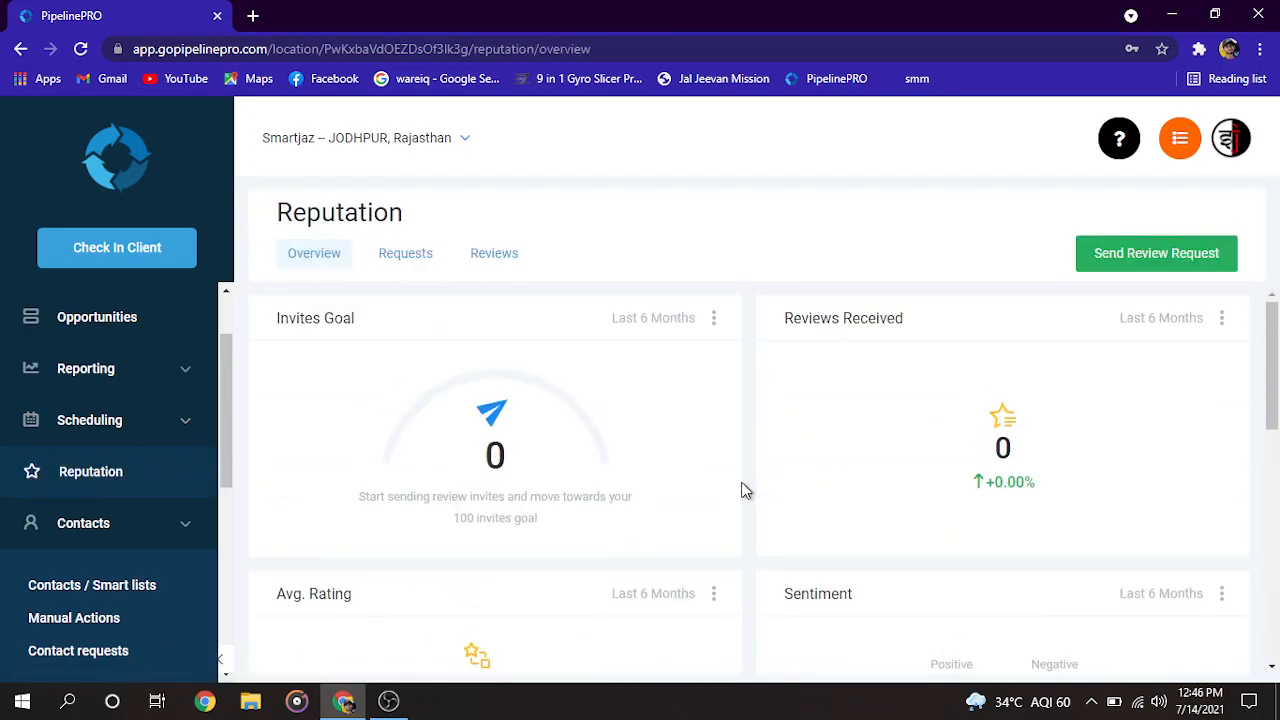
scroll(423, 430, "down", 3)
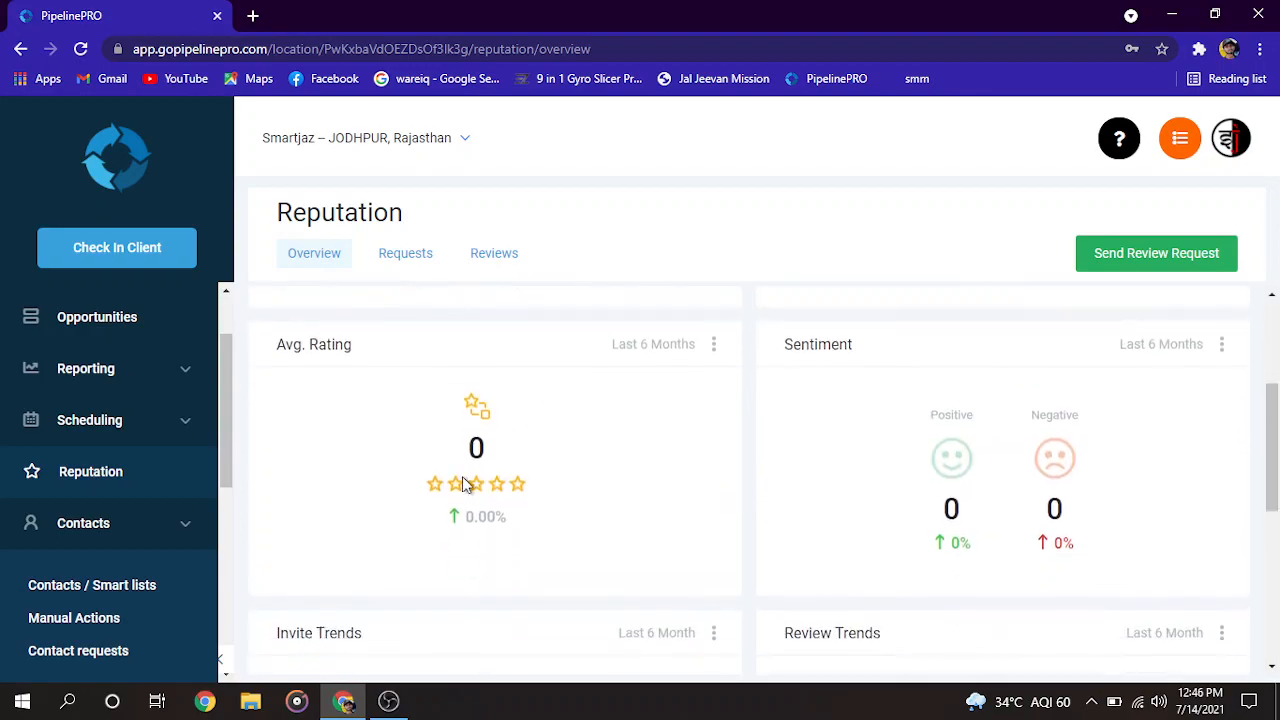
scroll(628, 492, "up", 2)
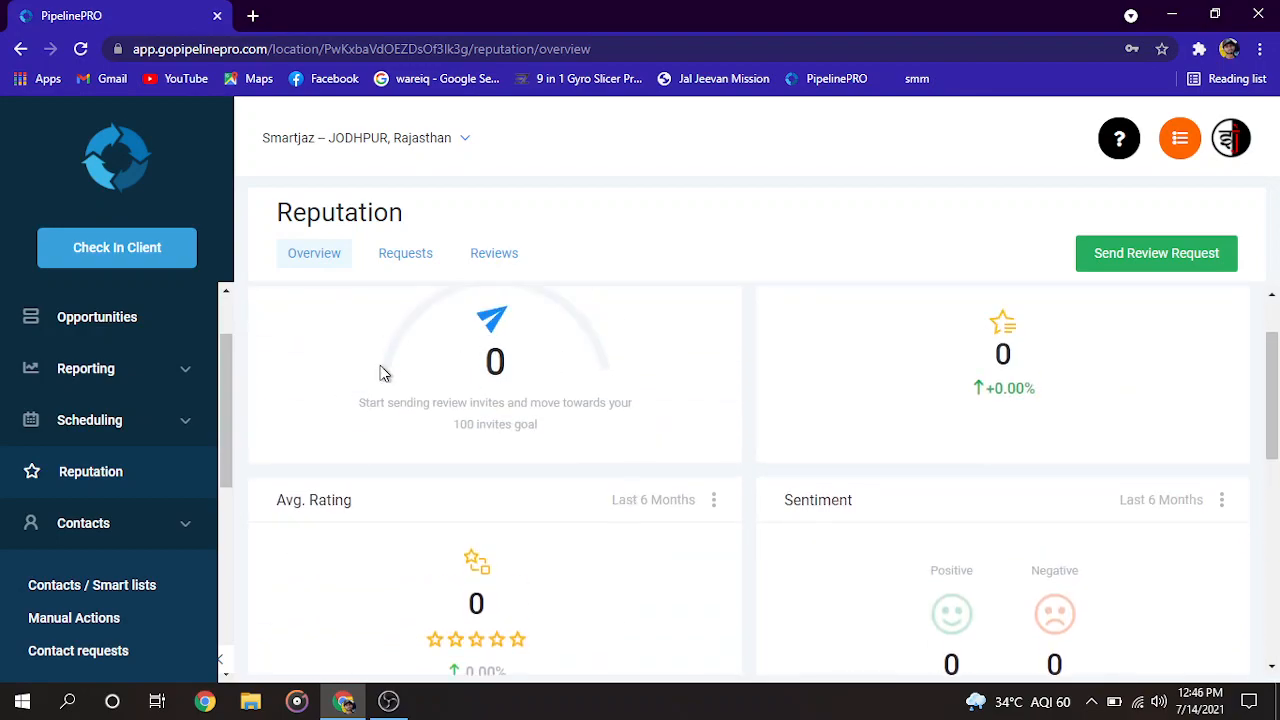
scroll(545, 422, "up", 1)
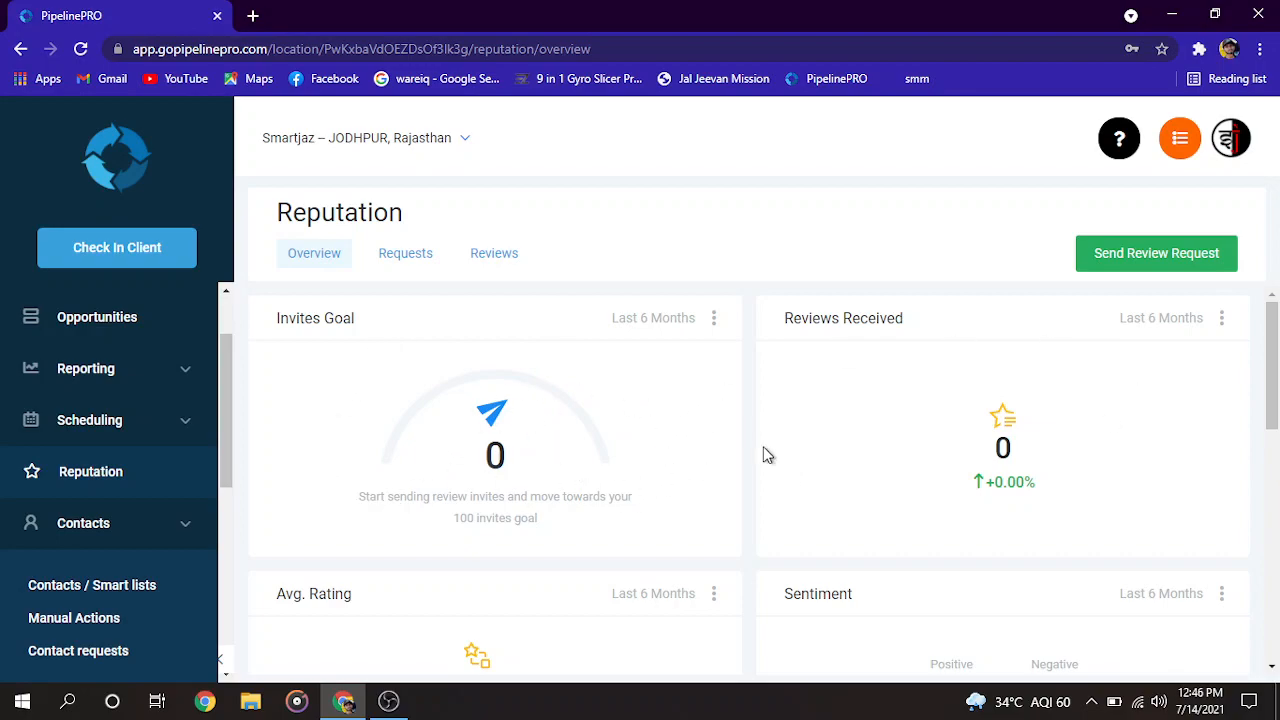
Look through the sub-pages listed under Contacts and the remaining navigation entries below them.
scroll(168, 440, "down", 1)
left_click(80, 431)
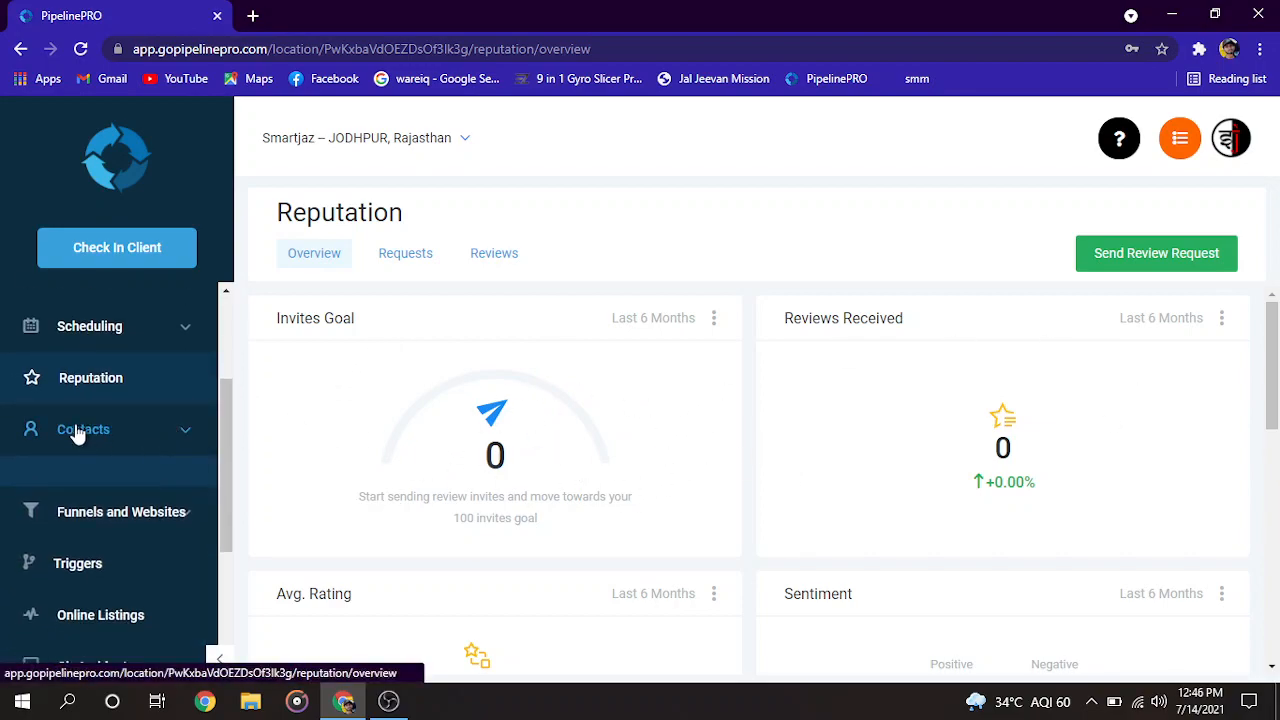
left_click(86, 434)
scroll(86, 537, "down", 1)
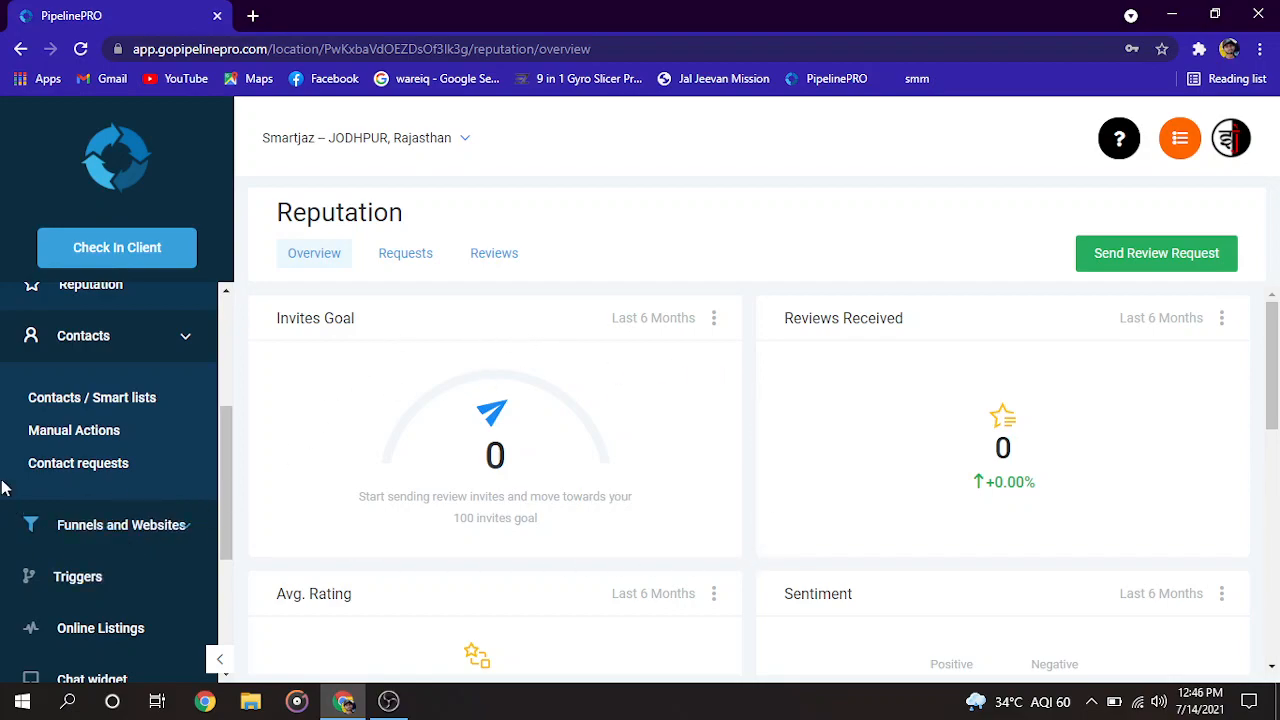
scroll(14, 560, "down", 3)
scroll(26, 537, "up", 5)
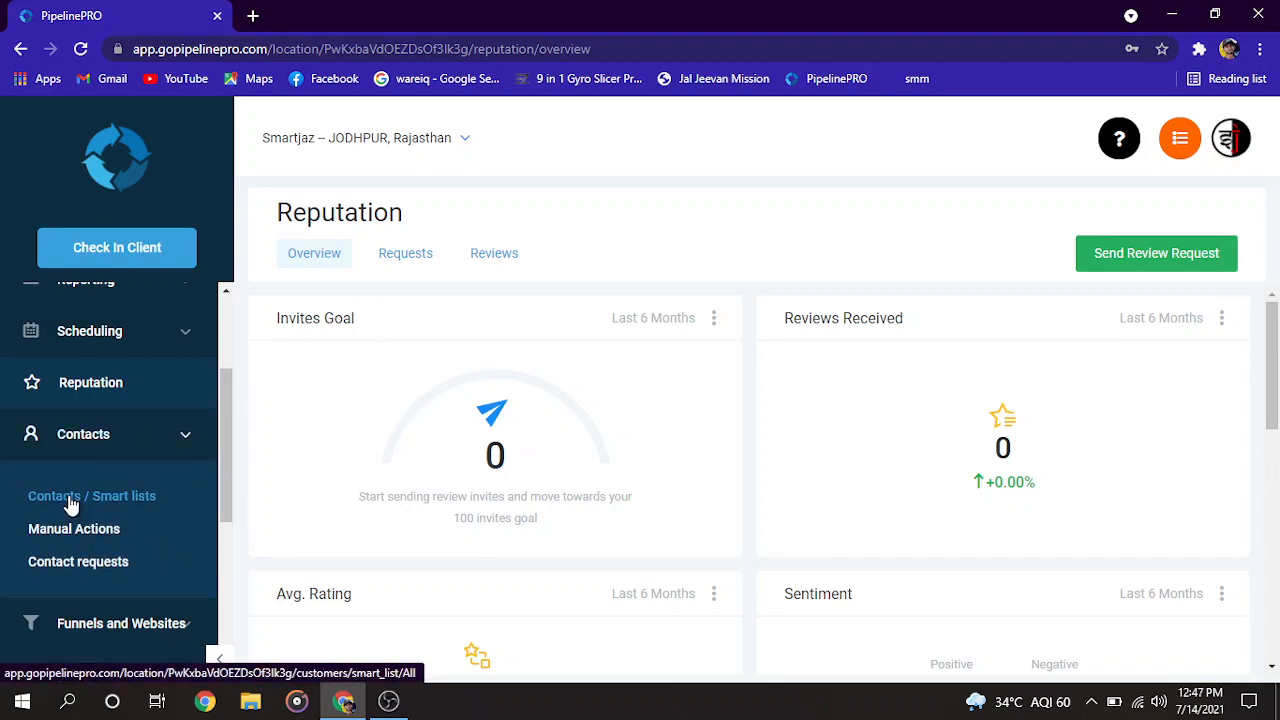
Open the Contacts / Smart lists page and examine the phone, email, created and last activity columns of all contacts.
left_click(34, 500)
scroll(595, 415, "down", 2)
scroll(609, 488, "up", 2)
scroll(628, 503, "down", 1)
scroll(654, 503, "up", 1)
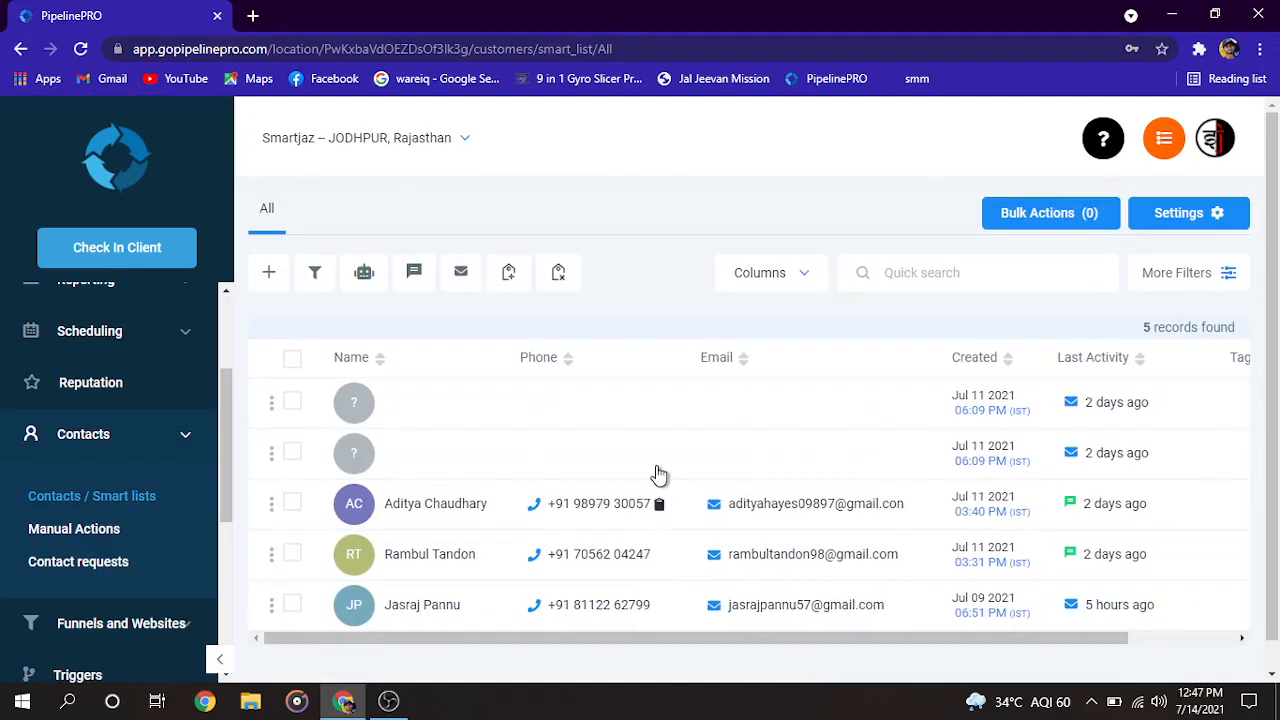
scroll(655, 520, "down", 1)
scroll(655, 520, "up", 1)
scroll(652, 545, "down", 1)
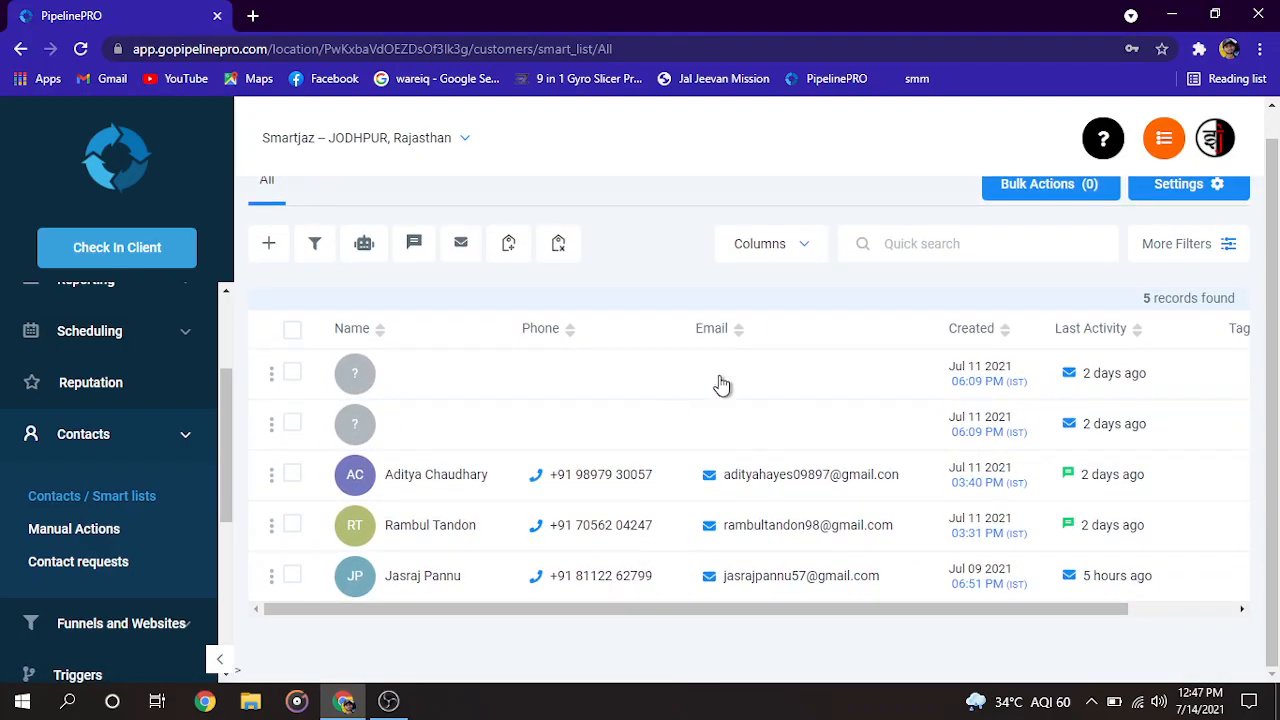
scroll(661, 521, "up", 1)
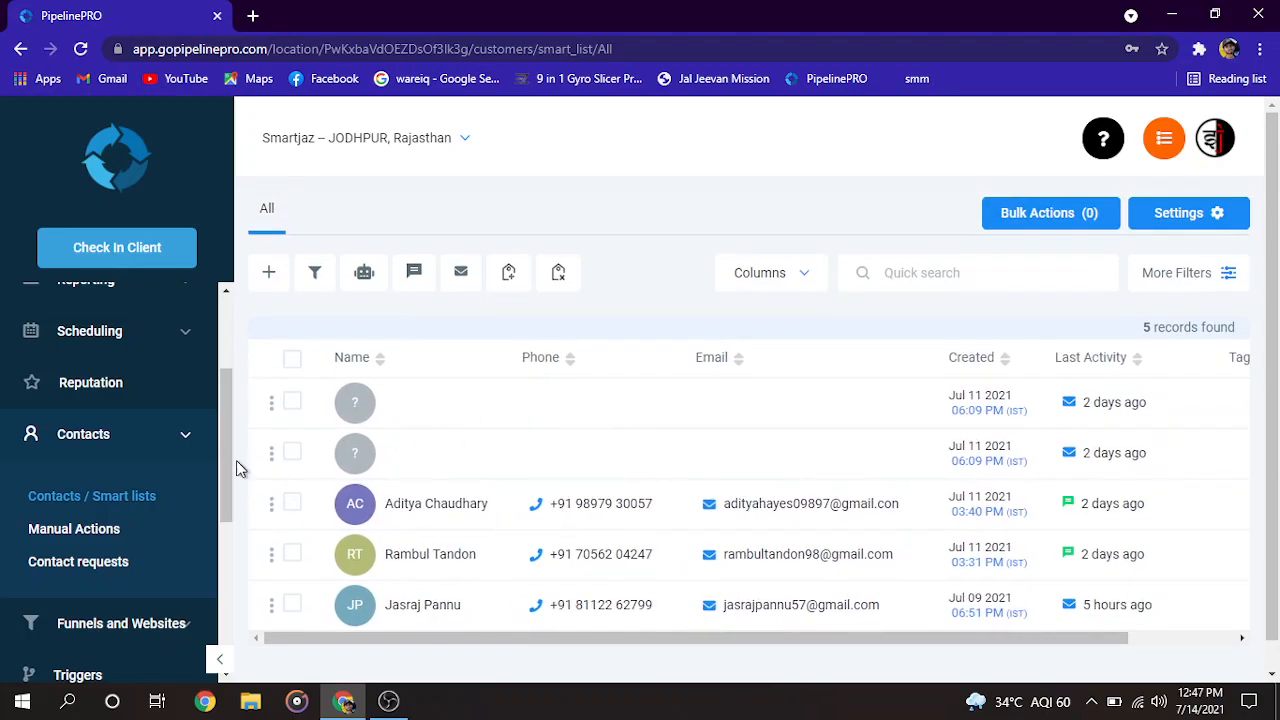
scroll(390, 533, "down", 1)
scroll(395, 550, "down", 1)
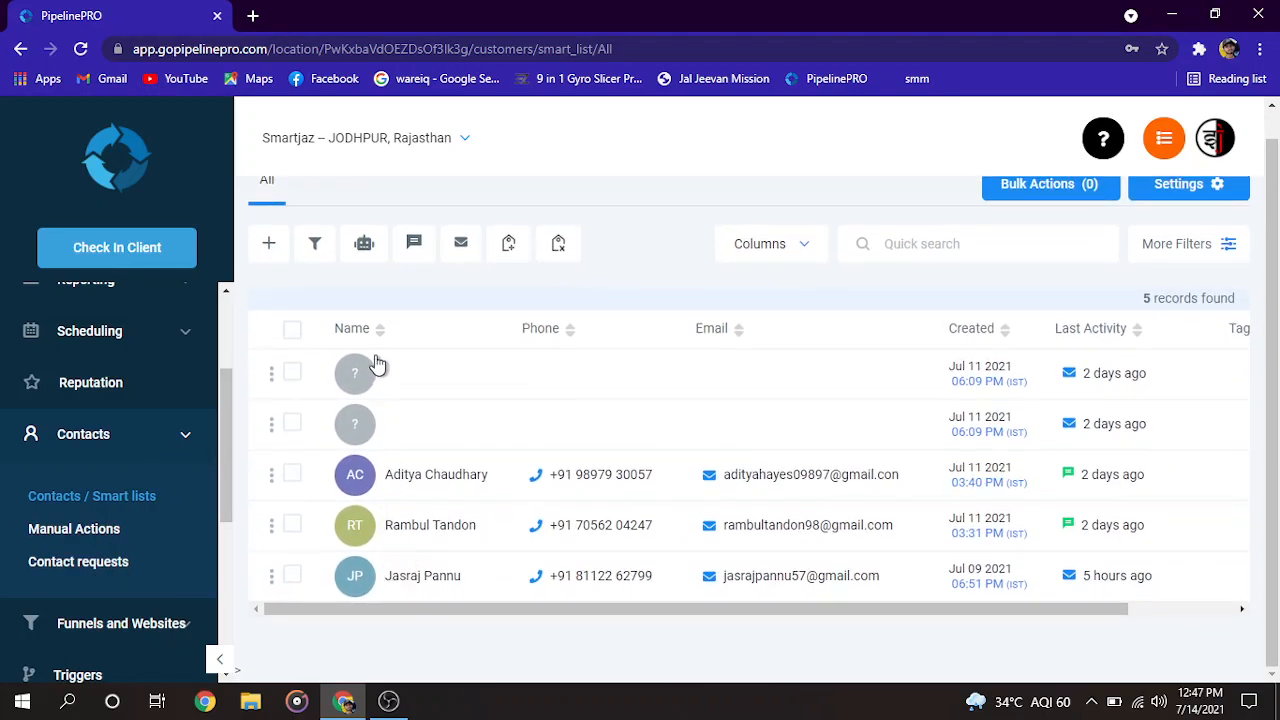
Open the record of the contact created on Jul 09 2021 and view its General Info and Contact details.
left_click(428, 578)
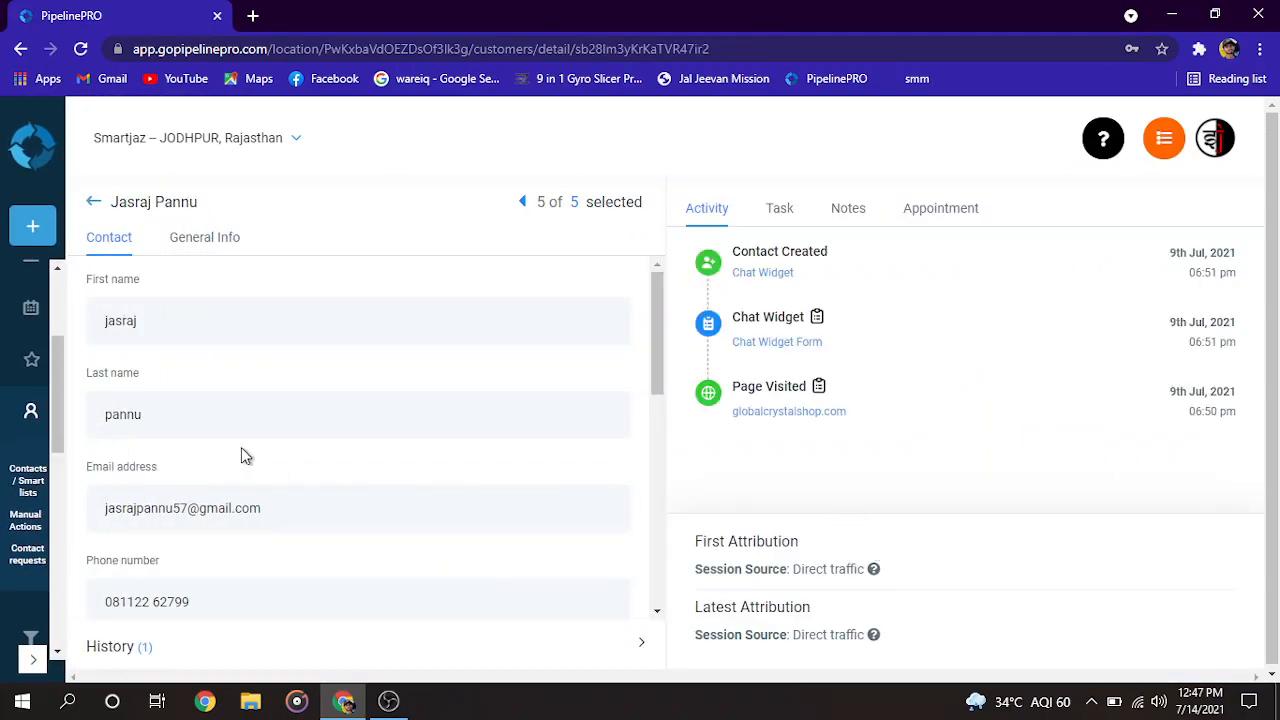
left_click(178, 248)
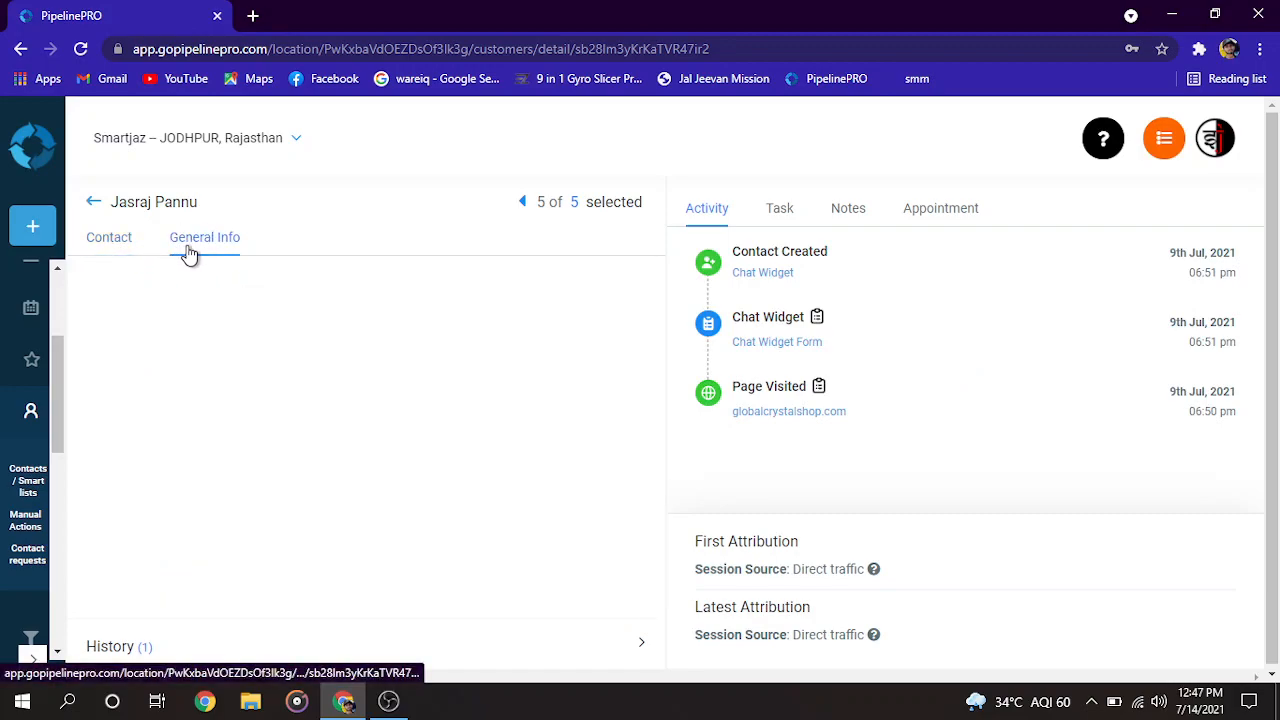
scroll(210, 468, "down", 3)
left_click(108, 238)
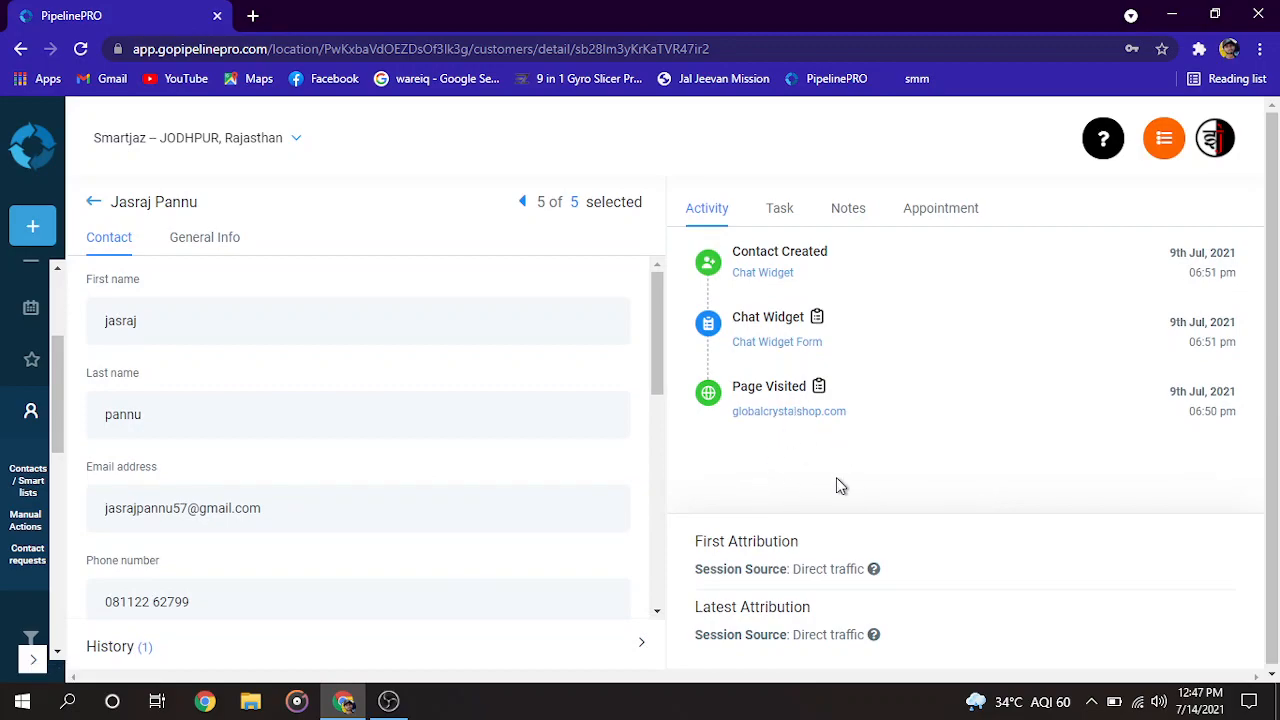
Mark the contact's "pending phone call" task as completed.
left_click(780, 212)
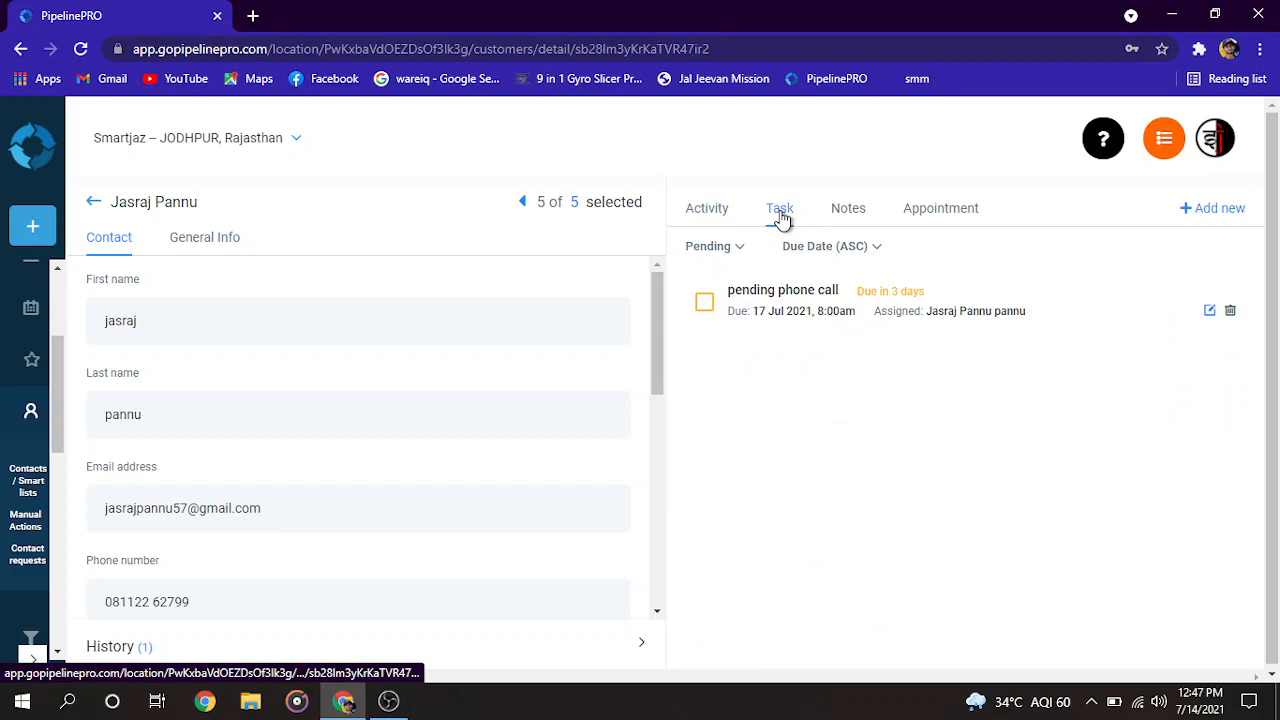
left_click(705, 303)
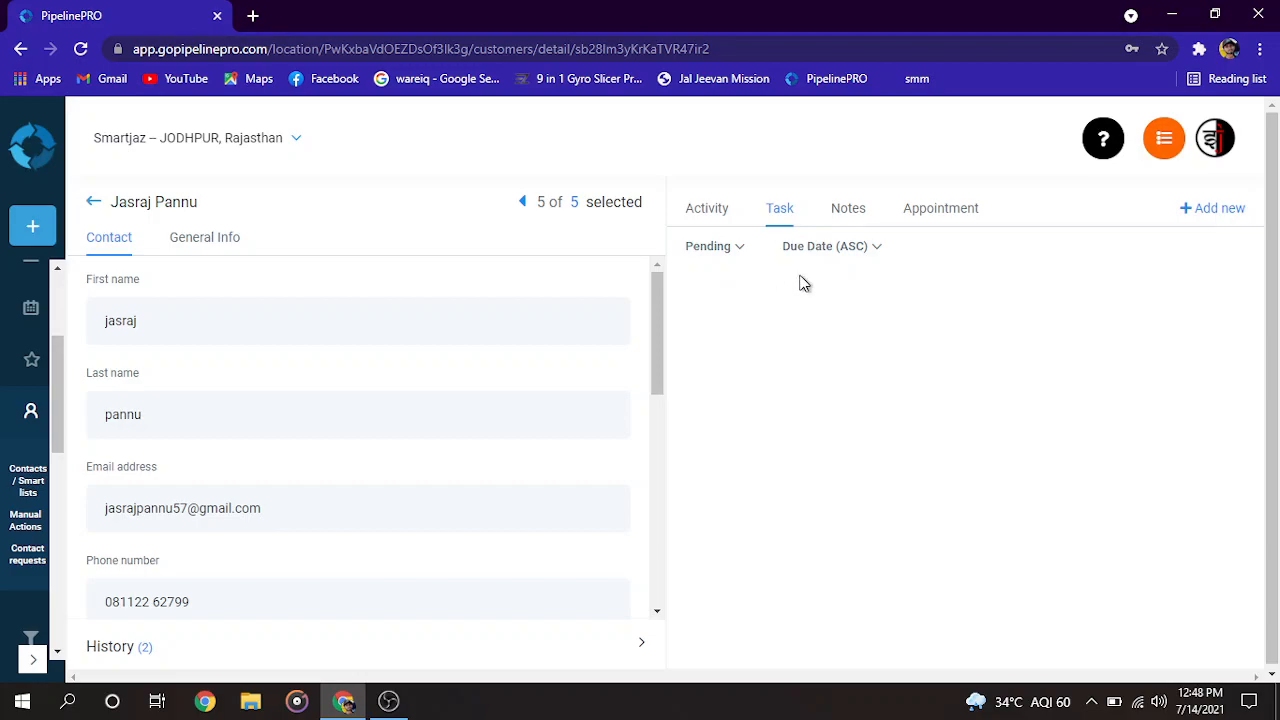
View the contact's Notes and Appointment sections and return to the list of all contacts.
left_click(848, 212)
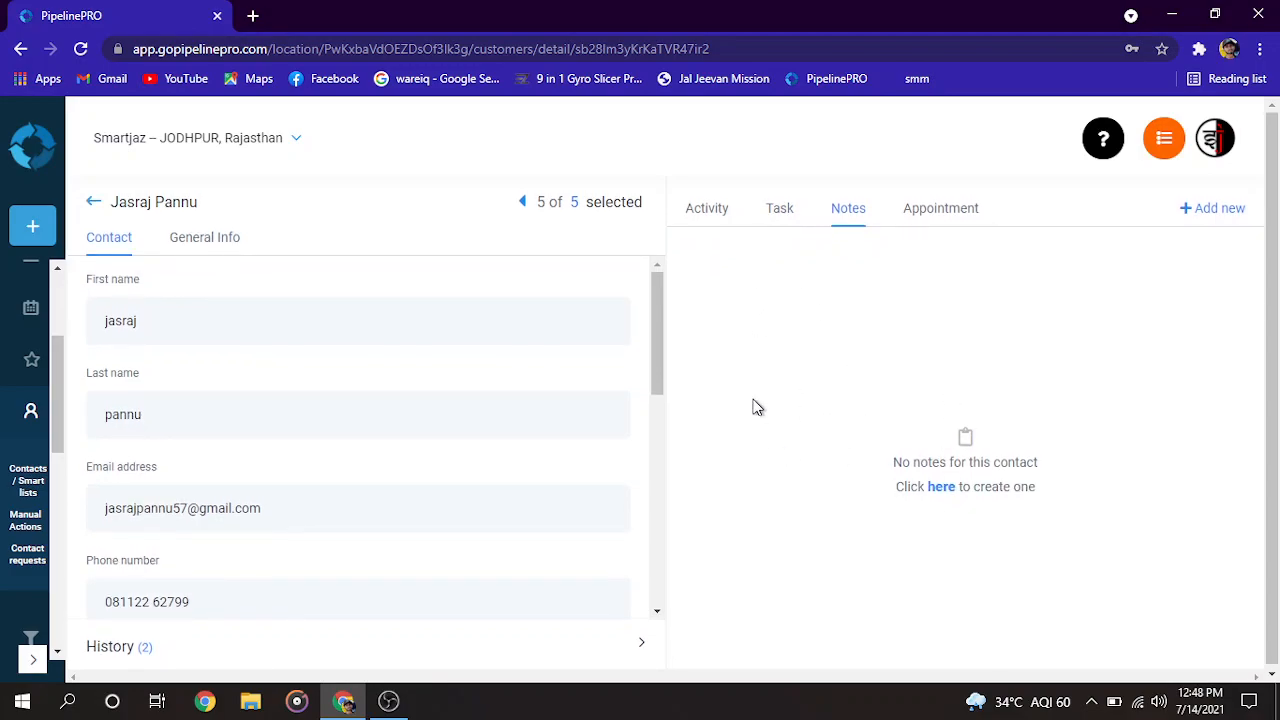
left_click(943, 208)
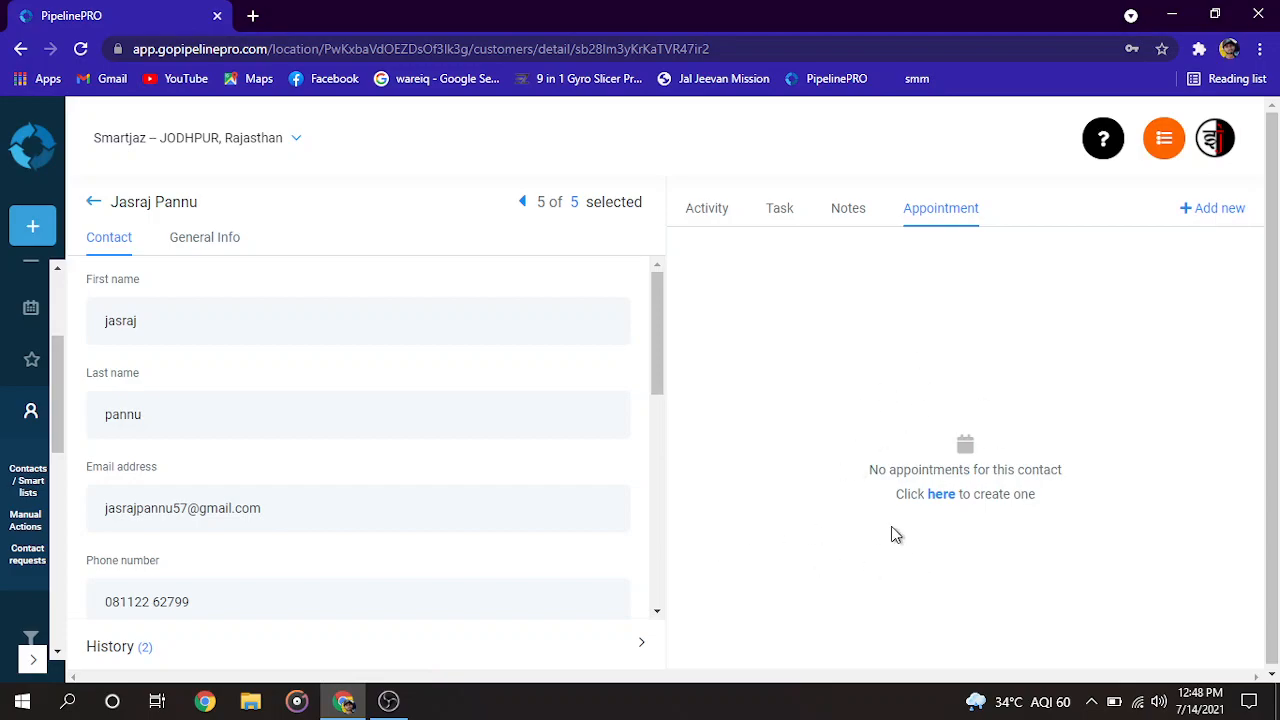
left_click(94, 203)
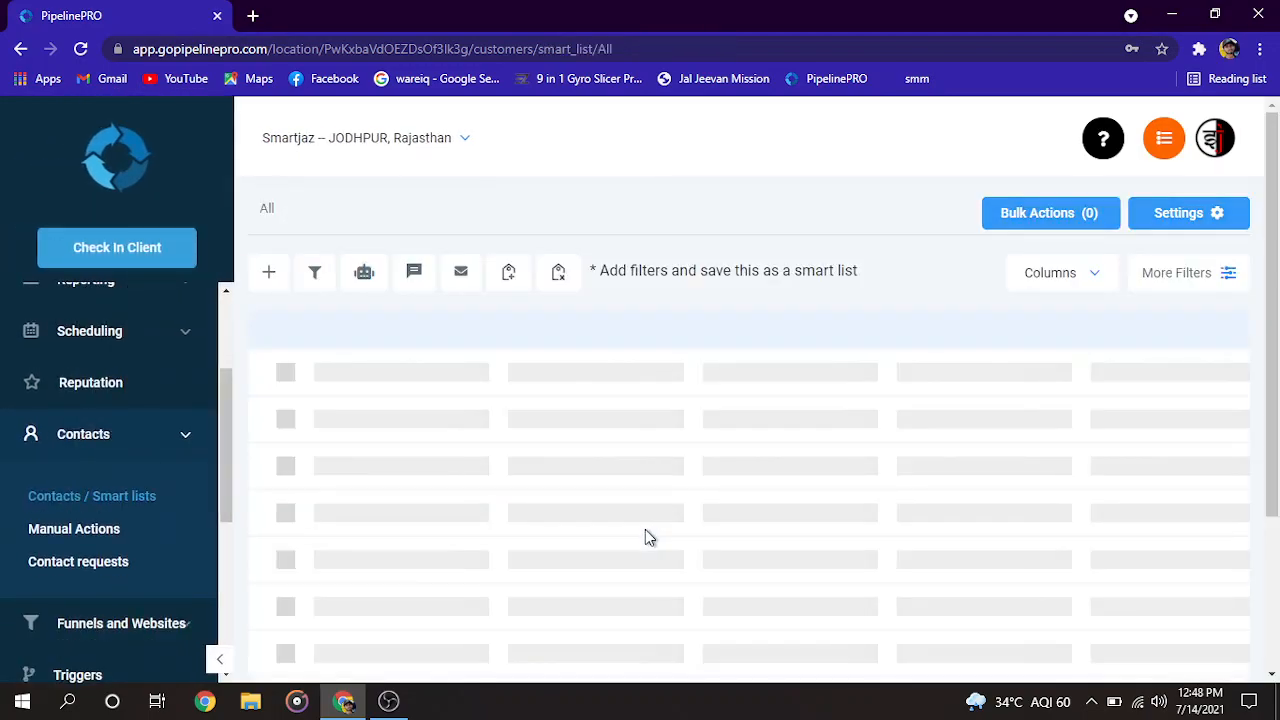
View the row action options of the contact created on Jul 09 2021 and select that contact in the list.
scroll(401, 566, "down", 1)
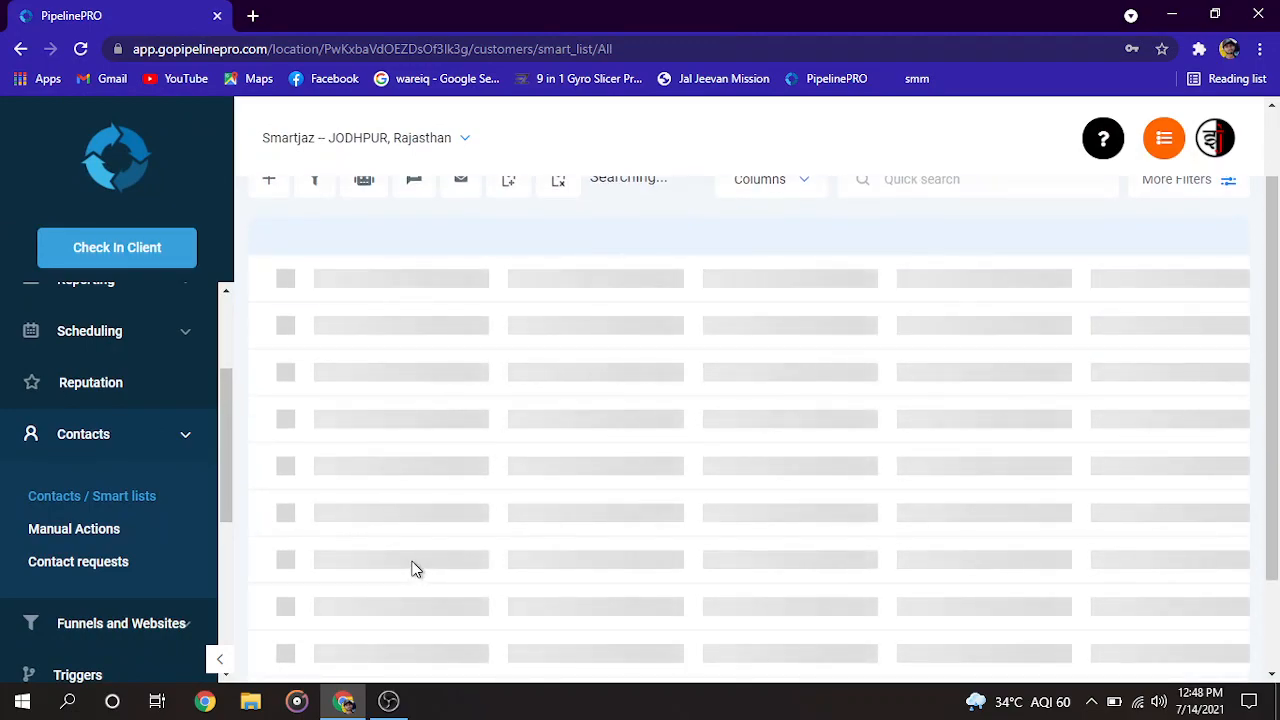
left_click(291, 584)
left_click(291, 584)
left_click(273, 579)
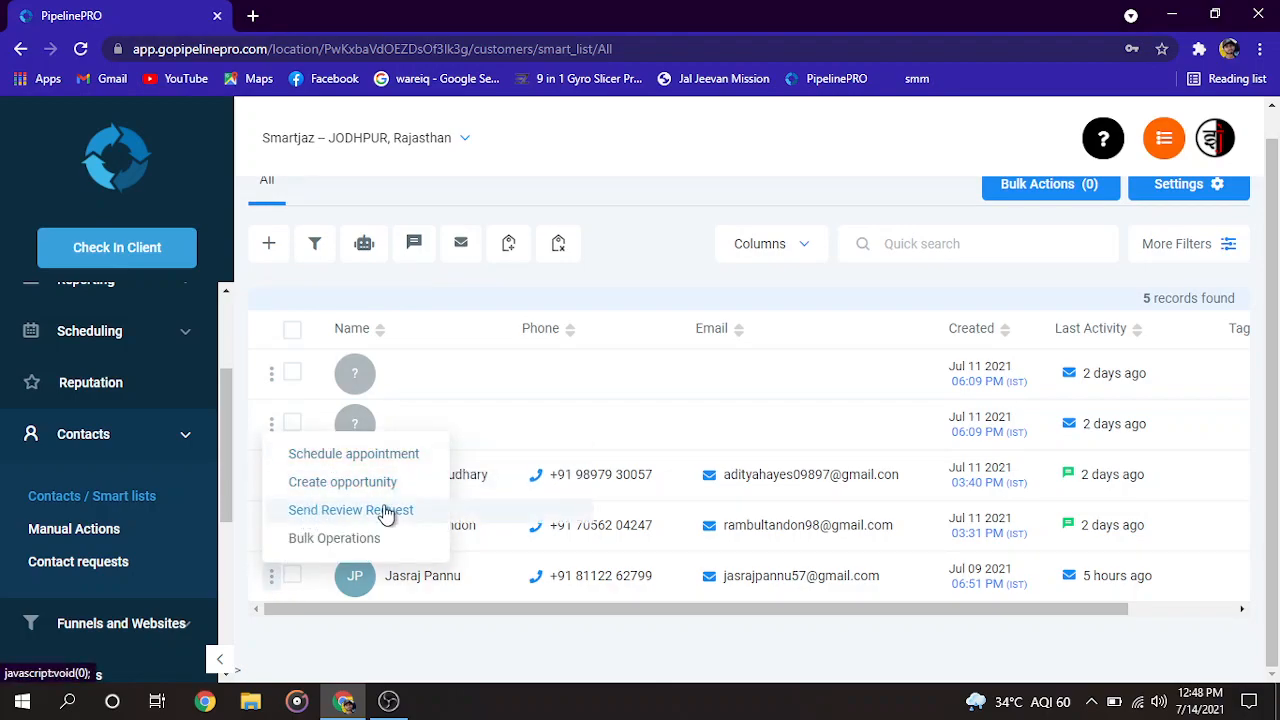
left_click_drag(326, 607, 327, 607)
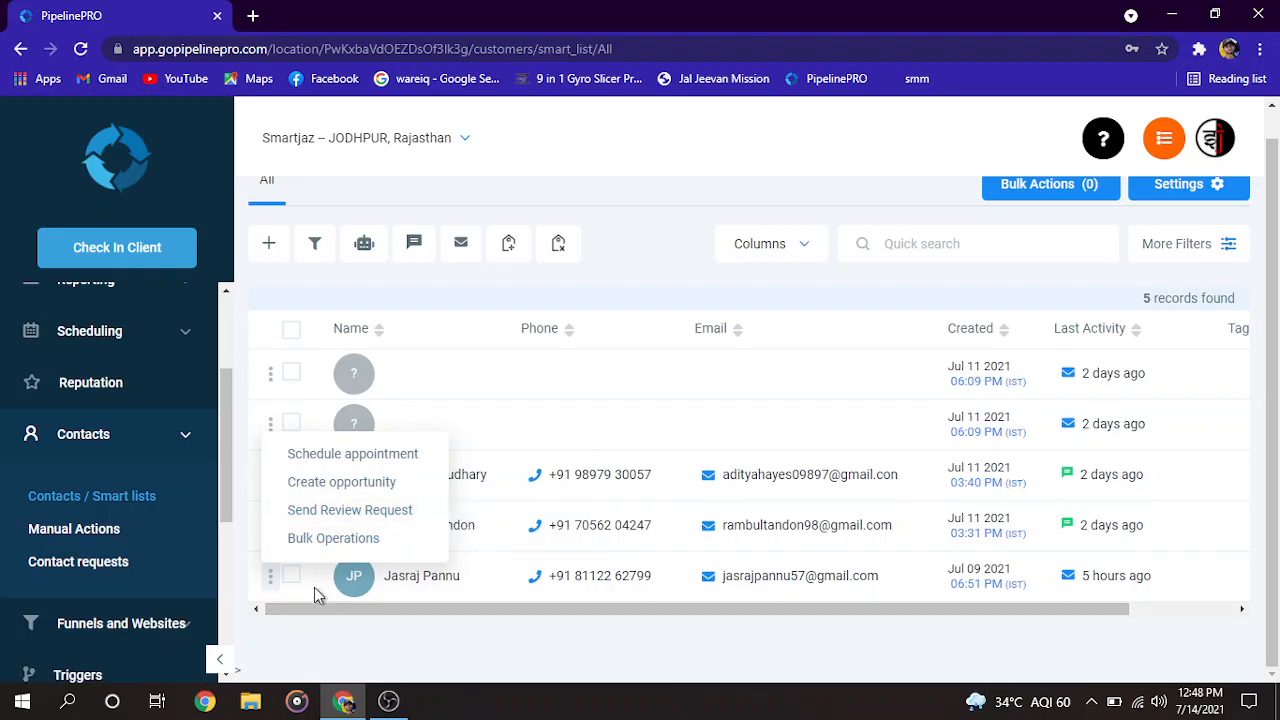
left_click(297, 578)
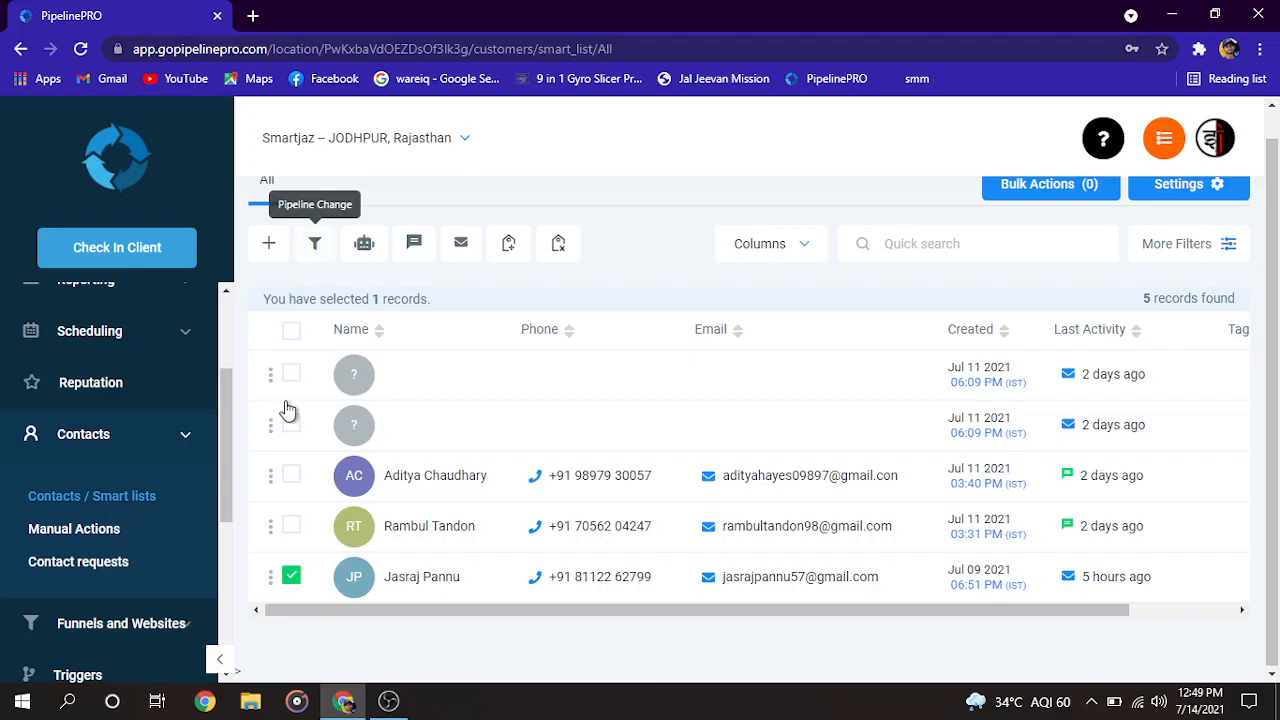
View the Add/Update Opportunity form and the Add to campaign / workflow dialog for the selected contact, closing both without applying.
left_click(315, 248)
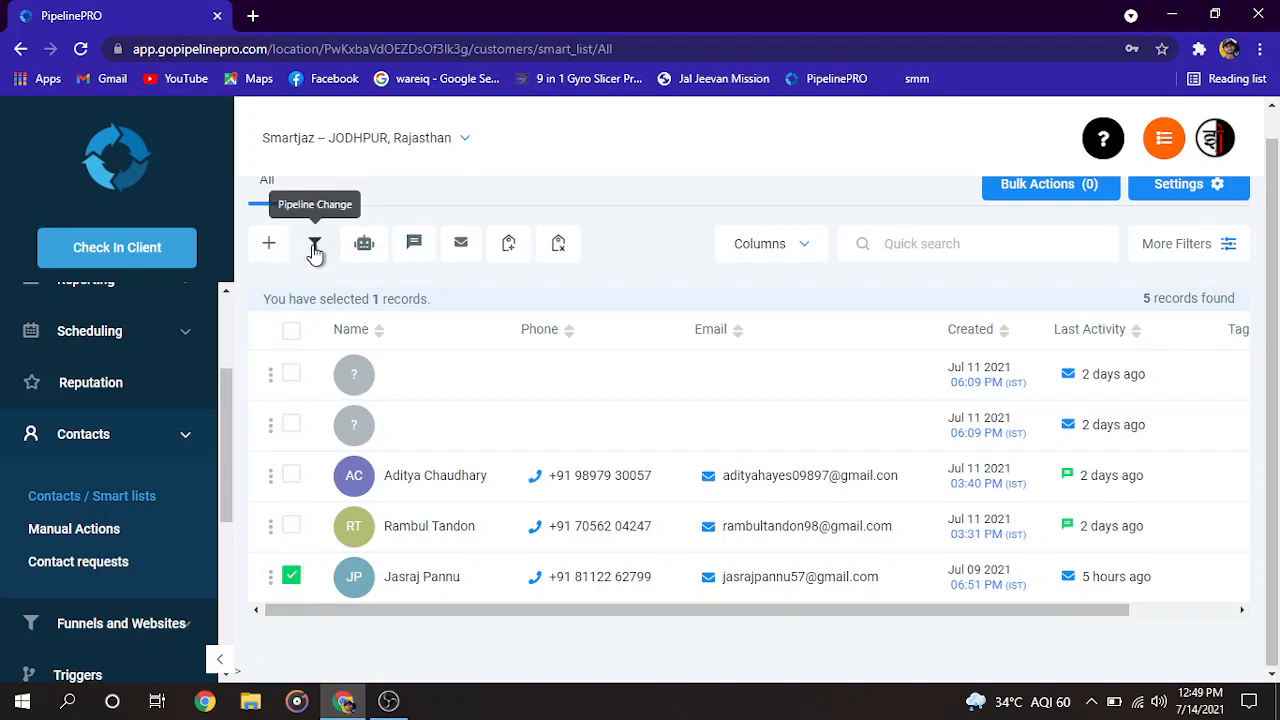
scroll(505, 446, "down", 3)
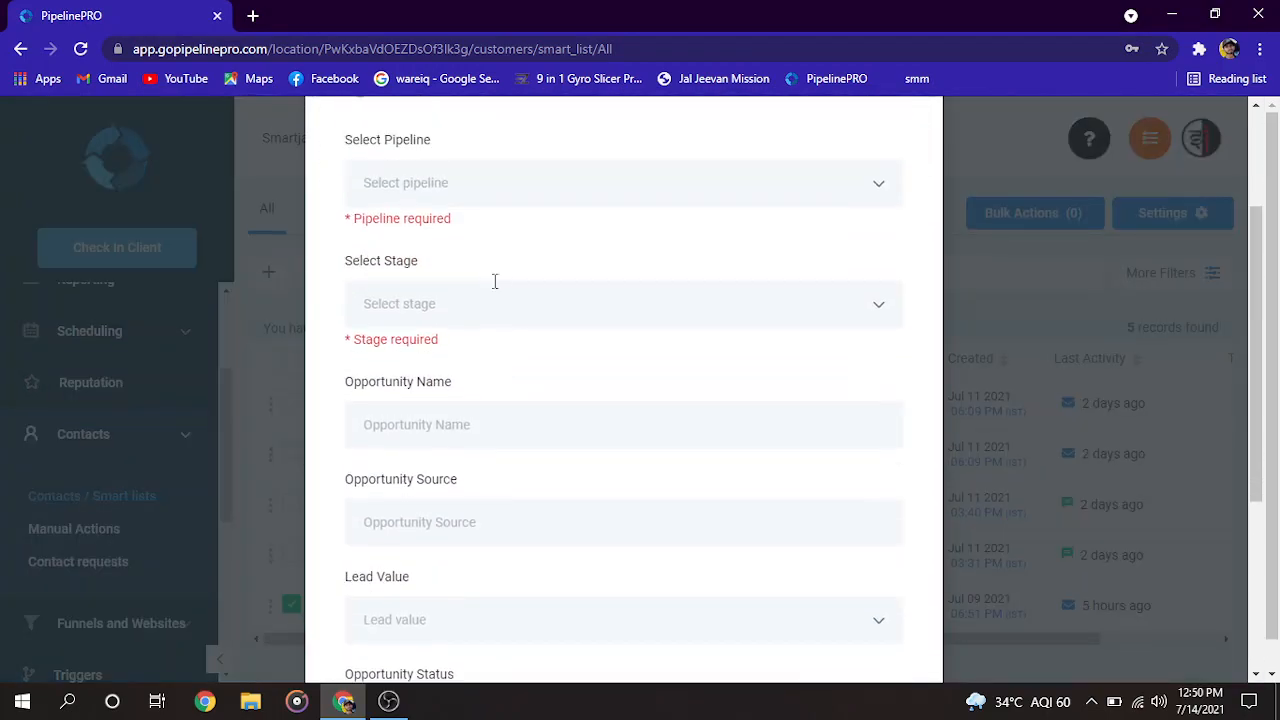
left_click(466, 177)
scroll(638, 432, "up", 1)
scroll(638, 432, "up", 2)
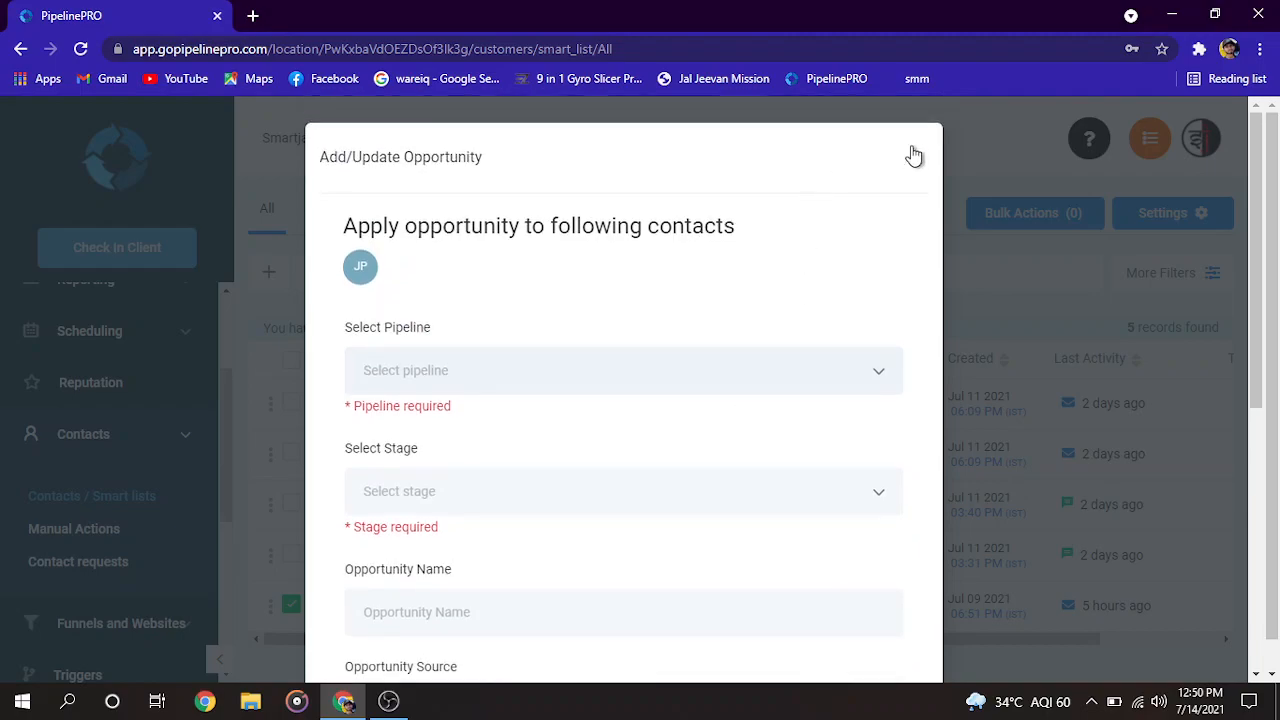
left_click(918, 160)
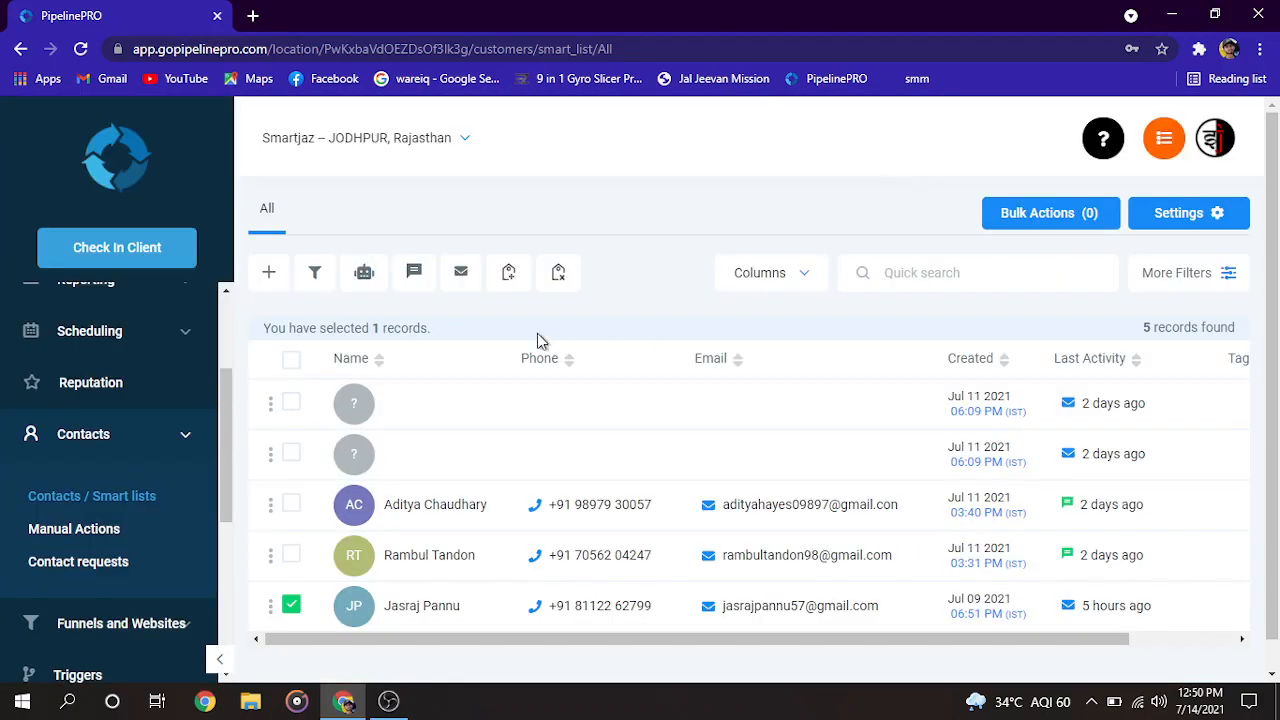
left_click(366, 277)
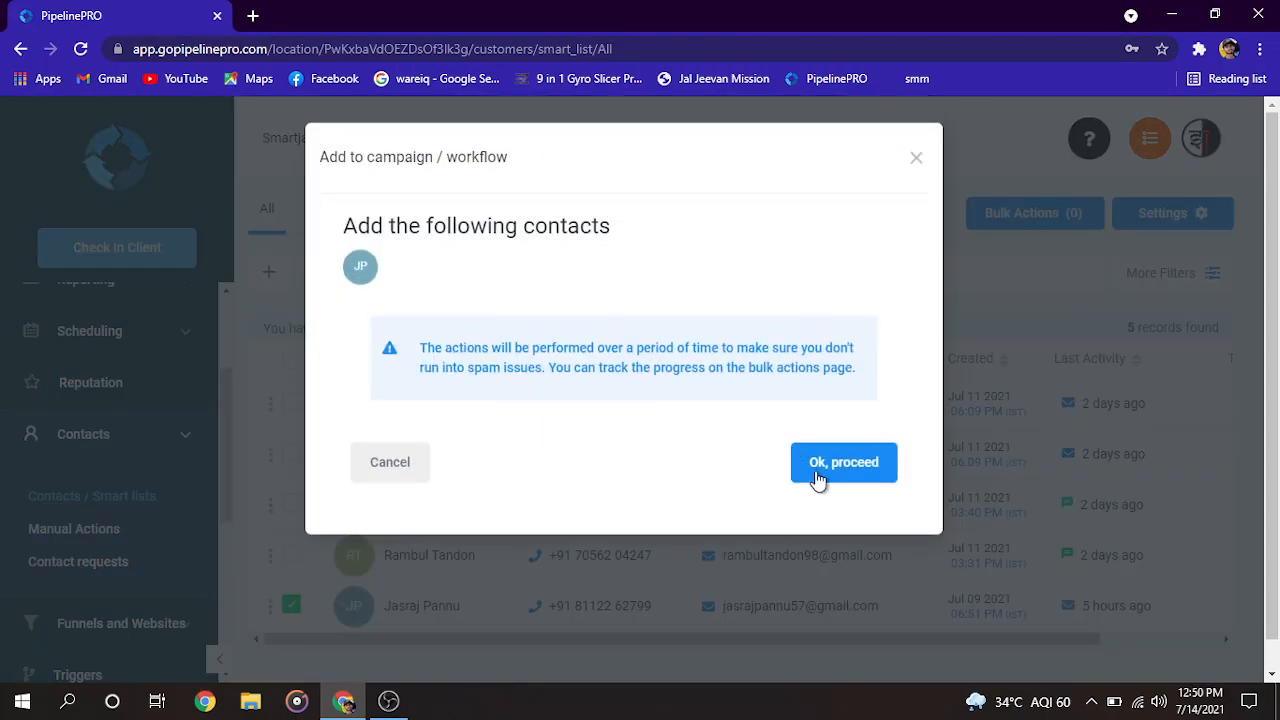
left_click(916, 157)
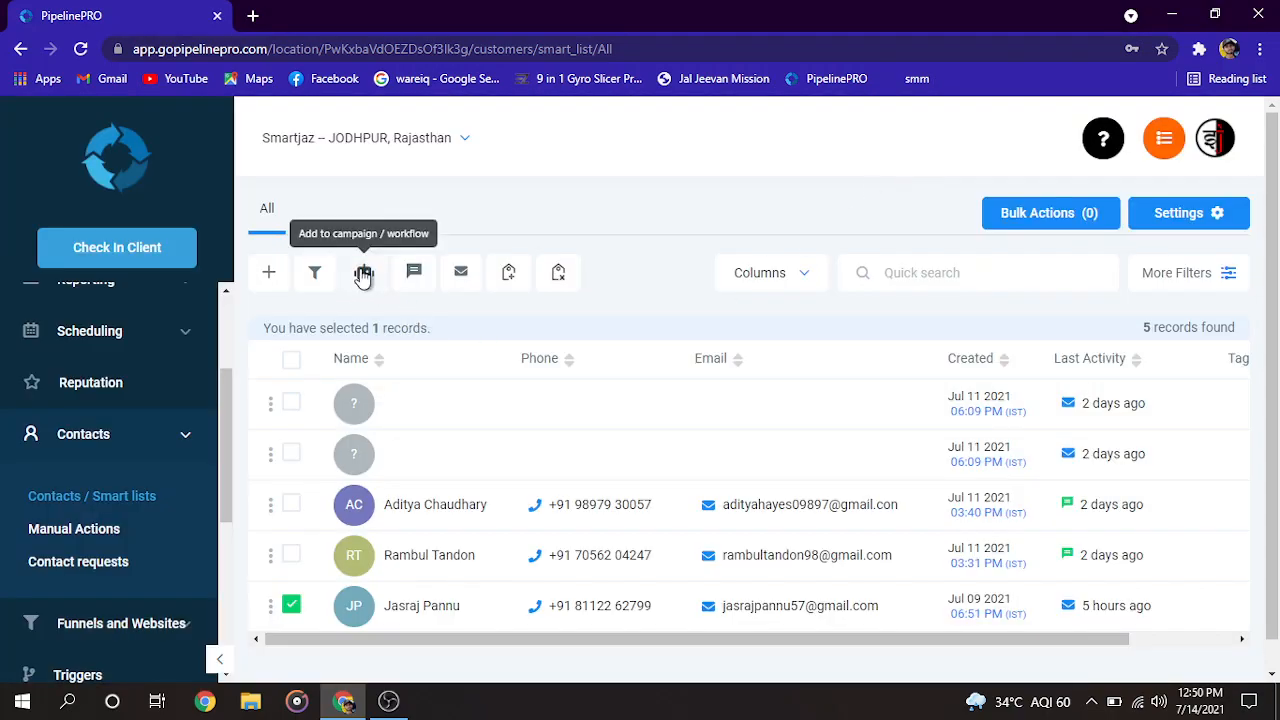
Add the tag globalcrystalshop to the selected contact.
scroll(413, 277, "down", 1)
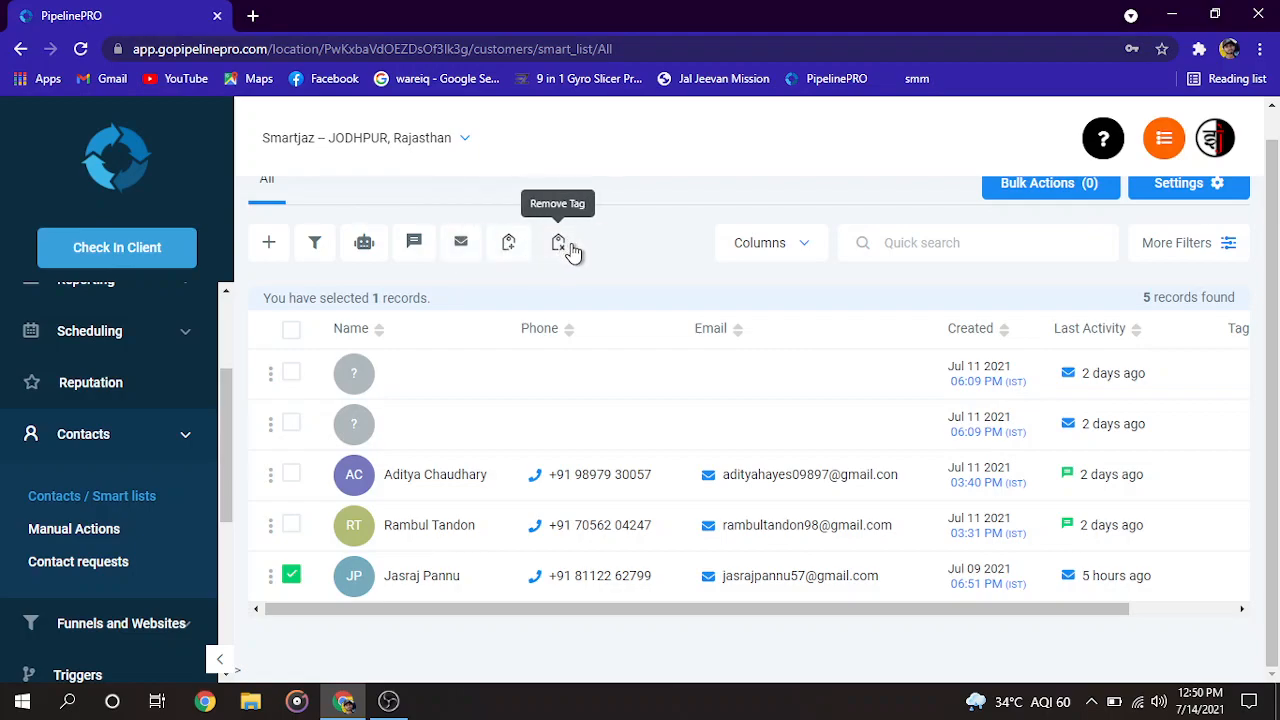
left_click(510, 246)
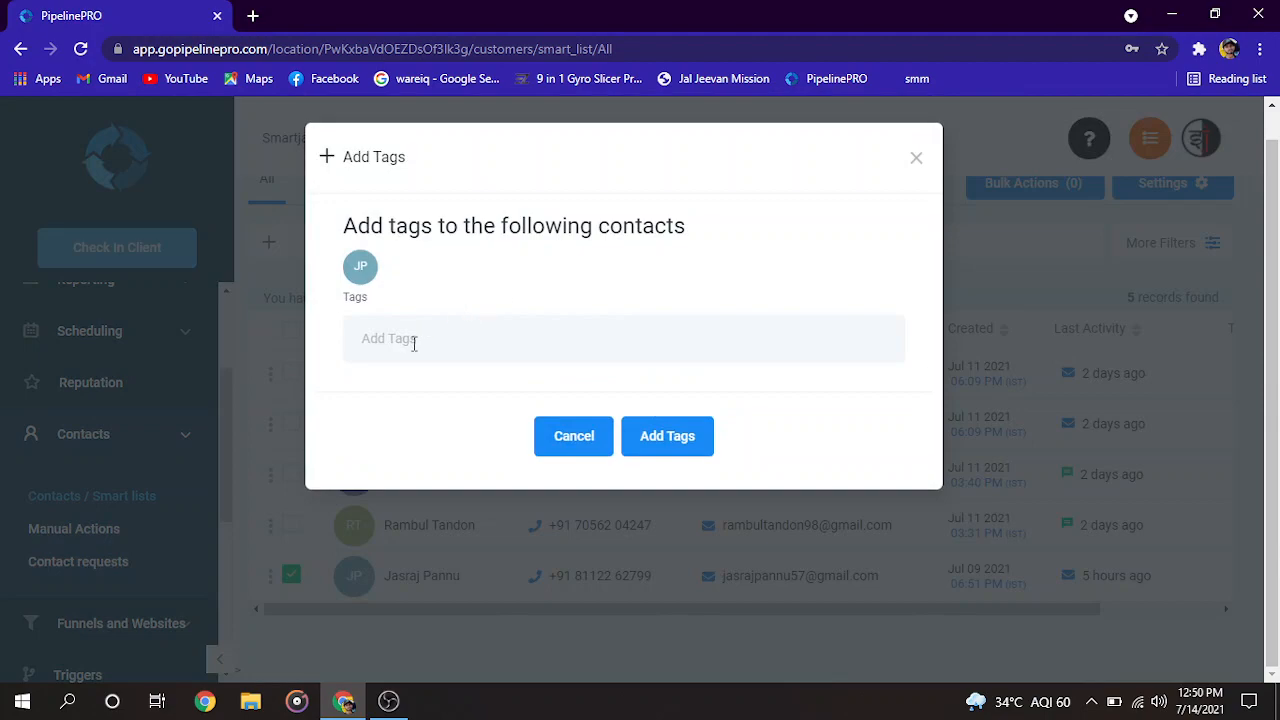
left_click(408, 328)
type("glo")
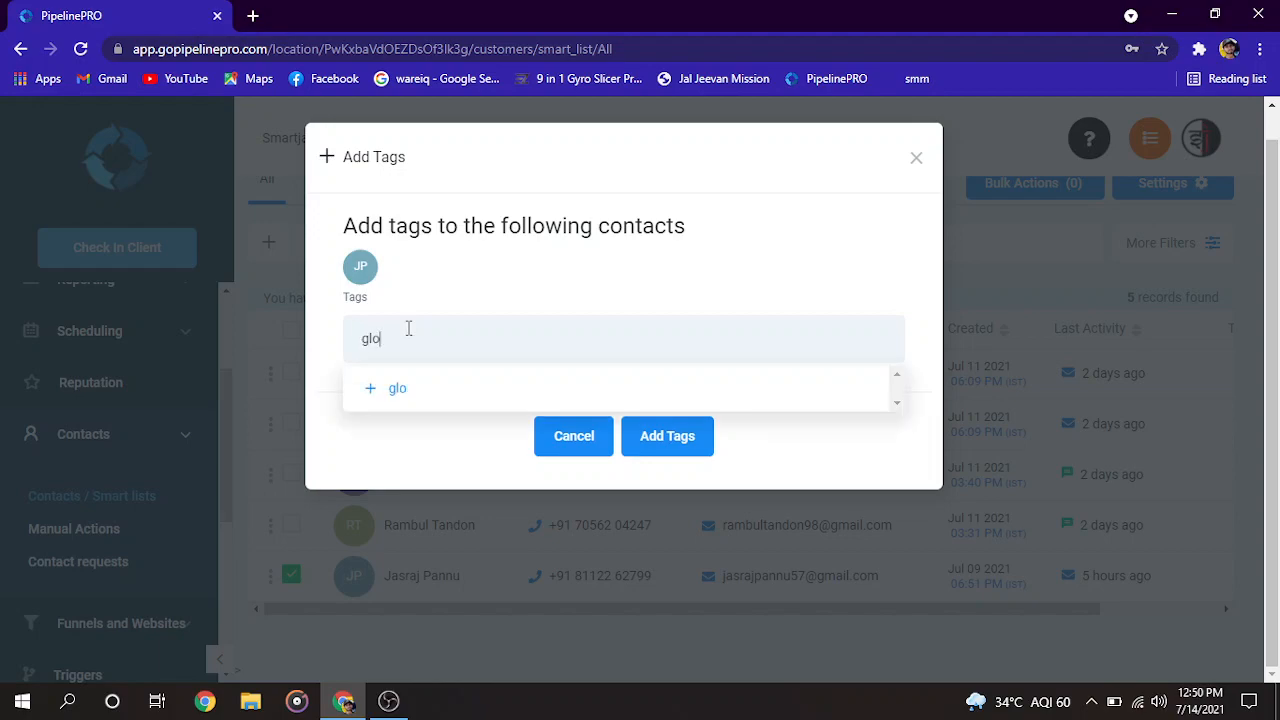
type("balcrystalshop")
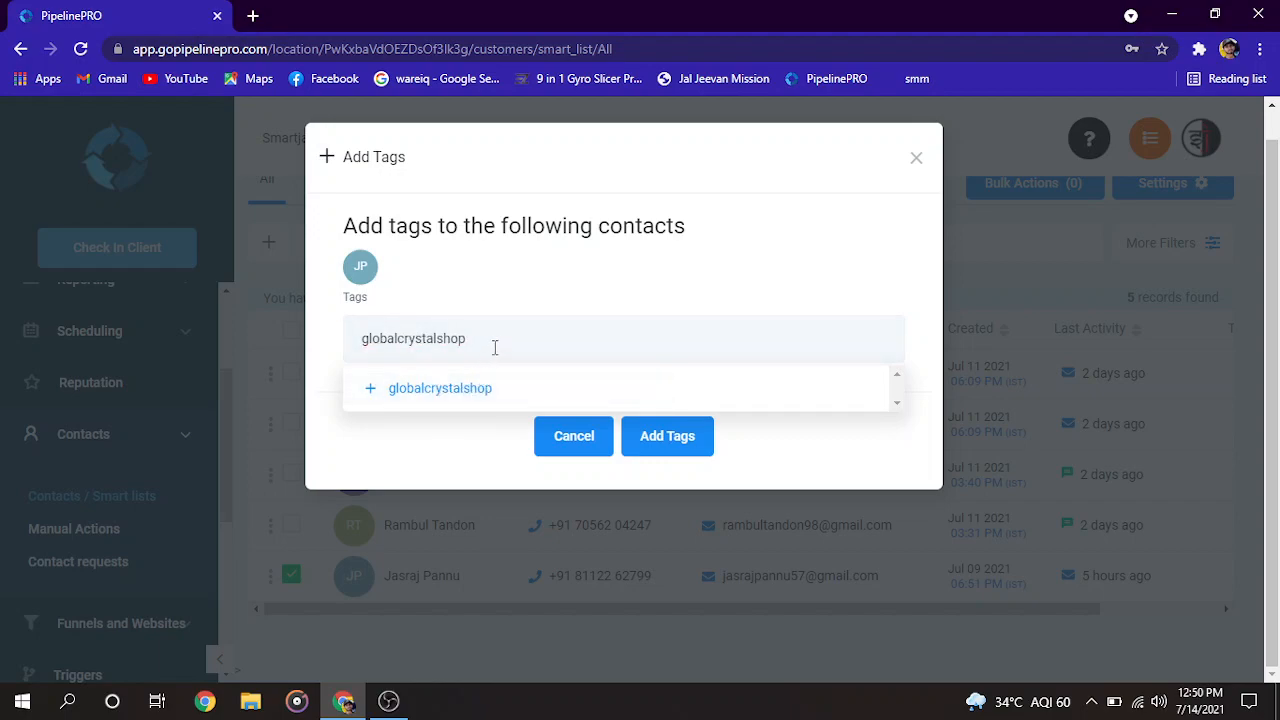
key("Return")
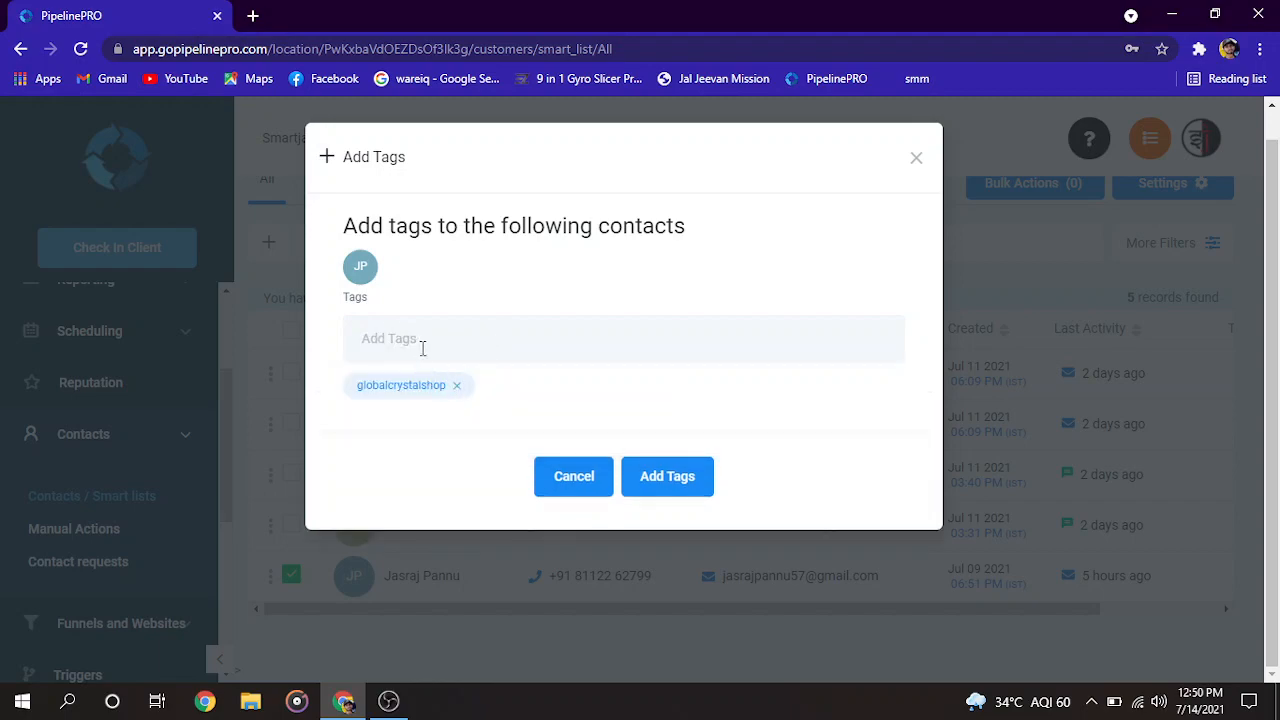
left_click(655, 477)
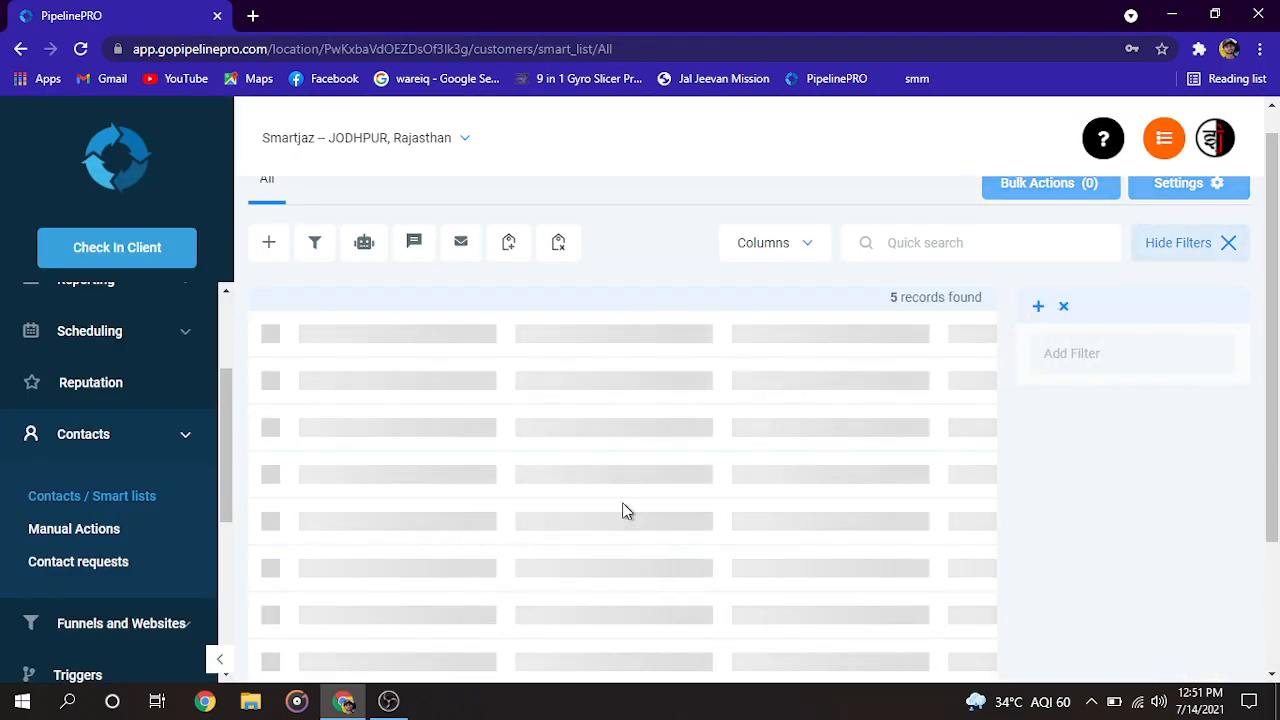
Examine the remaining columns of the contact list, including the contacts' tags.
left_click_drag(656, 614, 1017, 603)
left_click_drag(870, 610, 622, 608)
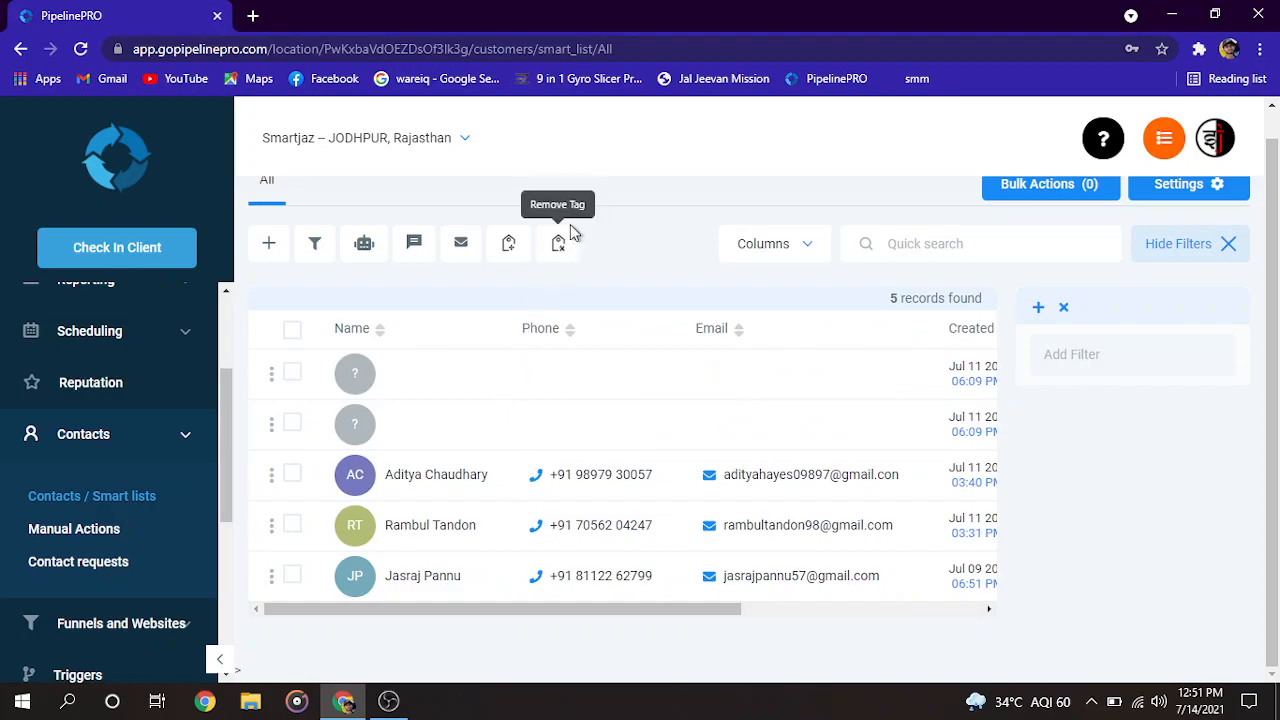
left_click_drag(676, 607, 718, 607)
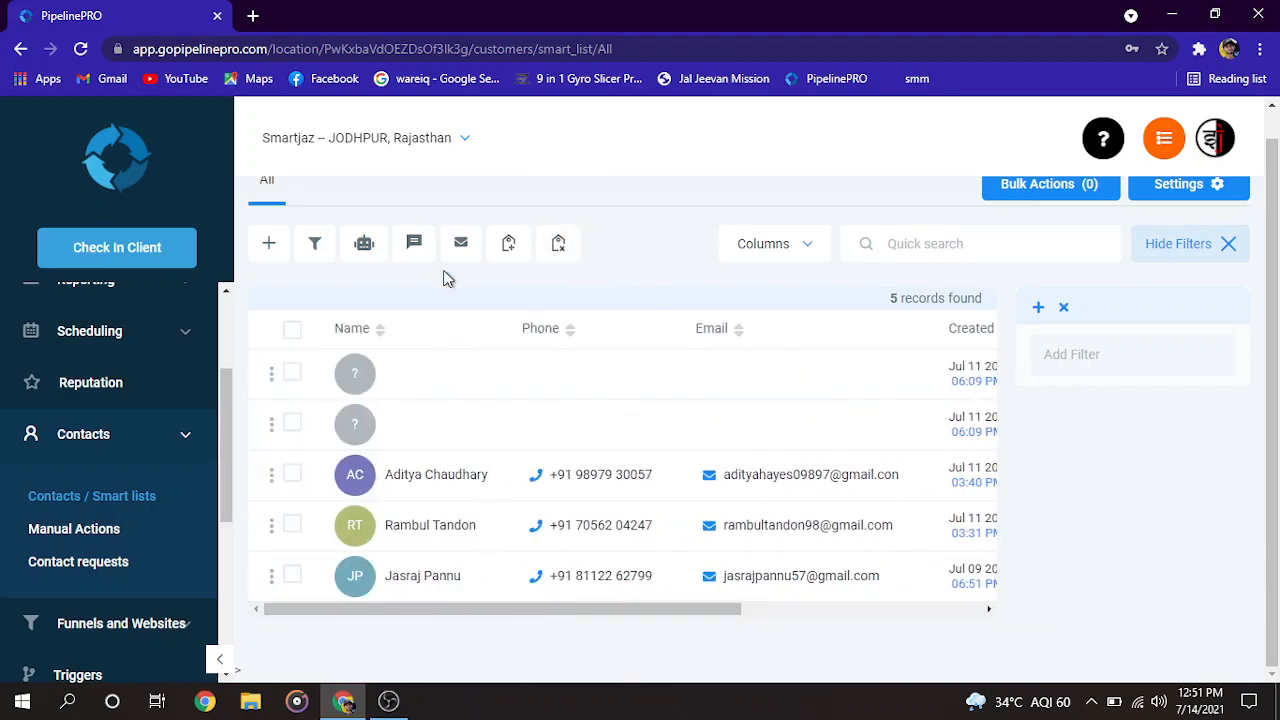
Open the SMTP and MailGun Service page of the account settings.
left_click(160, 434)
scroll(95, 528, "down", 3)
left_click(83, 606)
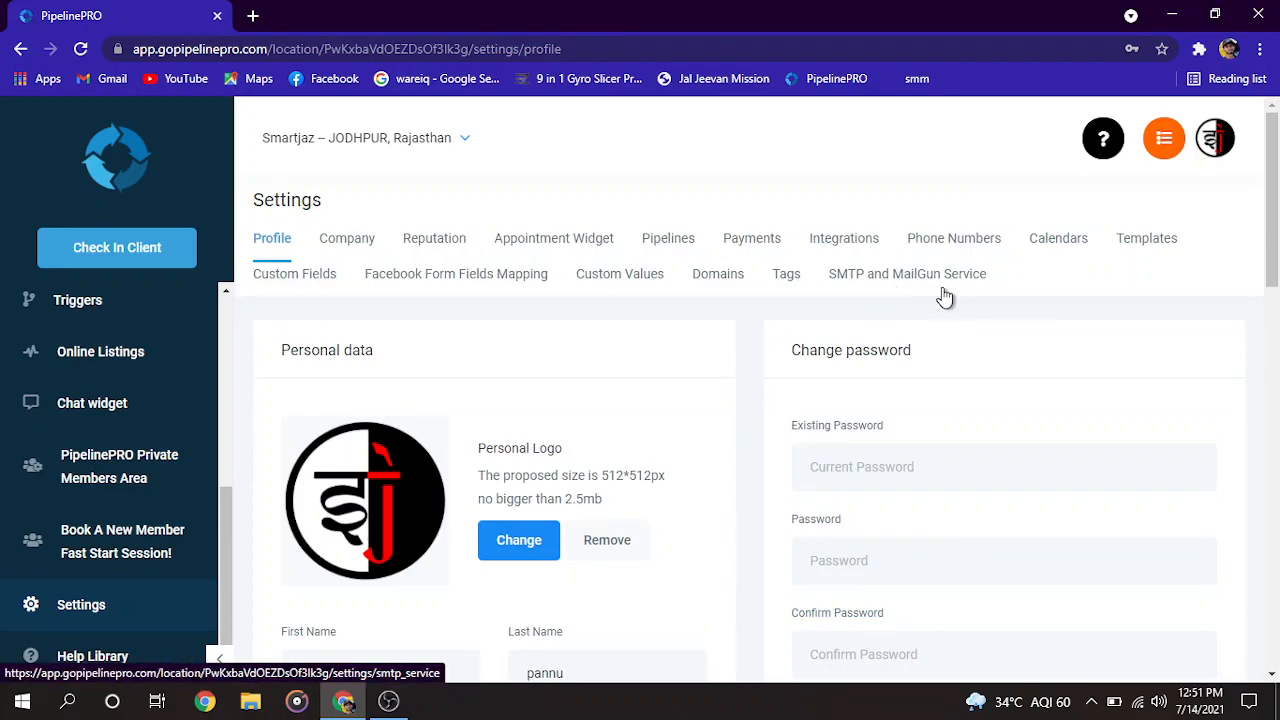
left_click(903, 285)
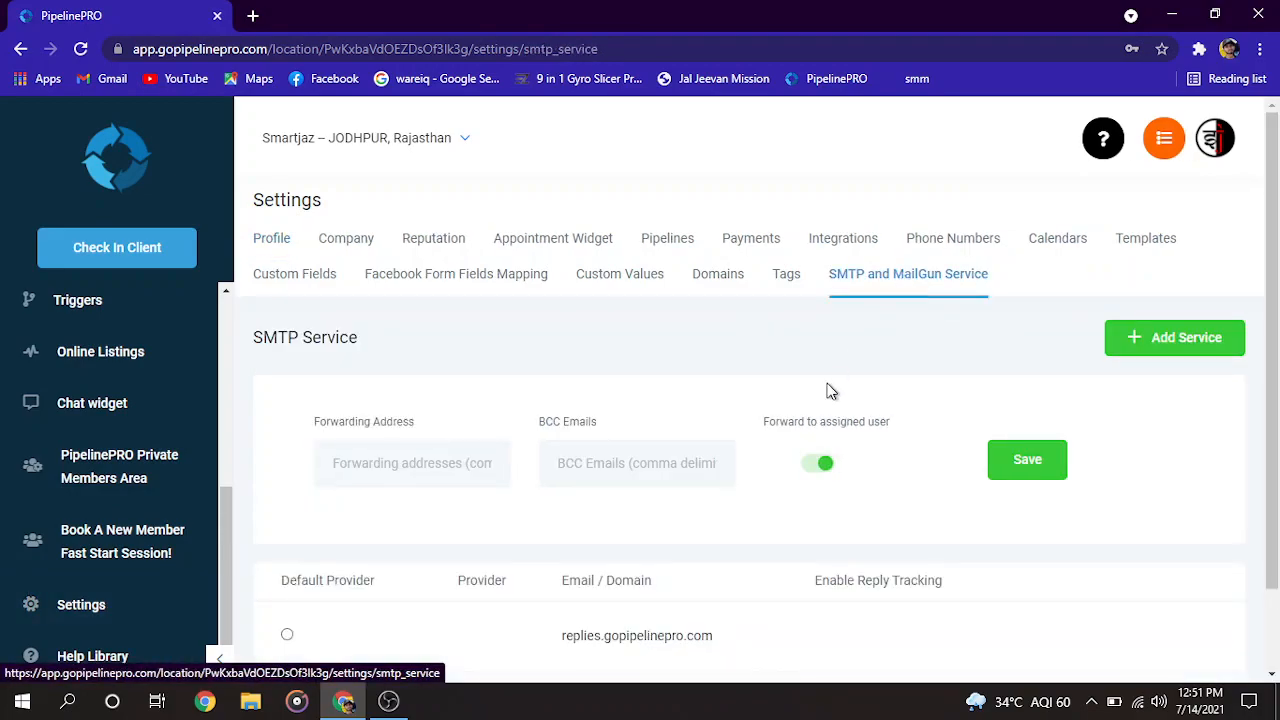
Examine the SMTP Service page's forwarding address, BCC emails, default provider and reply tracking settings.
scroll(837, 403, "down", 1)
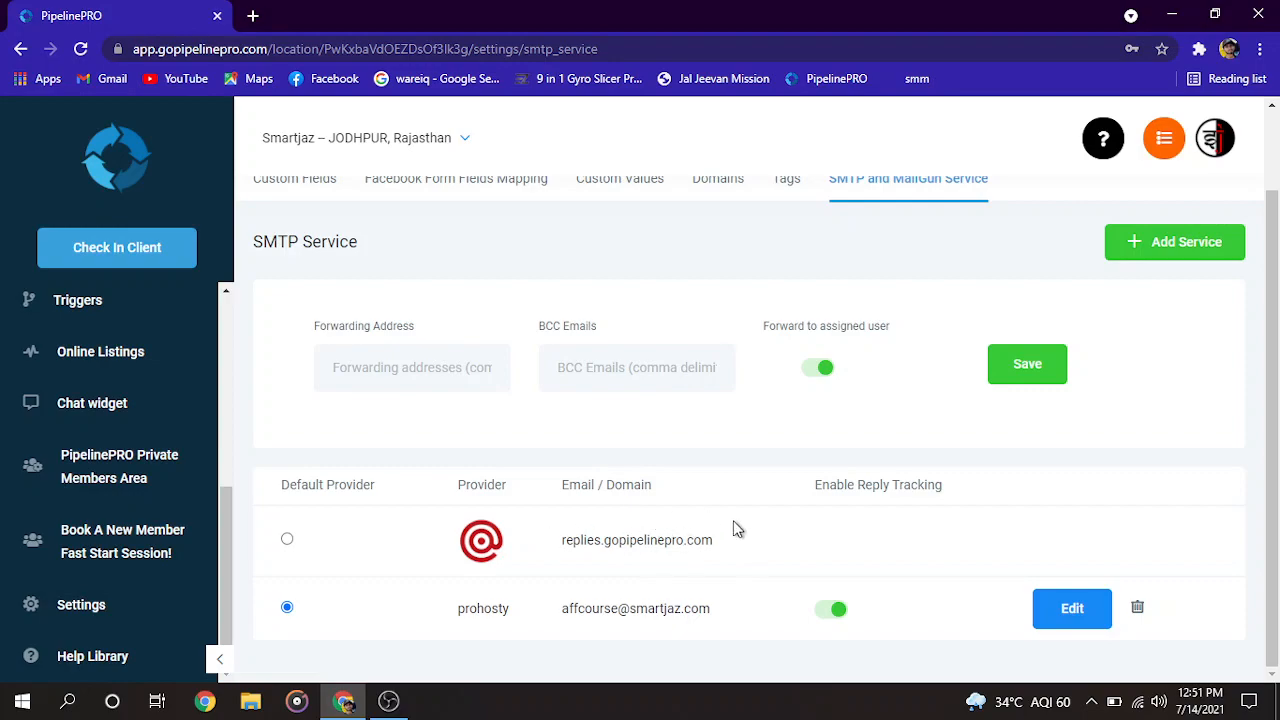
scroll(600, 528, "up", 1)
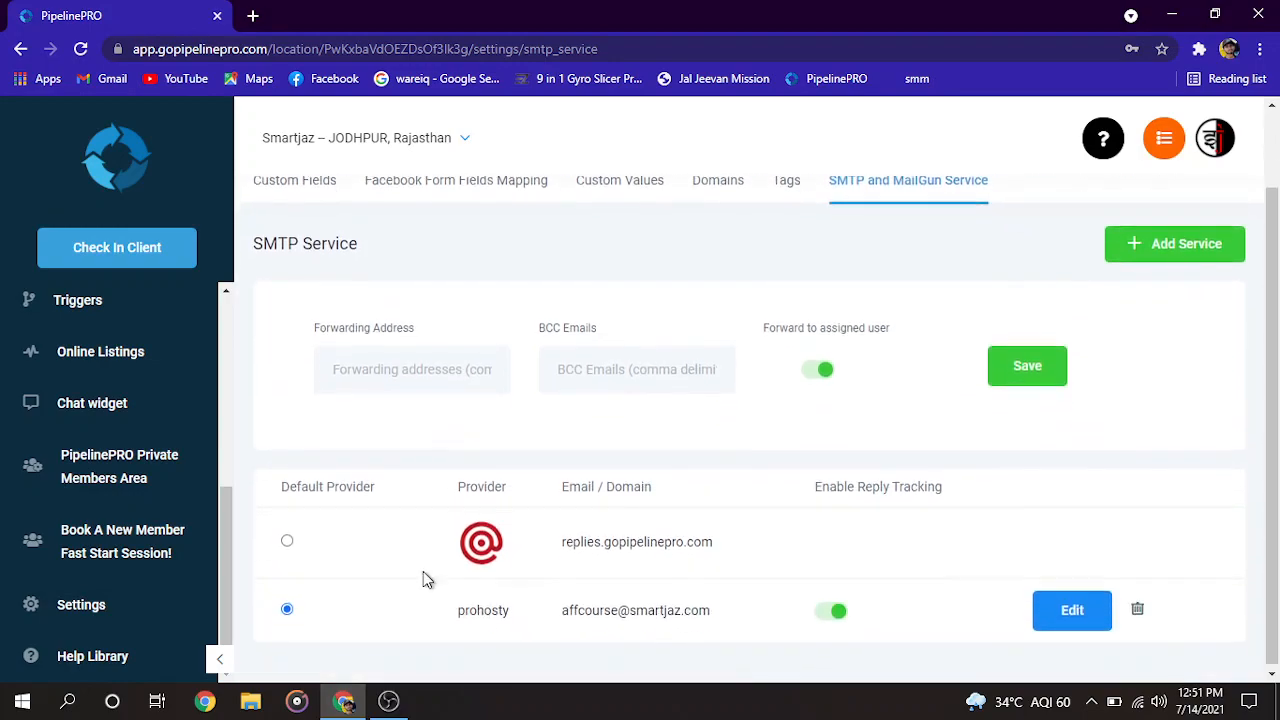
scroll(700, 580, "up", 1)
scroll(977, 323, "up", 1)
scroll(1077, 337, "down", 3)
scroll(1177, 421, "up", 1)
scroll(1194, 468, "down", 1)
scroll(1181, 449, "up", 1)
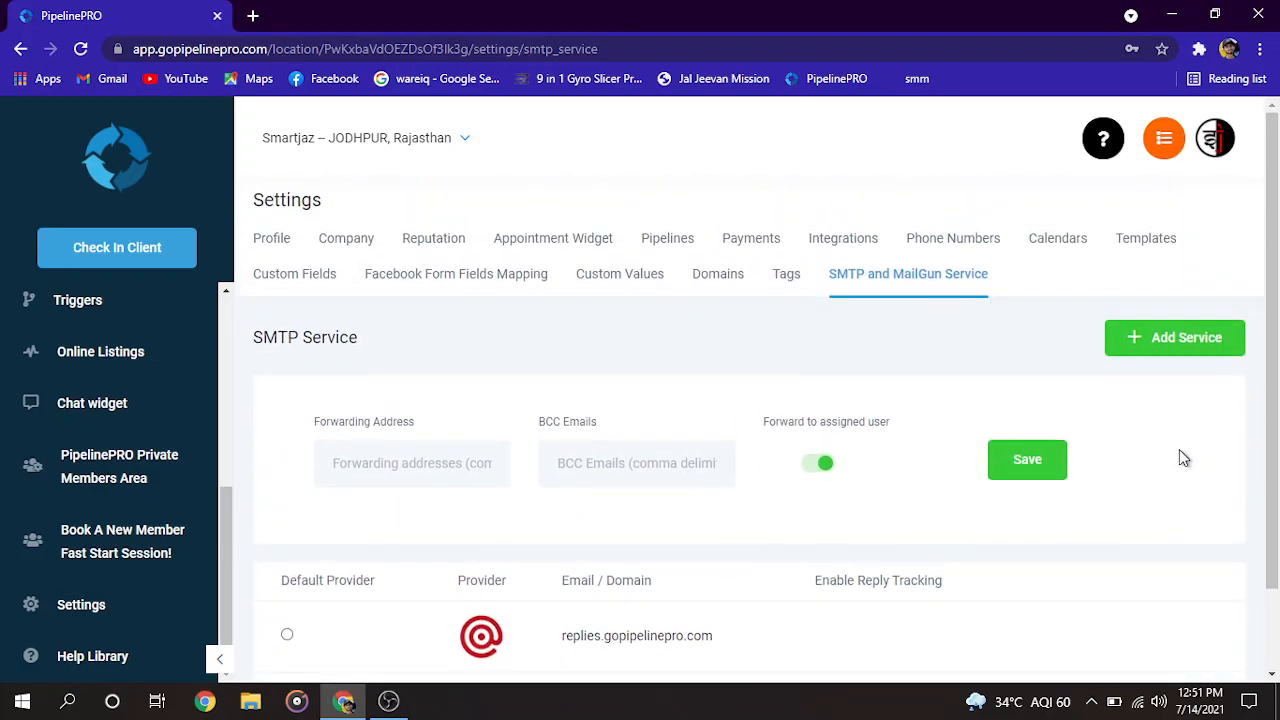
scroll(1183, 456, "down", 1)
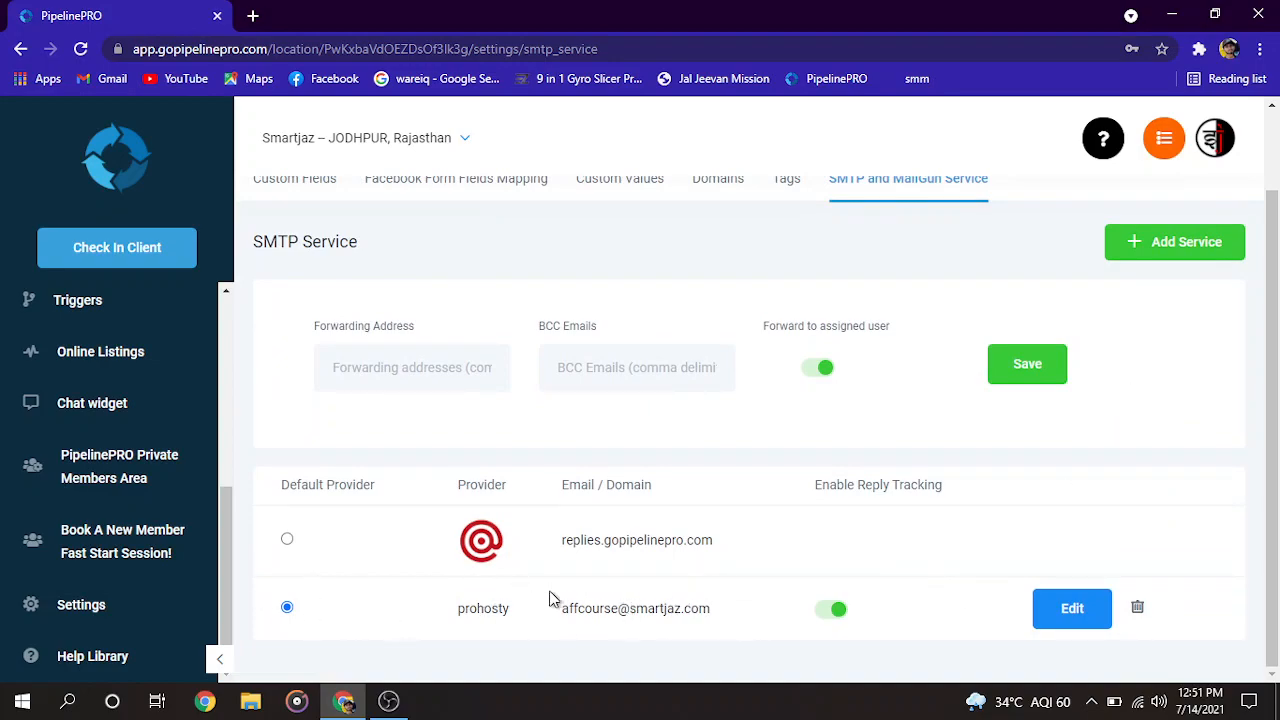
scroll(697, 580, "up", 1)
Return to Contacts / Smart lists and select the contact created on Jul 09 2021.
scroll(62, 408, "up", 3)
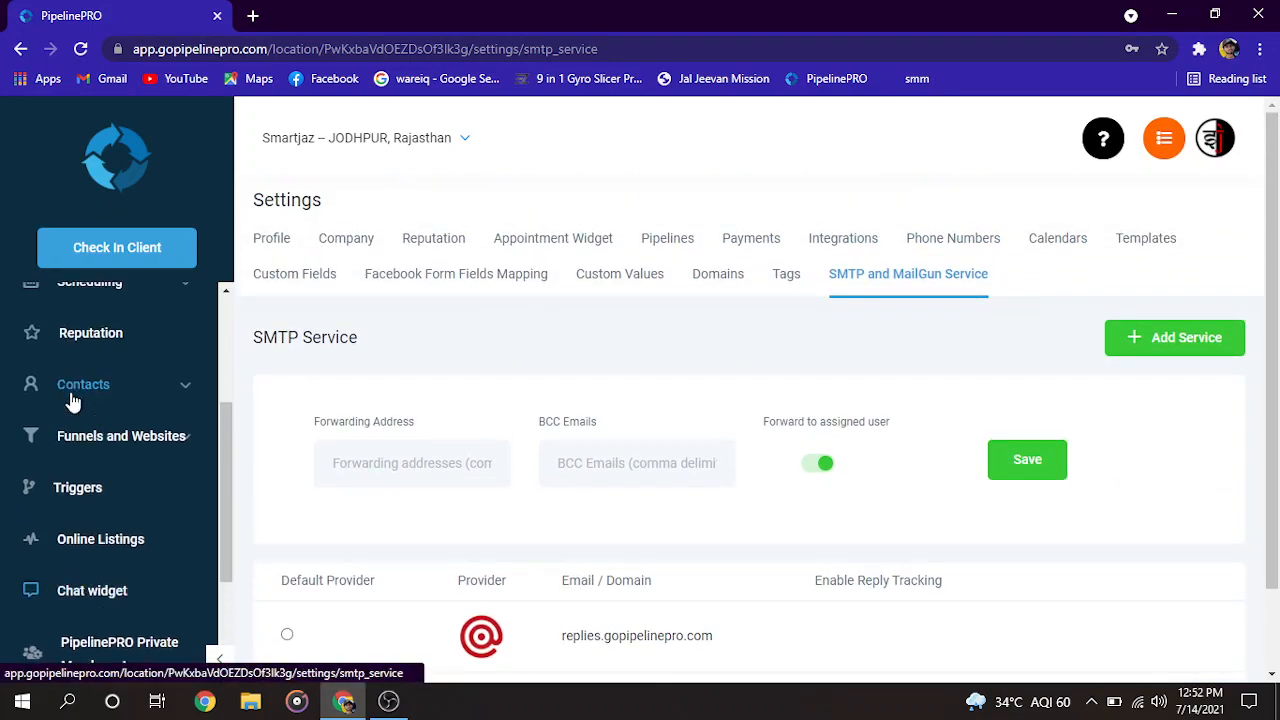
left_click(105, 384)
left_click(103, 450)
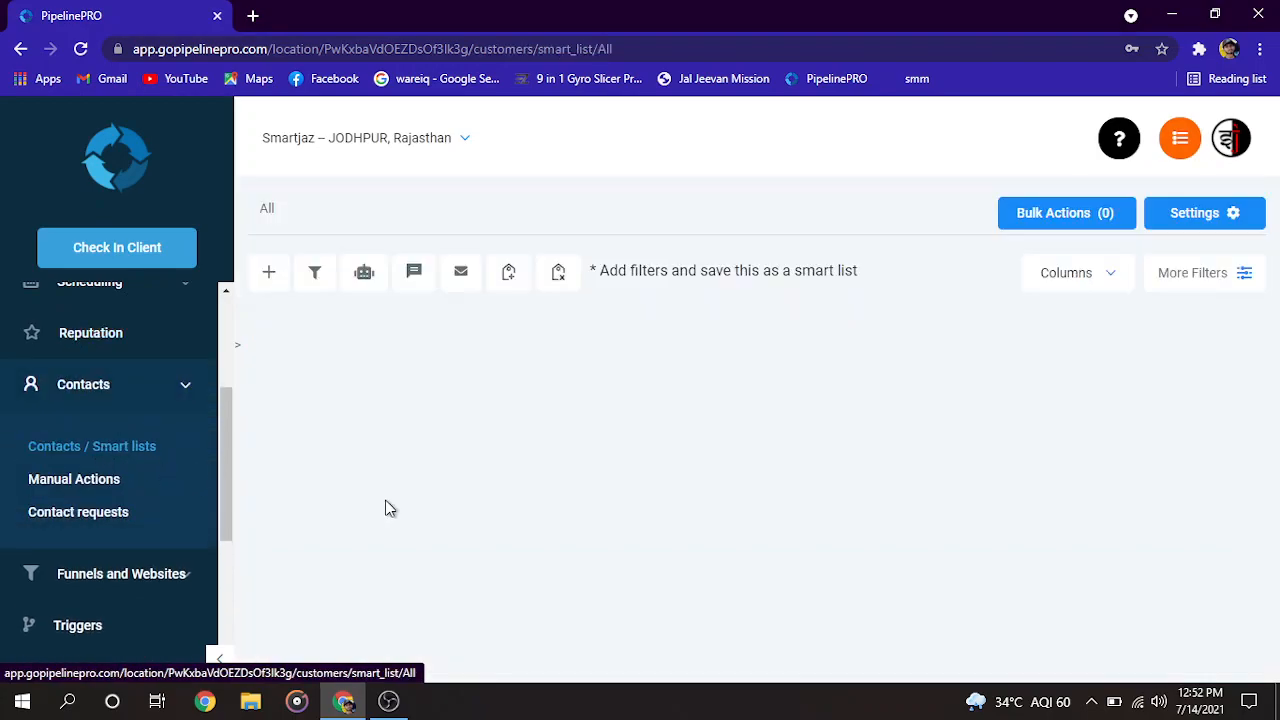
scroll(605, 443, "down", 3)
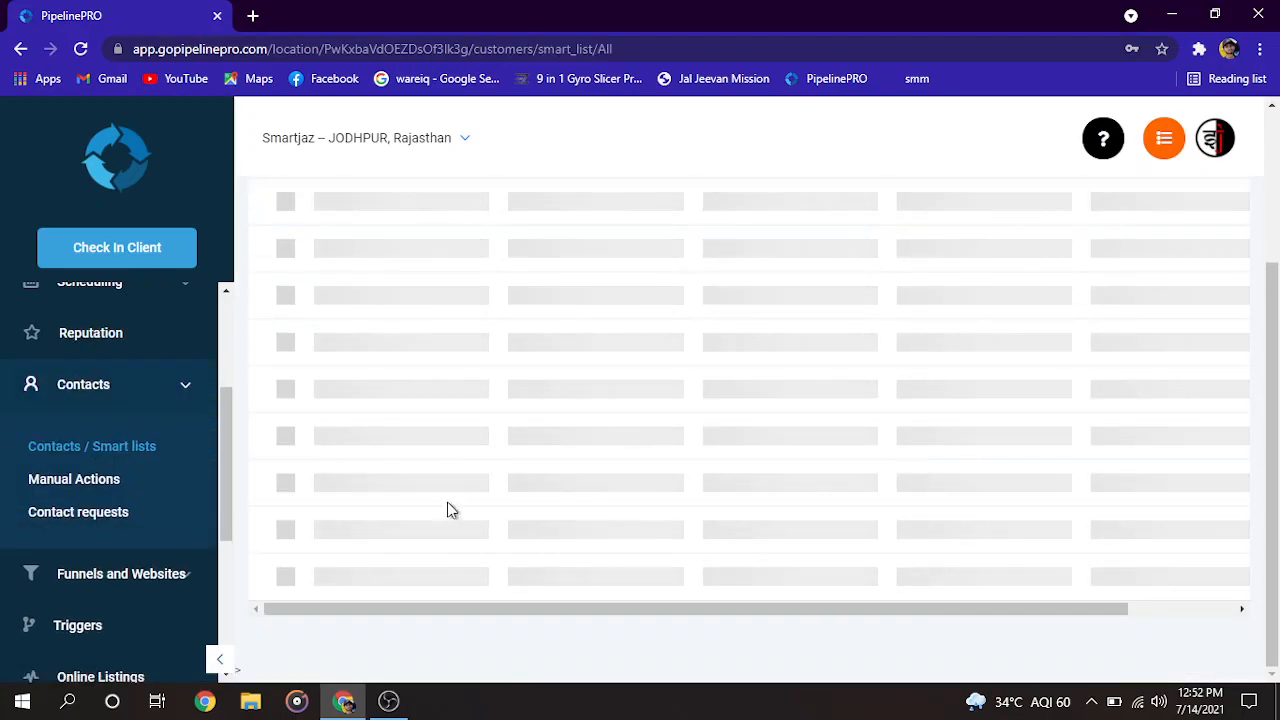
left_click(292, 575)
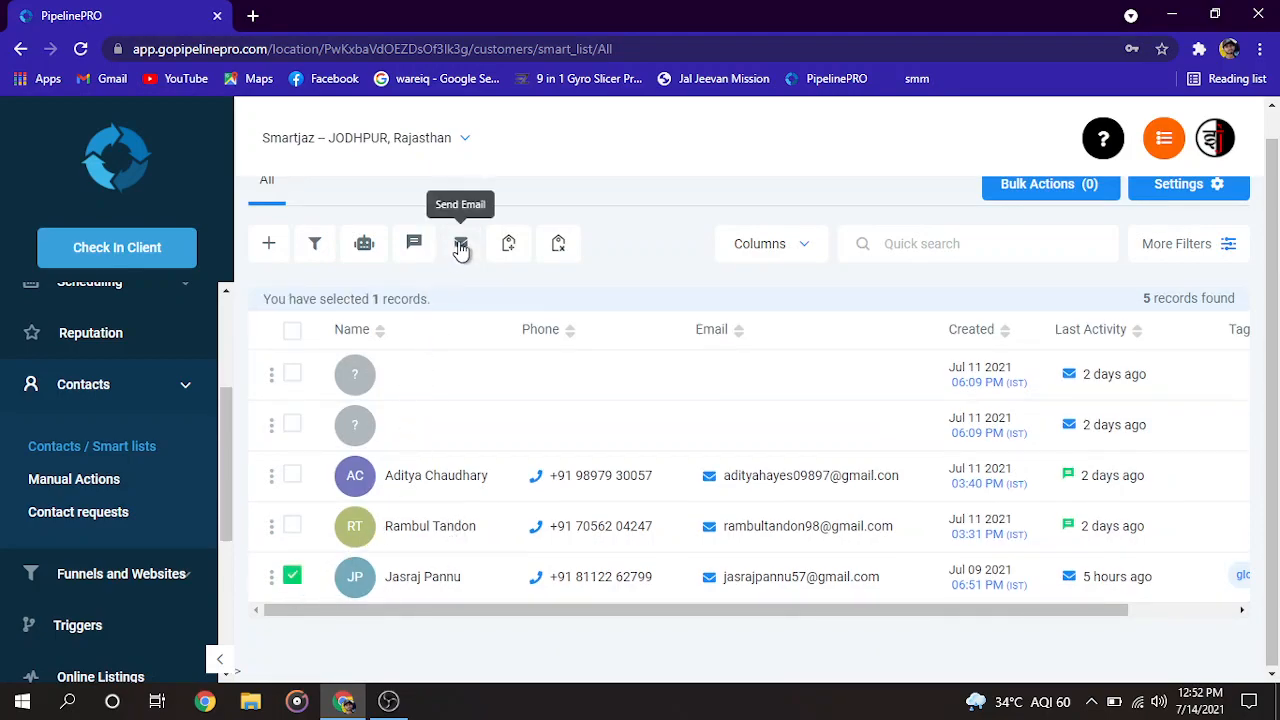
Proceed to the Send Email form for the selected contact, check its Email Templates choices, and close it without sending.
left_click(461, 245)
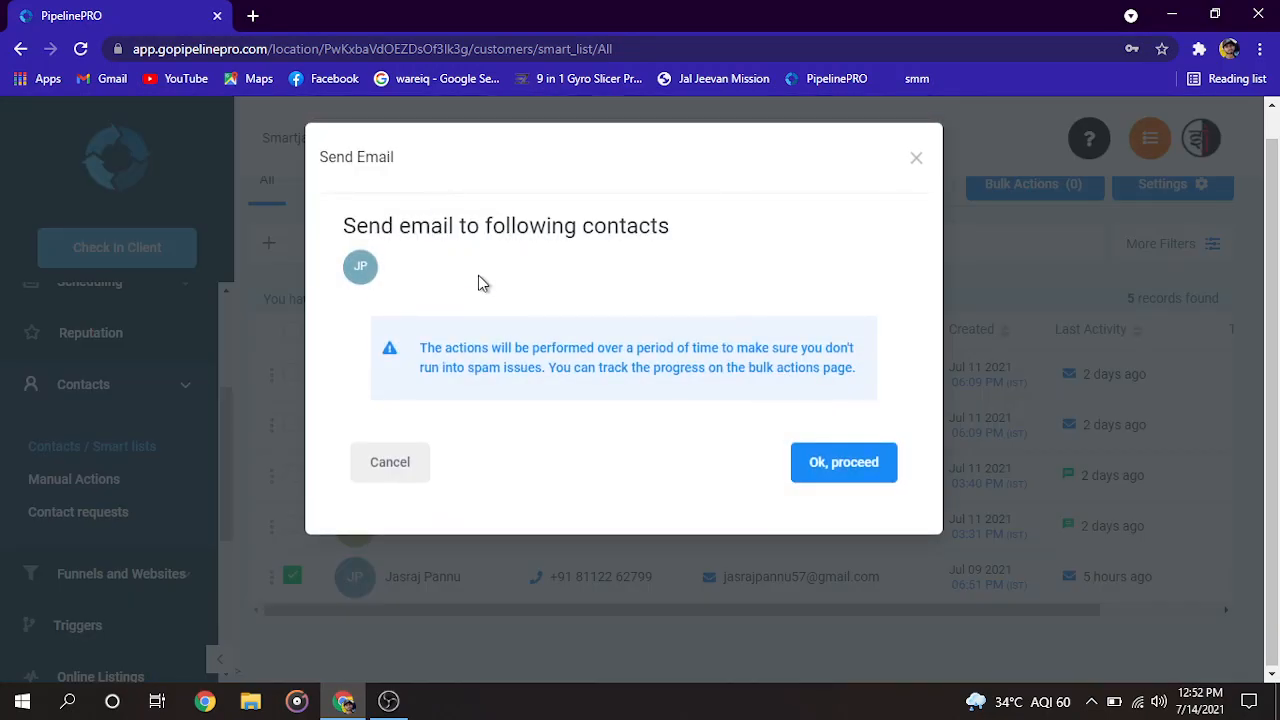
left_click(857, 465)
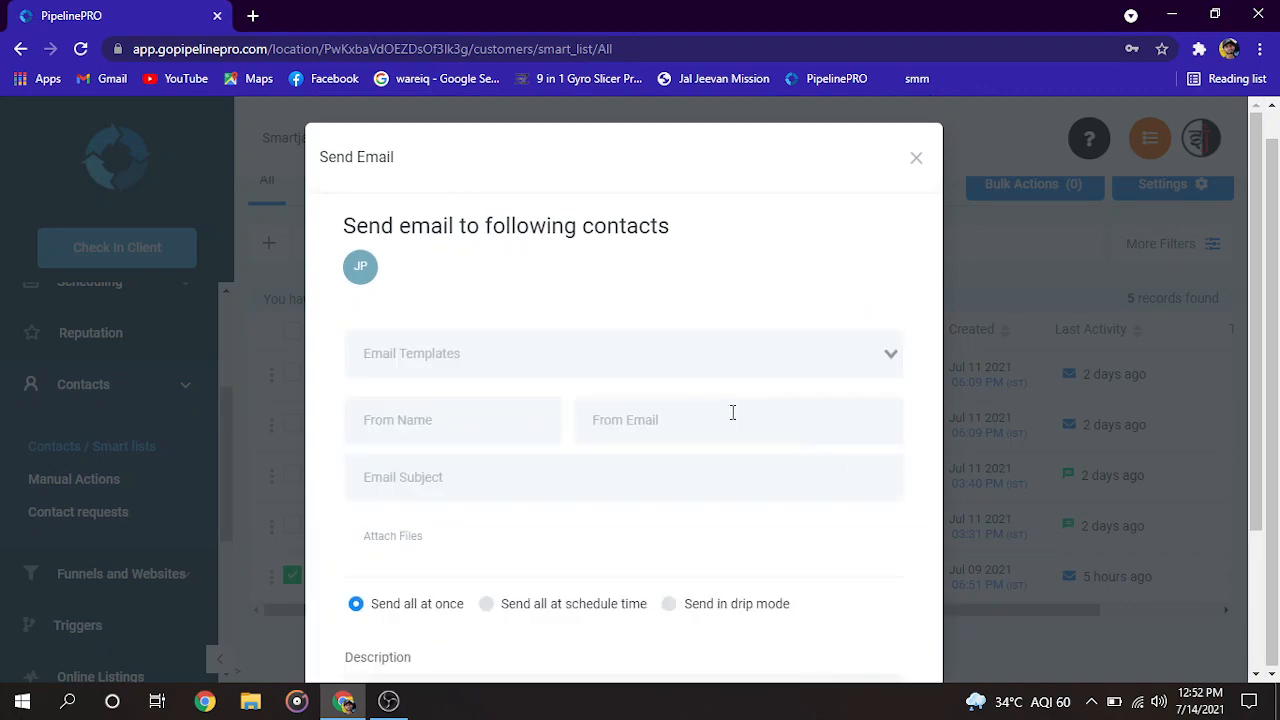
left_click(475, 358)
left_click(473, 352)
left_click(649, 347)
left_click(561, 360)
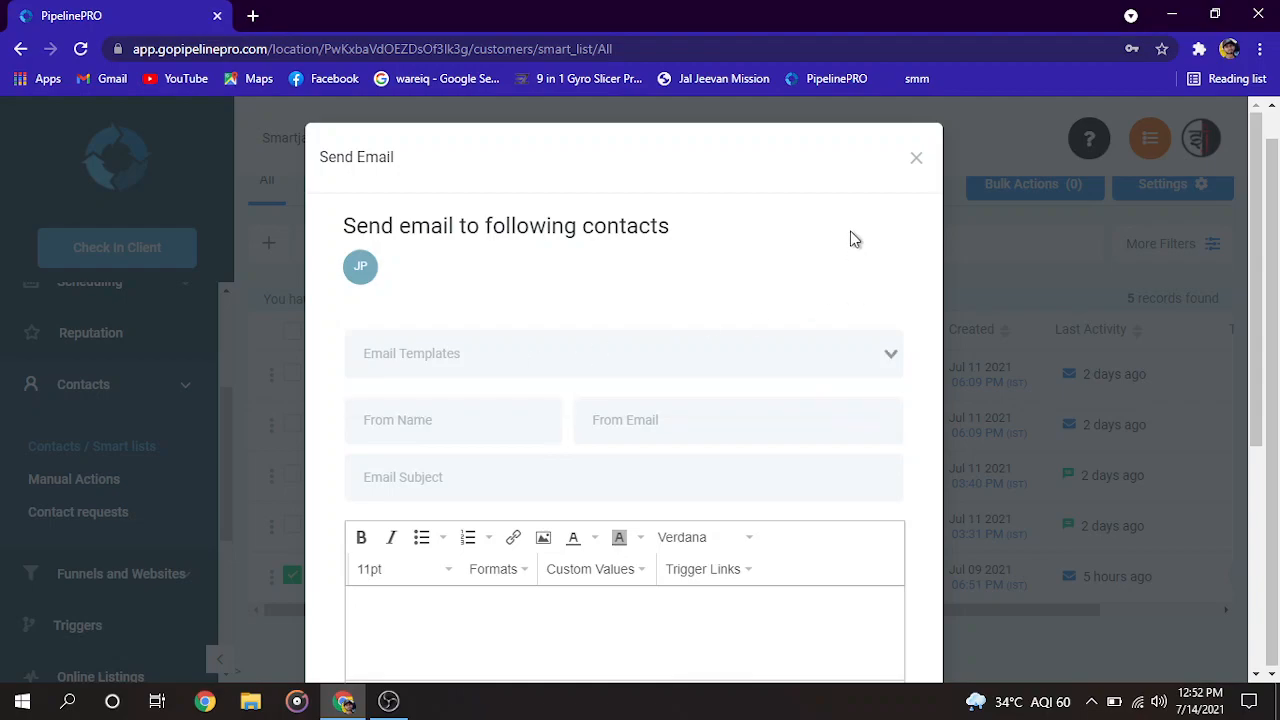
left_click(917, 160)
Open the Templates page of the account settings and view the saved message templates.
scroll(63, 620, "down", 3)
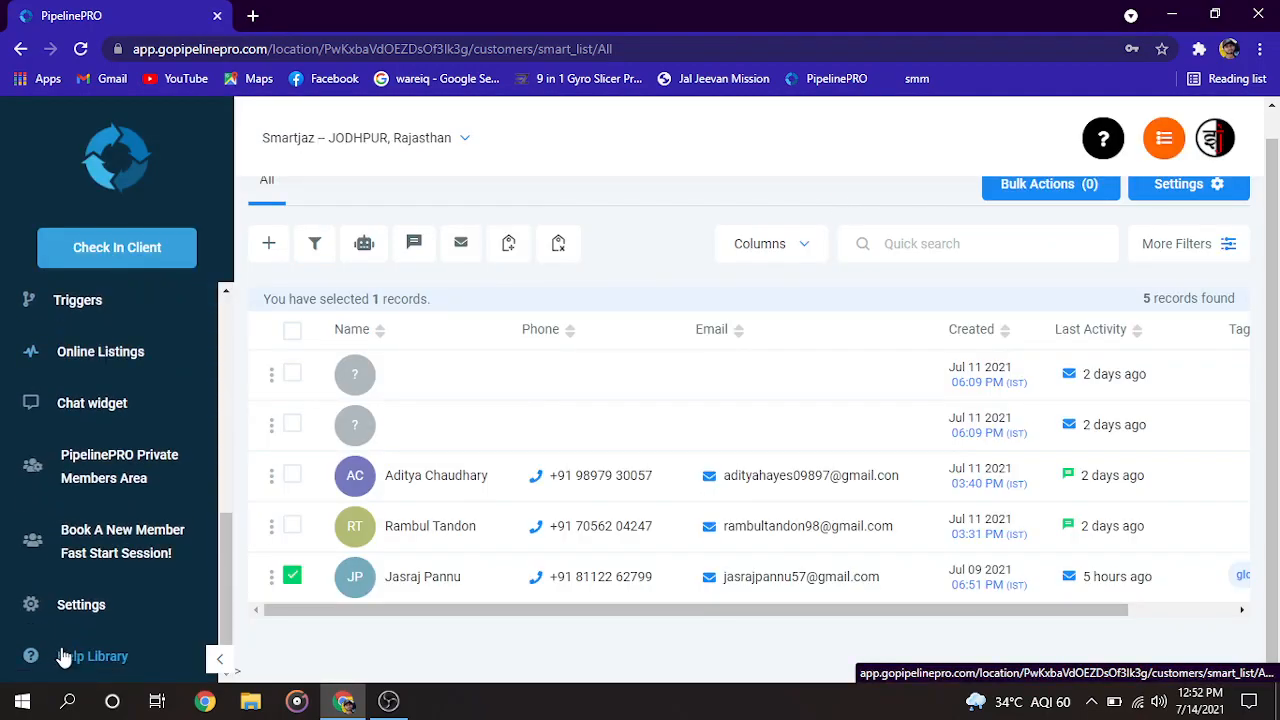
left_click(66, 607)
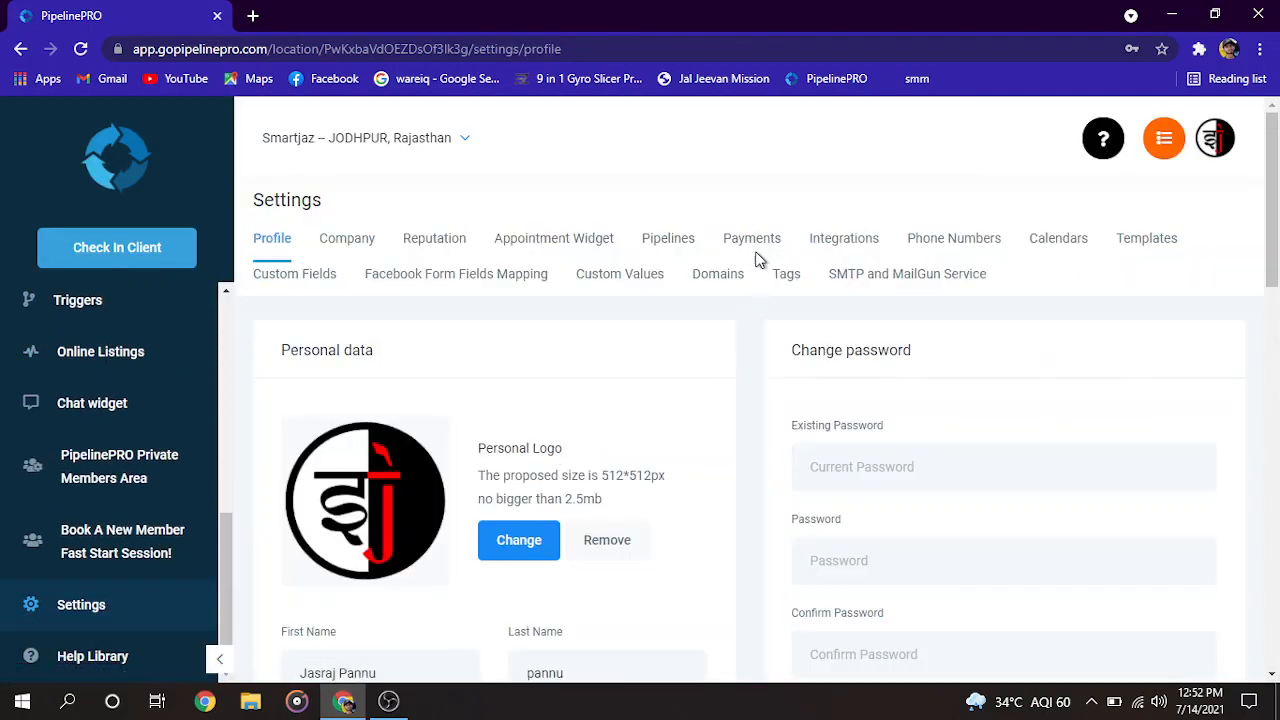
left_click(1170, 245)
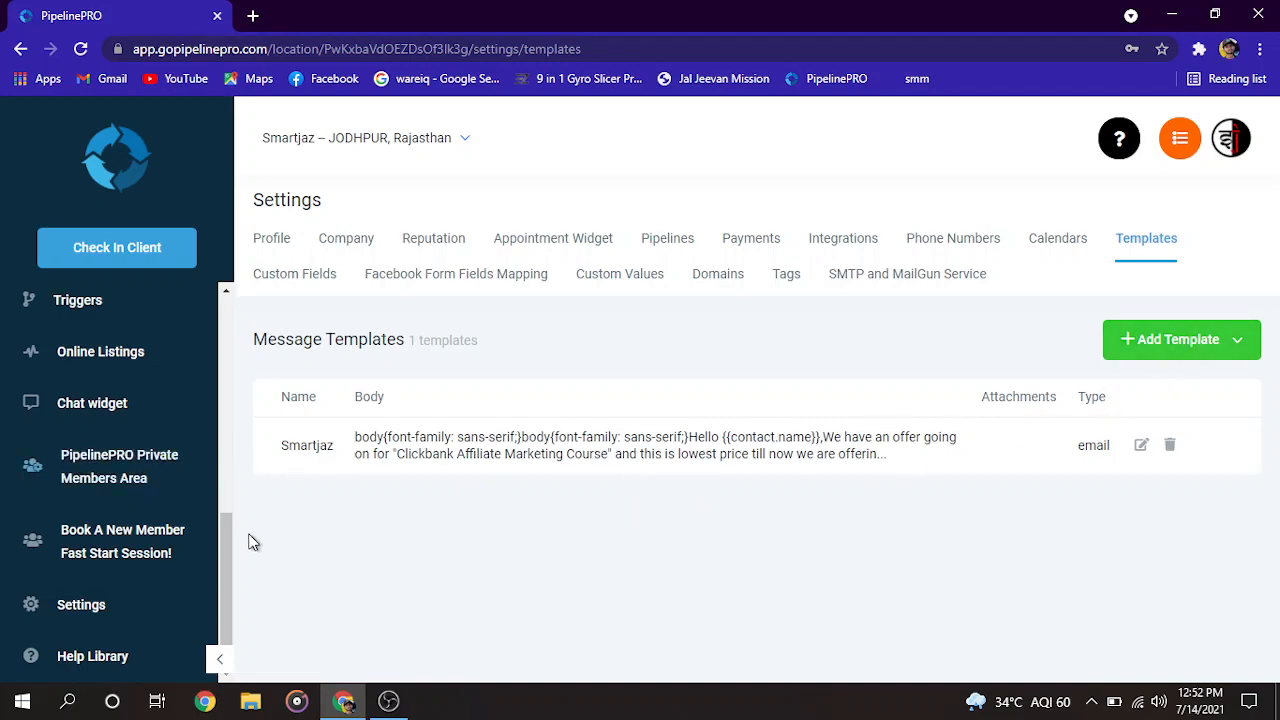
scroll(92, 370, "up", 3)
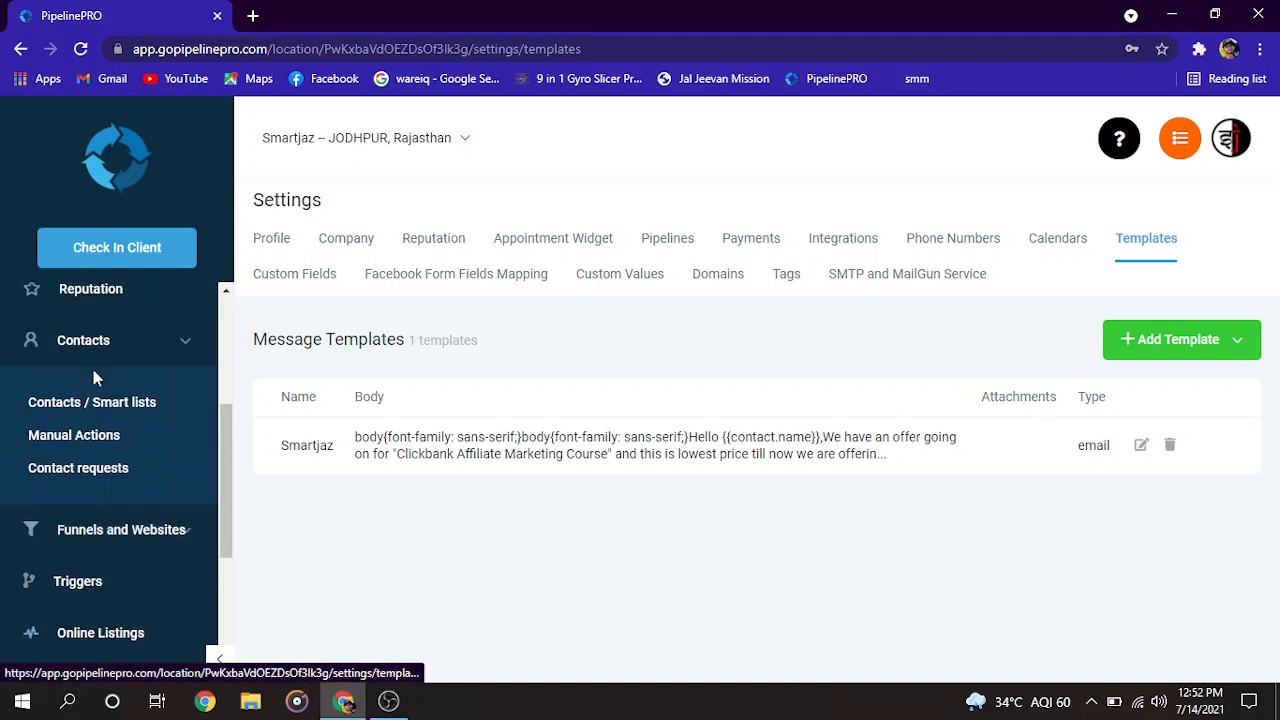
Select the contact created on Jul 09 2021 in Contacts / Smart lists and proceed to the Send Email form.
left_click(103, 345)
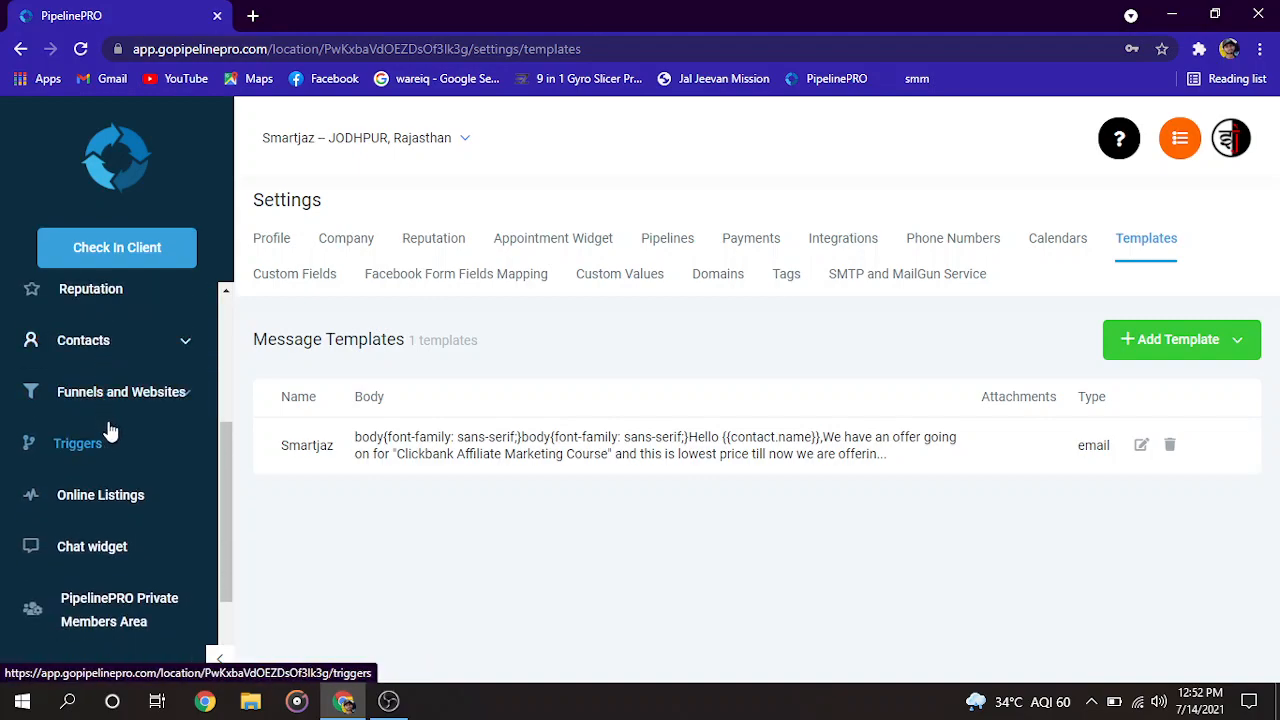
left_click(100, 366)
left_click(110, 402)
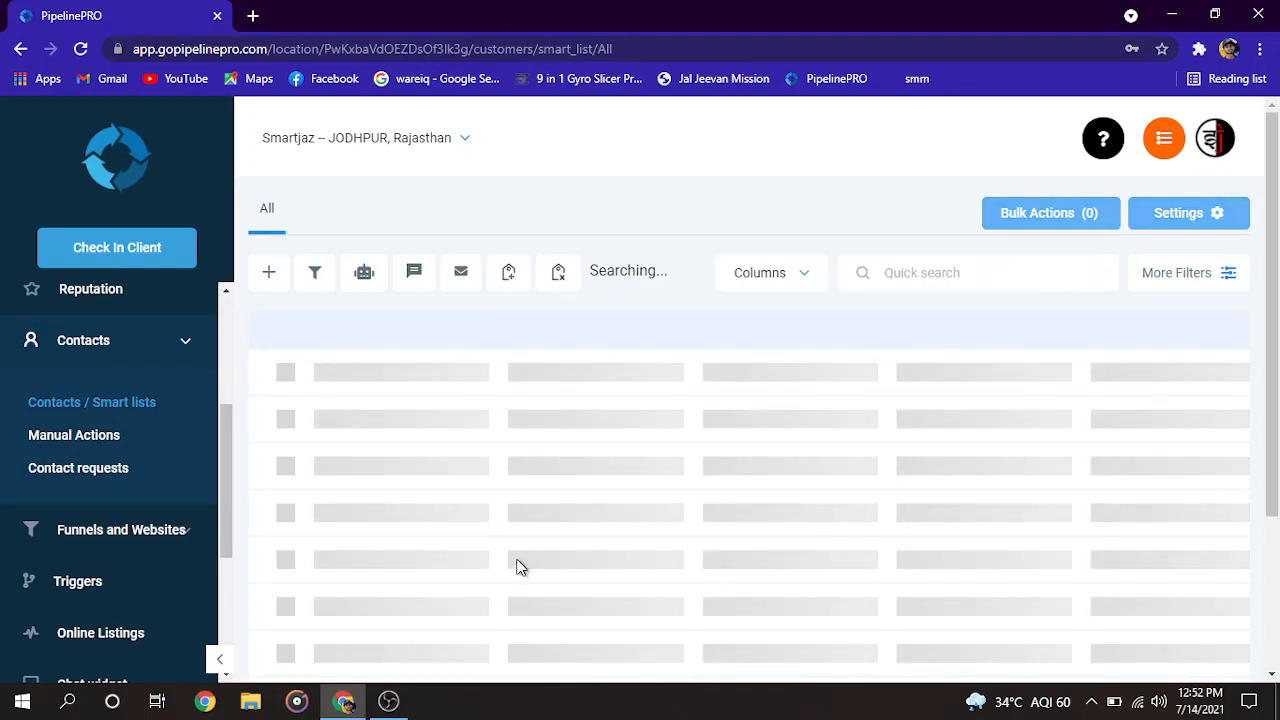
left_click(292, 604)
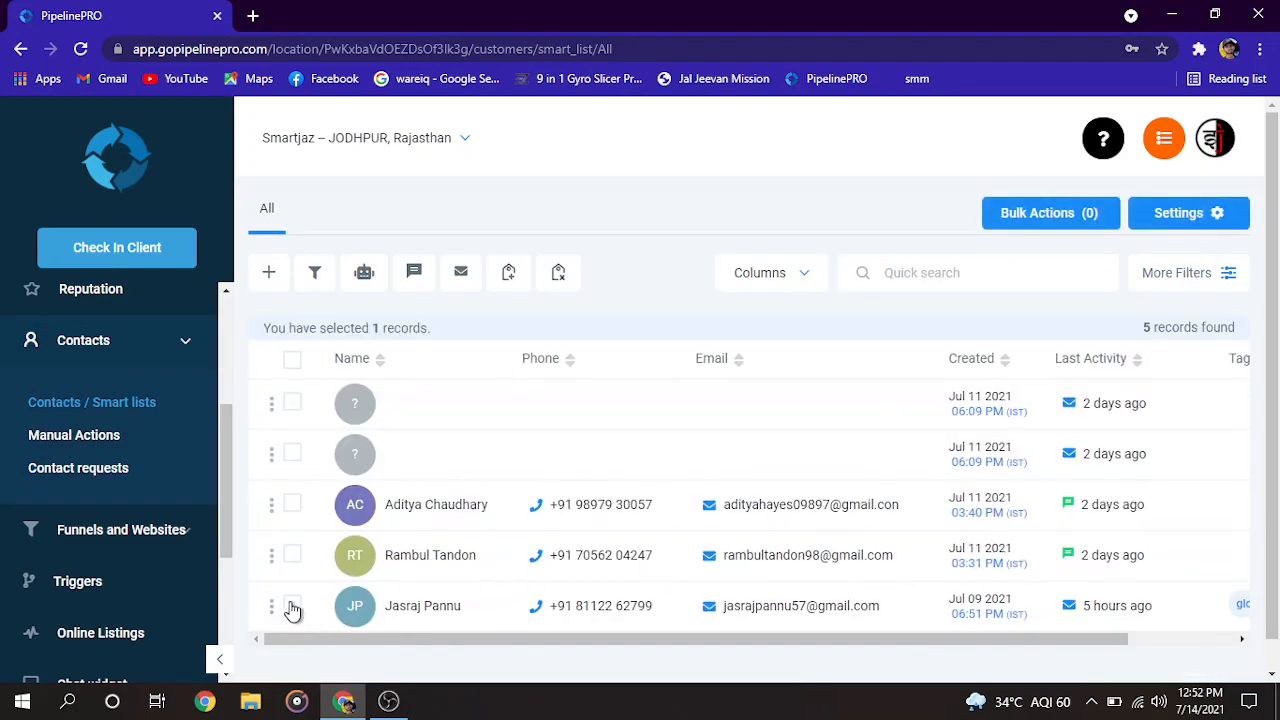
left_click(461, 272)
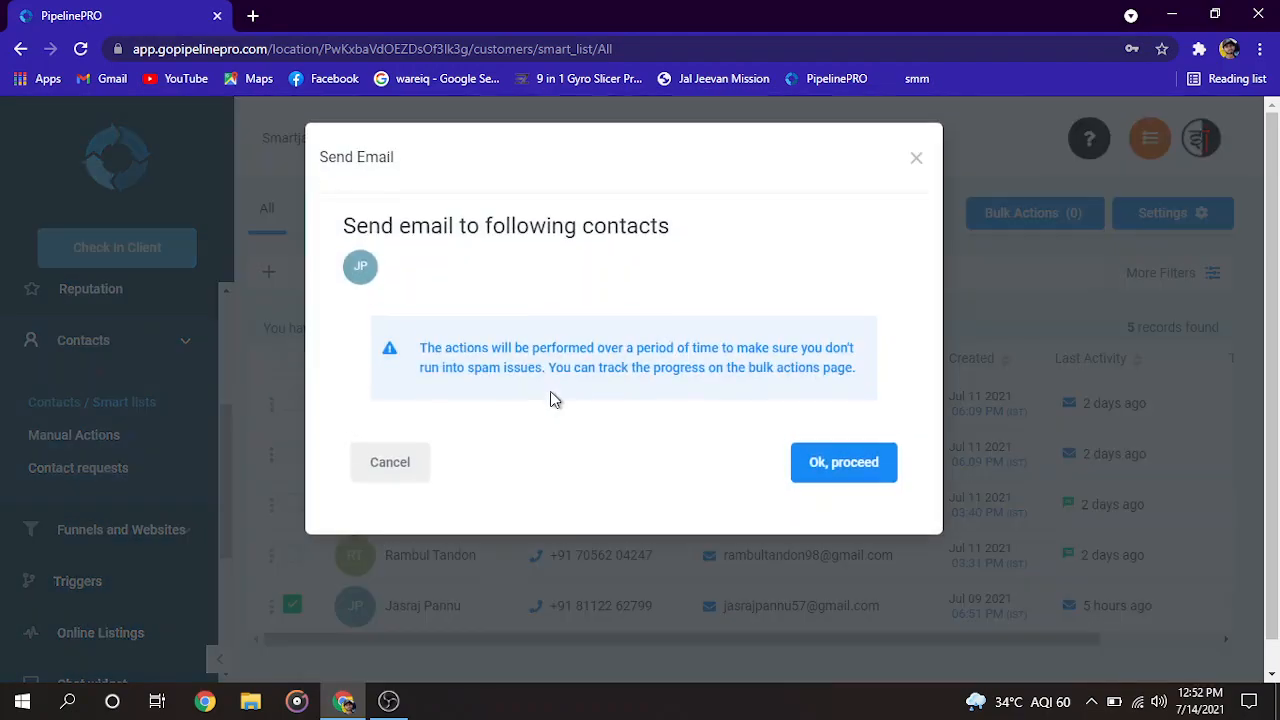
left_click(855, 468)
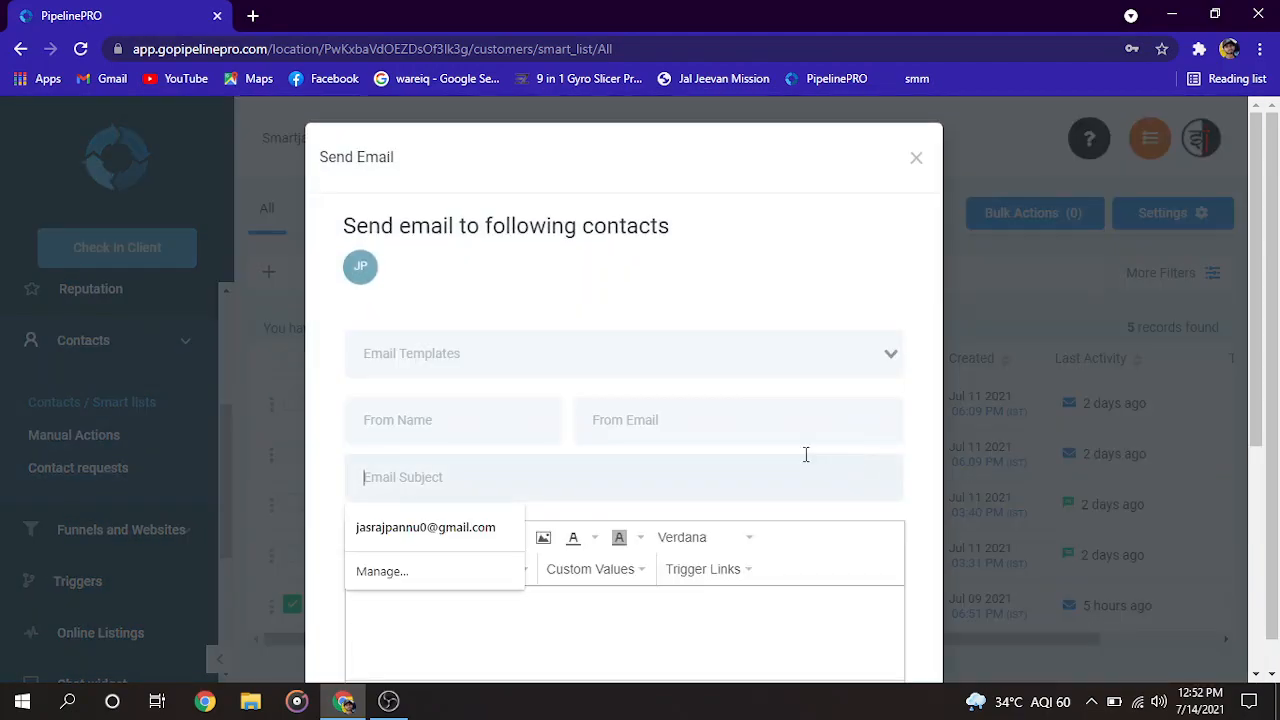
Apply the Smartjaz email template and fill in the sender name "fsd", a sender email address and the subject "fsdfsdfsdf".
left_click(575, 355)
left_click(484, 400)
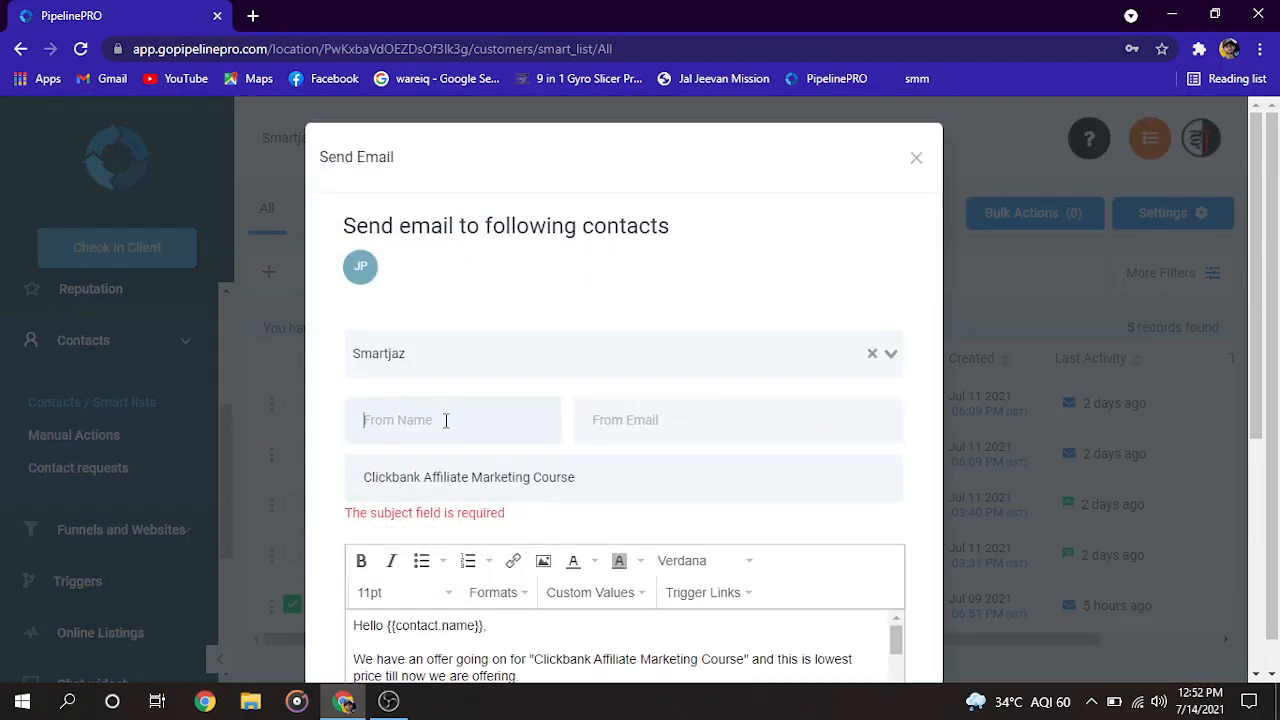
left_click(507, 437)
type("fsd")
left_click(631, 418)
type("sdfsd")
double_click(646, 420)
left_click(649, 420)
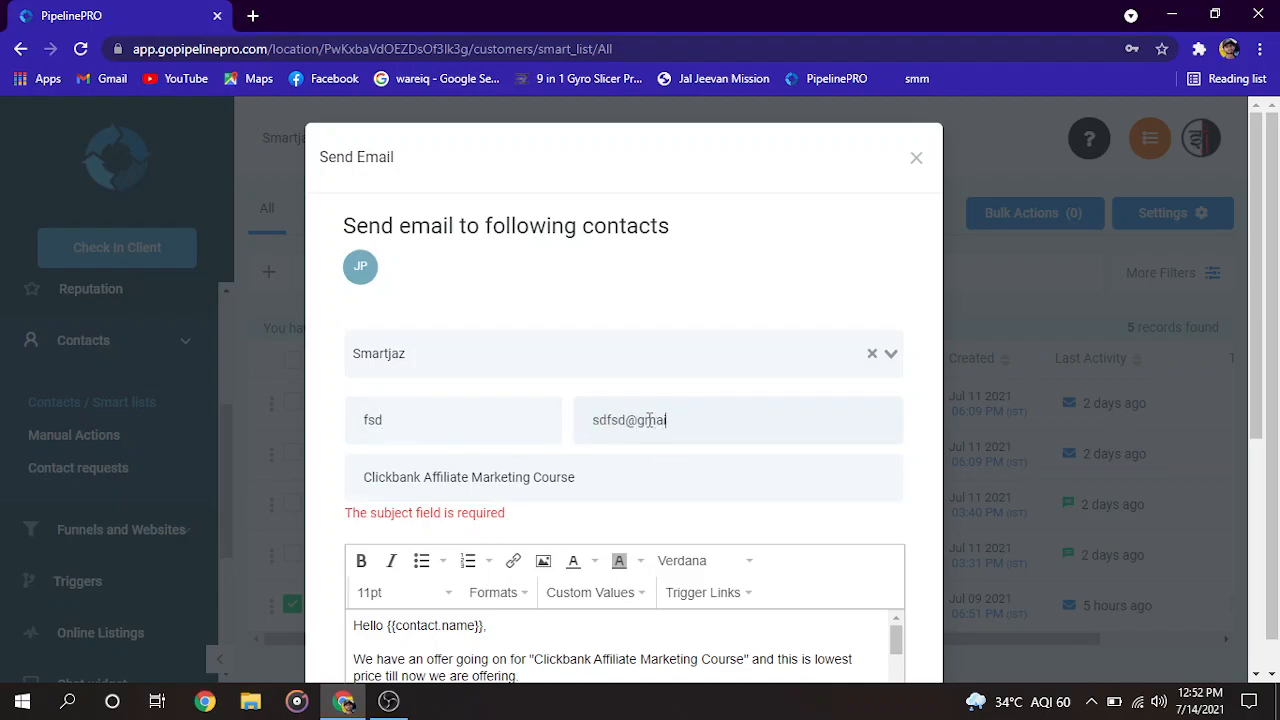
scroll(670, 440, "down", 2)
triple_click(403, 305)
type("fsdfsdfsdf")
Enter "fsd" as the action's description, send the email, and dismiss the scheduling confirmation.
scroll(600, 470, "down", 6)
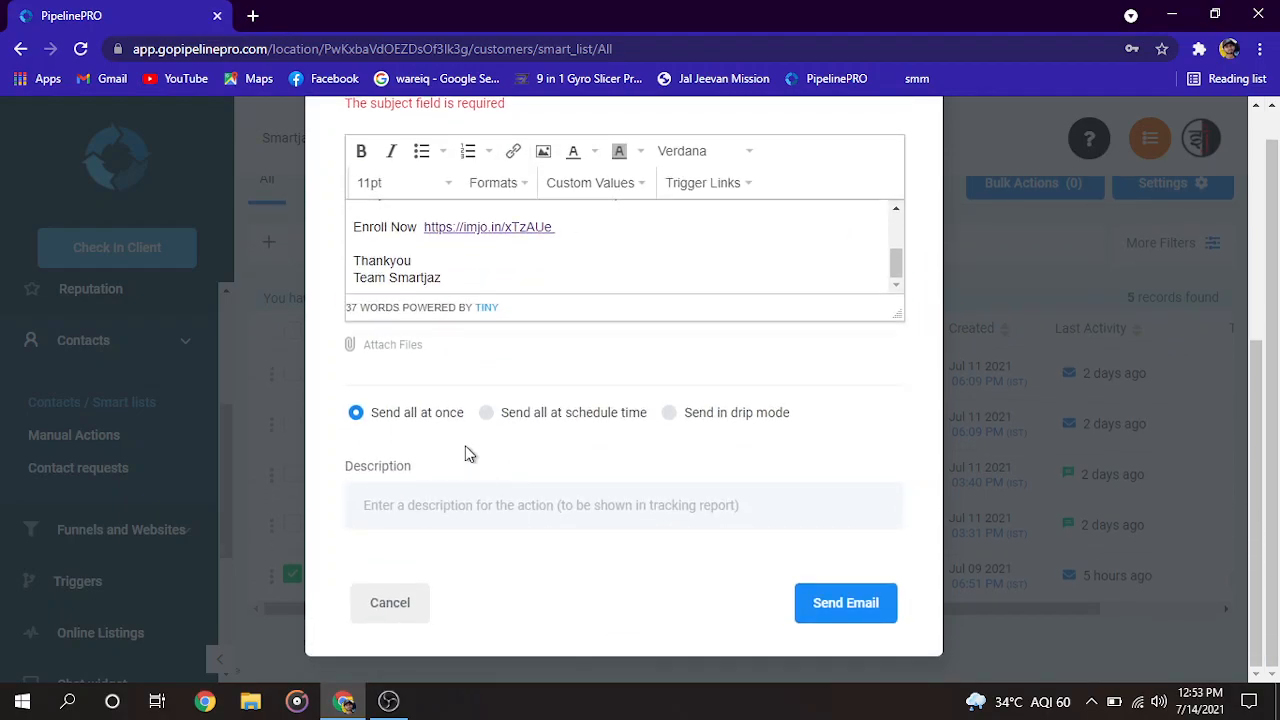
left_click(456, 514)
type("fsd")
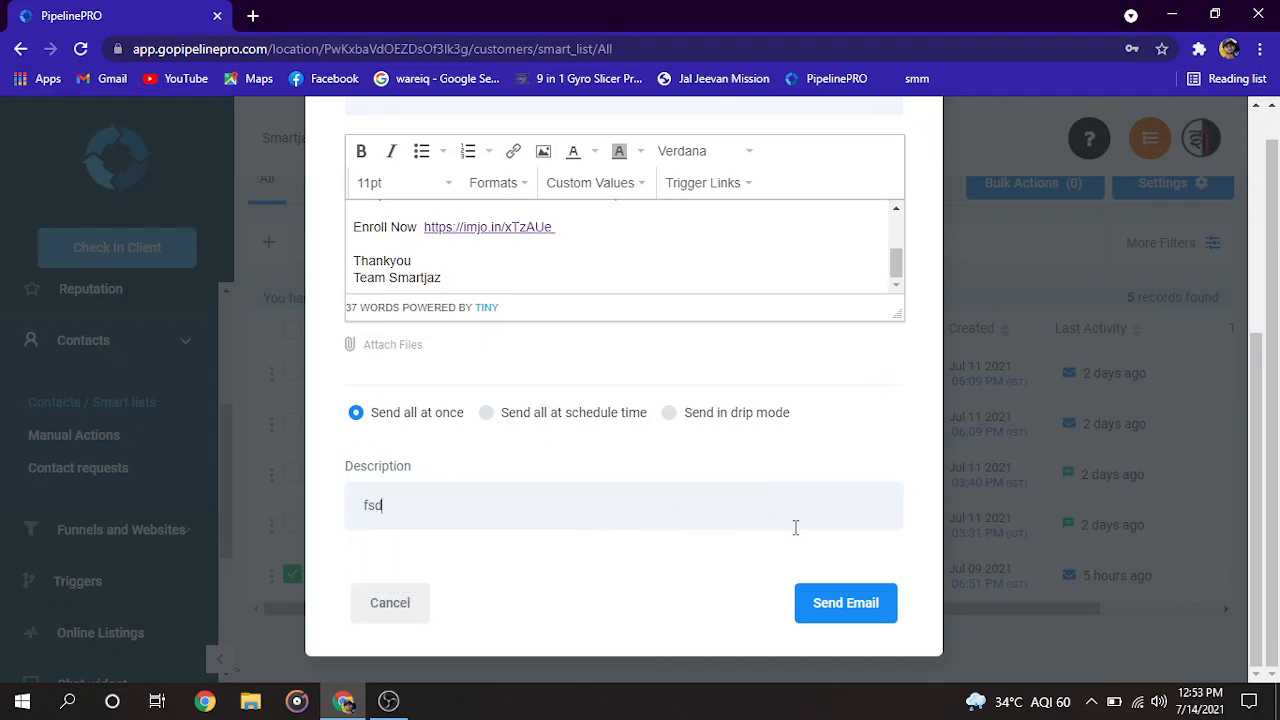
left_click(837, 612)
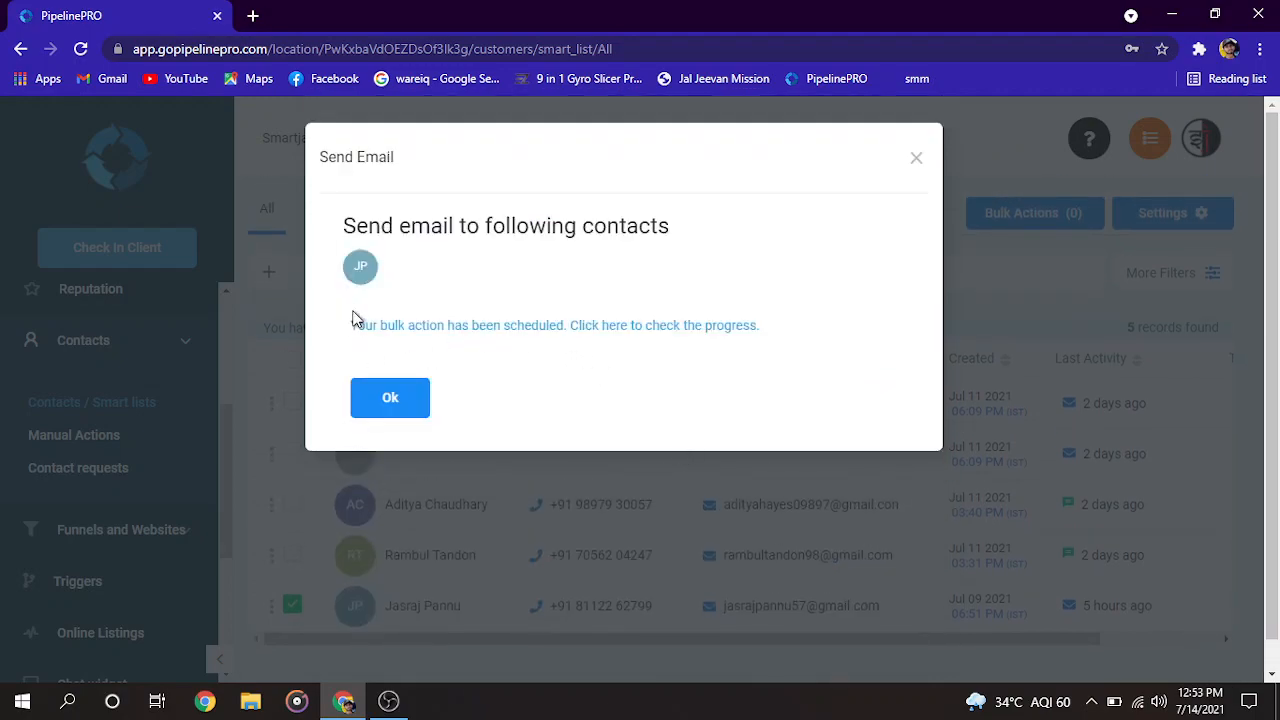
left_click(390, 398)
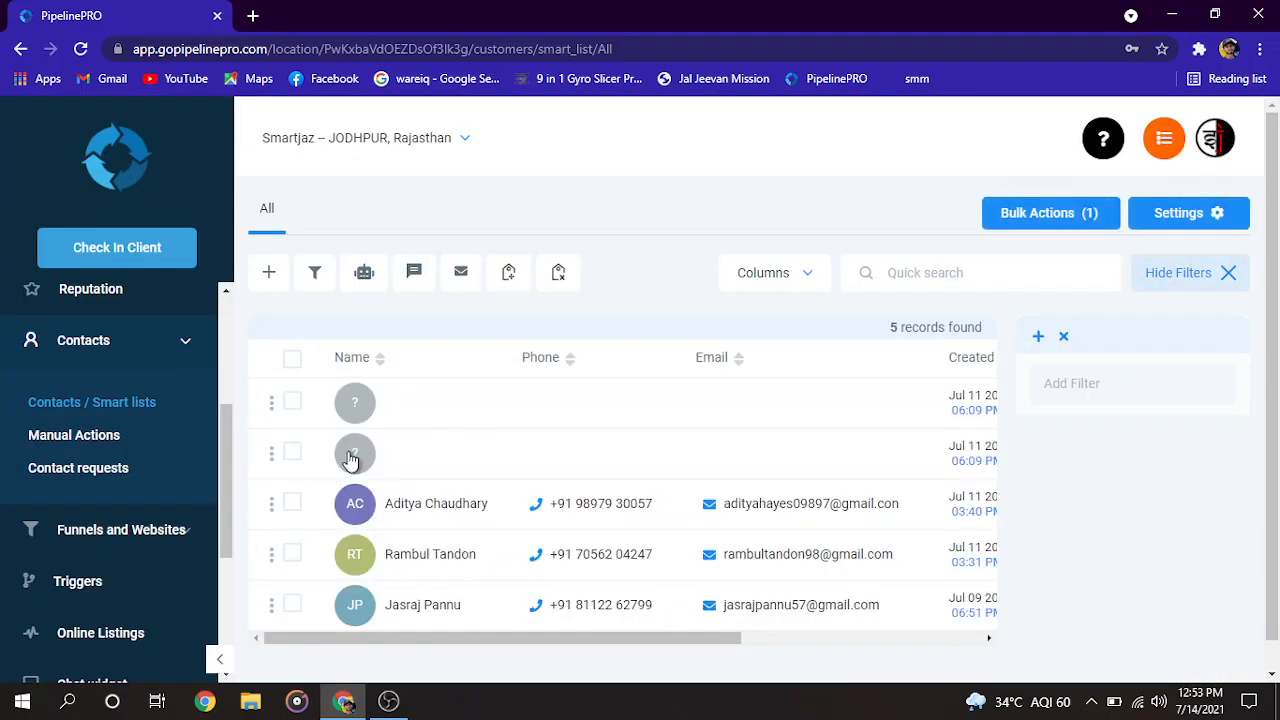
Select all contacts in the list, clear the selection, and view the Bulk Actions page.
left_click(292, 358)
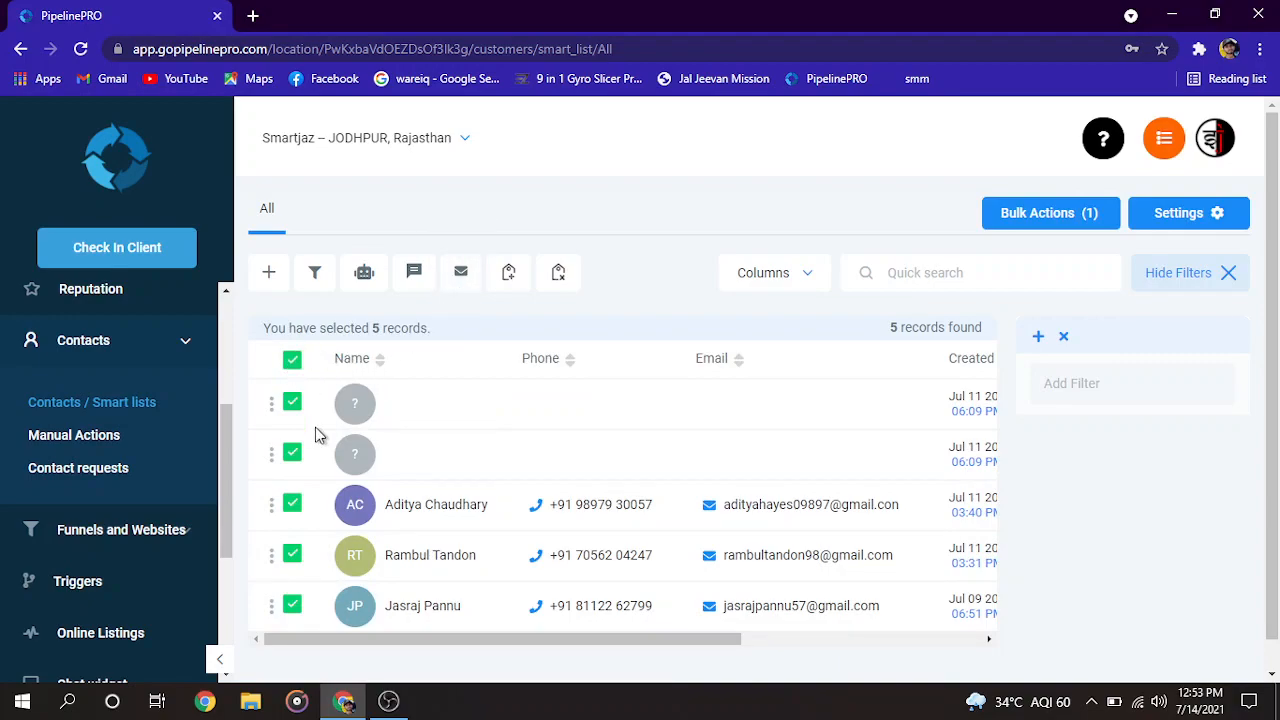
left_click(292, 358)
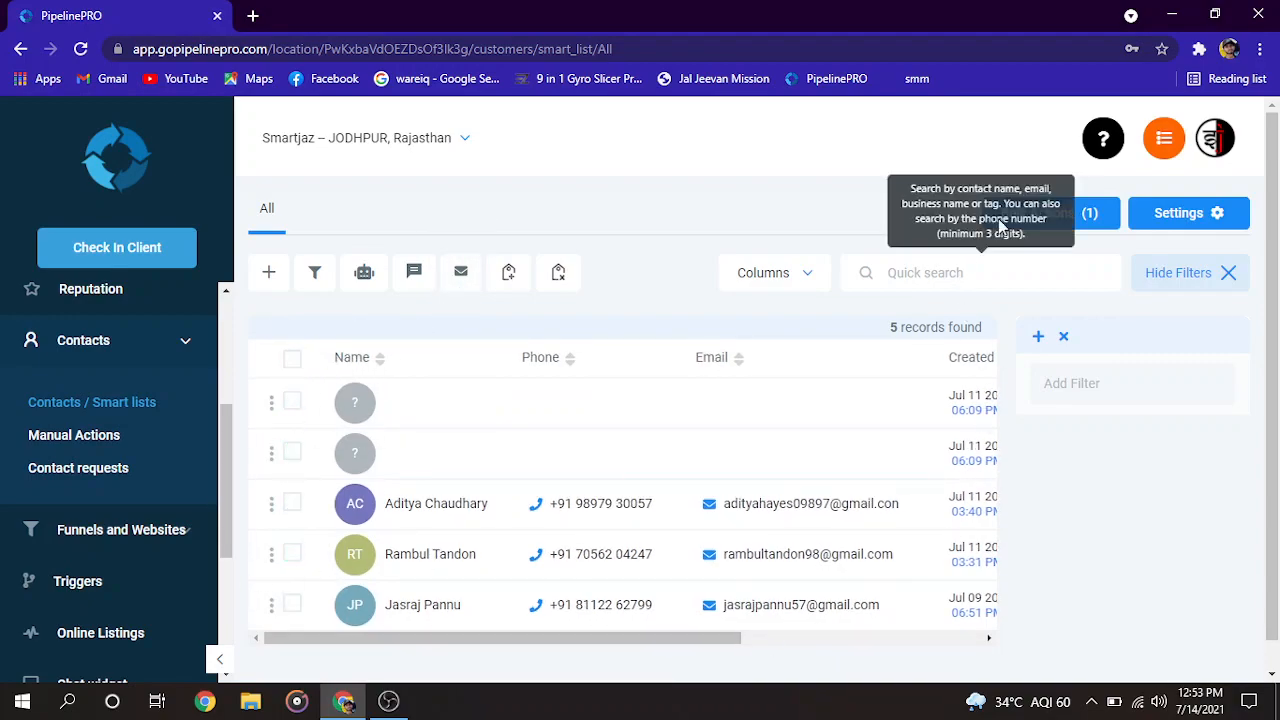
left_click(1063, 215)
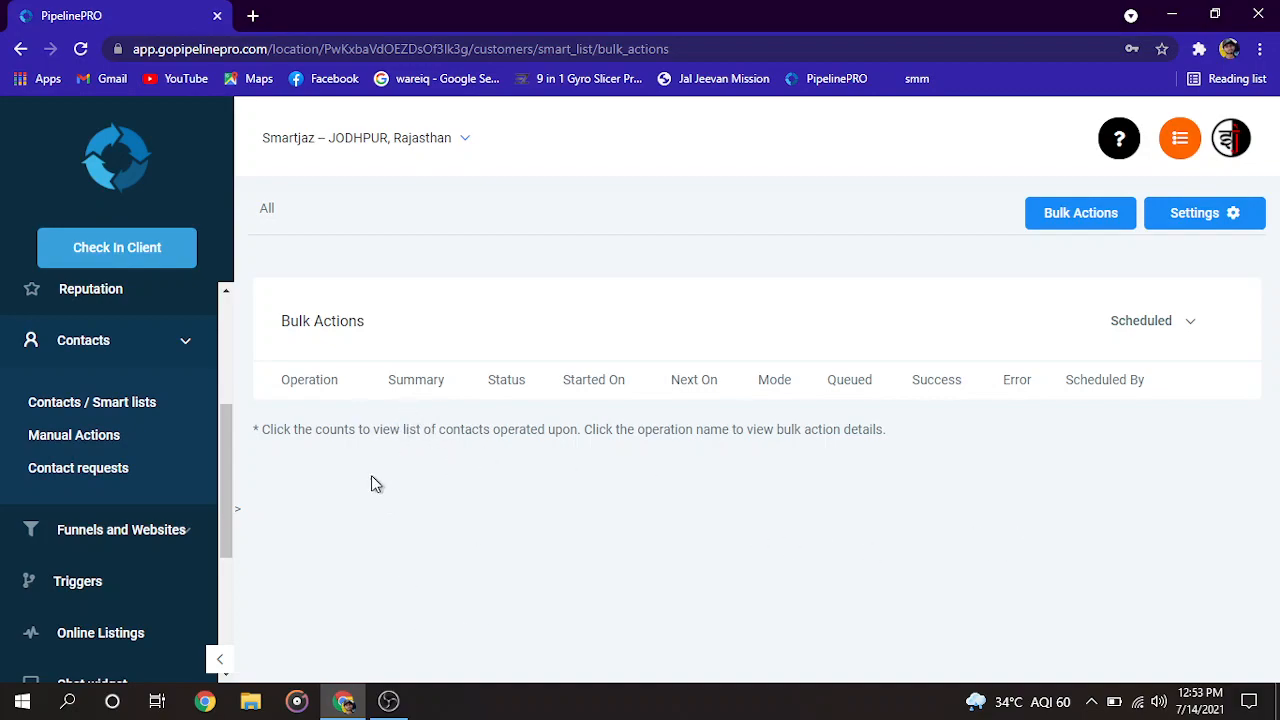
Open the Manual Actions page of the contacts section and check its campaign filter.
left_click(180, 342)
left_click(185, 341)
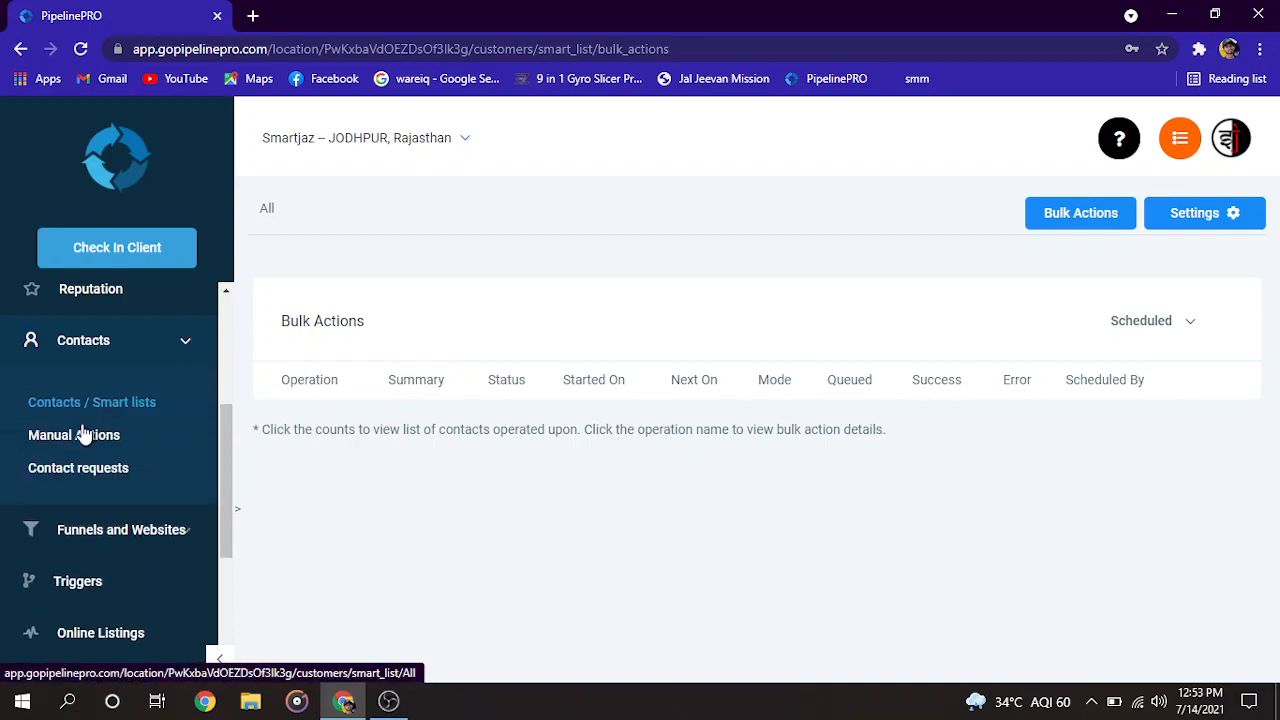
left_click(62, 440)
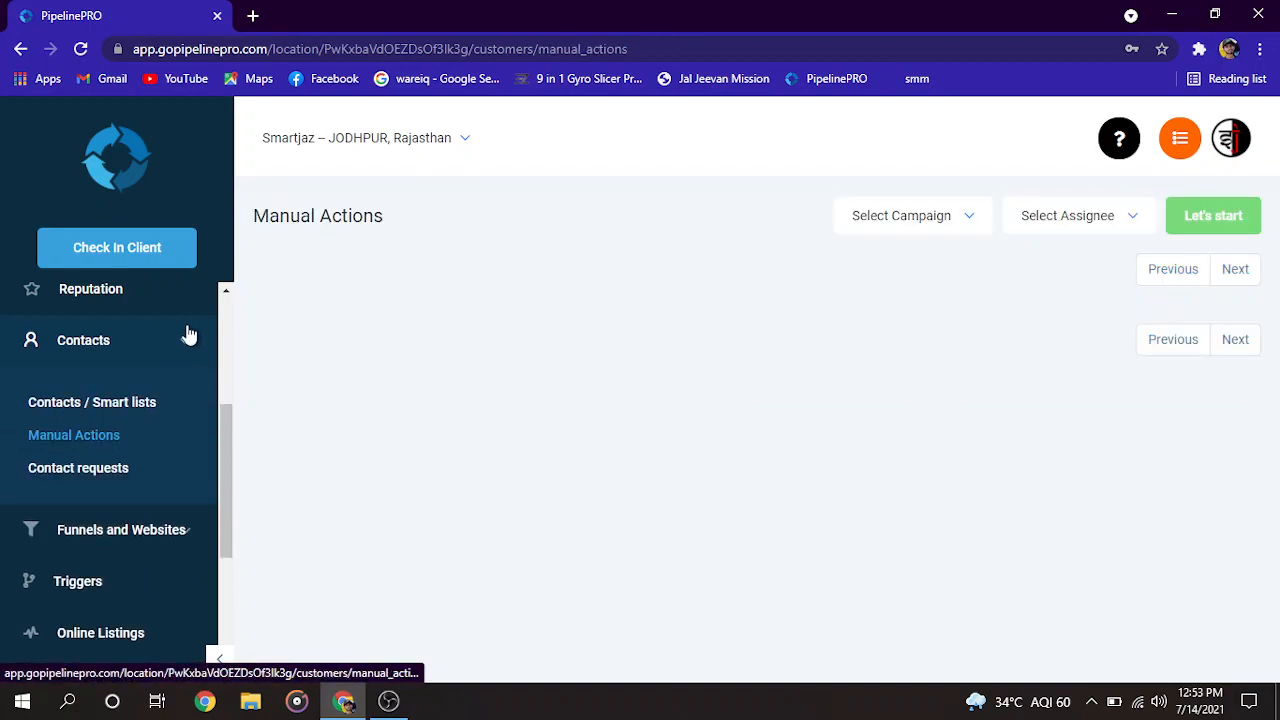
left_click(957, 214)
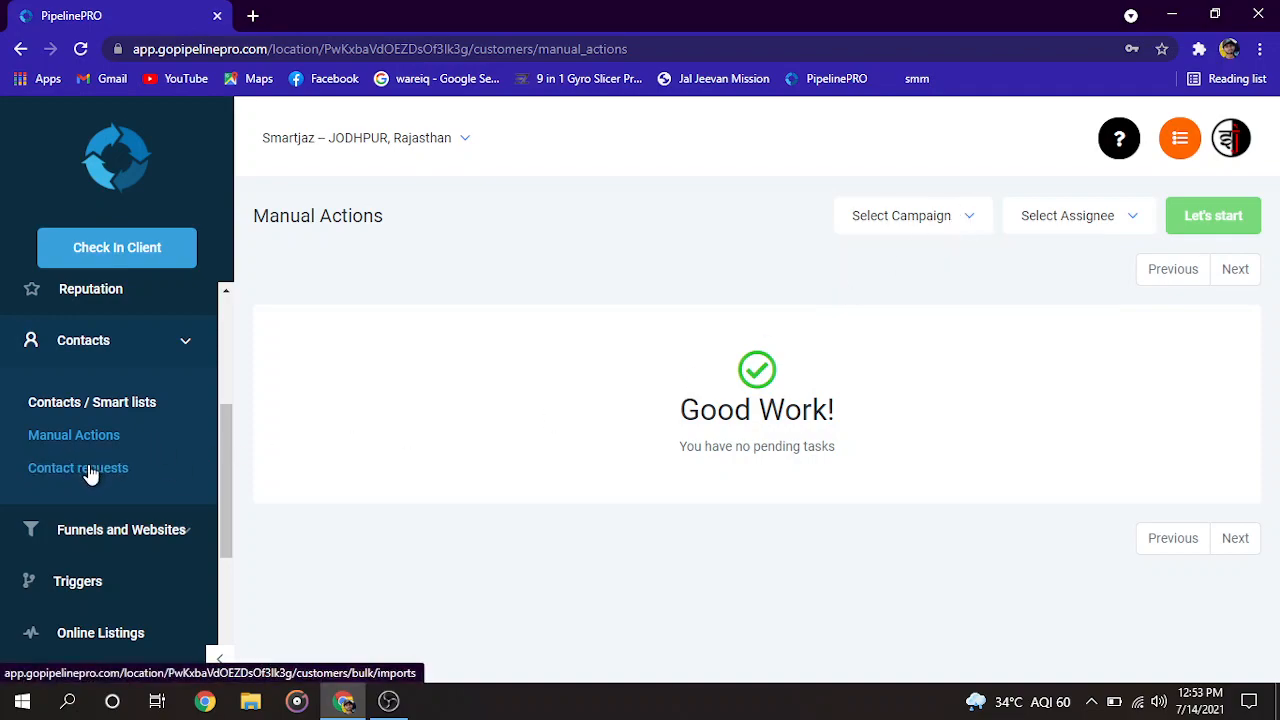
View the Online Listings page with its presence errors, page speed score and competition leaderboard.
left_click(174, 338)
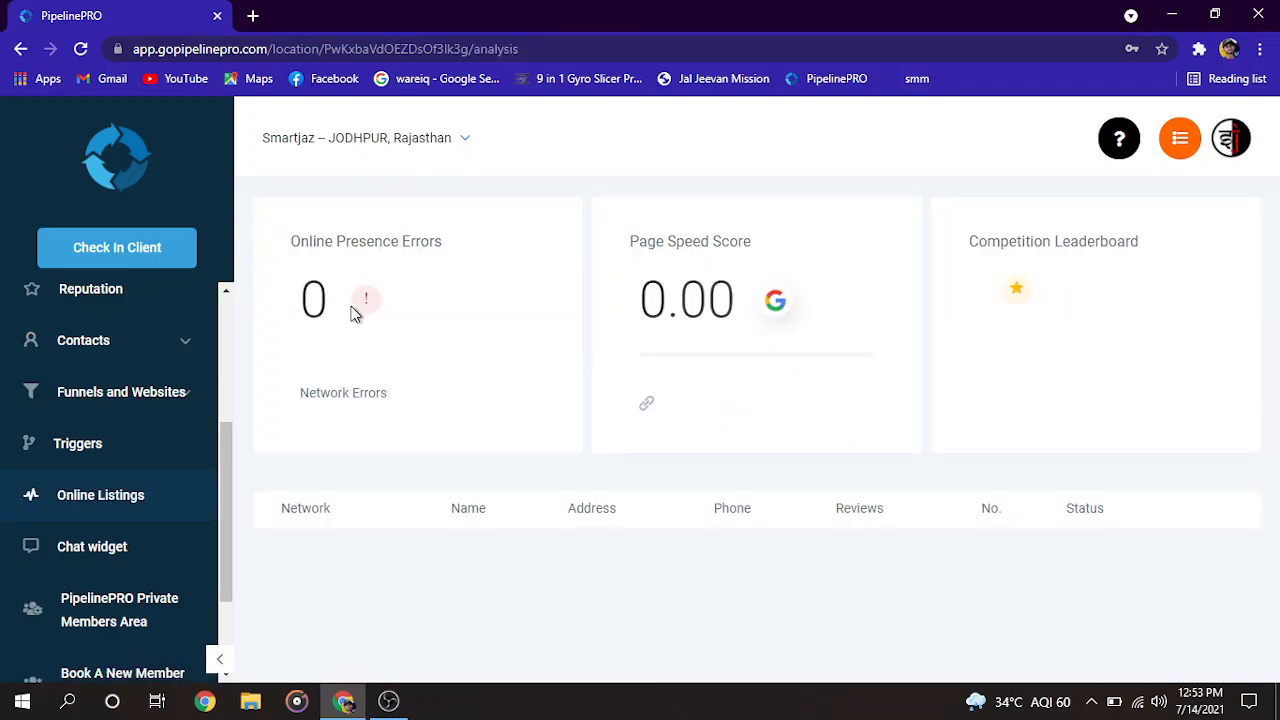
scroll(190, 420, "up", 3)
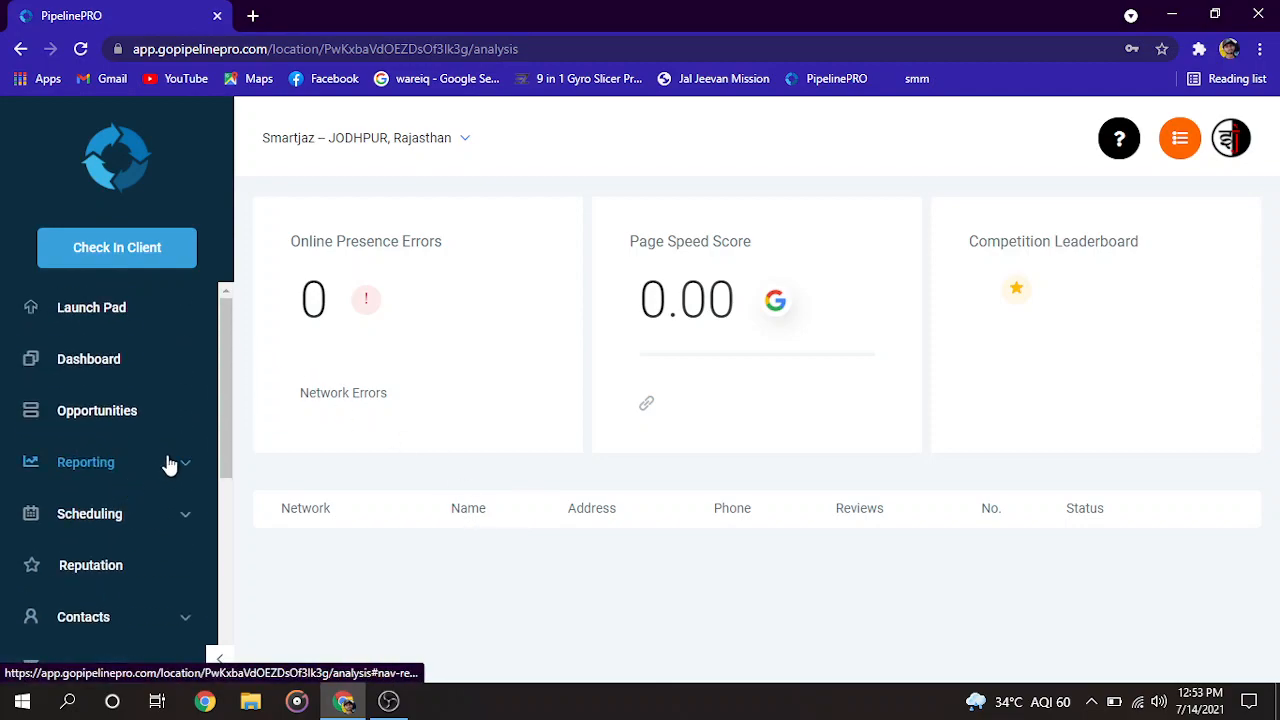
scroll(186, 491, "down", 2)
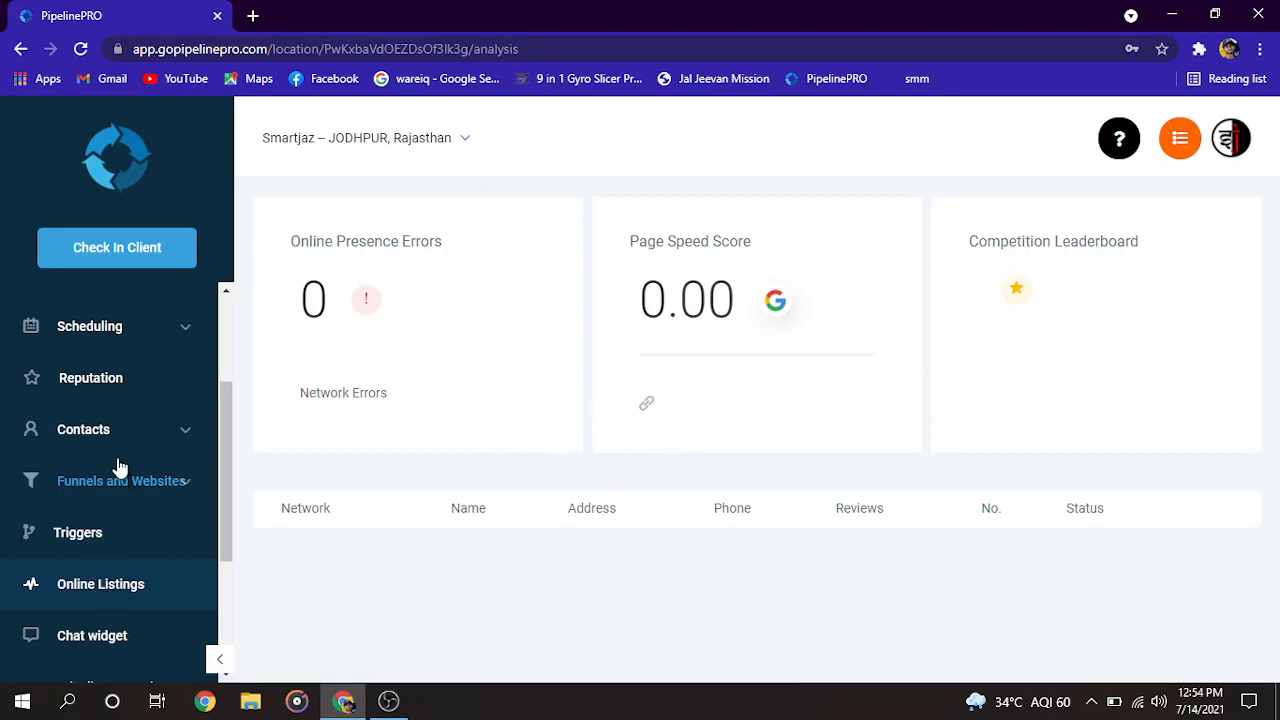
Open the Chat widget settings and review the chat bubble, intro message, avatar image and return visitor greeting.
scroll(120, 466, "down", 2)
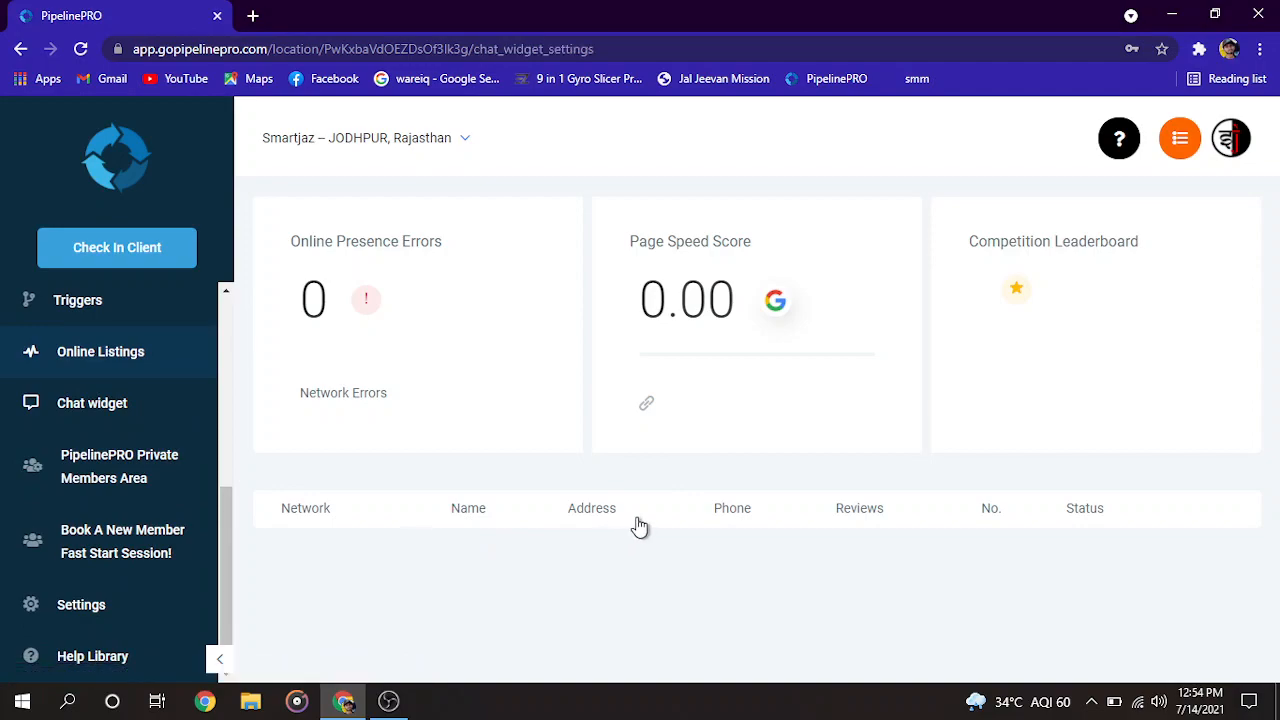
scroll(861, 424, "down", 3)
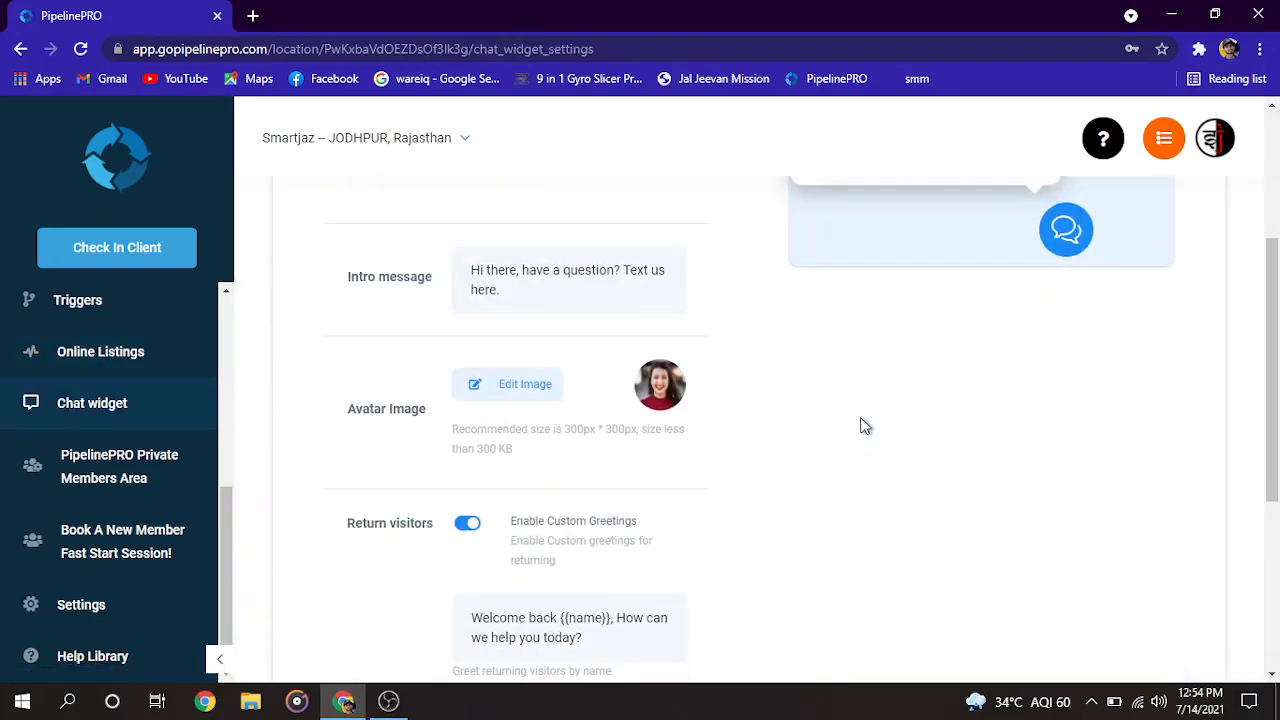
scroll(1090, 410, "up", 3)
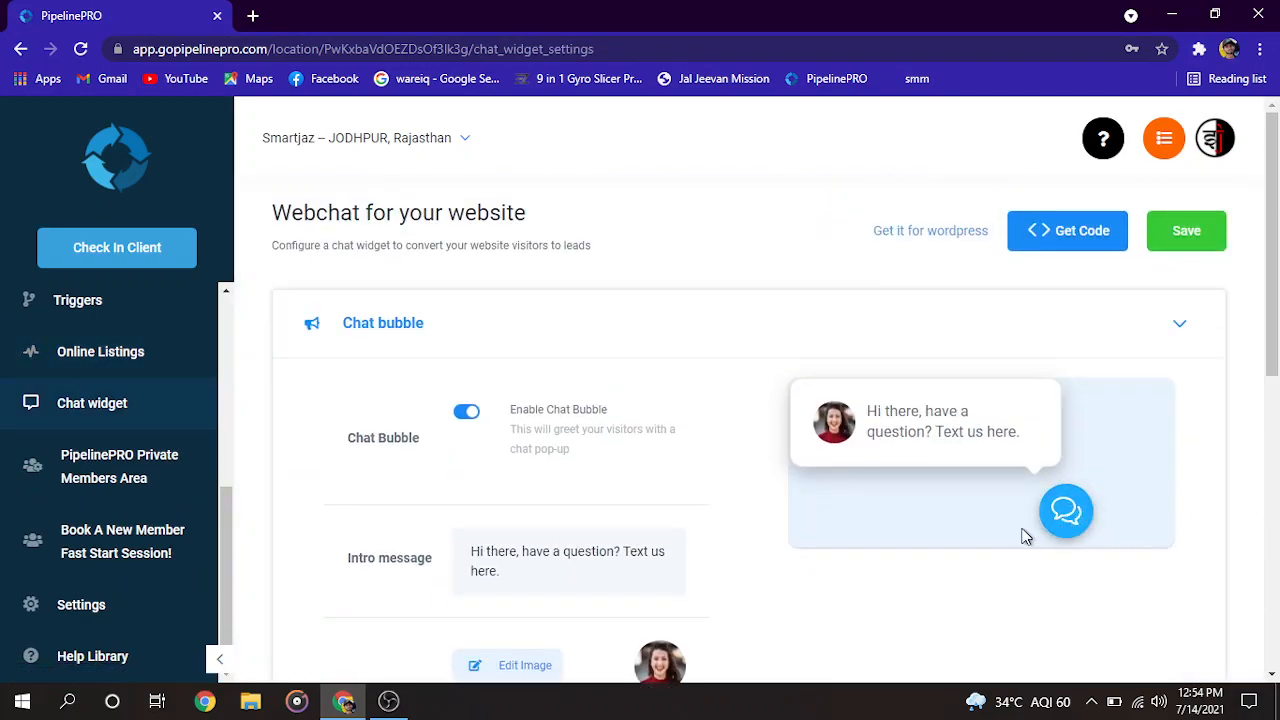
Search Google for "pipeliepro" in a new tab and open the PipelinePRO: CRM website.
left_click(253, 17)
type("pipe")
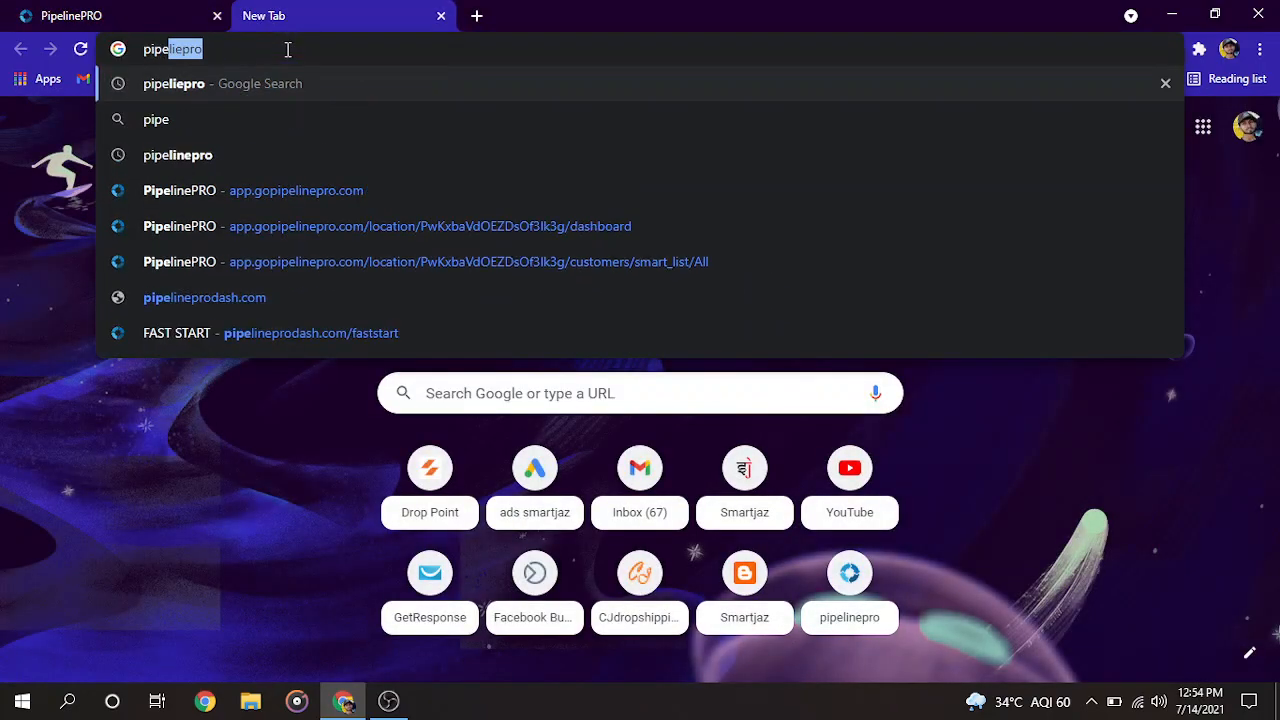
key("Return")
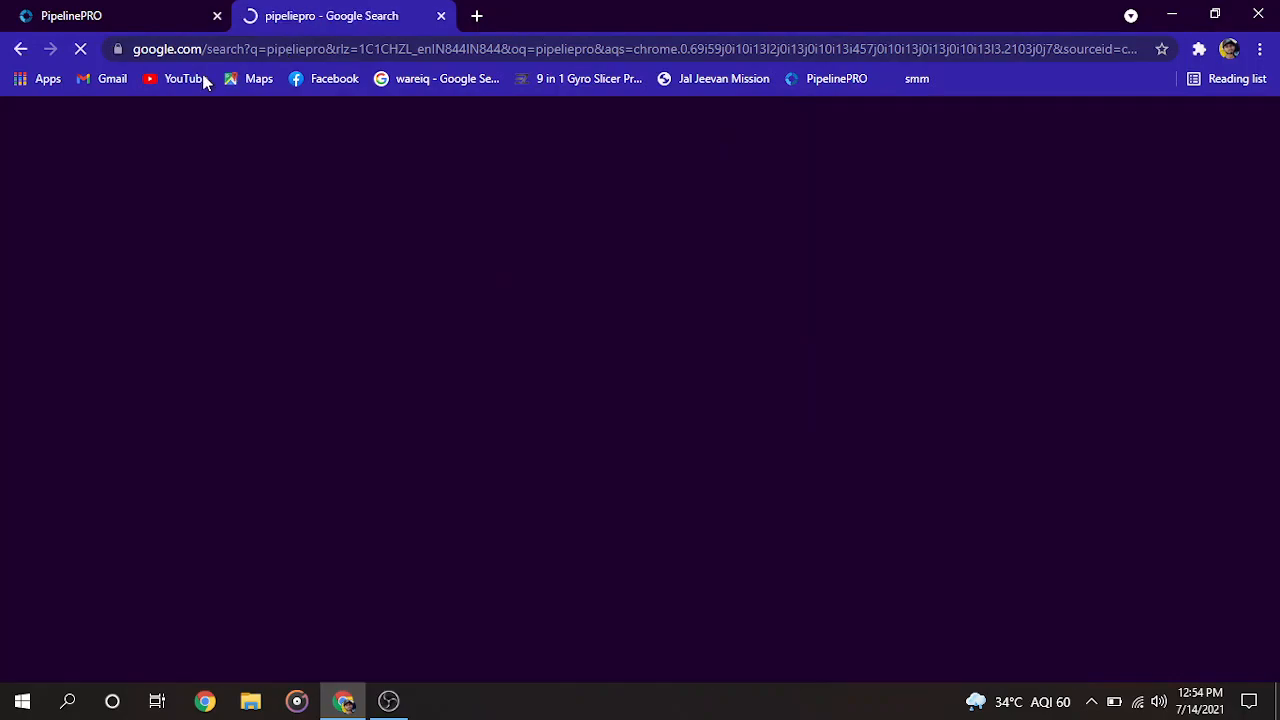
left_click(170, 18)
left_click(425, 12)
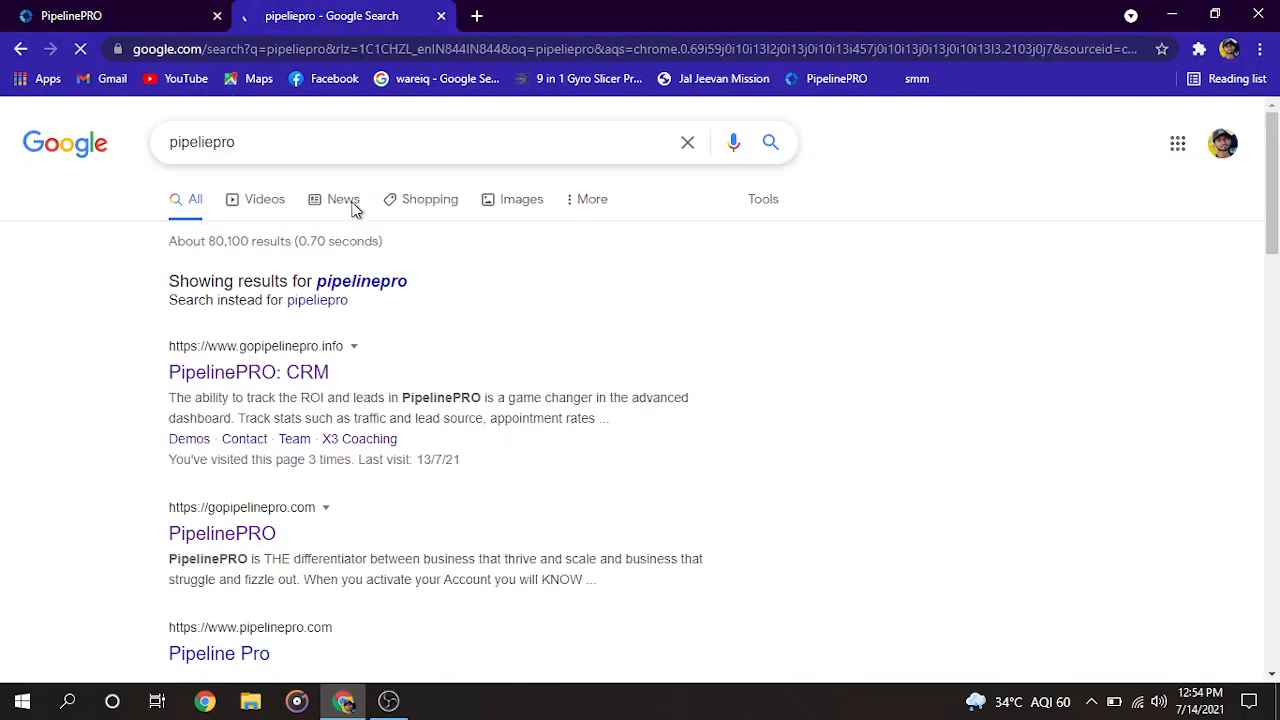
scroll(243, 423, "down", 4)
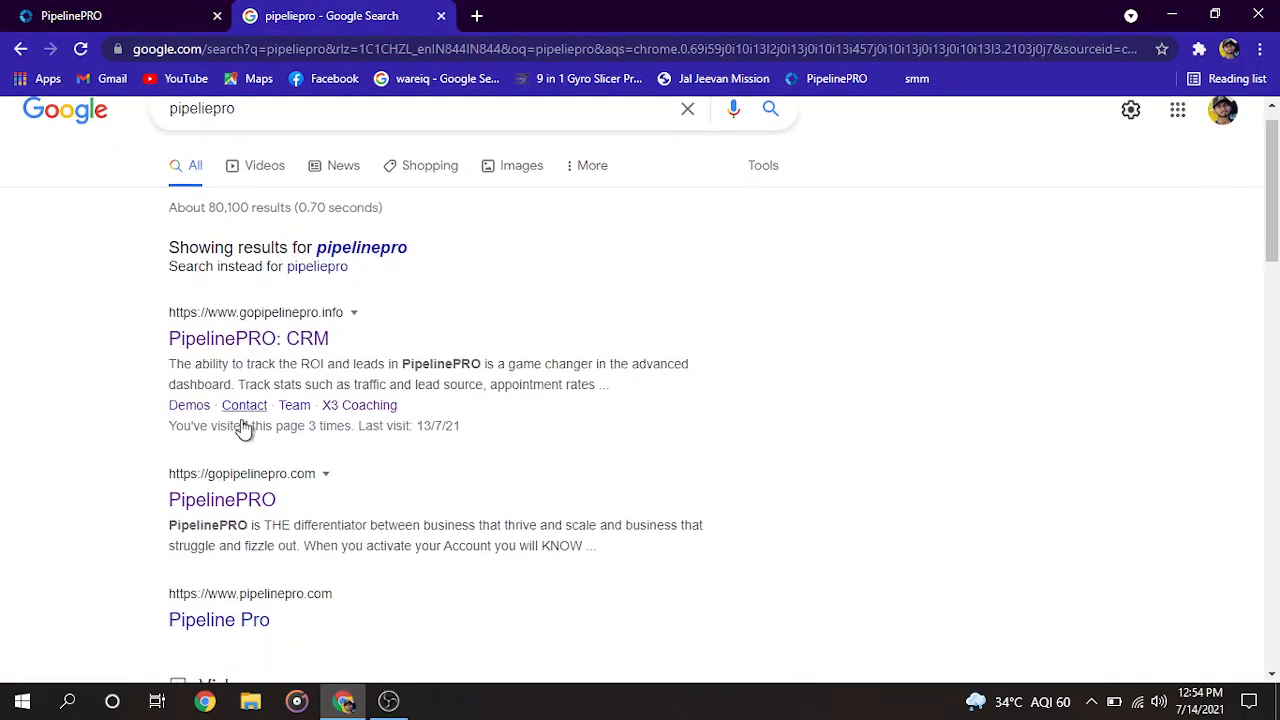
scroll(283, 460, "up", 5)
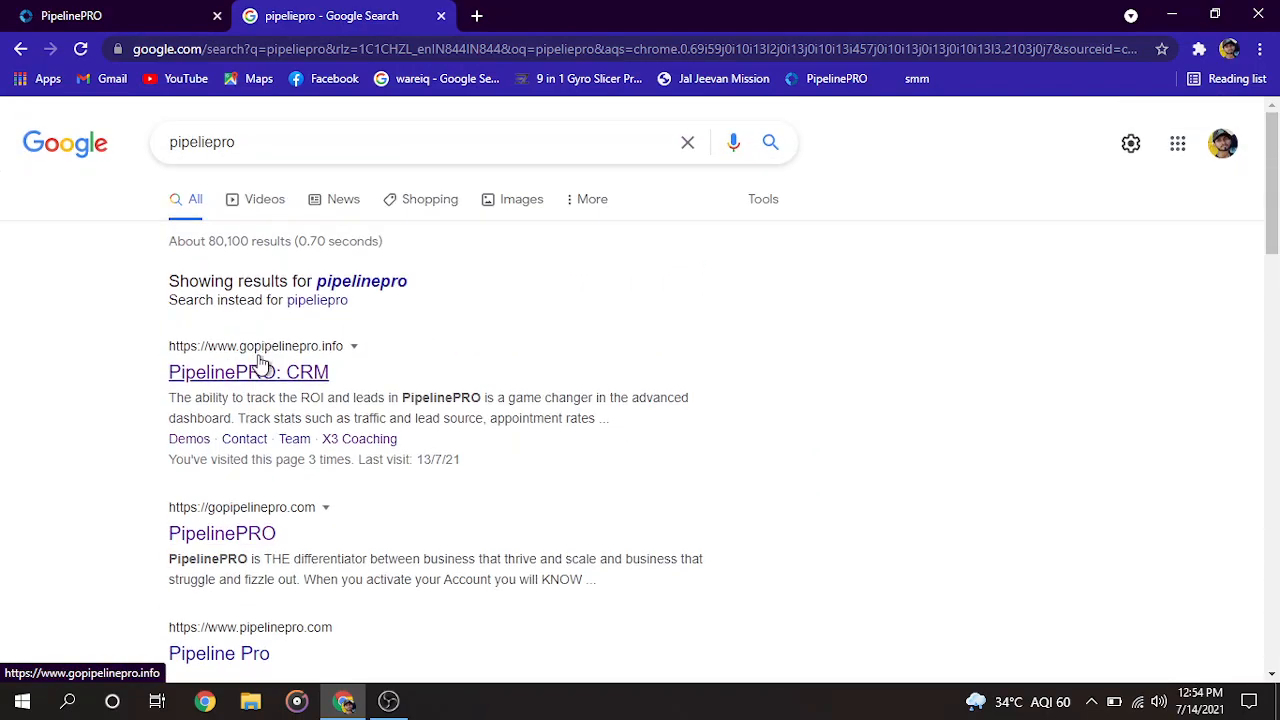
left_click(260, 368)
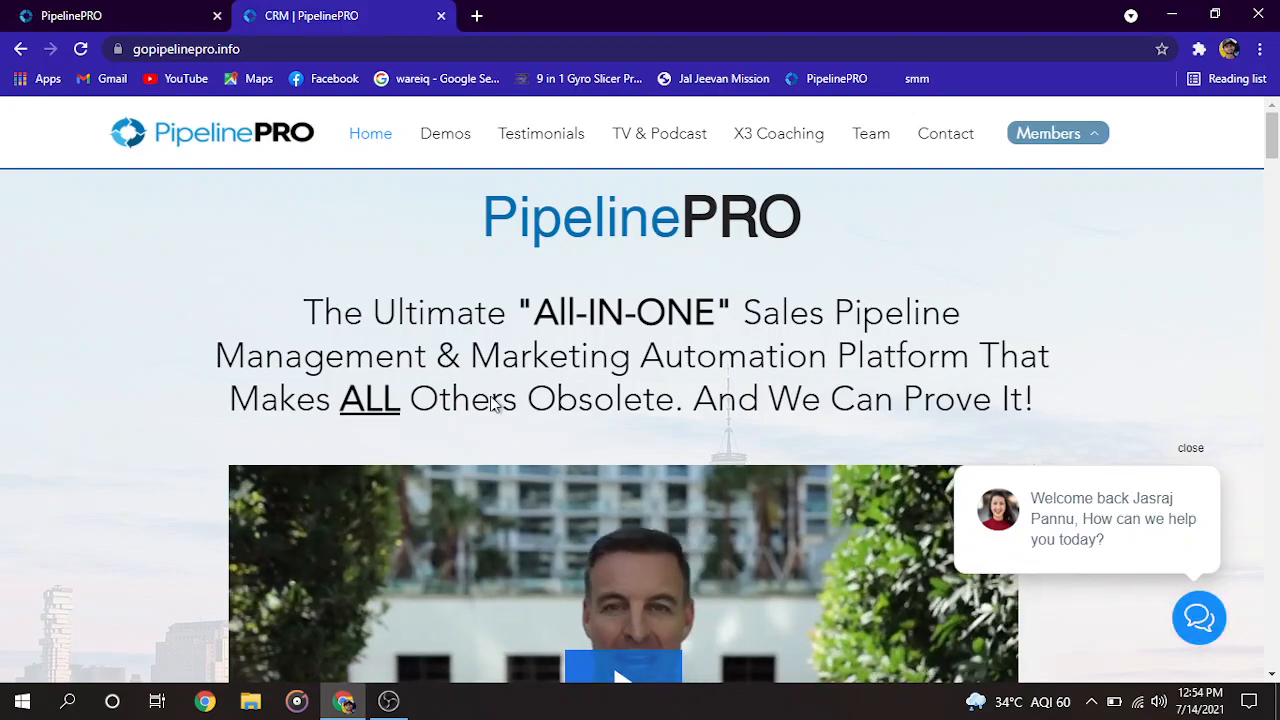
Compare the Chat bubble preview with the live chat on the PipelinePRO website, opening and closing its question form, and return to the widget settings.
left_click(92, 14)
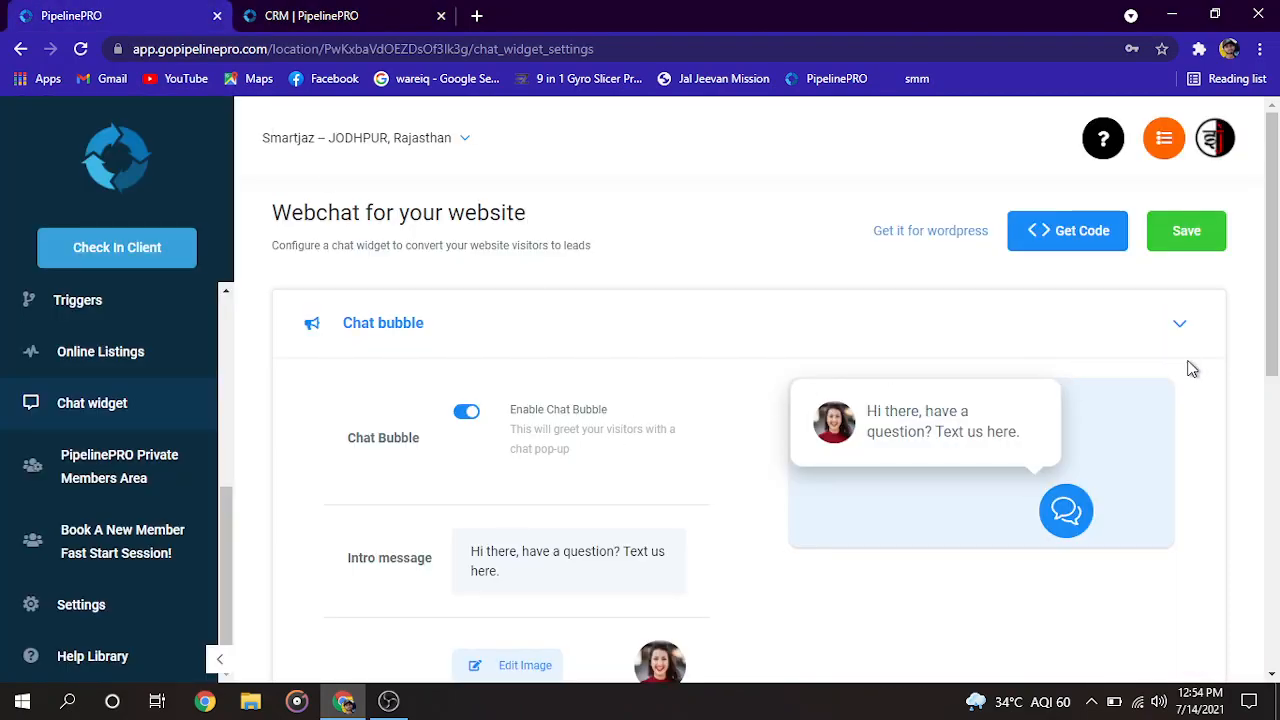
scroll(430, 325, "down", 1)
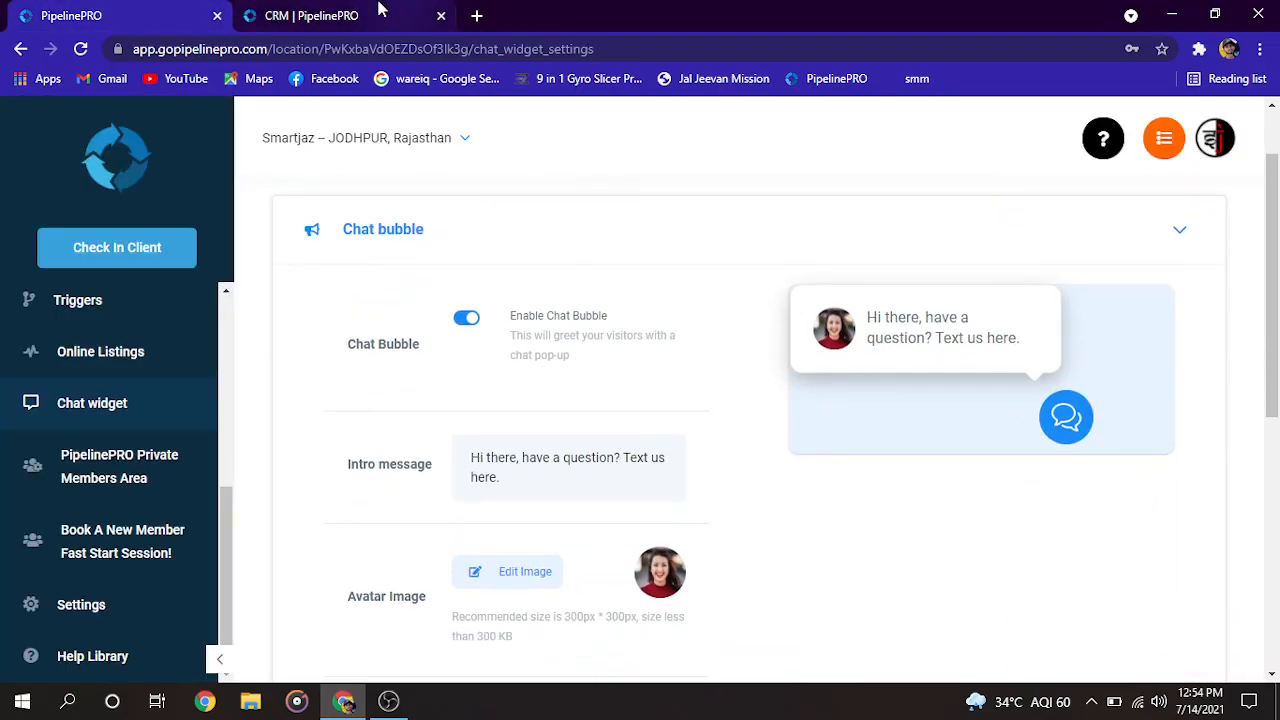
left_click(400, 16)
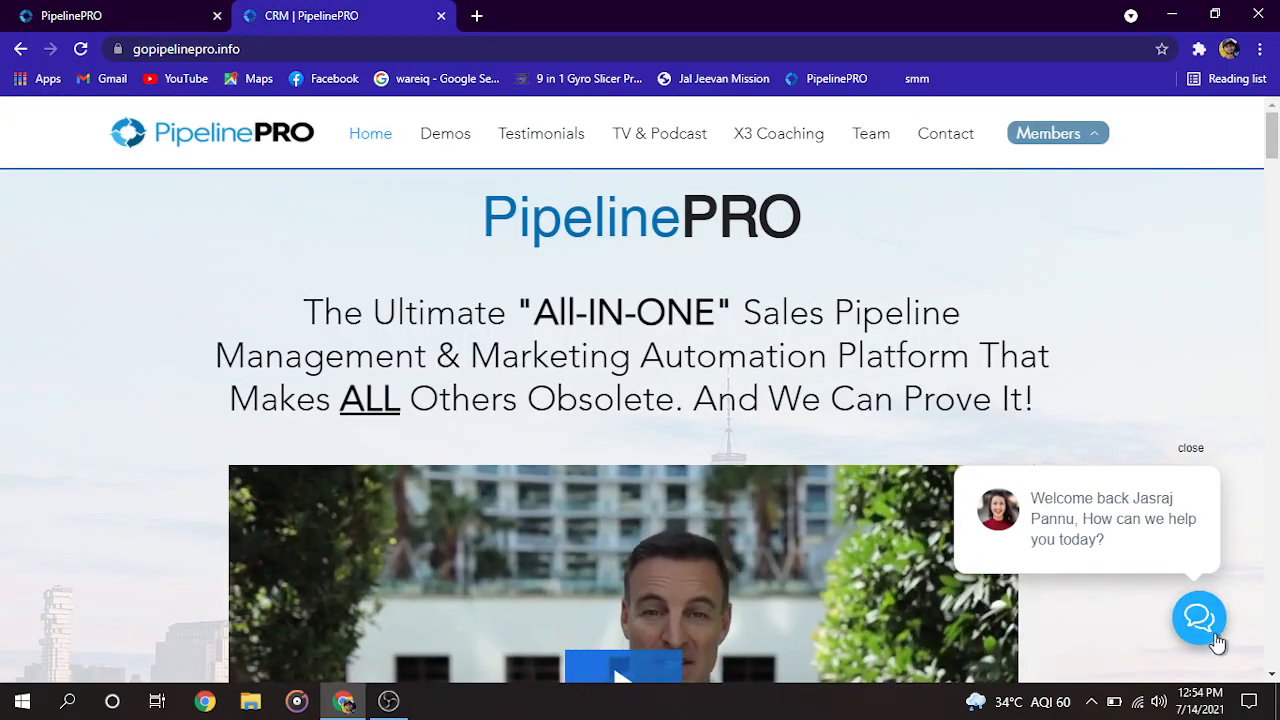
left_click(1201, 620)
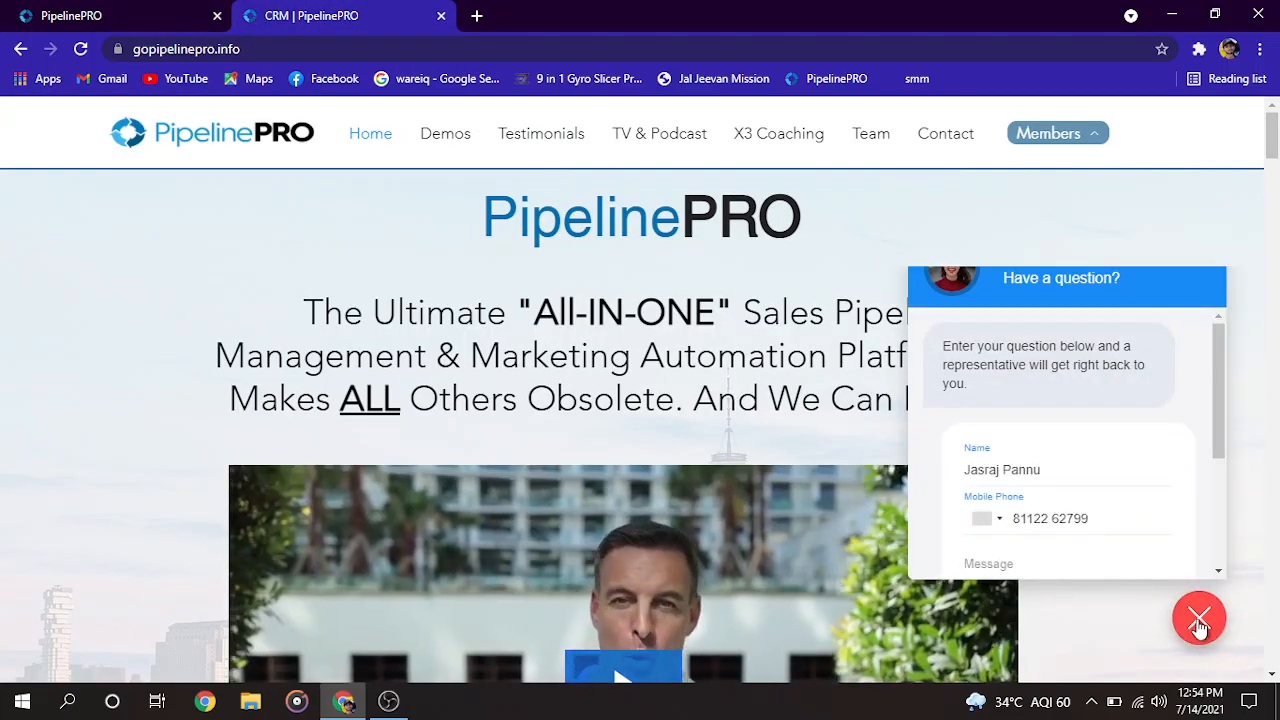
left_click(1197, 619)
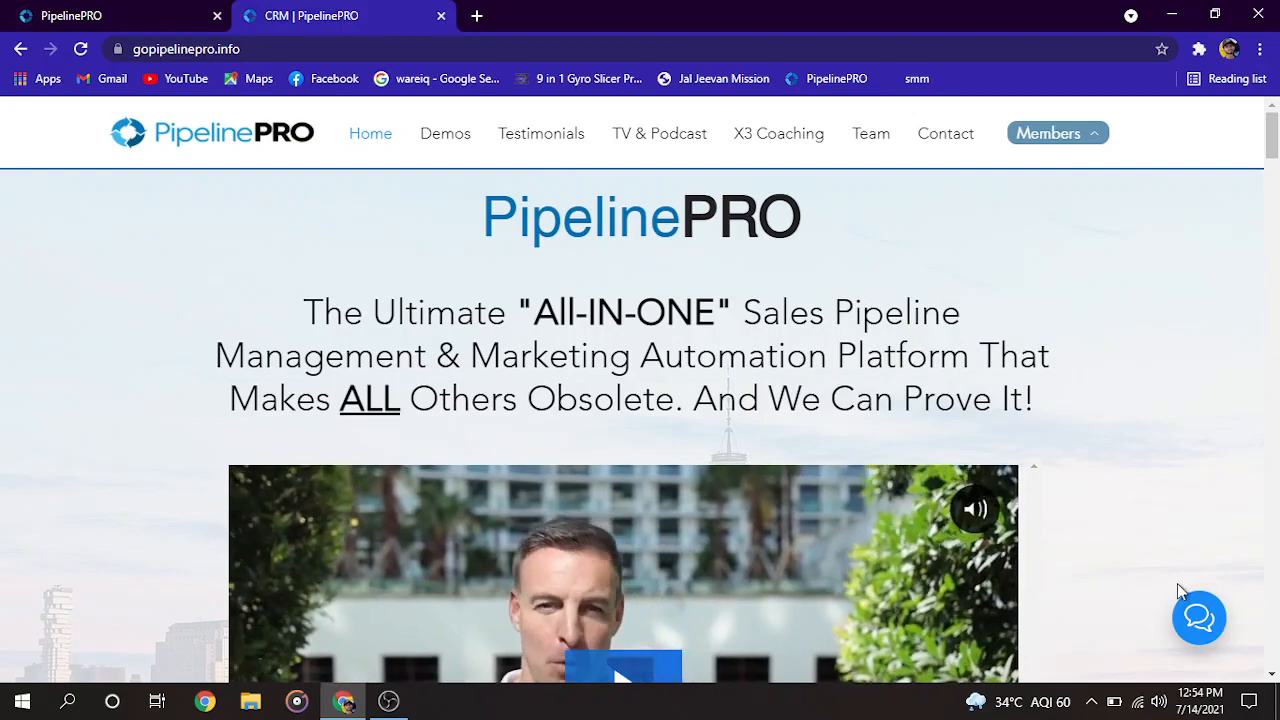
left_click(58, 17)
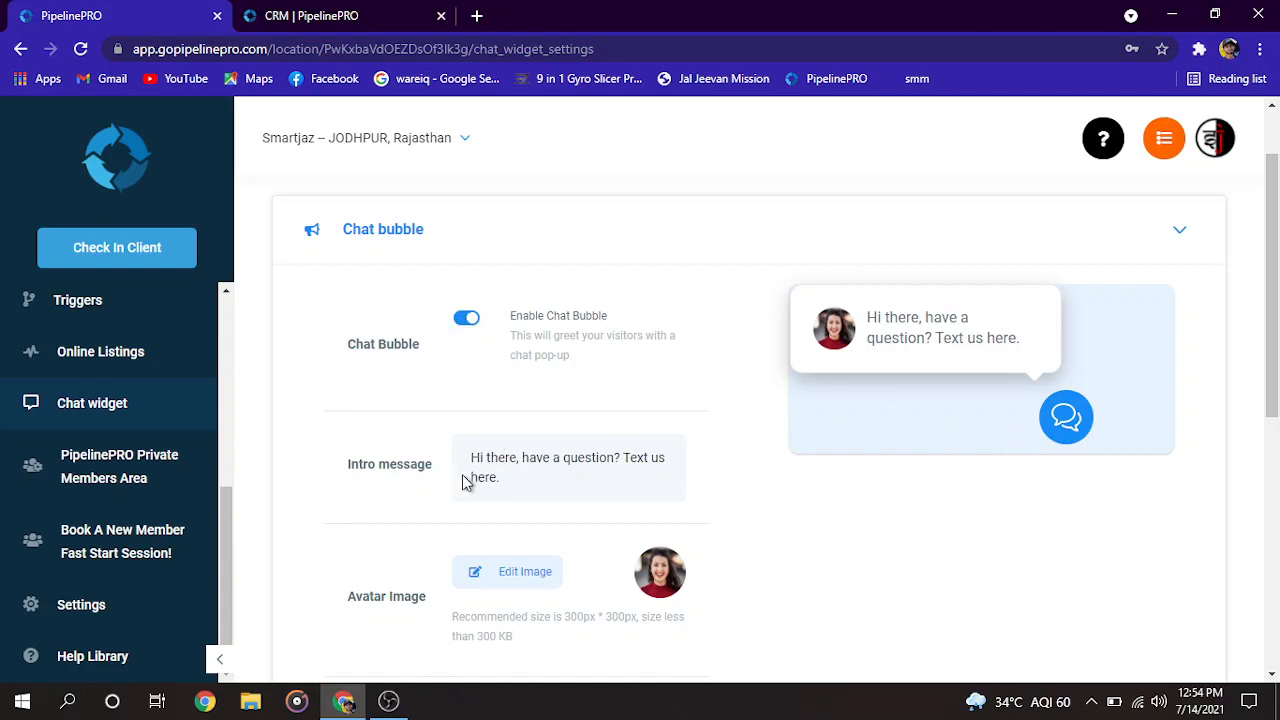
Review the Chat bubble intro message, avatar image and custom greeting for return visitors.
left_click_drag(519, 482, 470, 450)
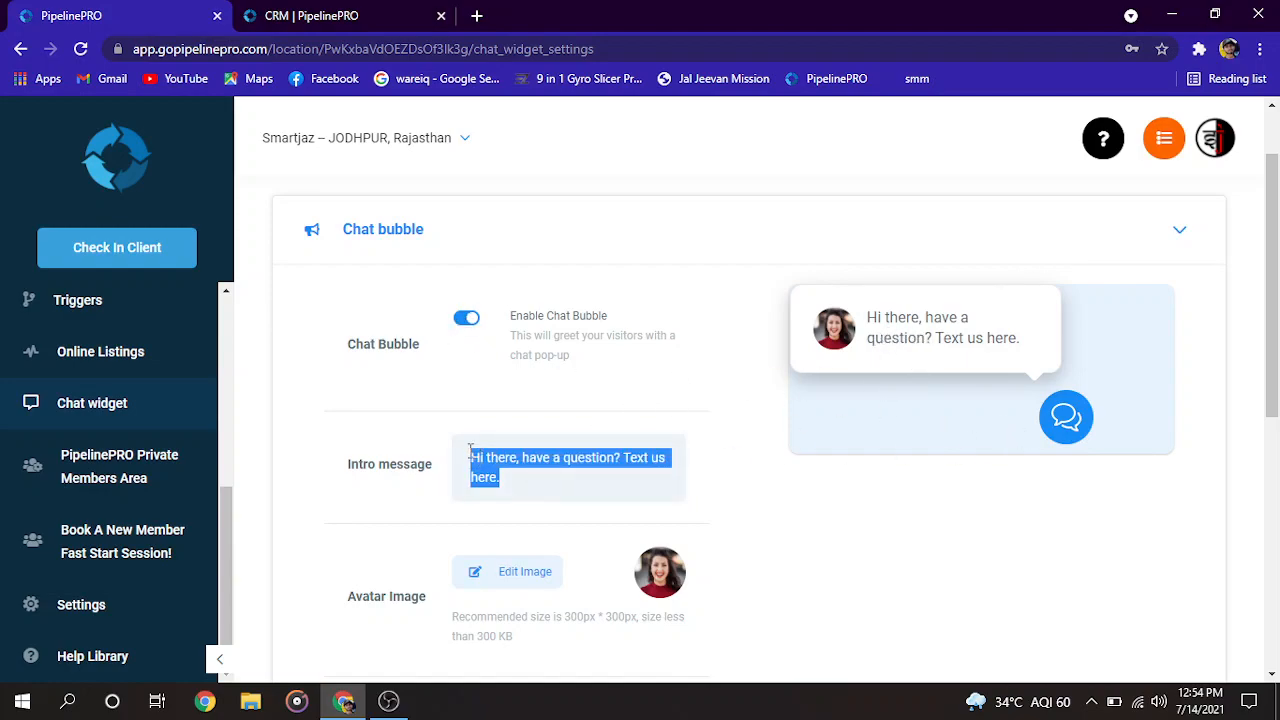
left_click(526, 491)
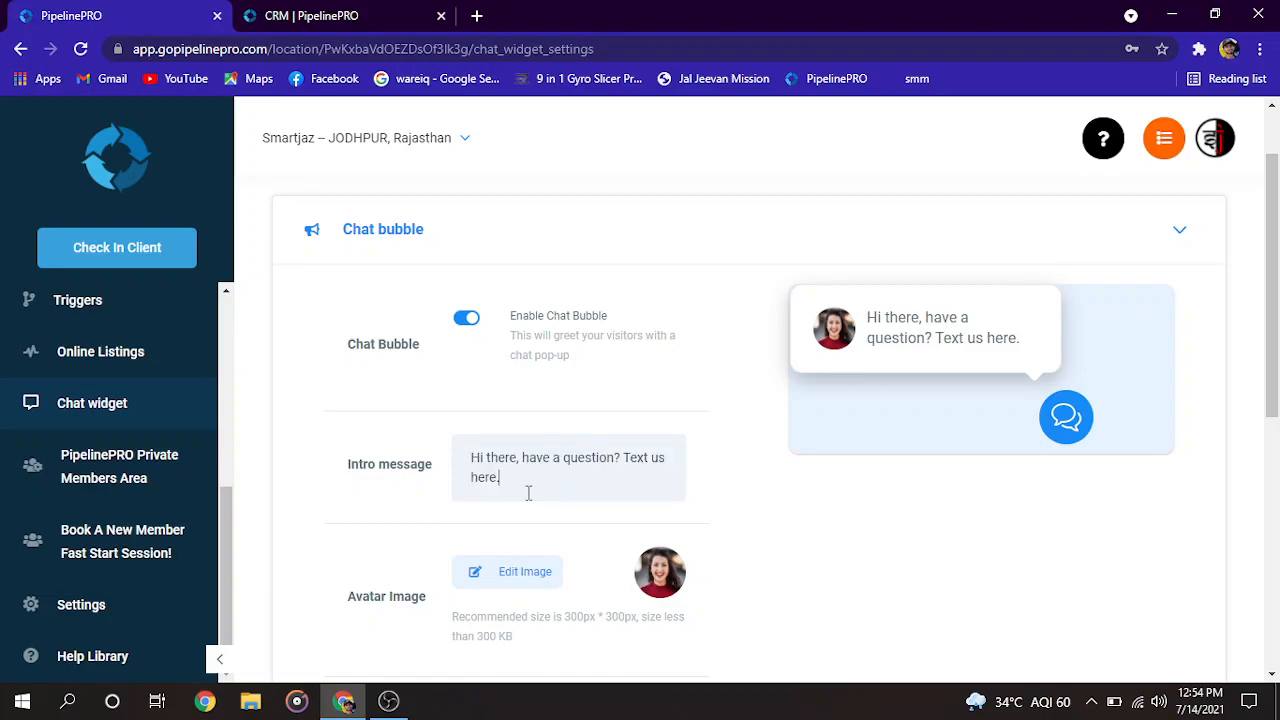
scroll(560, 510, "down", 2)
scroll(880, 460, "up", 4)
scroll(743, 603, "down", 5)
scroll(562, 480, "down", 1)
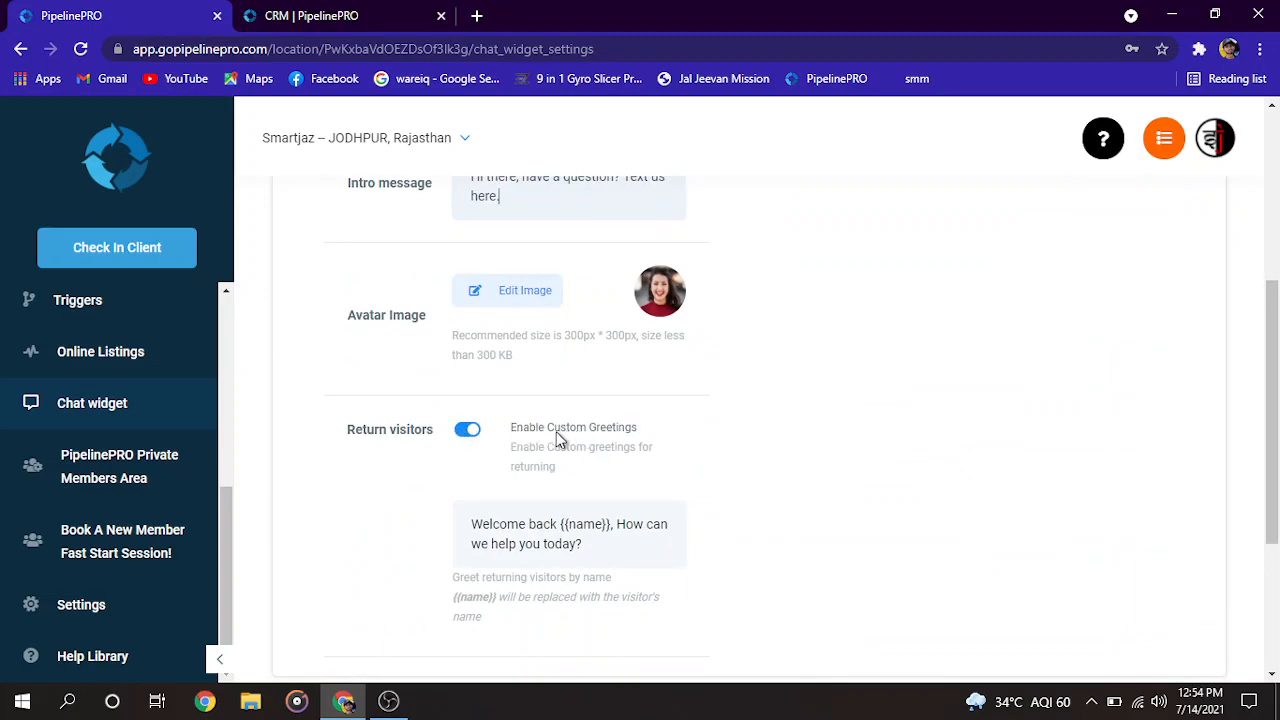
scroll(646, 508, "down", 1)
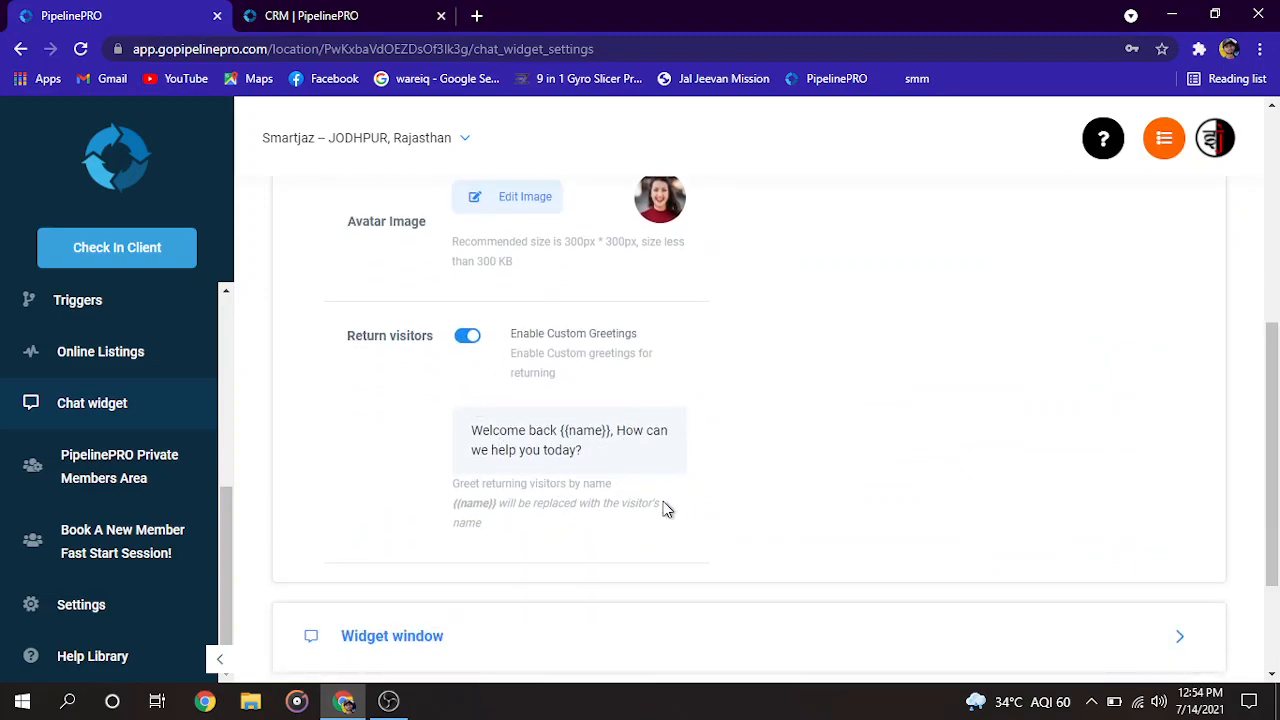
scroll(667, 510, "up", 1)
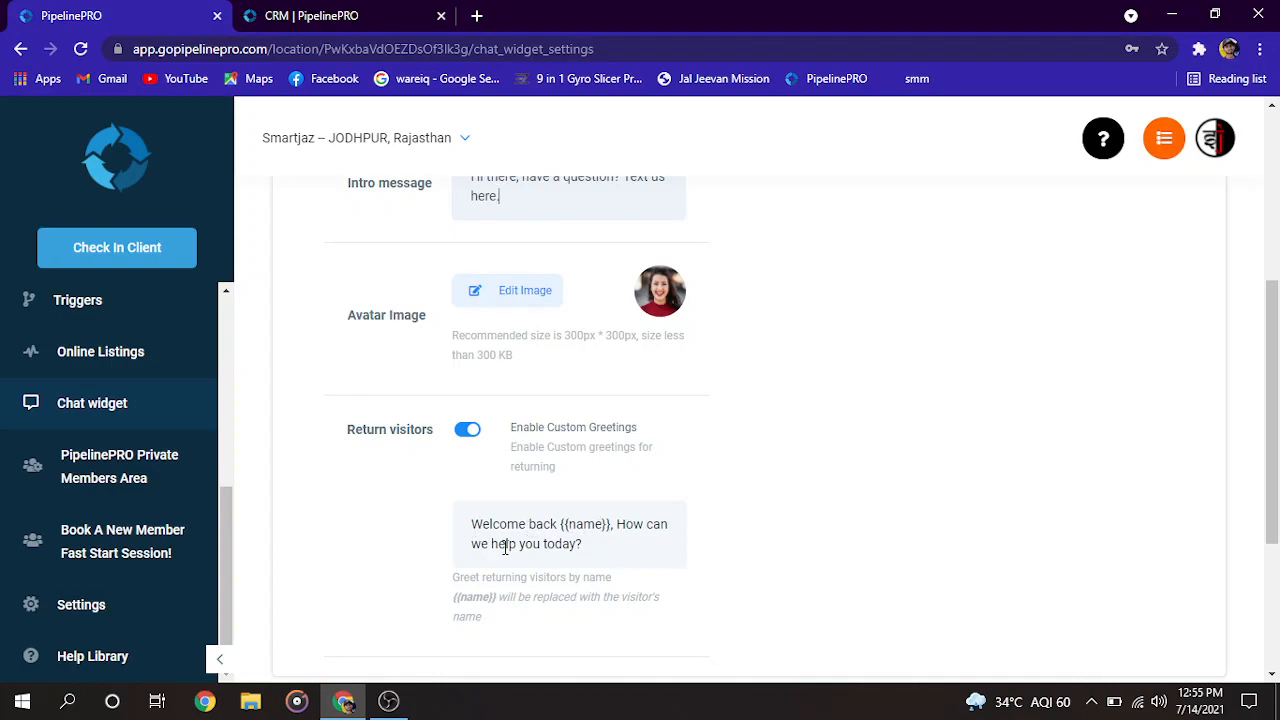
scroll(779, 495, "up", 2)
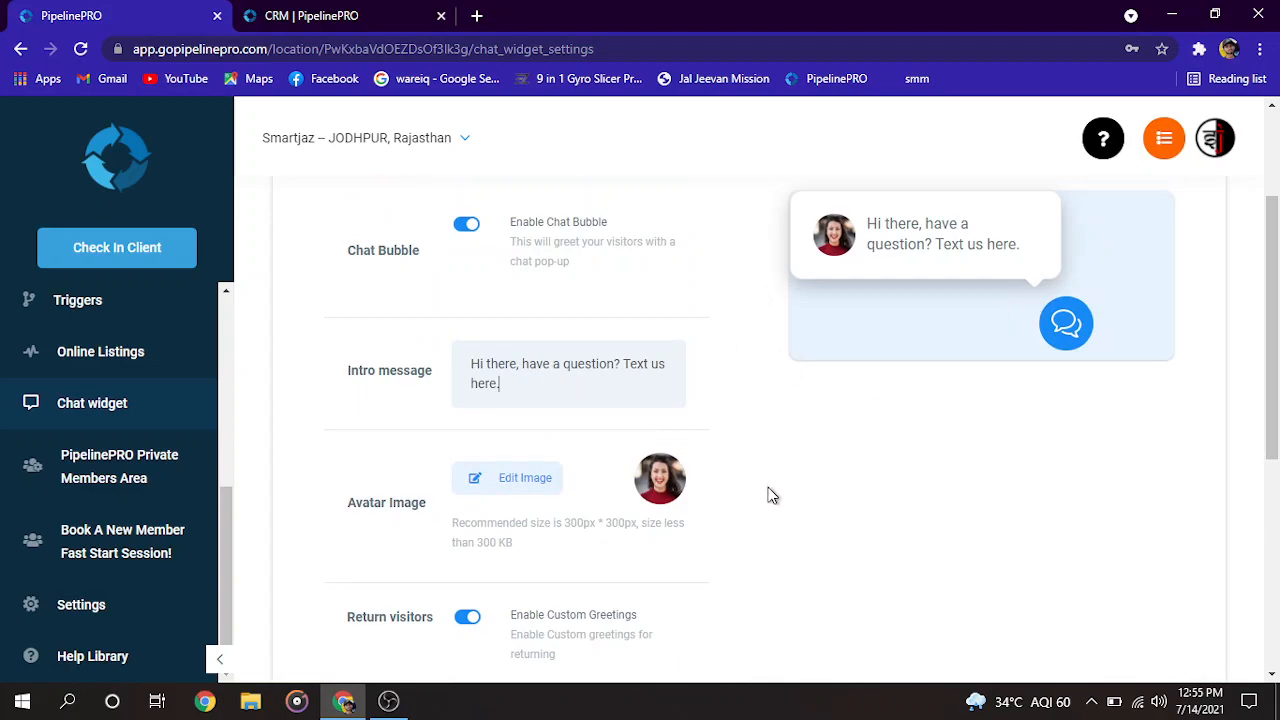
scroll(800, 450, "down", 1)
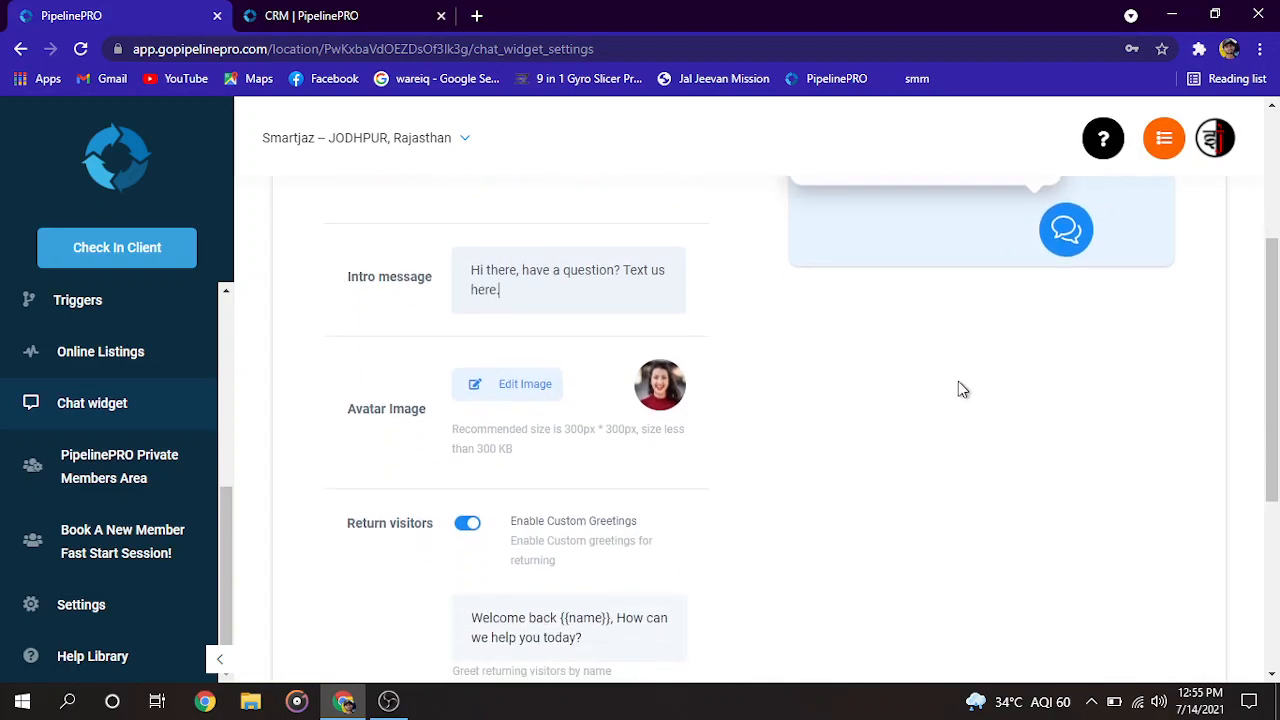
scroll(889, 320, "up", 2)
scroll(749, 489, "down", 3)
scroll(1006, 446, "up", 2)
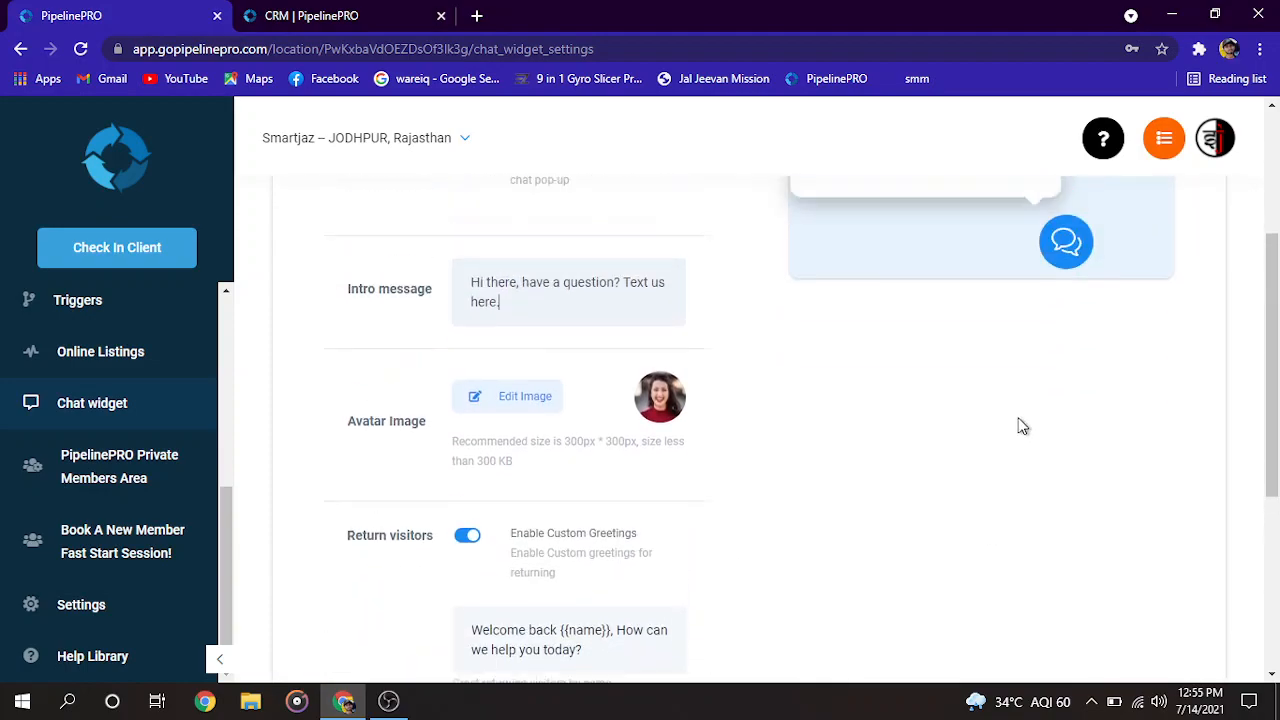
Expand the Widget window section and review its header, intro message, email field and legal message against the form preview.
scroll(600, 468, "down", 4)
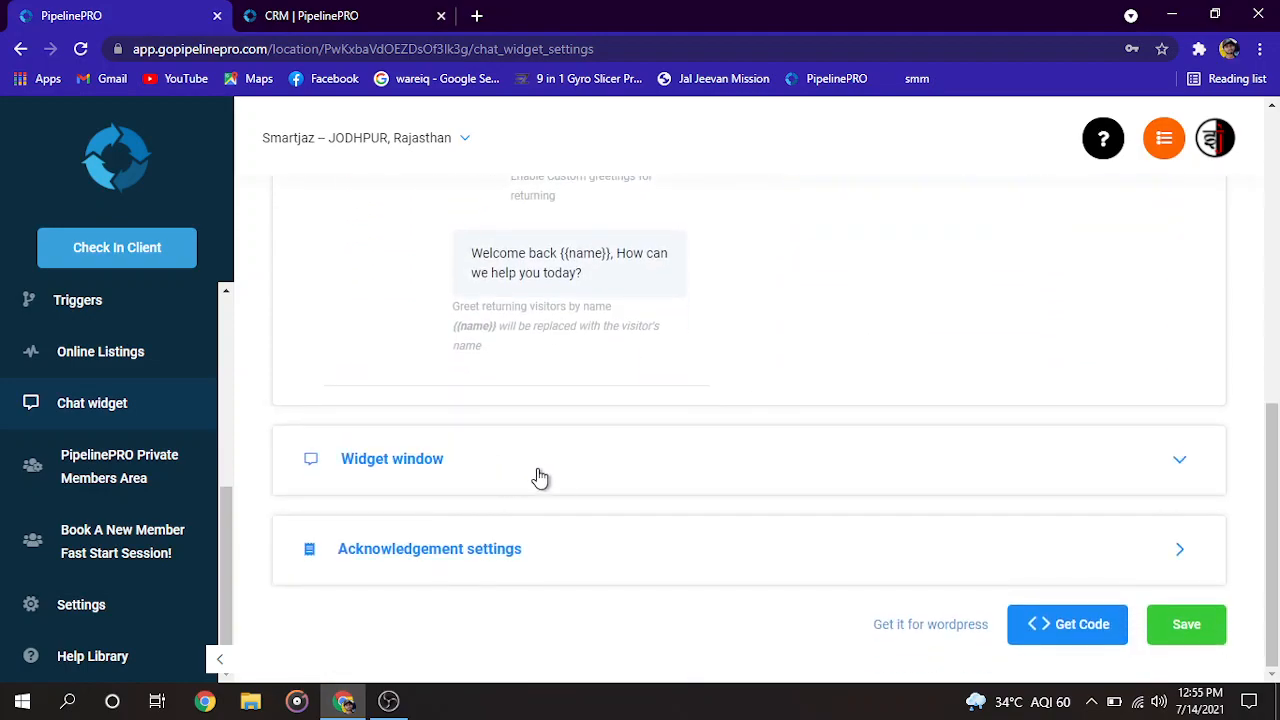
left_click(526, 477)
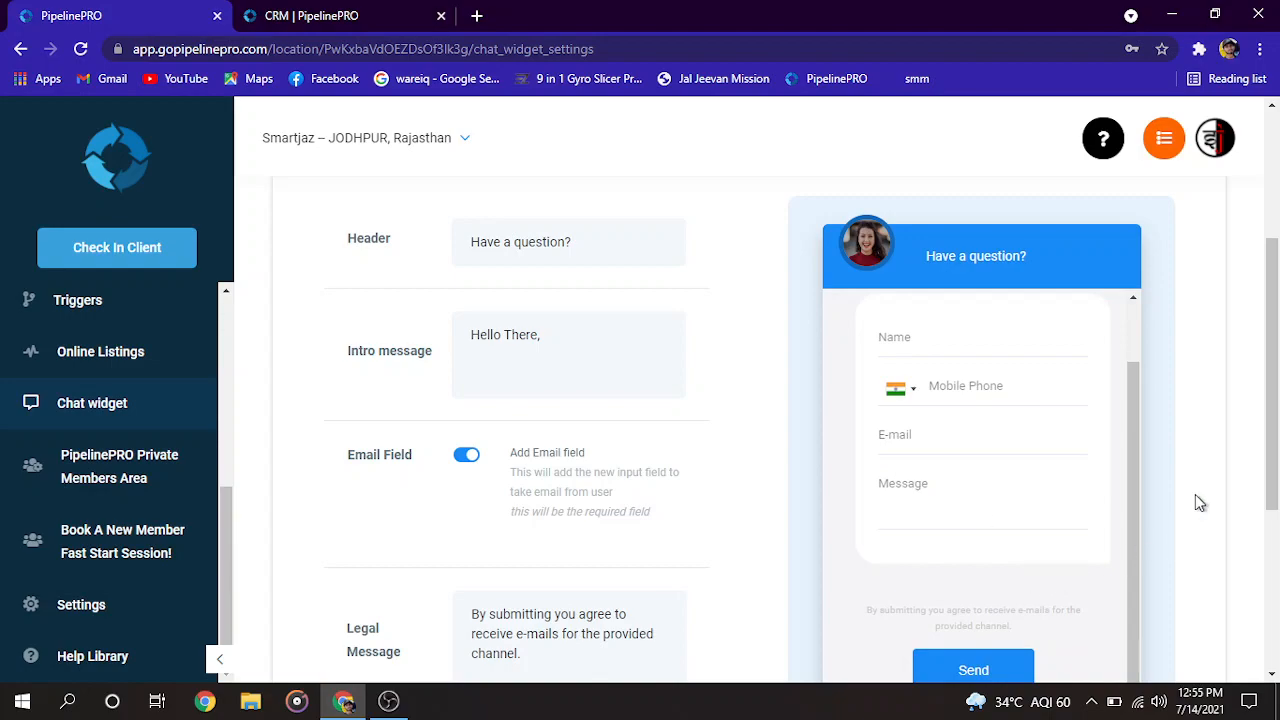
scroll(1170, 560, "down", 2)
scroll(1011, 414, "up", 1)
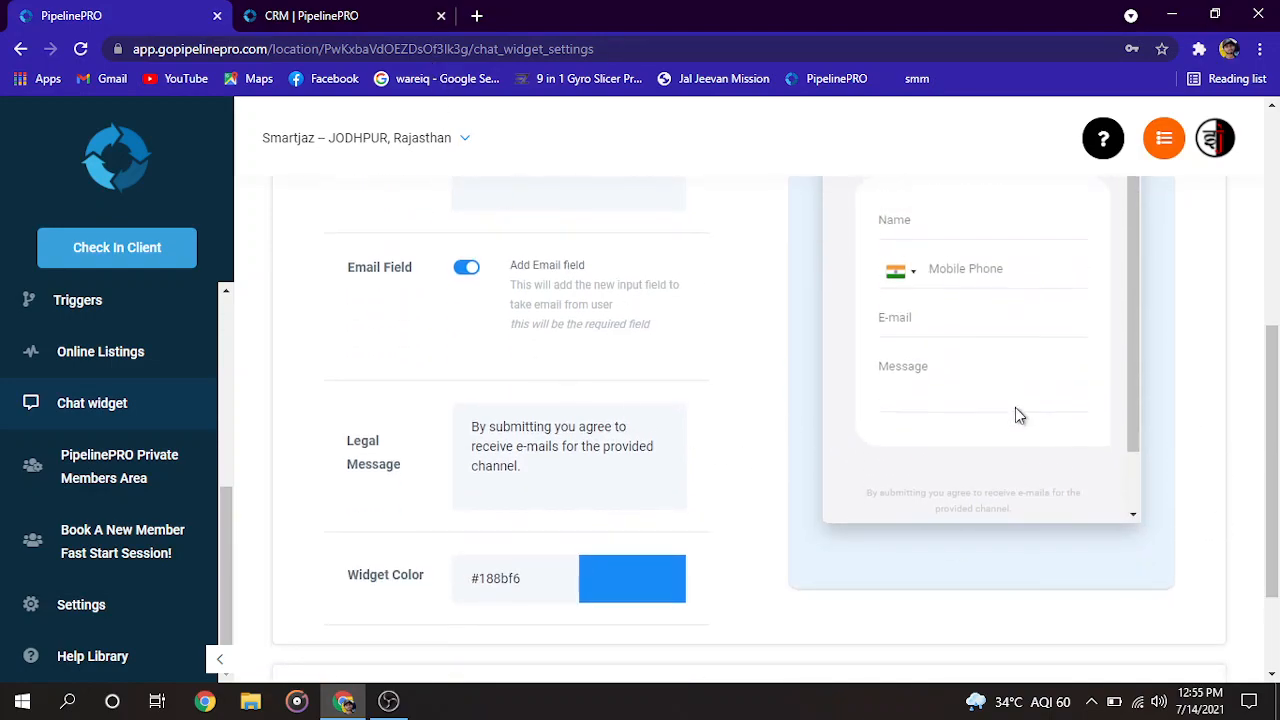
scroll(646, 386, "up", 3)
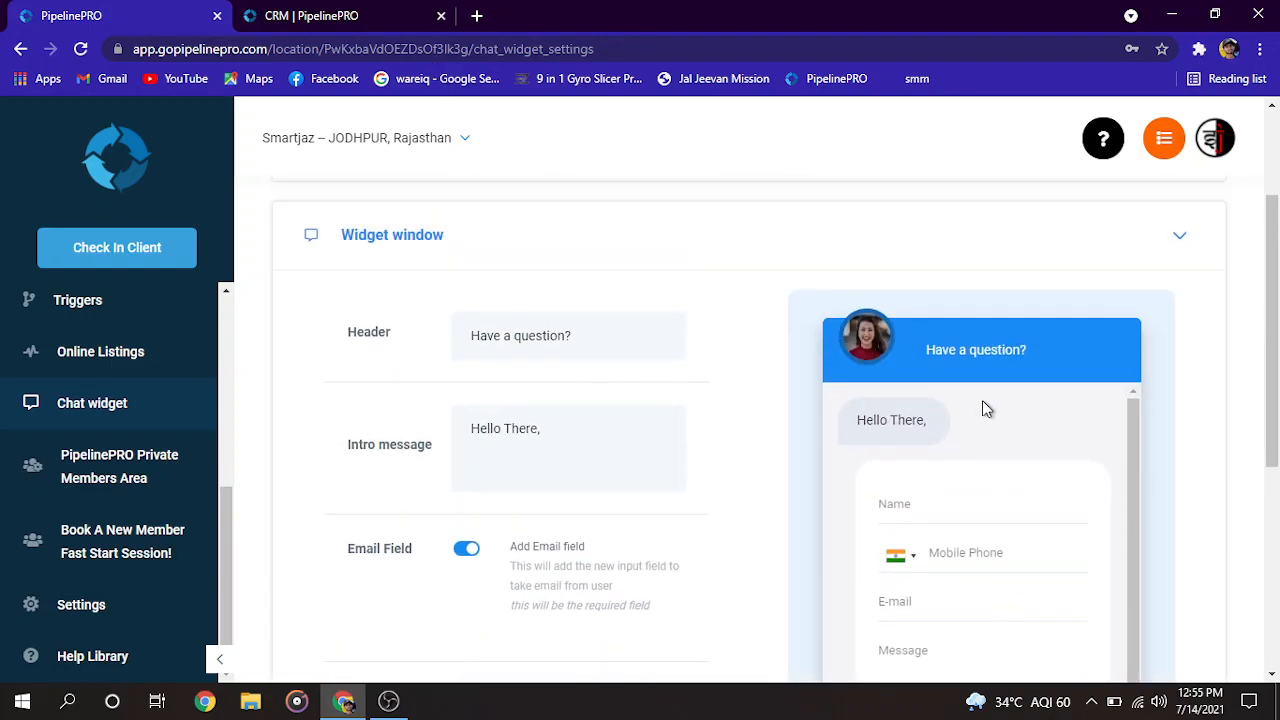
scroll(560, 396, "down", 1)
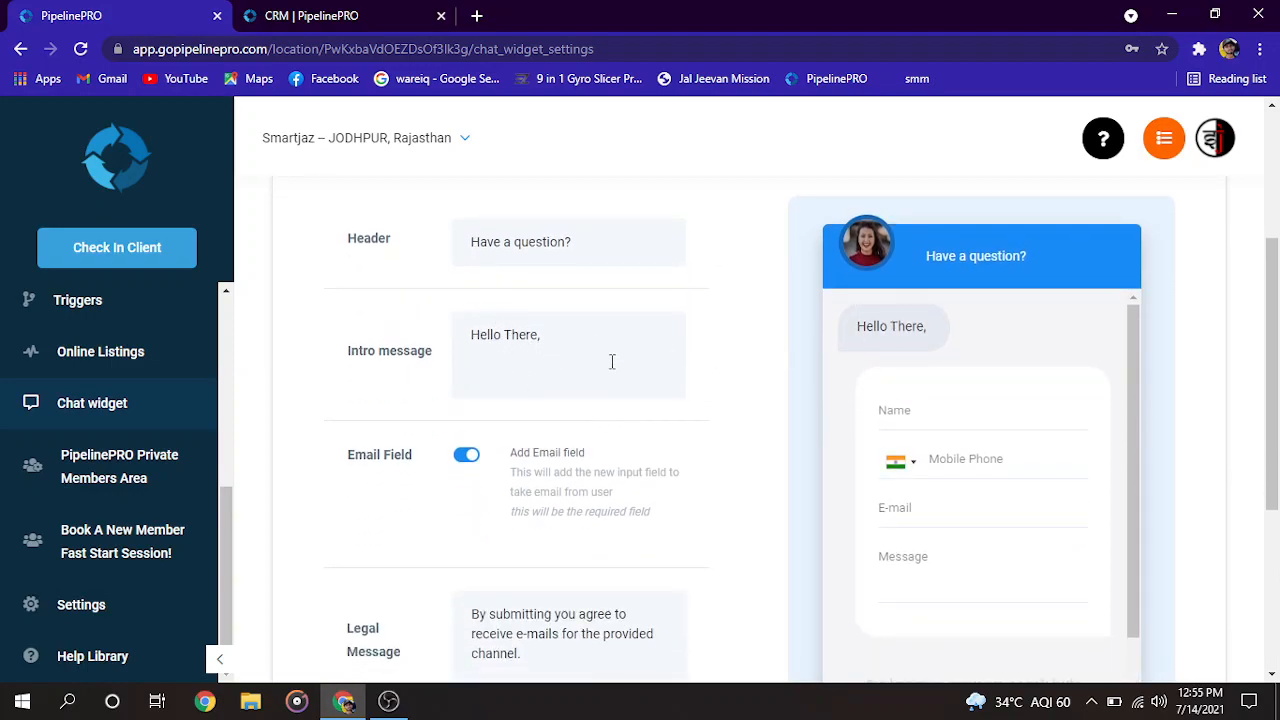
scroll(625, 372, "down", 1)
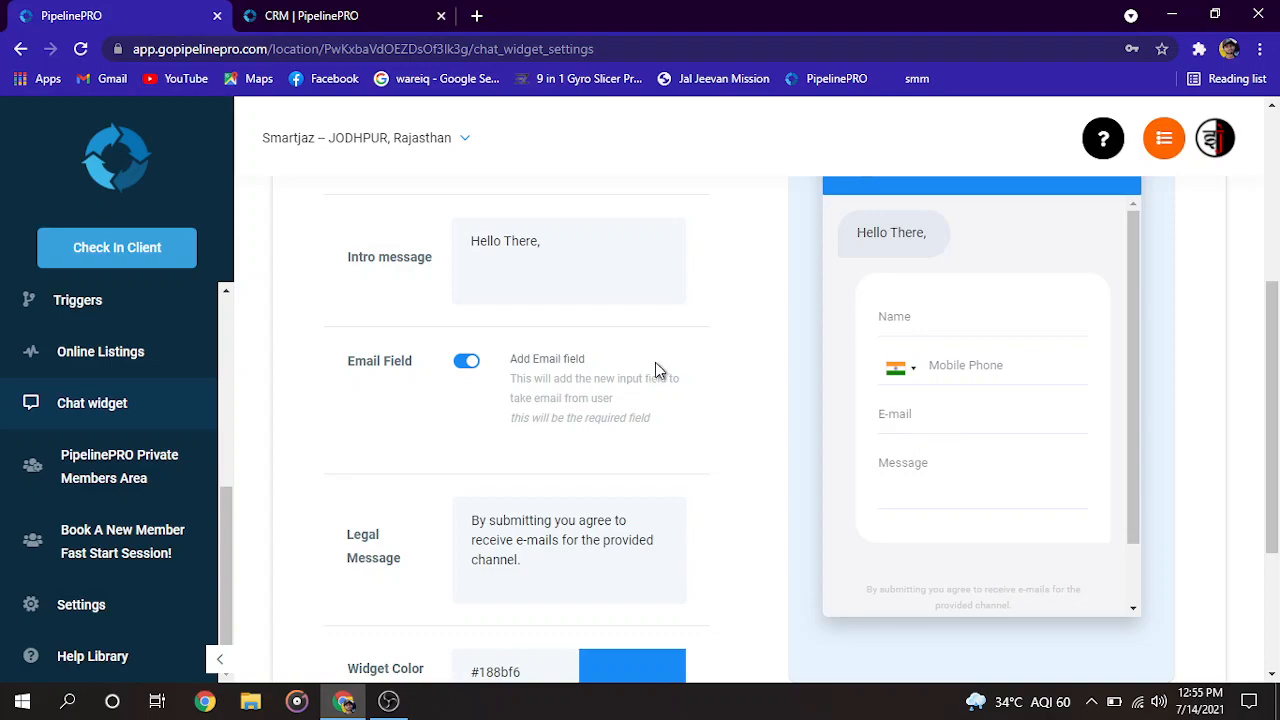
scroll(563, 489, "down", 2)
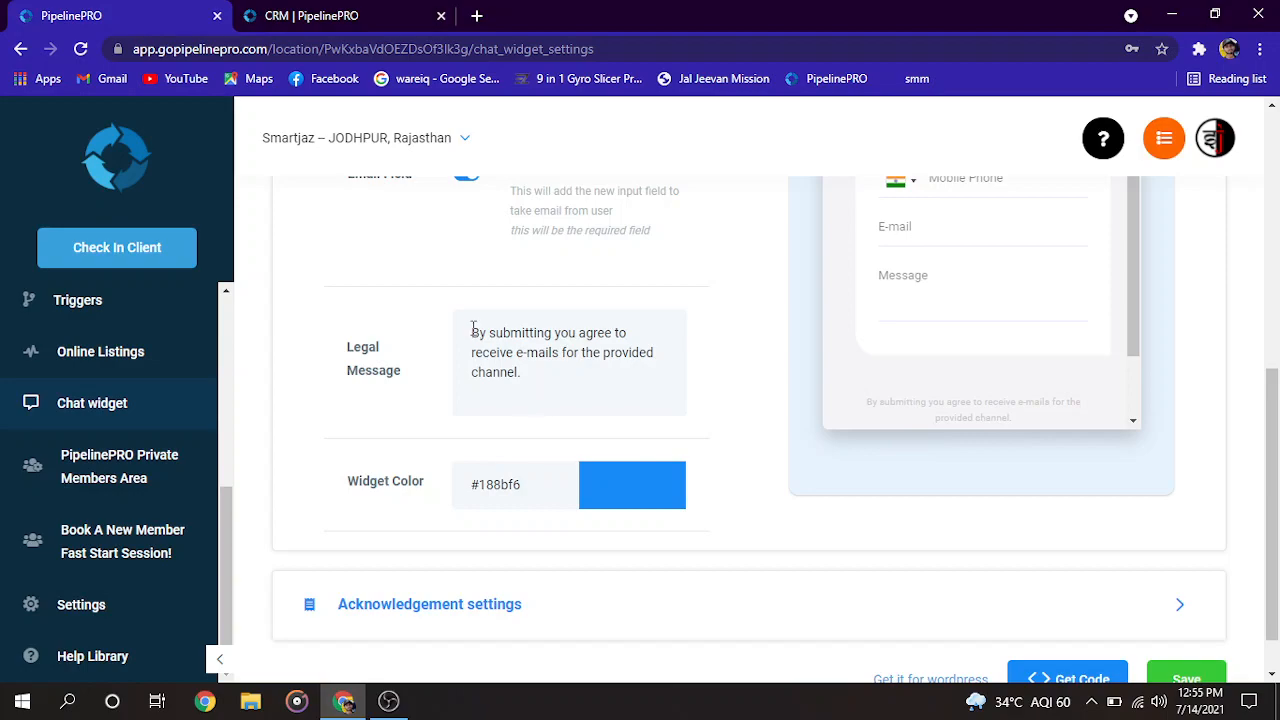
scroll(556, 397, "up", 3)
scroll(877, 380, "down", 1)
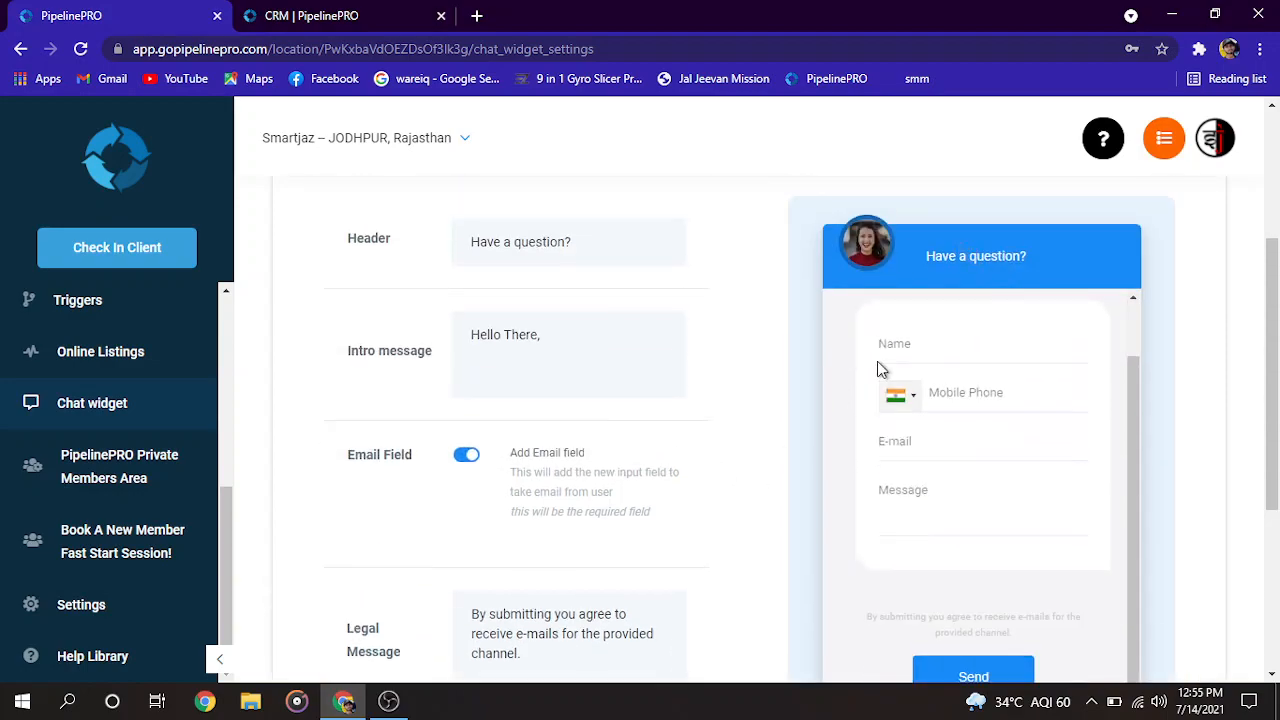
scroll(623, 463, "down", 4)
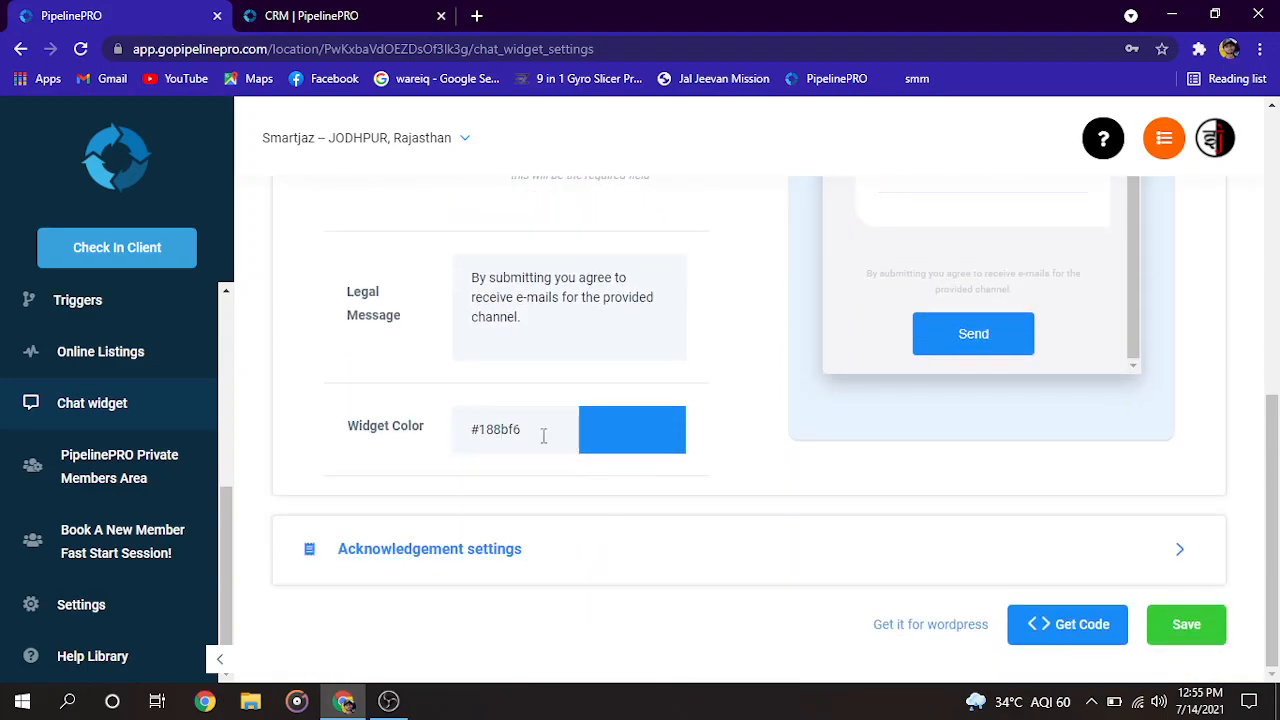
Open the Widget Color picker, switch its value format from HEX to RGBA, and close it with the current colour.
left_click(596, 433)
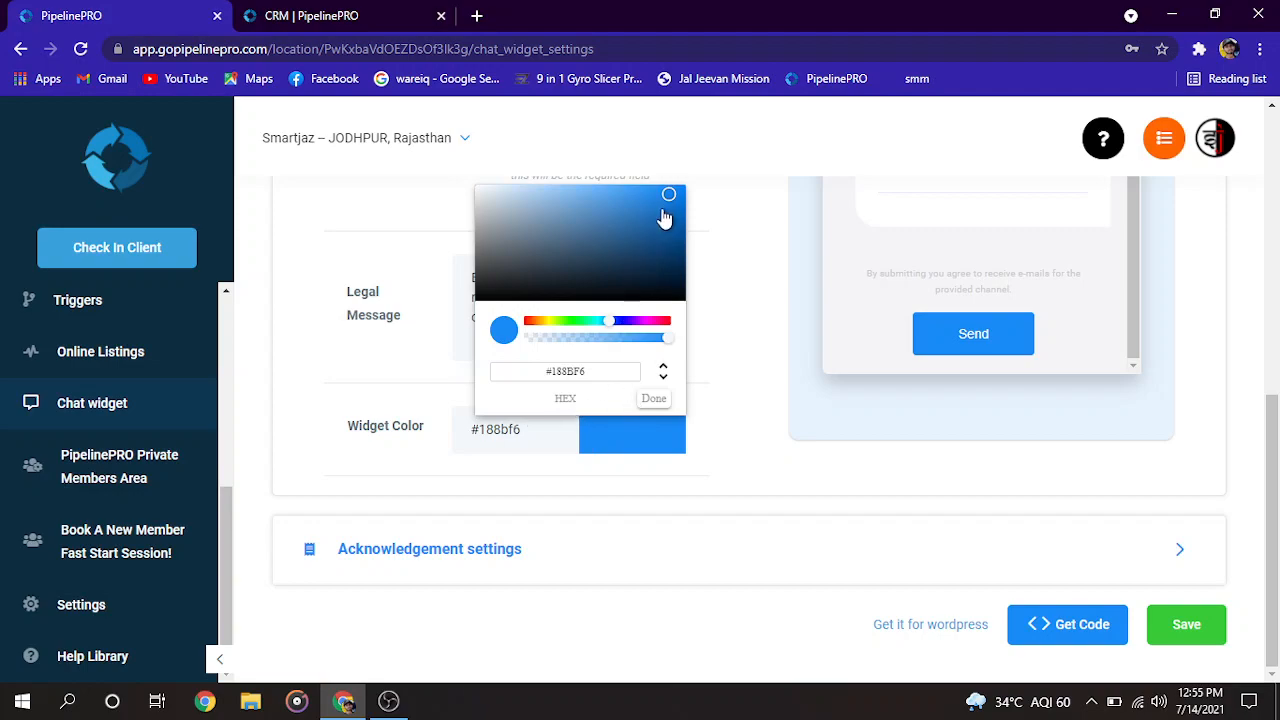
left_click(663, 376)
scroll(737, 409, "up", 2)
scroll(746, 440, "down", 2)
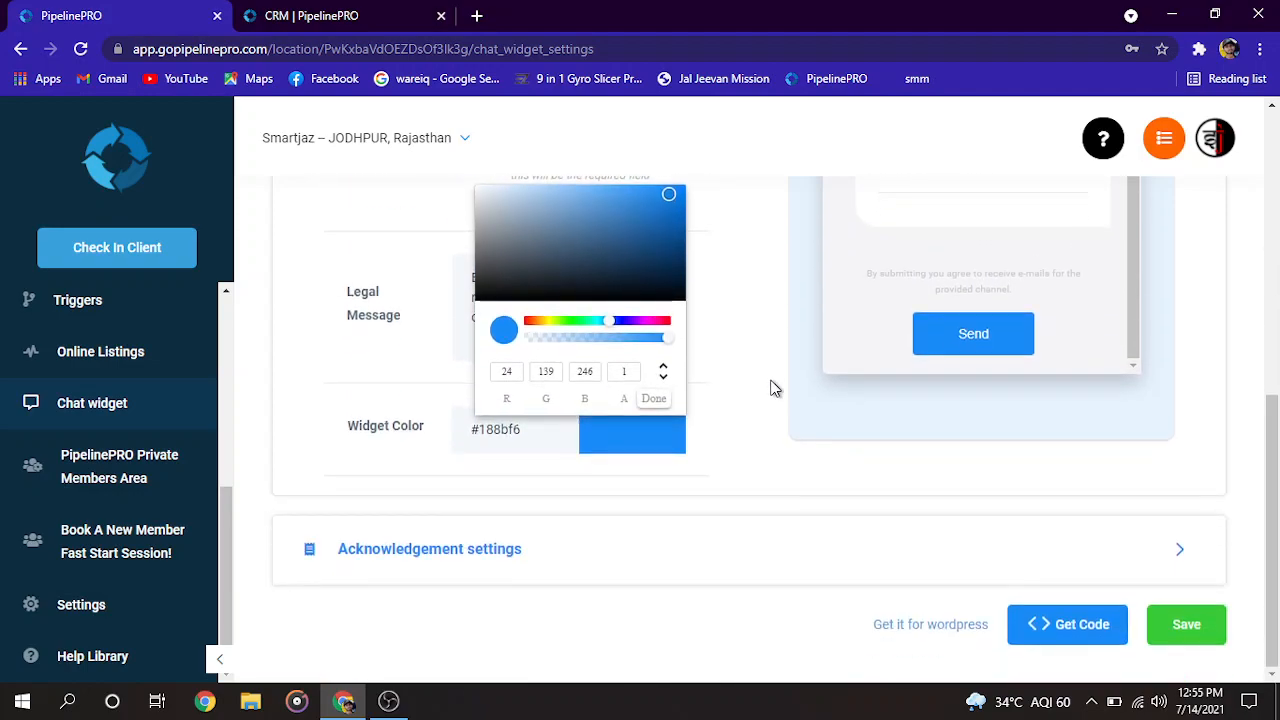
scroll(670, 600, "up", 2)
left_click(657, 594)
scroll(753, 499, "down", 2)
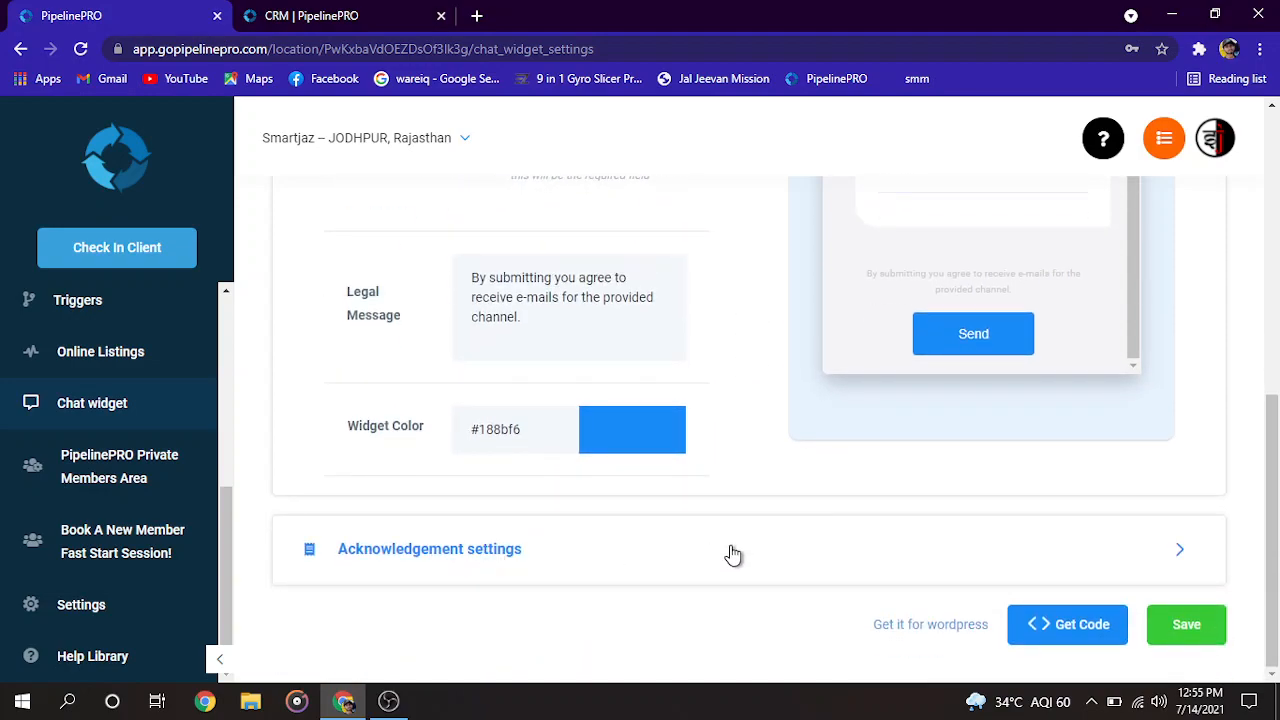
Expand Acknowledgement settings, compare the support contact, greeting and message with the chat preview, and collapse the section.
scroll(972, 346, "up", 2)
scroll(960, 269, "down", 2)
left_click(896, 535)
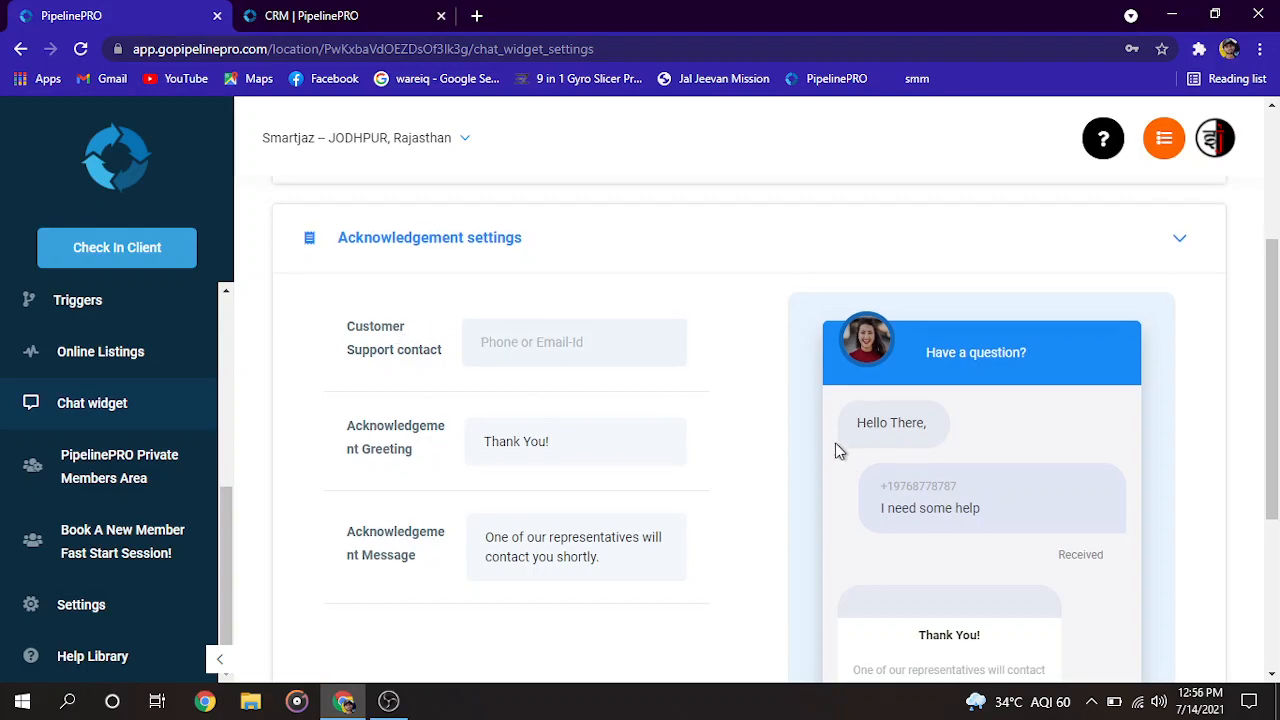
scroll(860, 440, "down", 2)
scroll(530, 270, "up", 2)
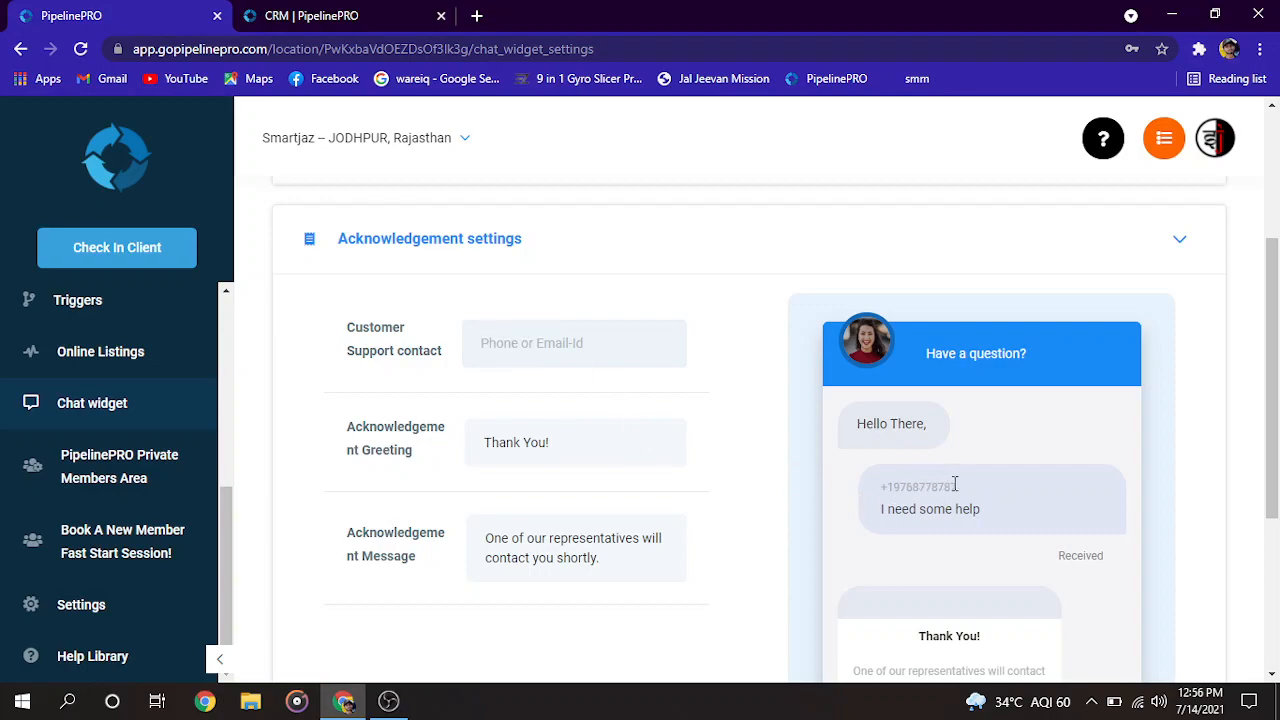
left_click_drag(949, 483, 876, 489)
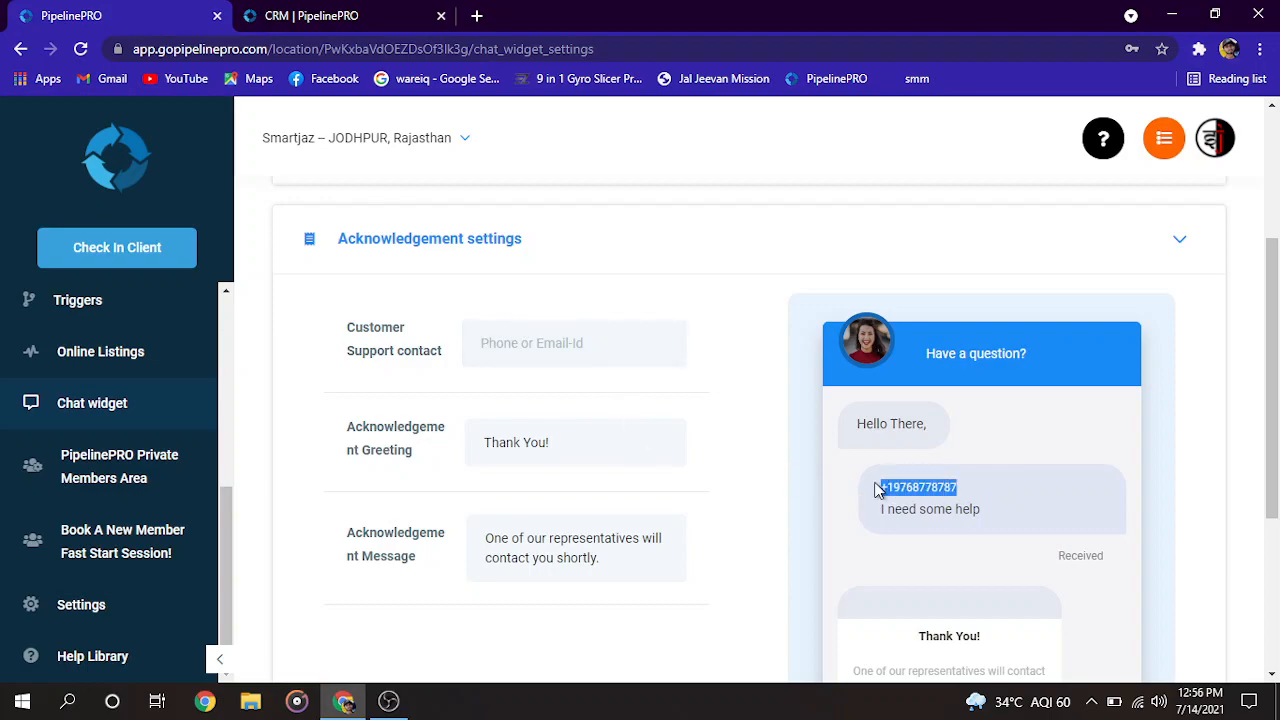
left_click(494, 342)
scroll(562, 340, "down", 2)
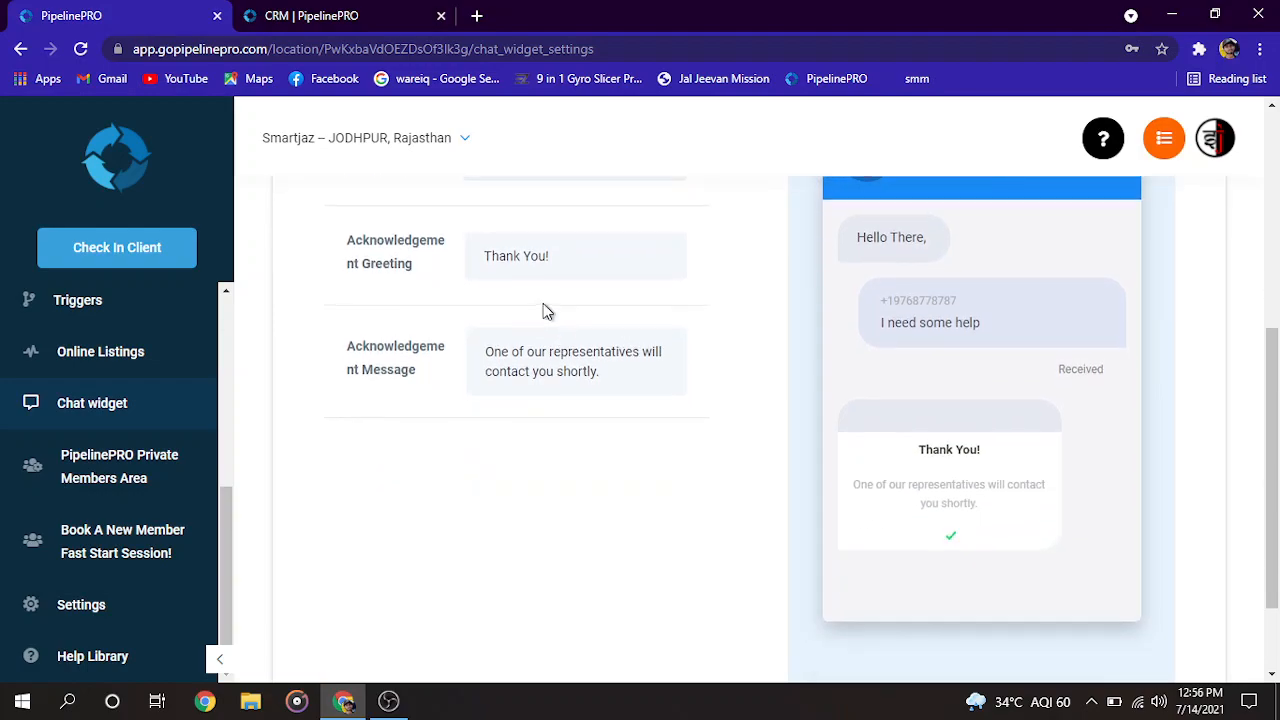
scroll(547, 311, "up", 1)
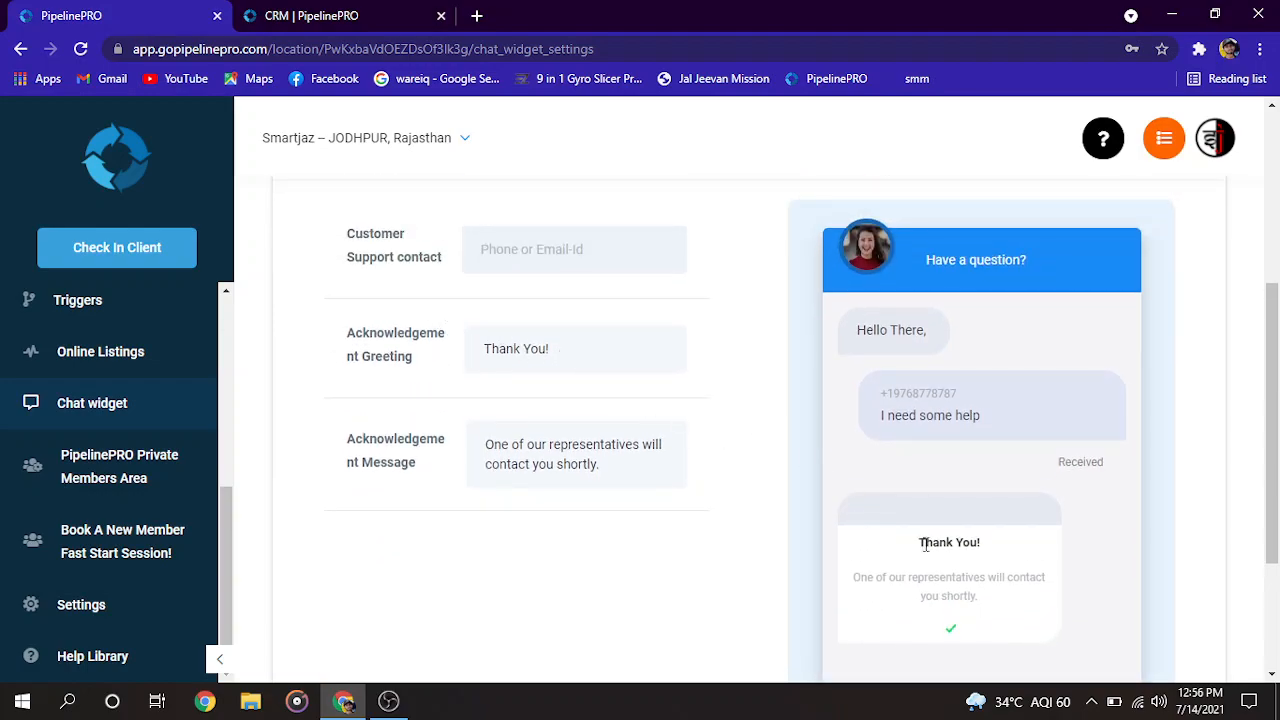
scroll(510, 413, "down", 1)
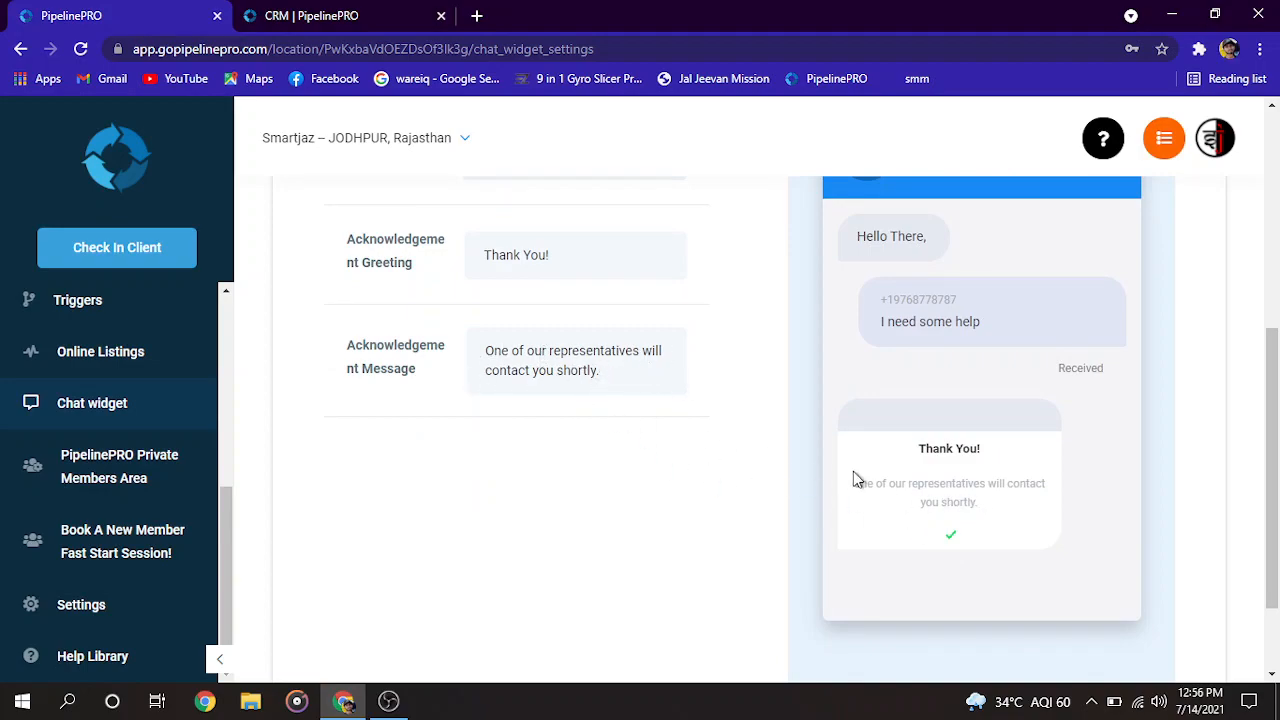
scroll(516, 367, "up", 3)
scroll(646, 494, "down", 4)
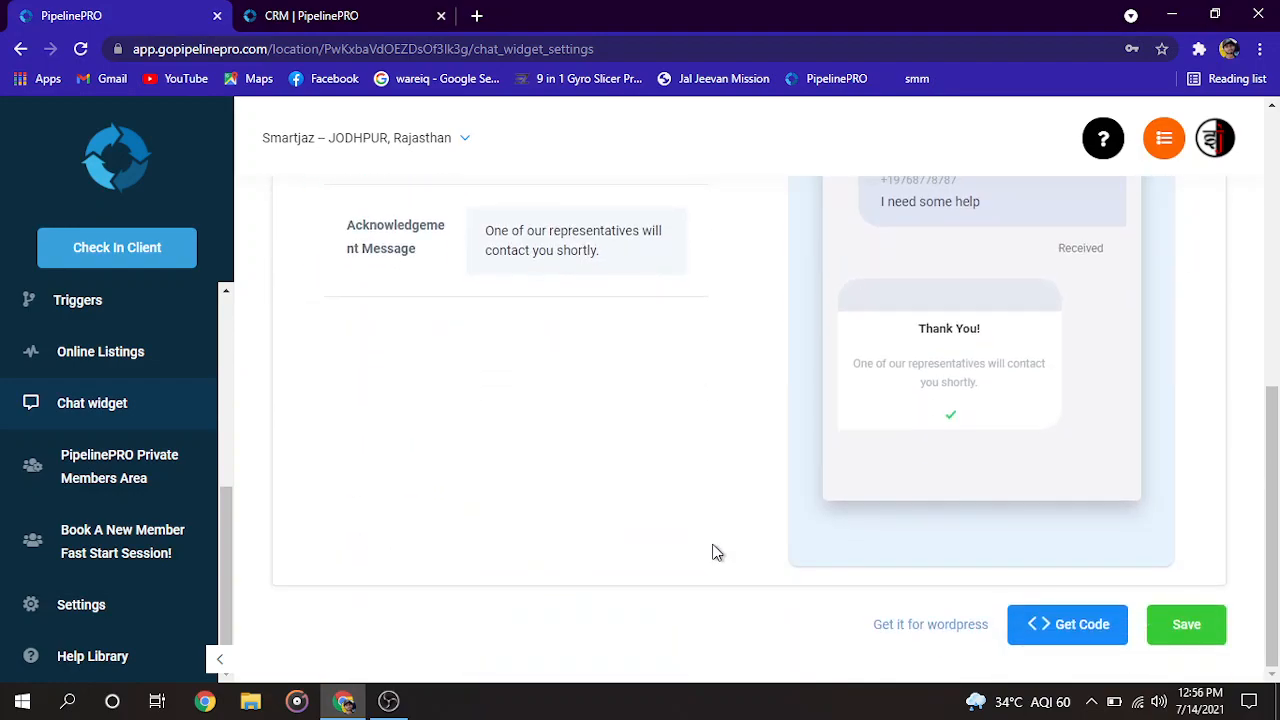
scroll(728, 397, "up", 3)
left_click(787, 313)
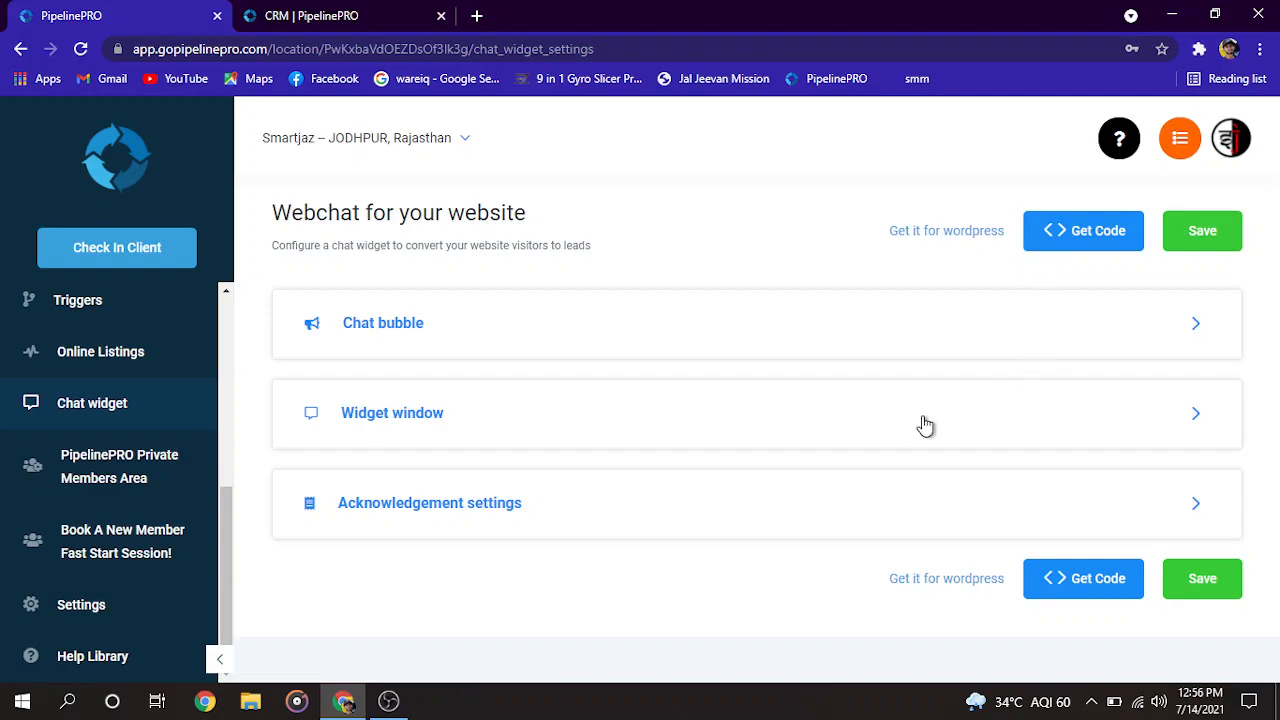
Open the chat widget's WordPress plugin page, review the LeadConnector details, and return to the widget settings.
left_click(948, 238)
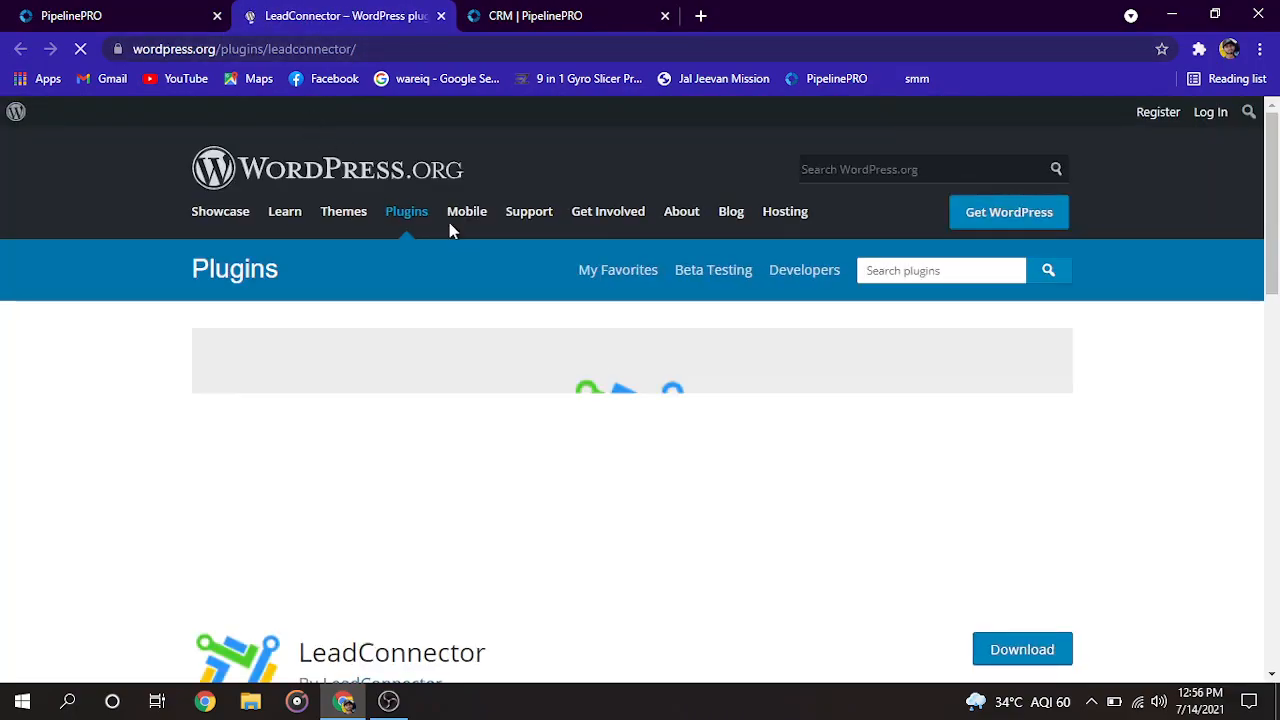
scroll(517, 371, "down", 4)
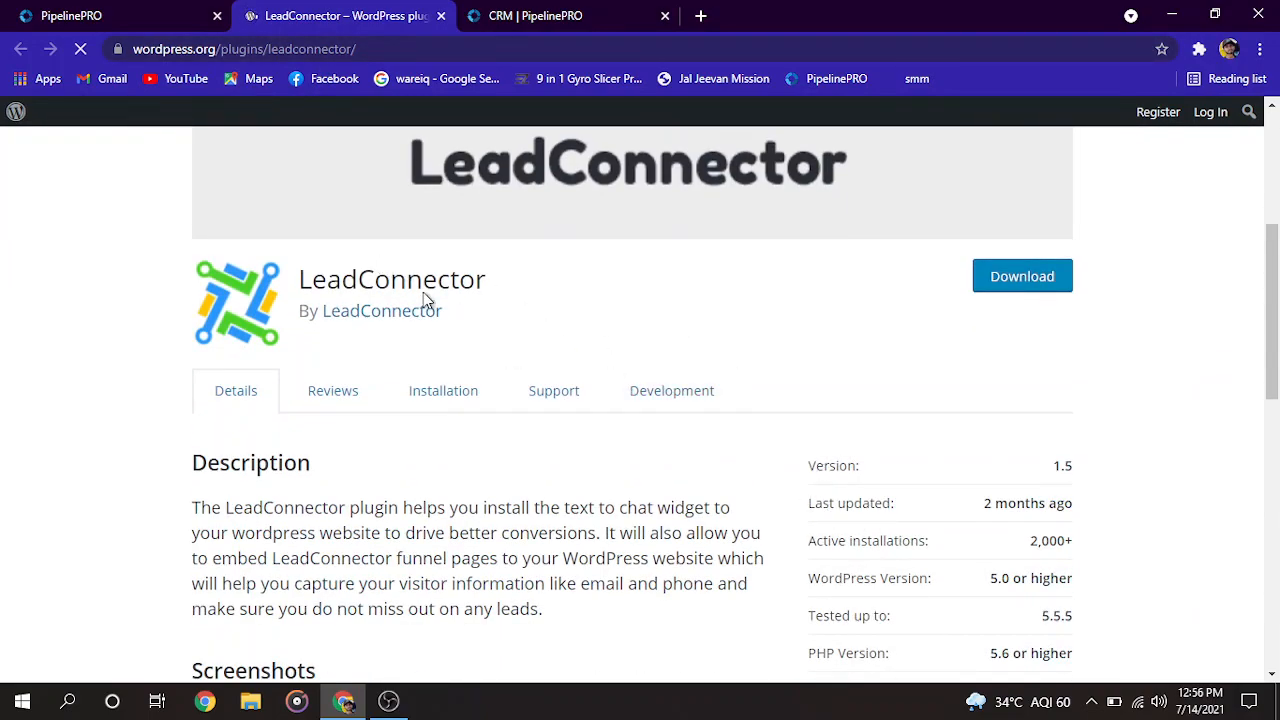
scroll(480, 400, "up", 3)
scroll(520, 475, "down", 2)
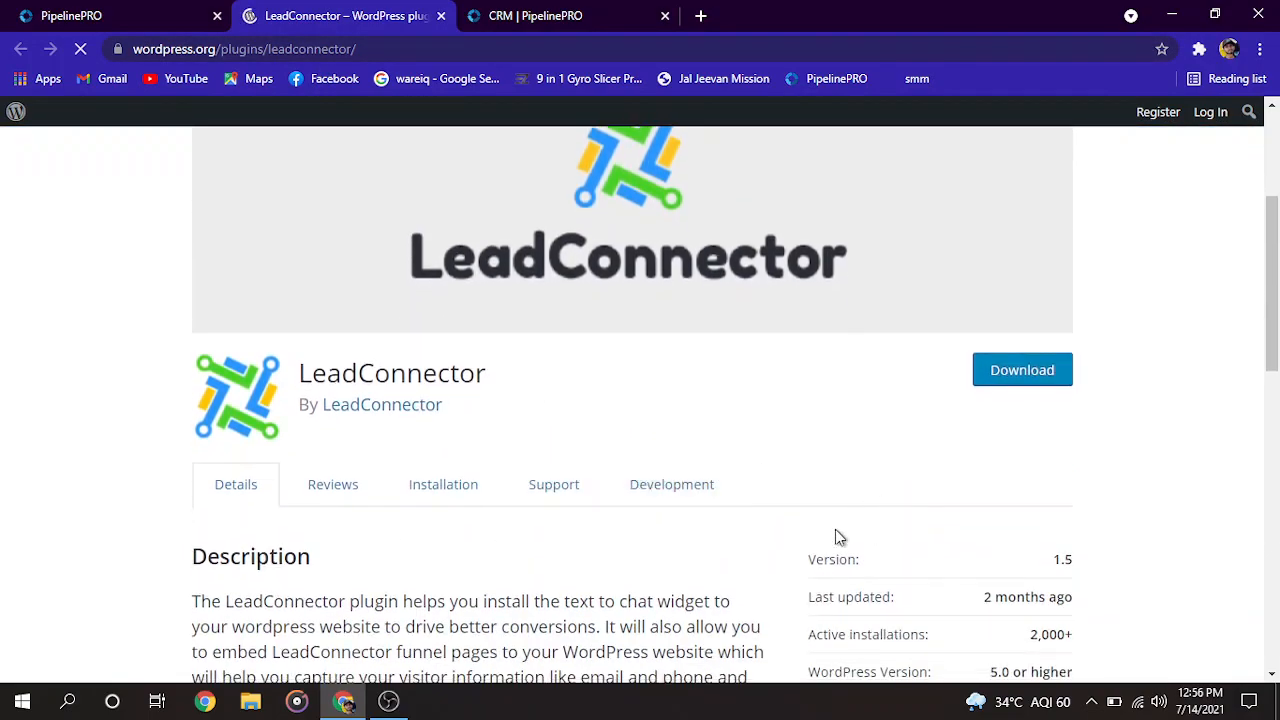
left_click(440, 16)
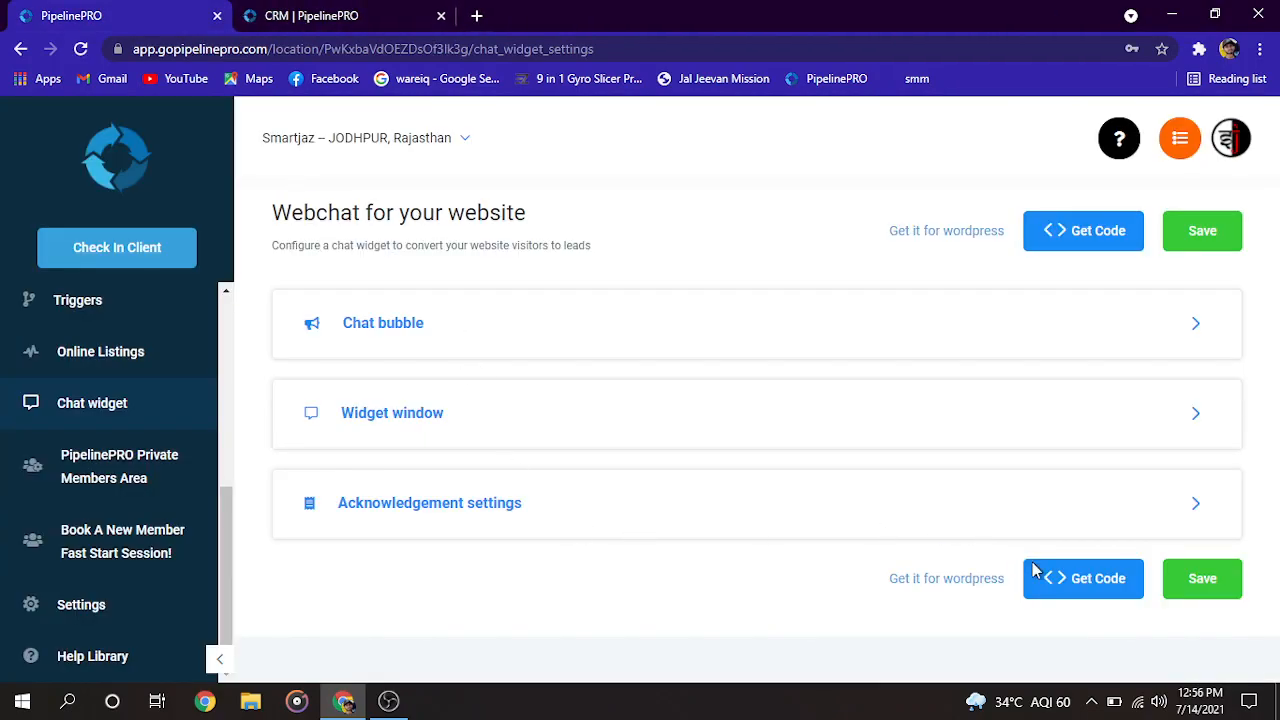
Get the chat widget's body code for the website, copy it, and close the code dialog.
left_click(1050, 233)
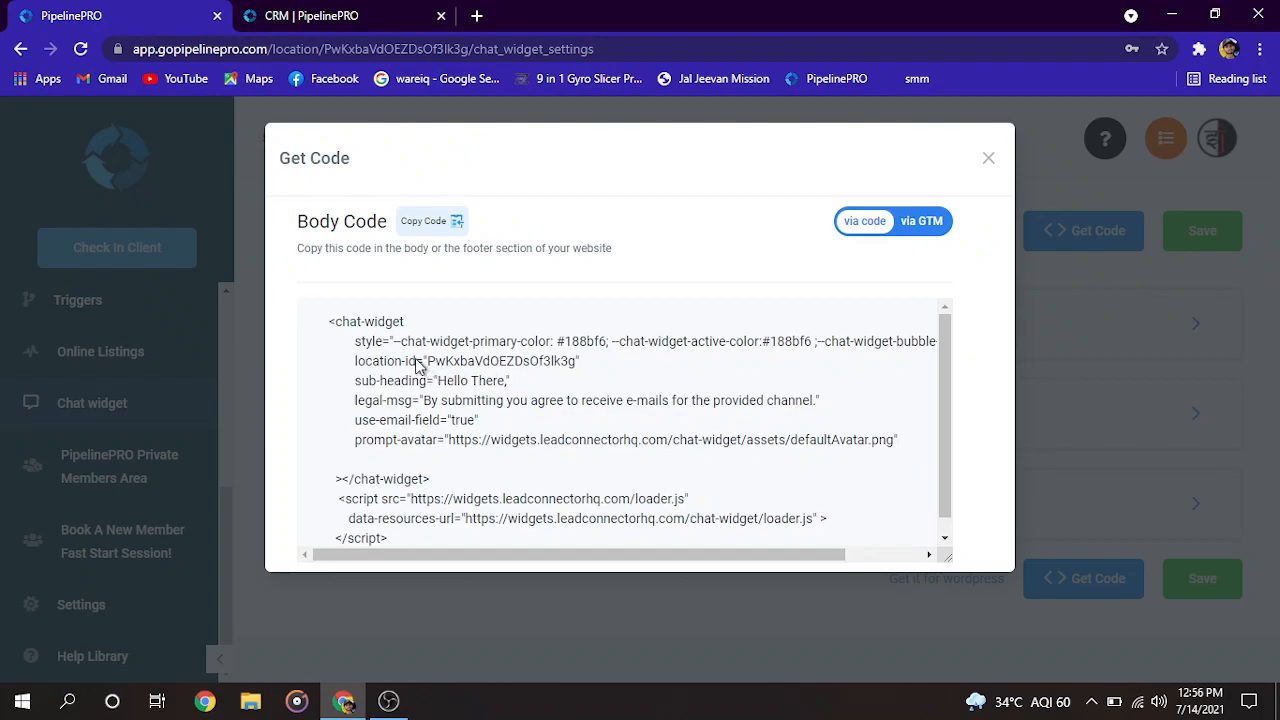
scroll(422, 369, "down", 1)
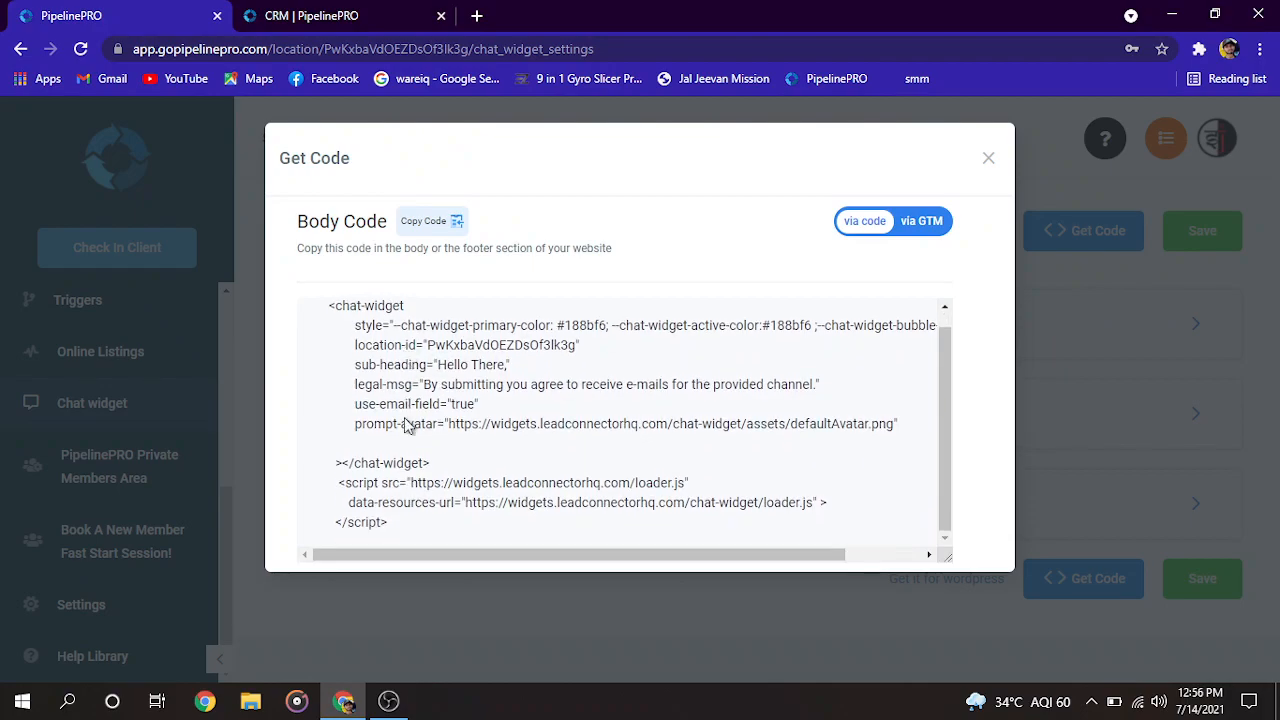
left_click(437, 225)
left_click(989, 159)
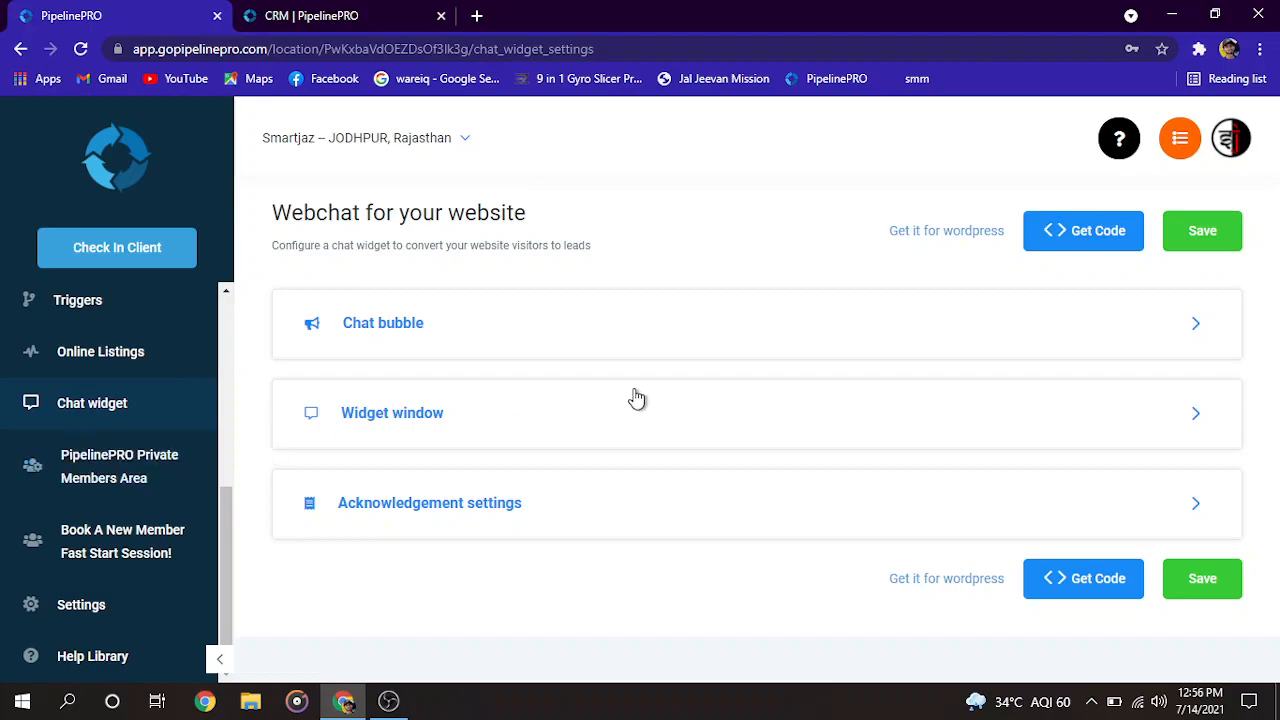
Open the live chat widget on the PipelinePRO public website, review its message form, and close the chat.
left_click(327, 12)
scroll(1070, 557, "down", 2)
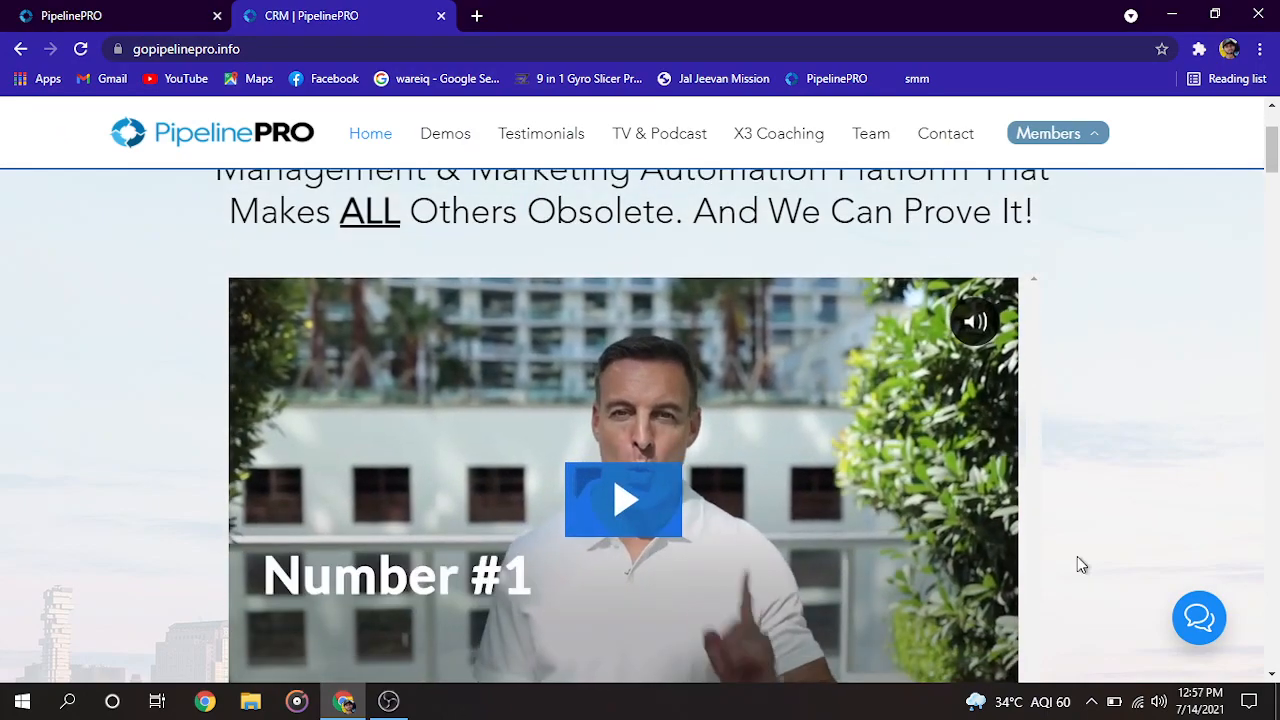
left_click(1206, 622)
scroll(1020, 400, "down", 4)
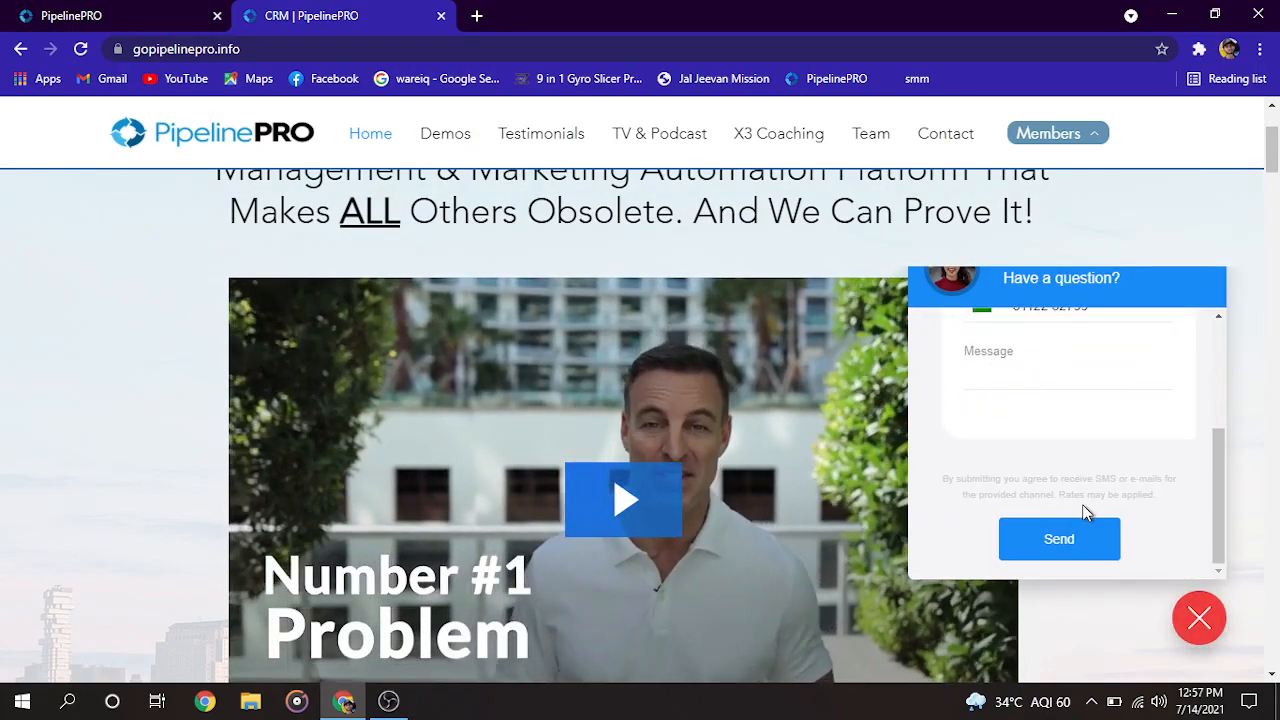
scroll(1157, 523, "up", 1)
scroll(1160, 540, "down", 2)
left_click(1199, 617)
scroll(720, 519, "up", 2)
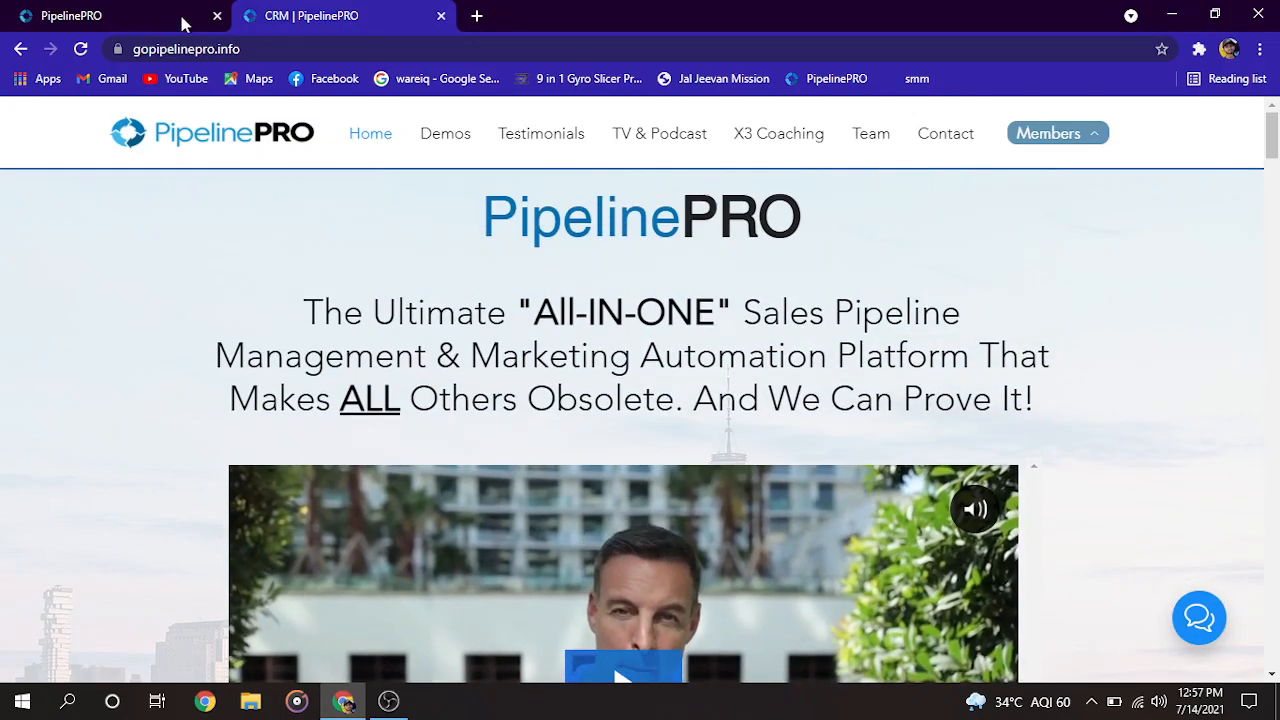
Return to the PipelinePRO account, open Contacts / Smart lists, review the contact records, and collapse the Contacts group.
left_click(183, 24)
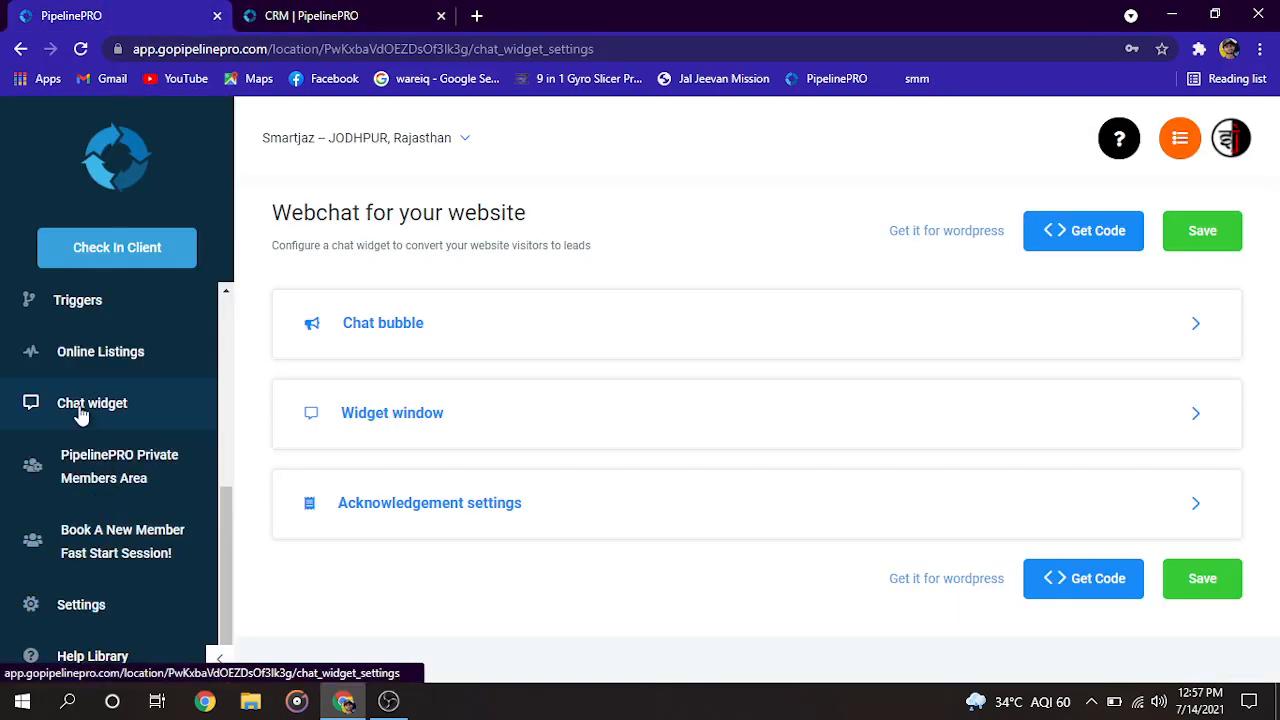
scroll(82, 414, "up", 3)
left_click(88, 481)
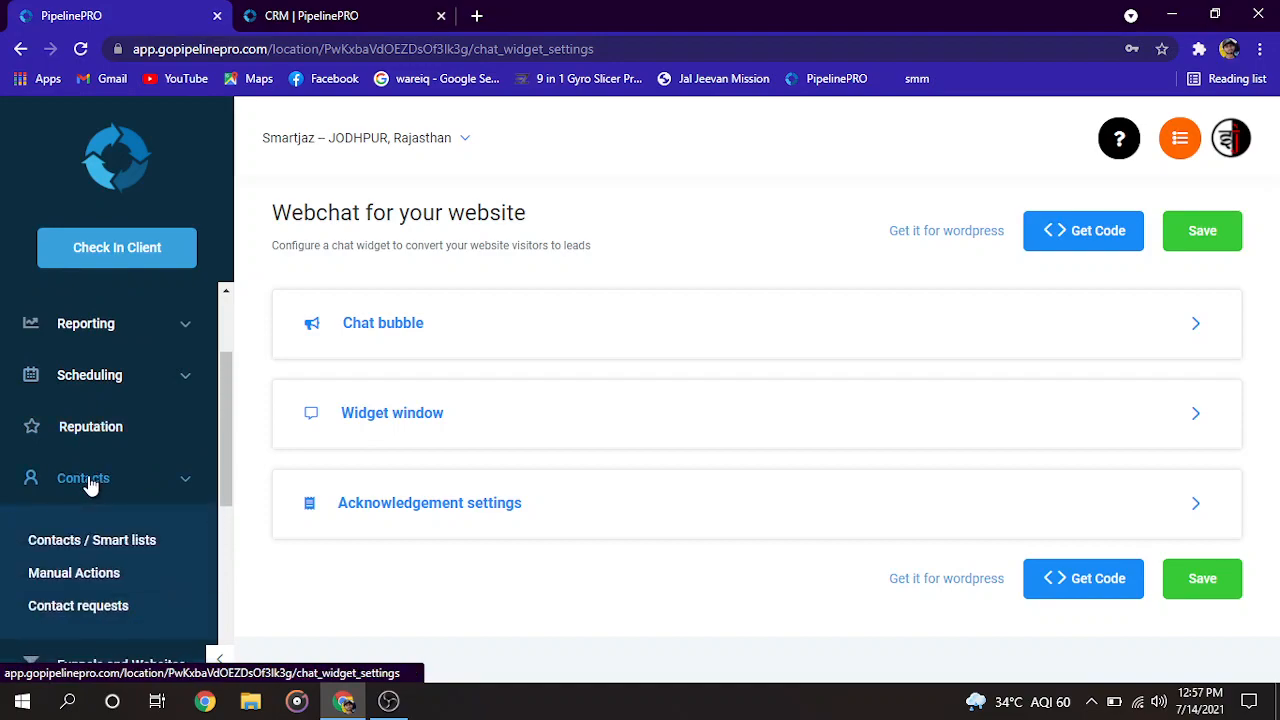
left_click(94, 548)
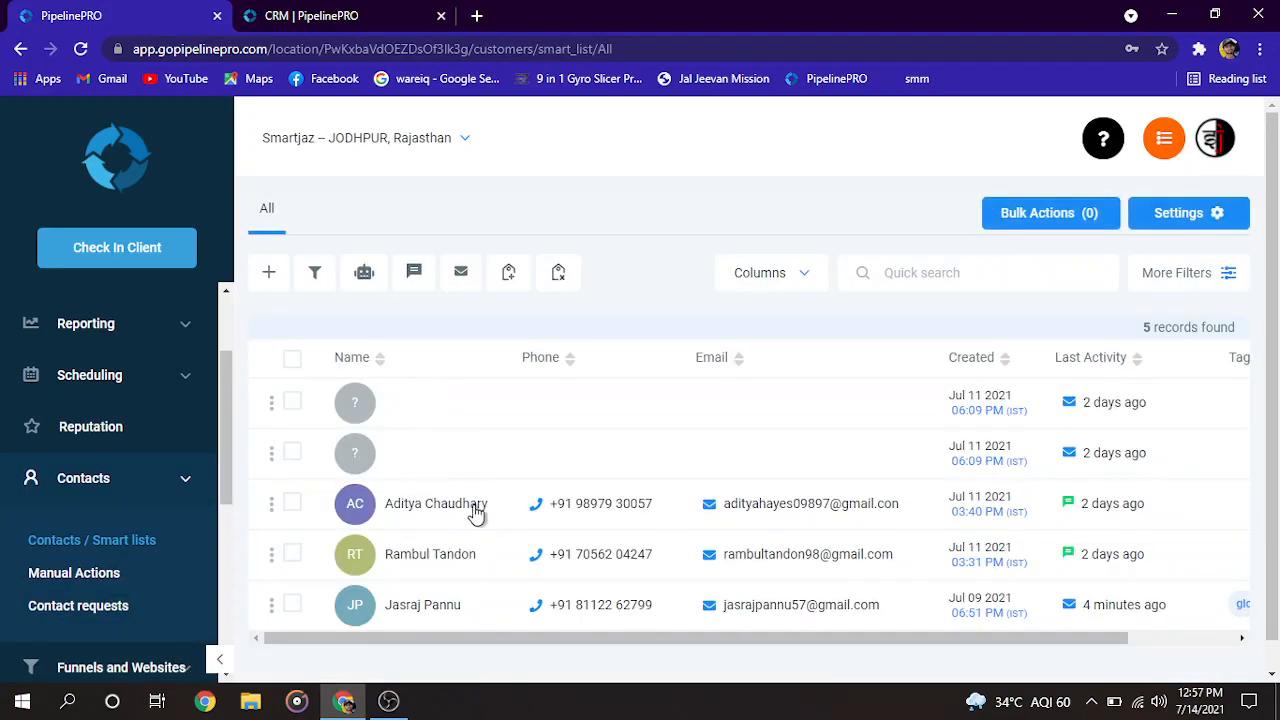
scroll(468, 500, "down", 1)
scroll(420, 414, "up", 1)
scroll(343, 456, "down", 1)
scroll(343, 456, "down", 1)
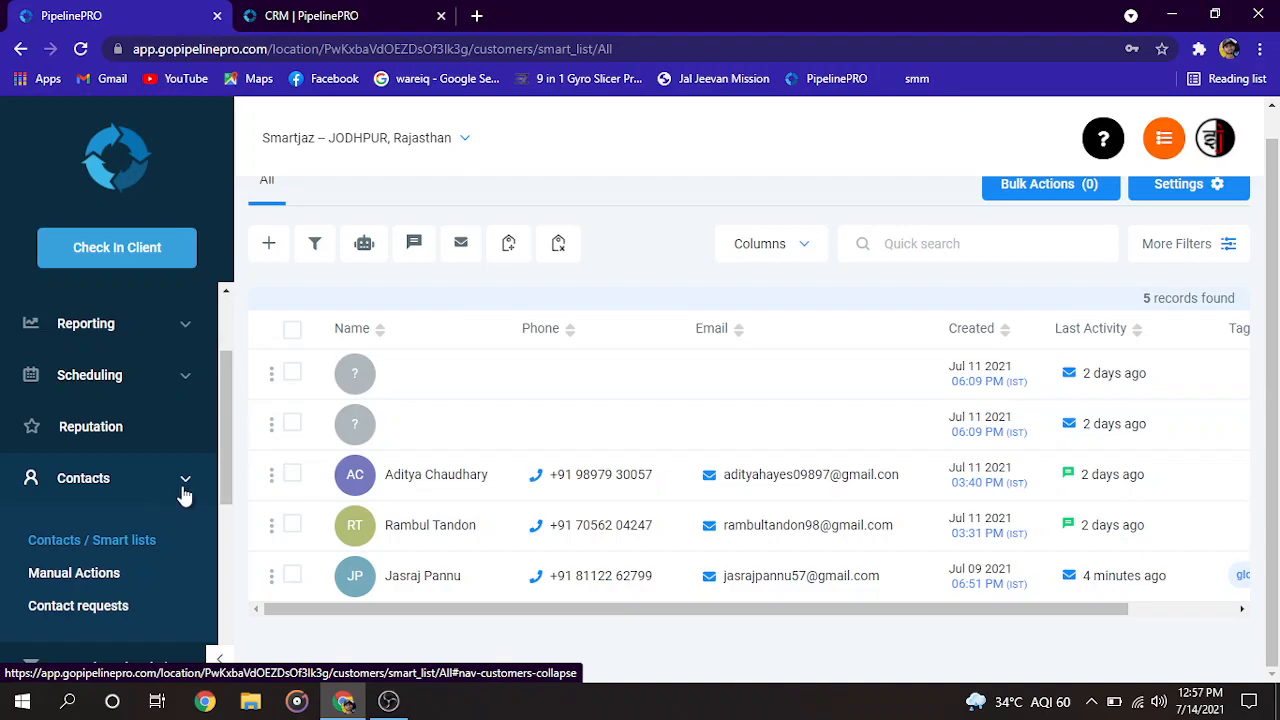
left_click(186, 484)
Open the PipelinePRO Private Members Area and close the public website's browser tab.
scroll(114, 404, "down", 2)
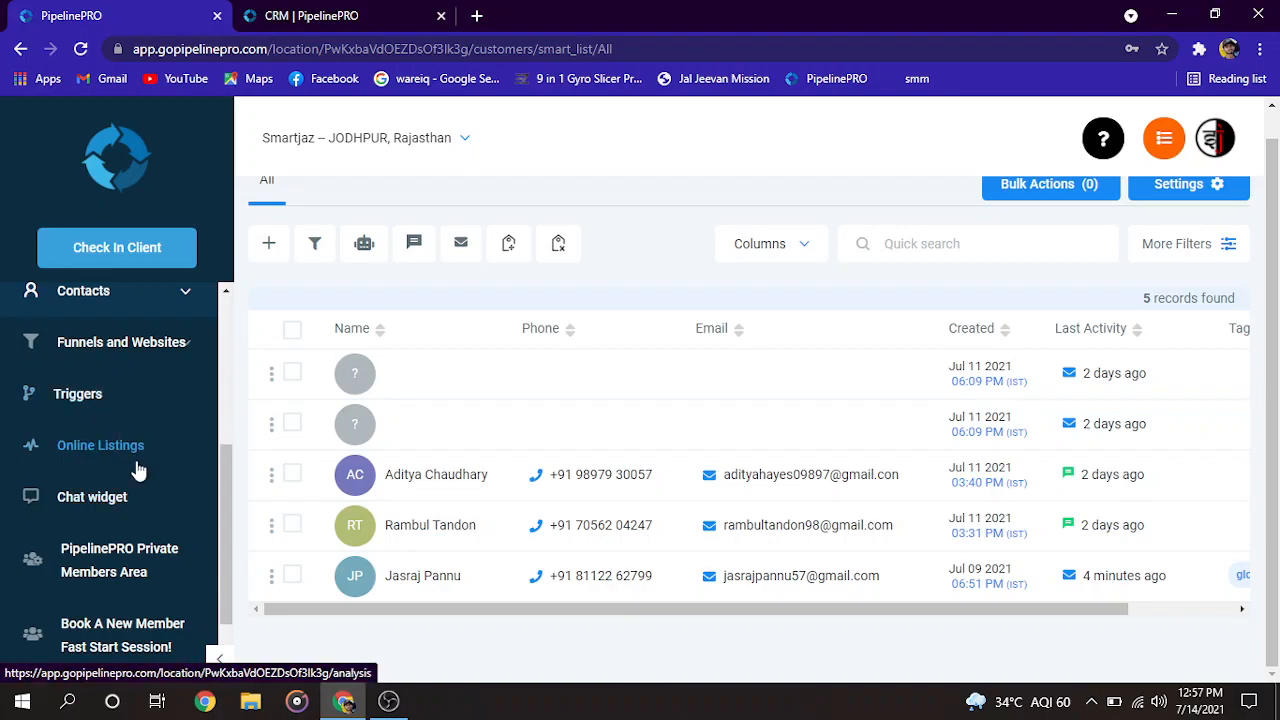
scroll(135, 547, "down", 2)
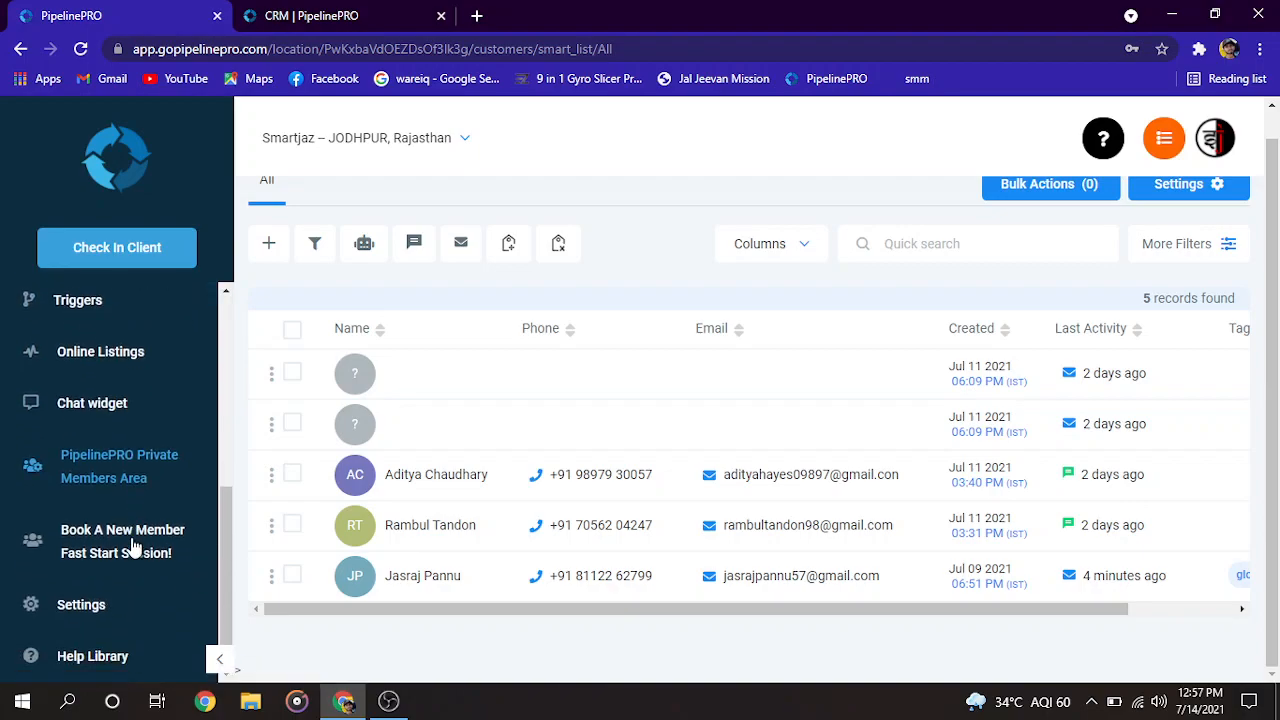
left_click(110, 470)
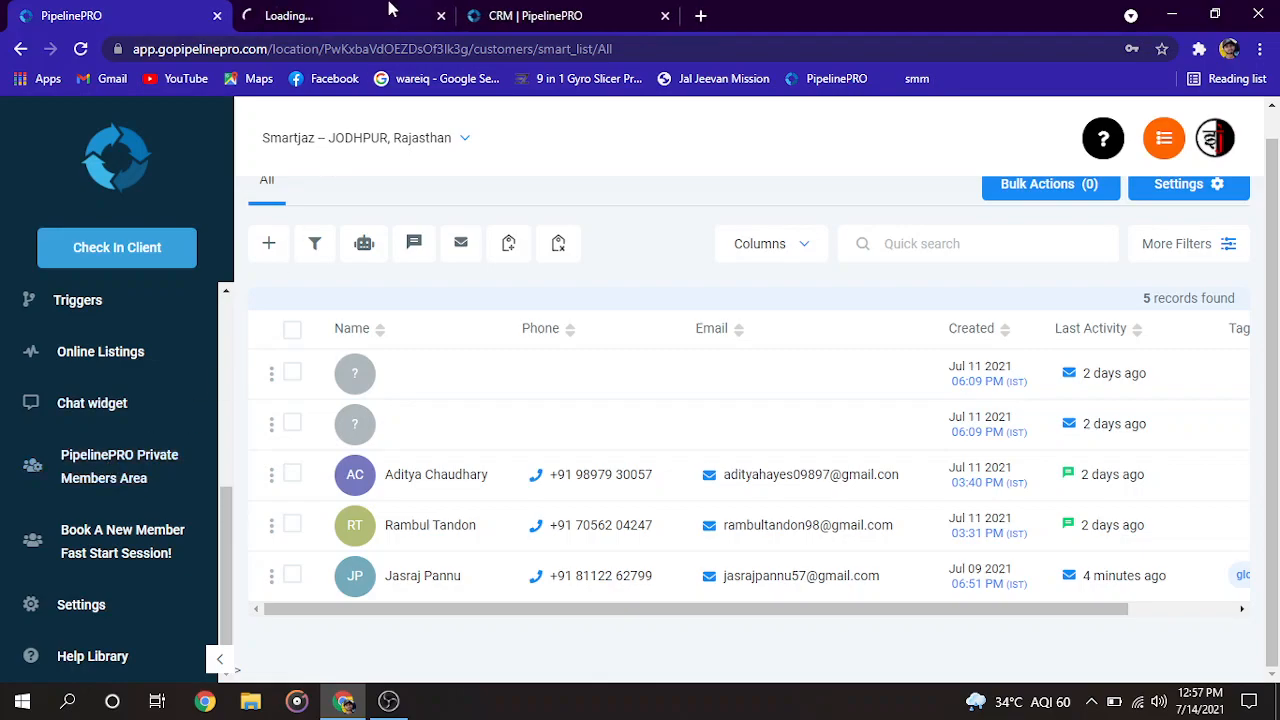
left_click(666, 17)
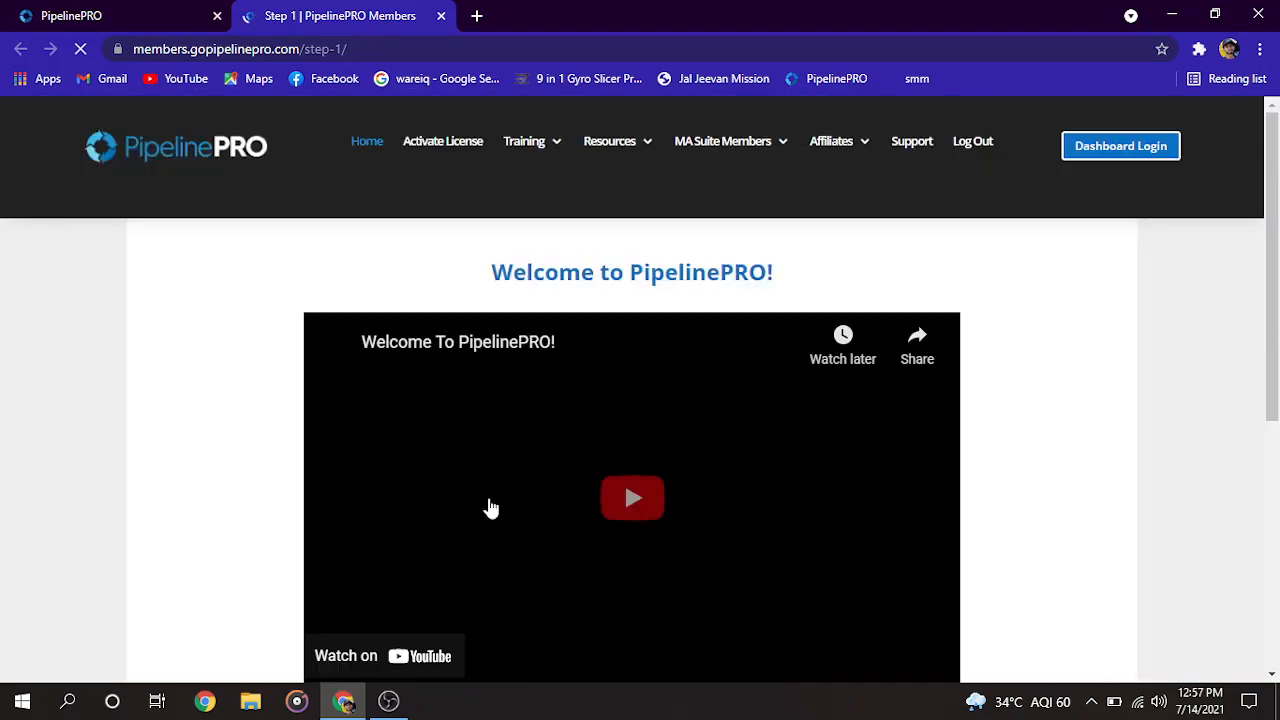
Look through the members area's Step 1 welcome page and its introductory video.
scroll(524, 478, "down", 3)
scroll(500, 402, "up", 3)
scroll(578, 446, "down", 2)
scroll(500, 380, "down", 1)
scroll(414, 306, "up", 3)
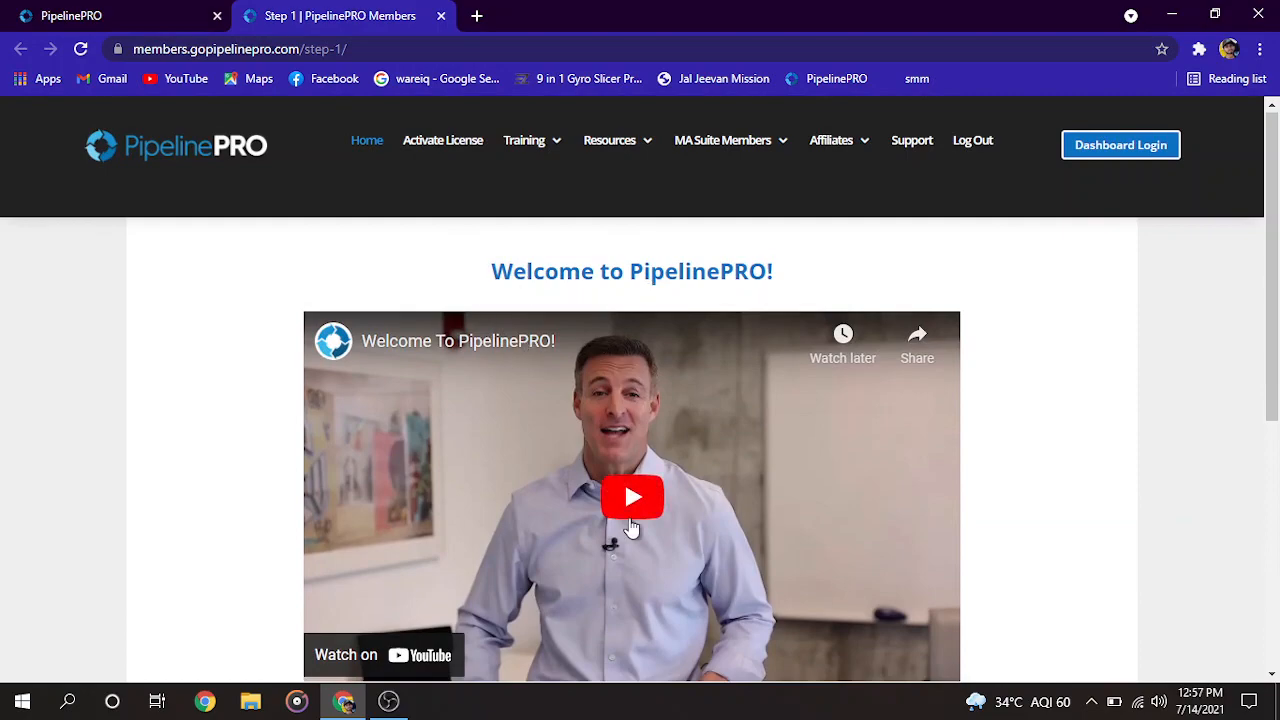
scroll(600, 460, "down", 2)
scroll(520, 437, "up", 2)
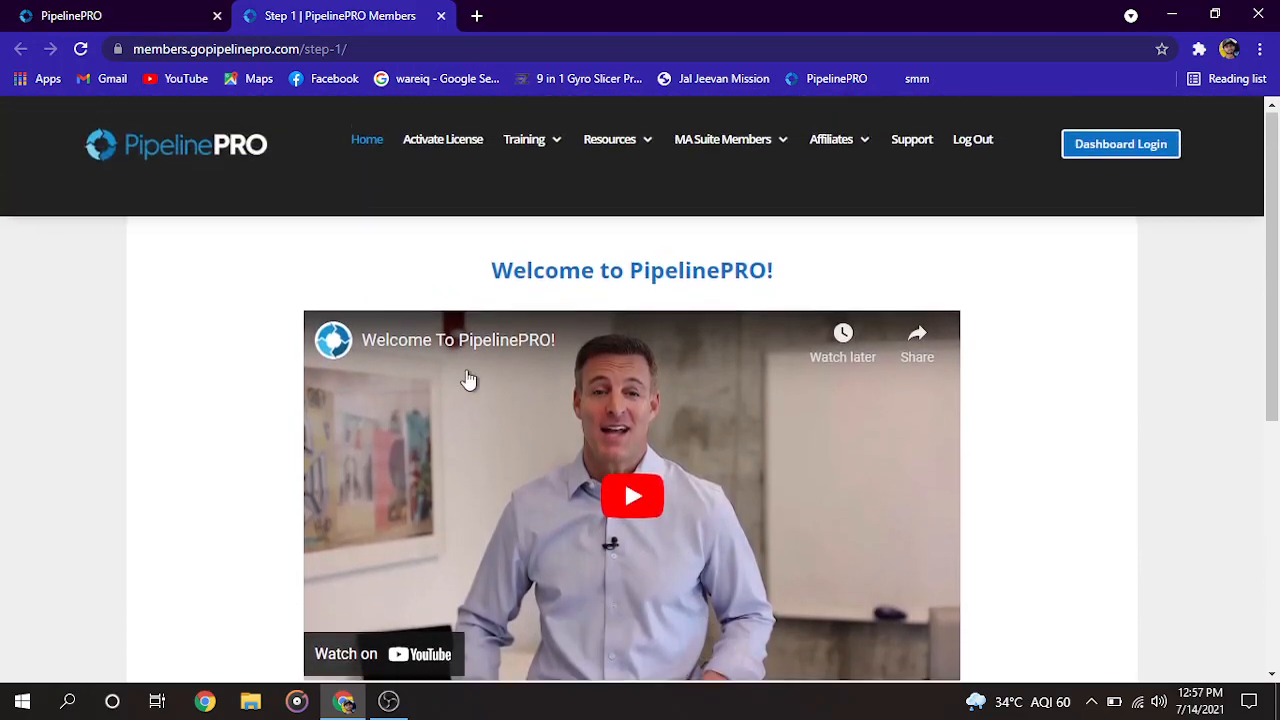
Open the members area's Activate License page and review the fields of the lifetime license form.
left_click(437, 146)
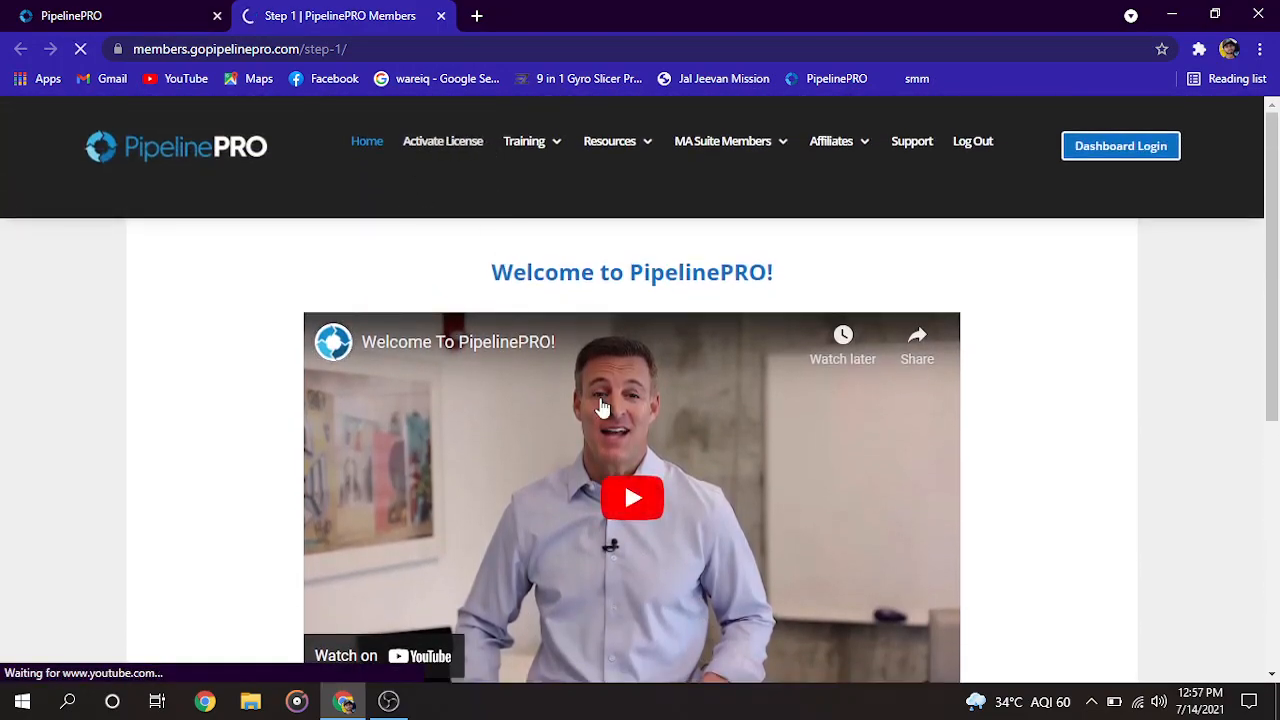
scroll(614, 540, "down", 3)
scroll(589, 466, "down", 10)
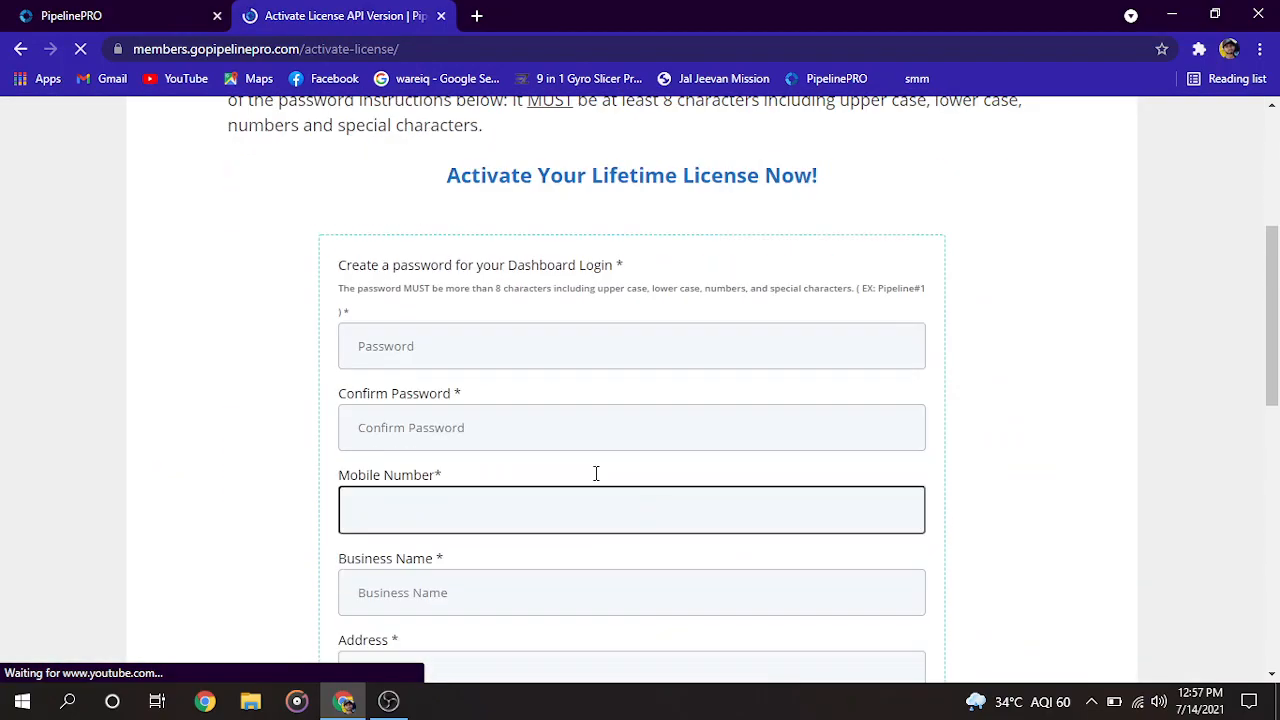
scroll(640, 420, "up", 10)
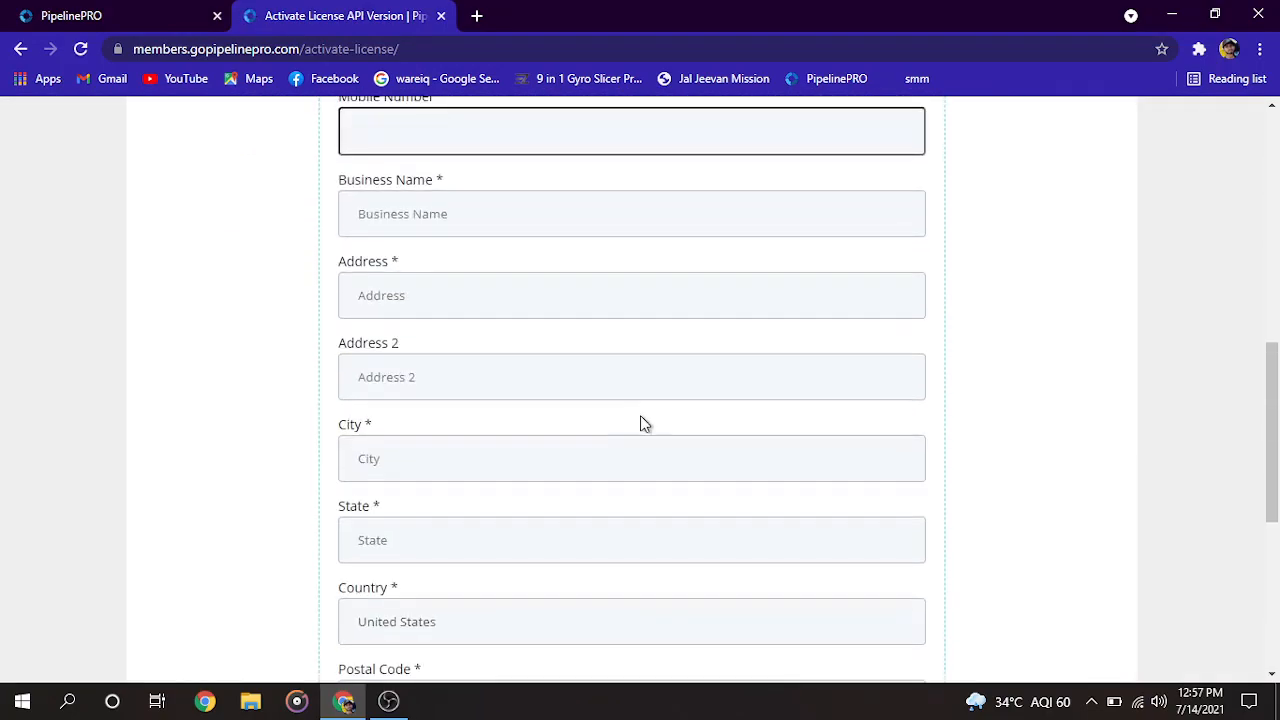
Examine the Training, Resources, MA Suite Members and Affiliates options in the members area's site navigation.
left_click(540, 145)
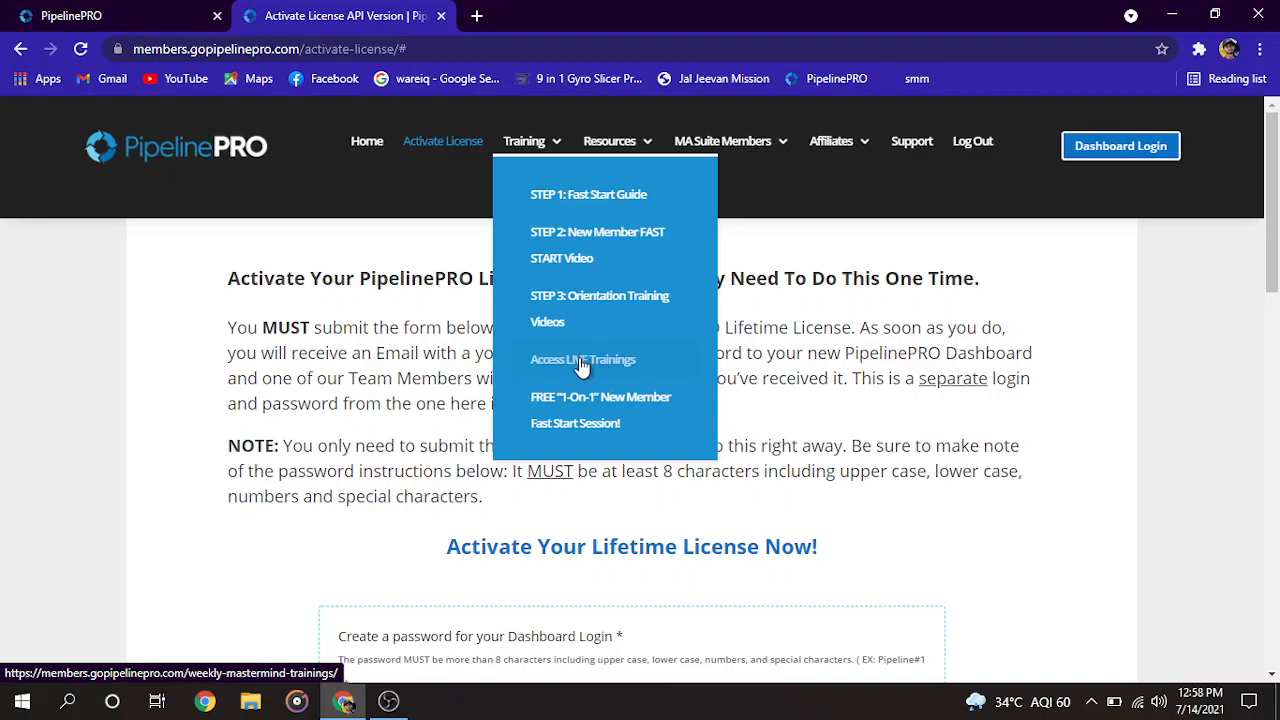
mouse_move(625, 150)
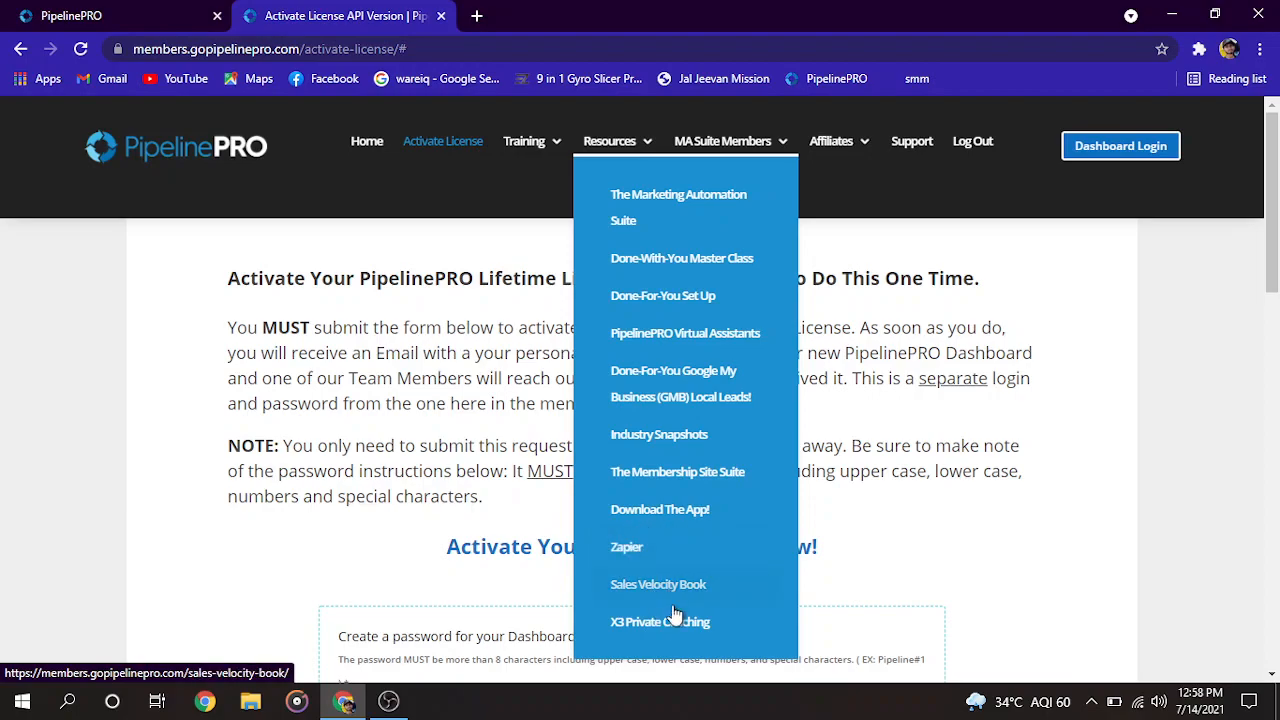
mouse_move(775, 146)
mouse_move(831, 141)
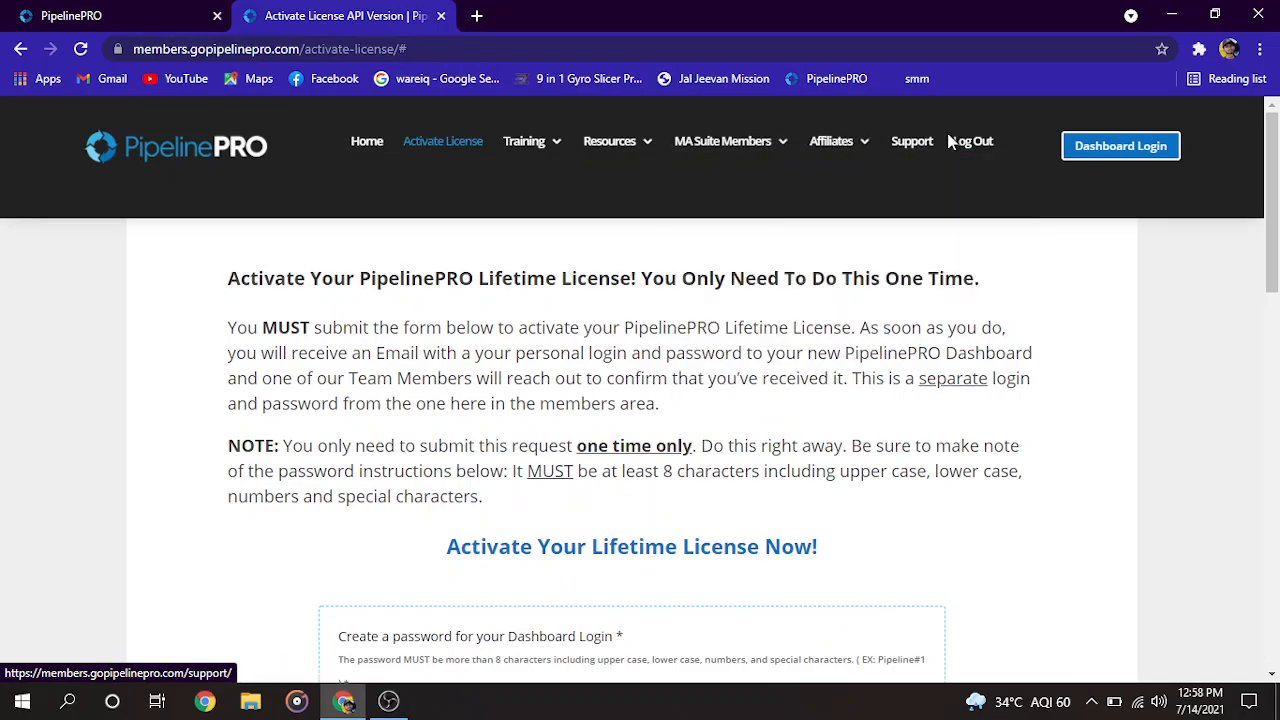
Return to the PipelinePRO account's Settings and go through the Profile, Company, Reputation and Appointment Widget sections.
left_click(148, 12)
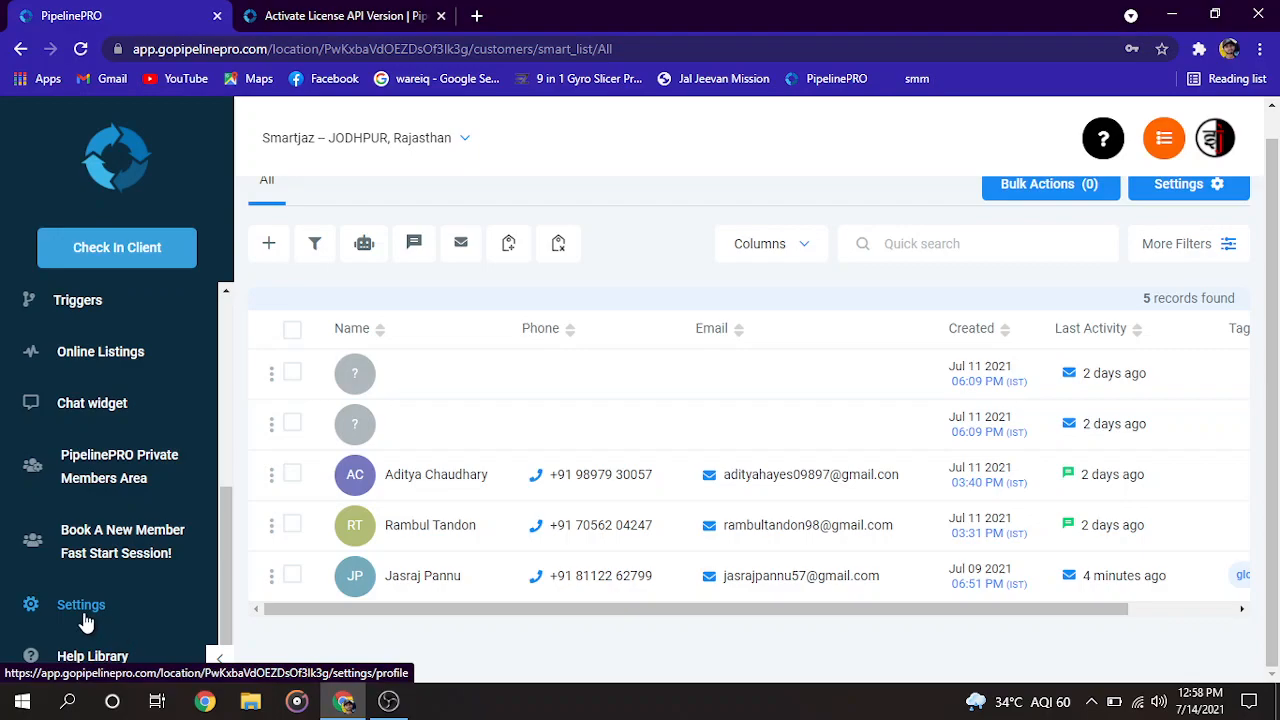
left_click(84, 612)
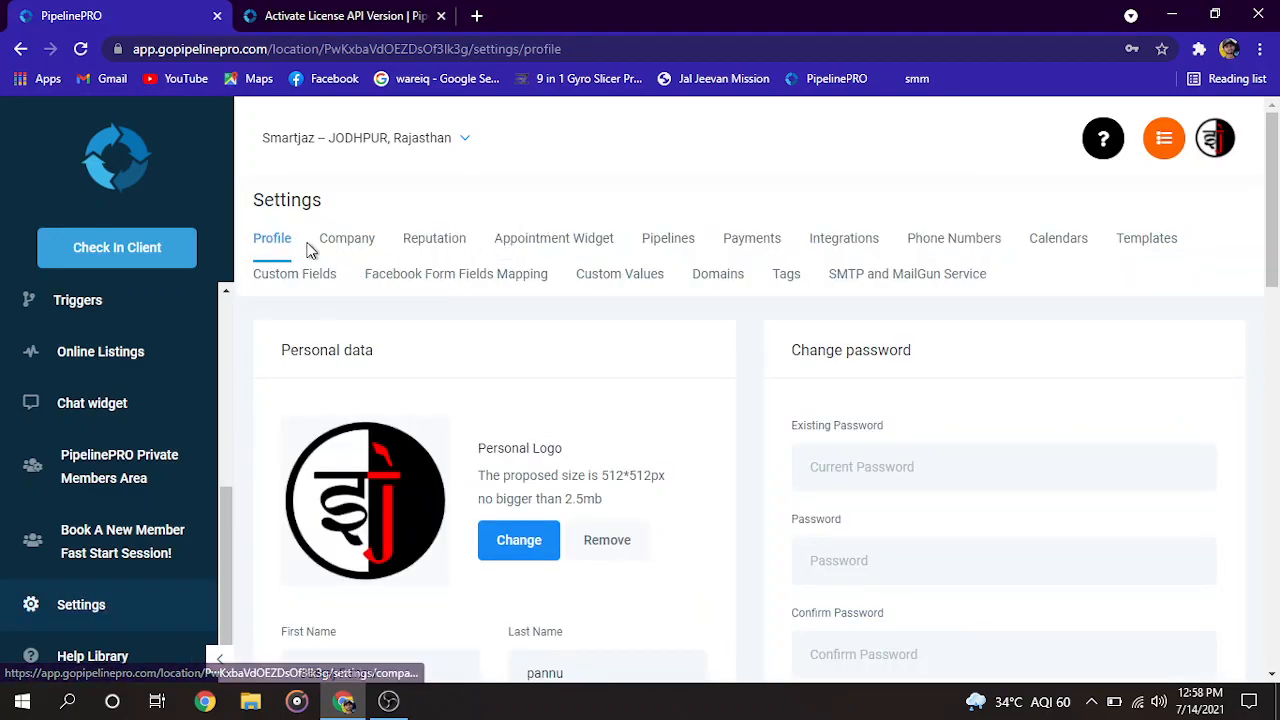
left_click(358, 246)
left_click(432, 244)
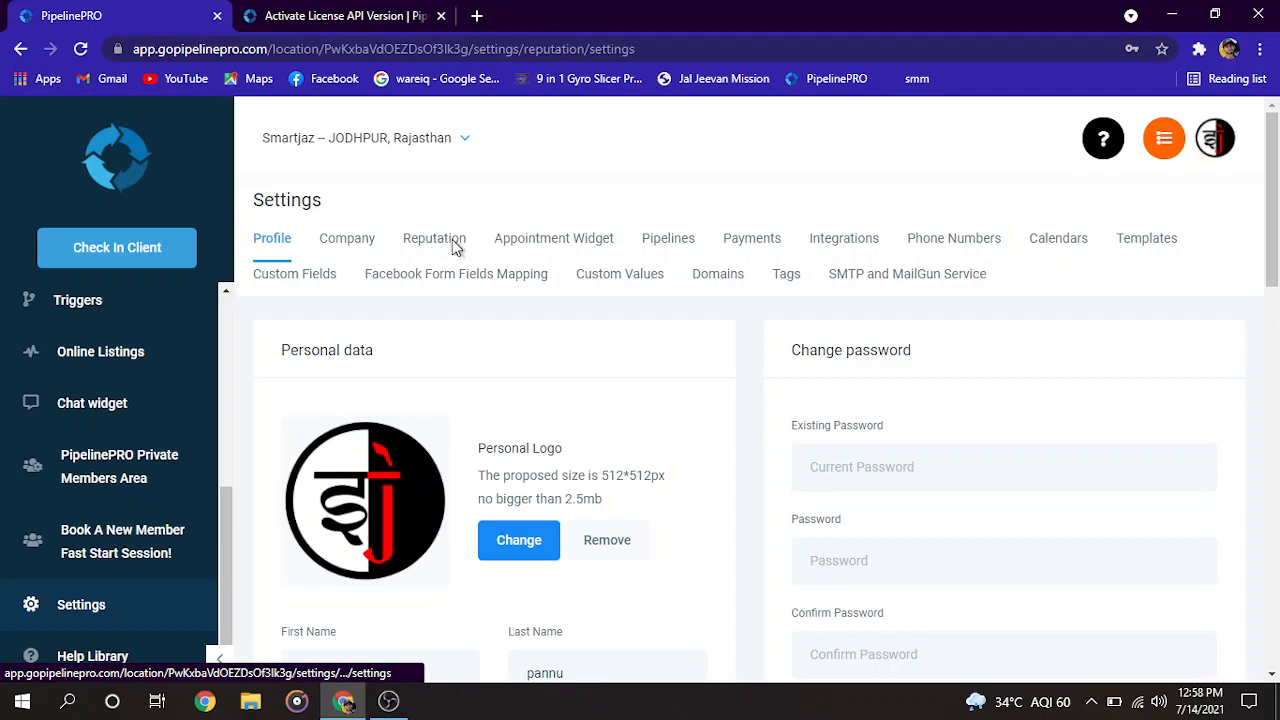
left_click(577, 245)
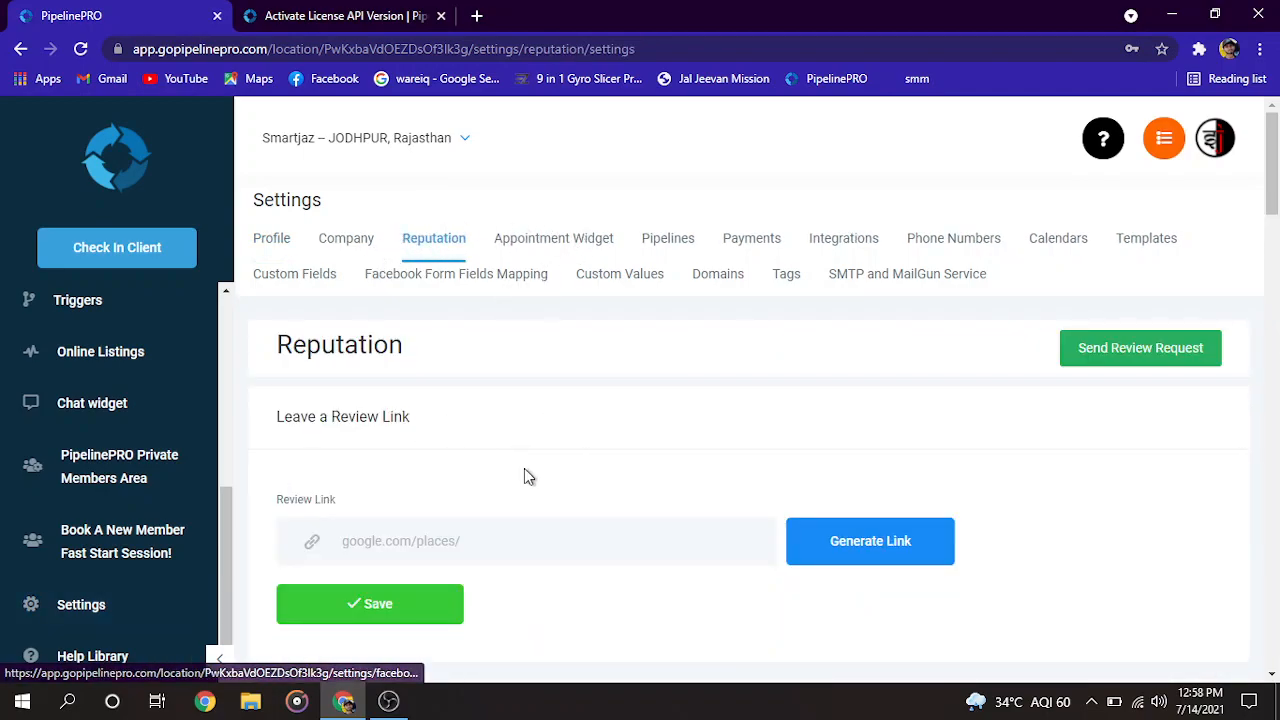
View the Pipelines, Payments and Integrations settings, including the available account connections.
left_click(668, 238)
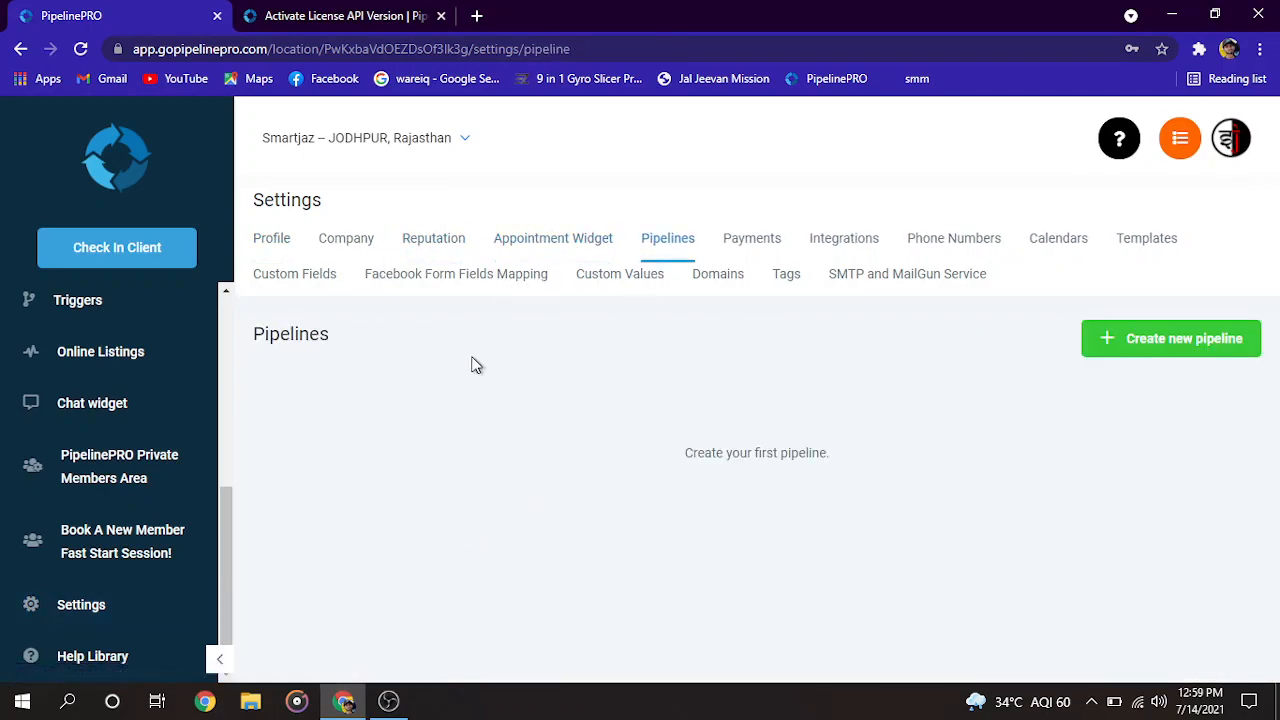
left_click(748, 242)
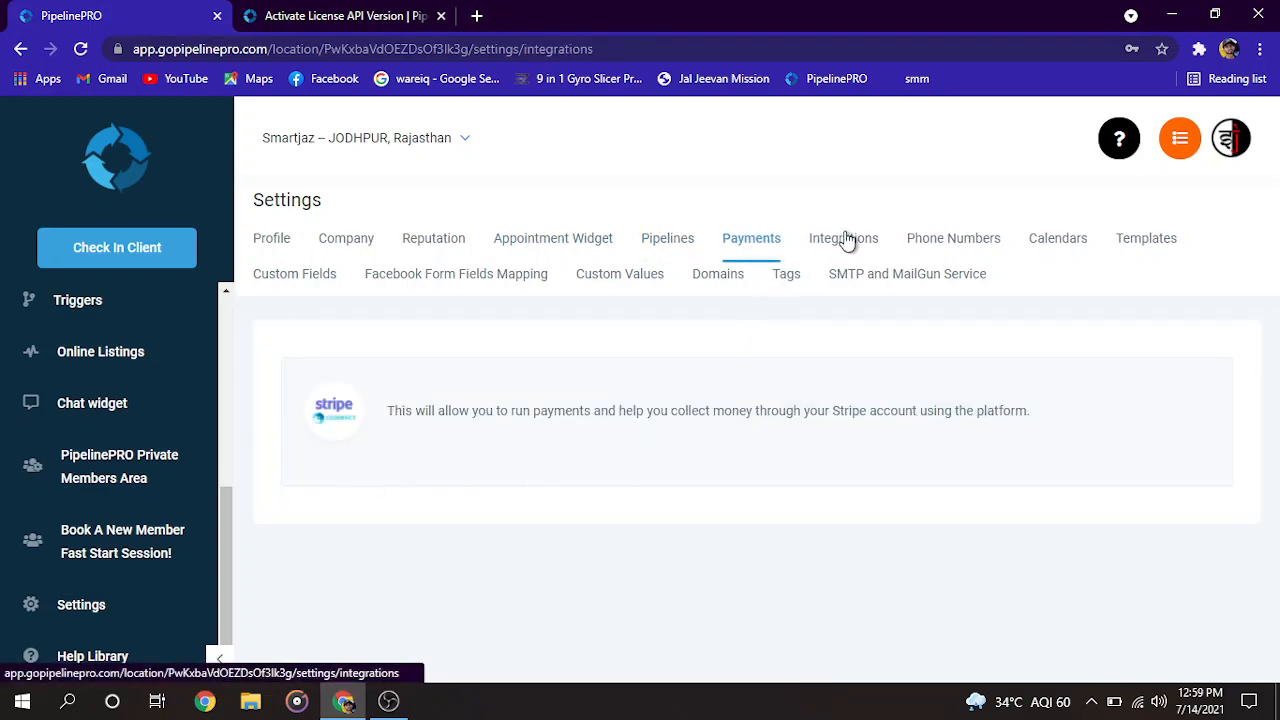
left_click(849, 238)
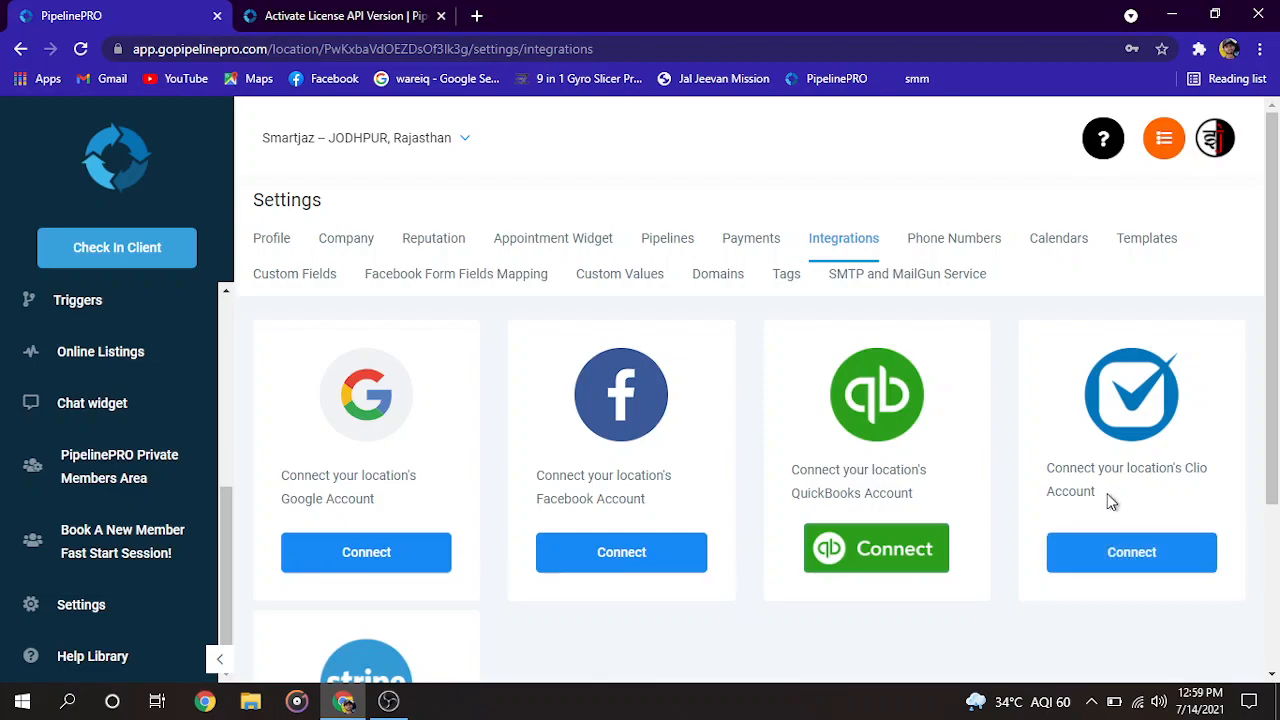
scroll(624, 508, "down", 3)
scroll(906, 600, "up", 5)
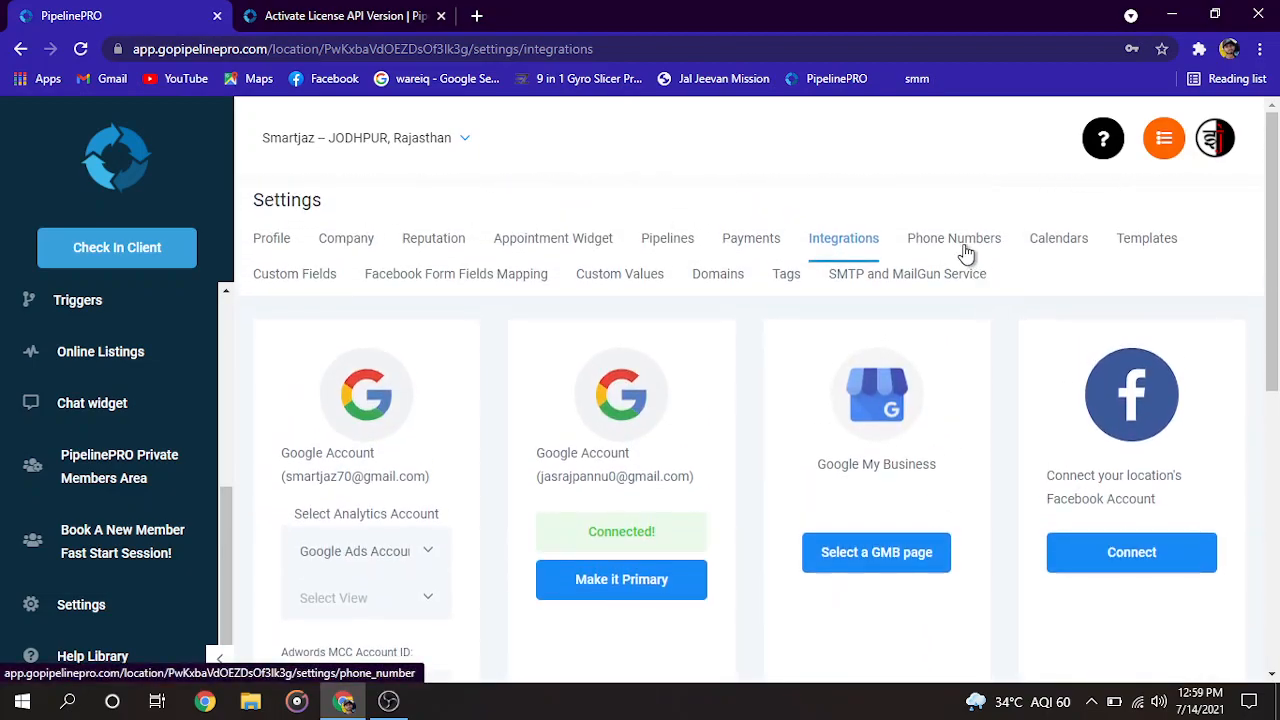
Open the Phone Numbers settings and start a number pool that tracks visitor activity for all visitors.
left_click(985, 250)
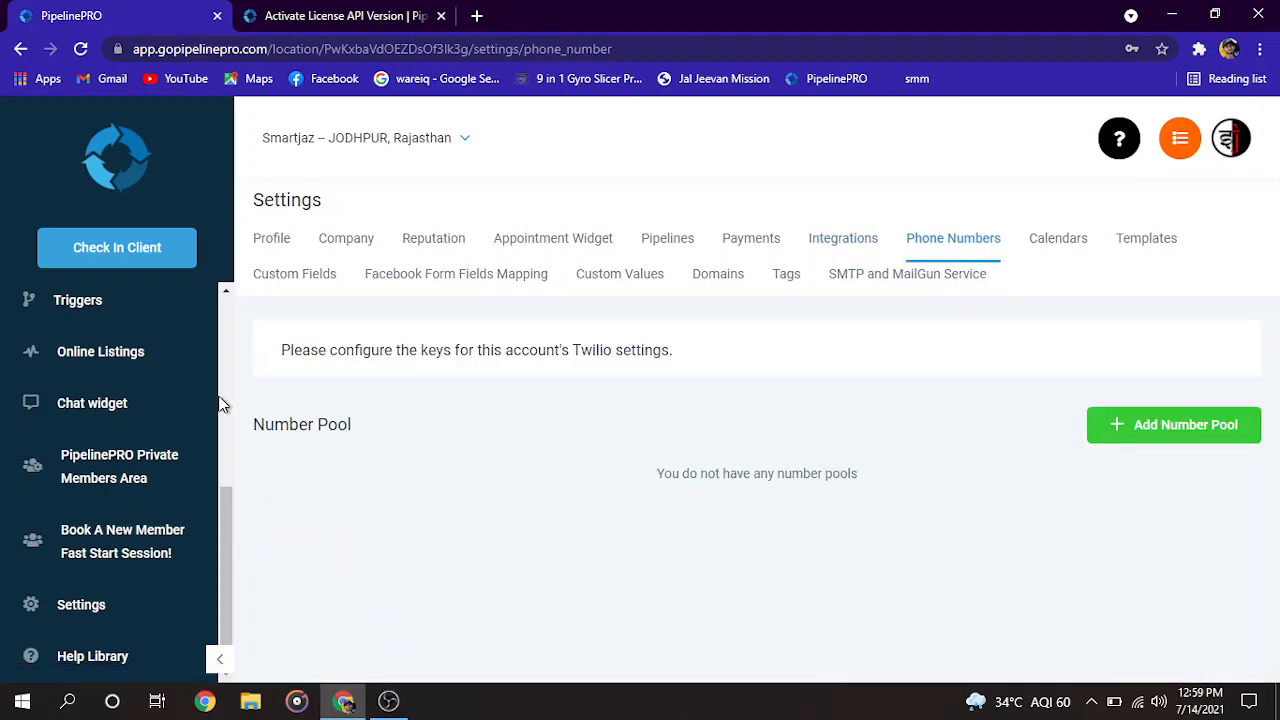
scroll(137, 400, "up", 3)
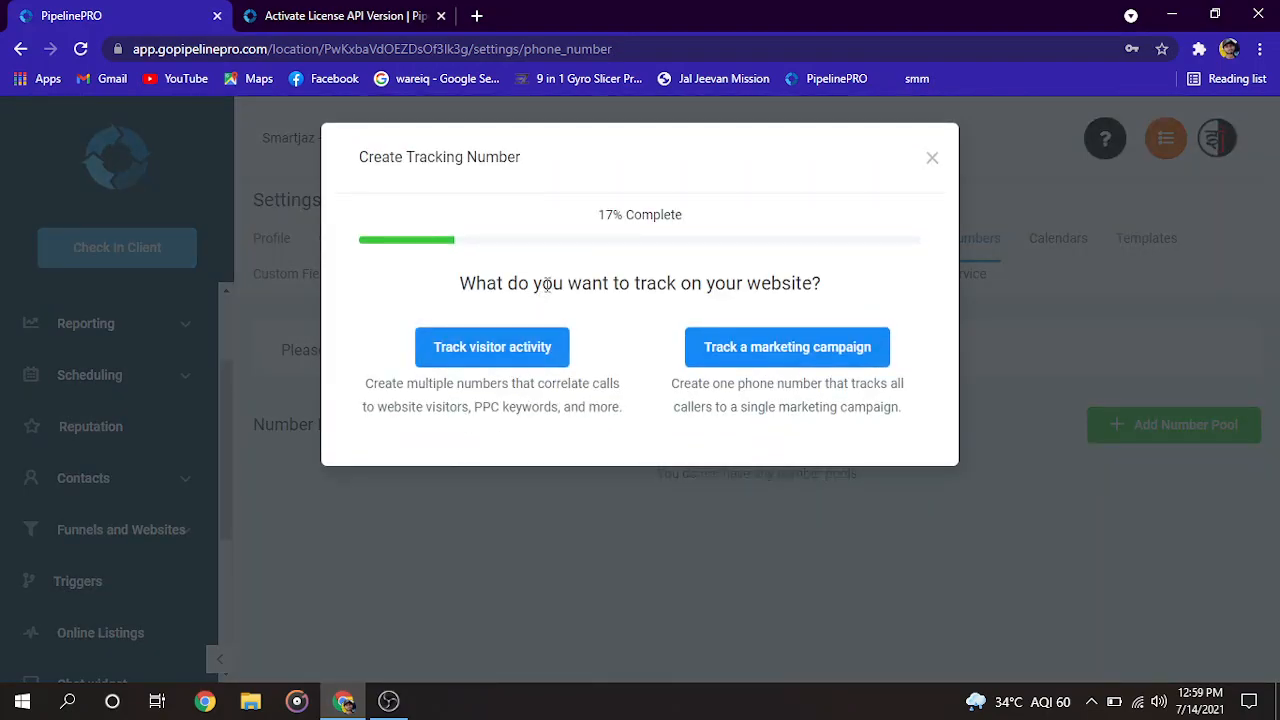
left_click(540, 362)
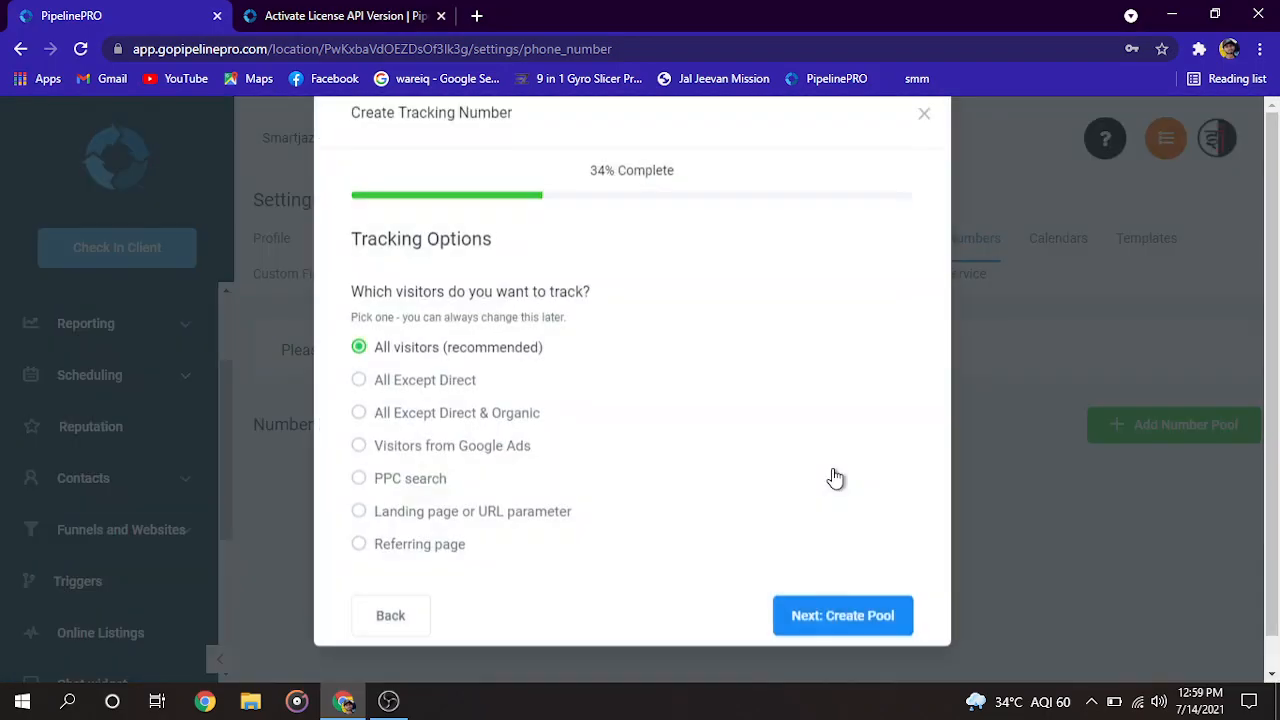
scroll(505, 298, "down", 1)
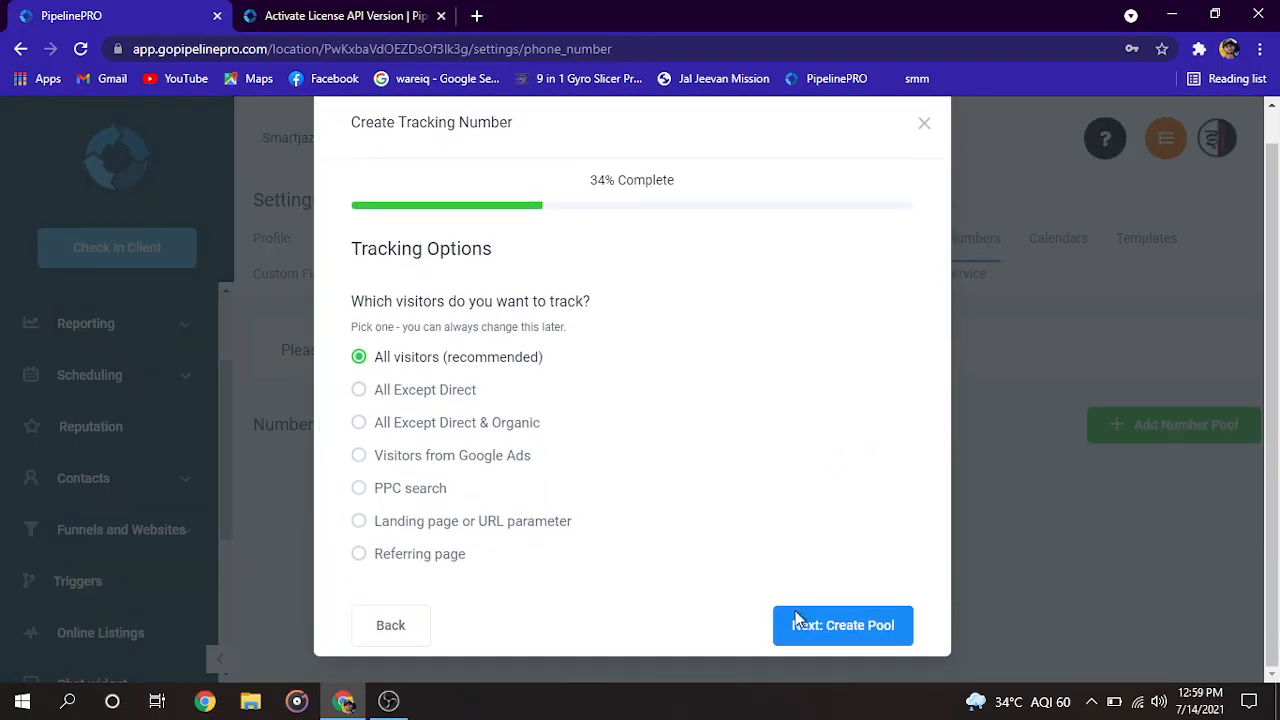
left_click(795, 610)
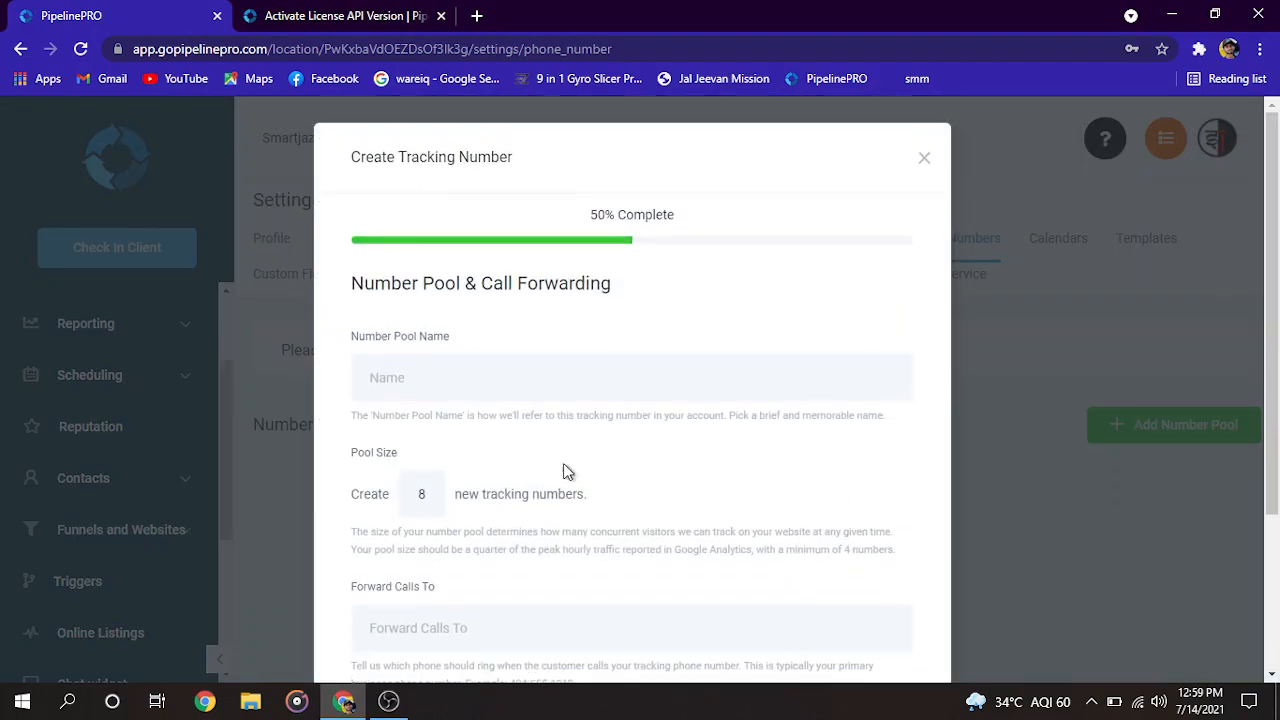
Review the number pool name, pool size, call forwarding and swapping number options, and close the setup without creating a pool.
left_click(426, 377)
scroll(600, 390, "down", 2)
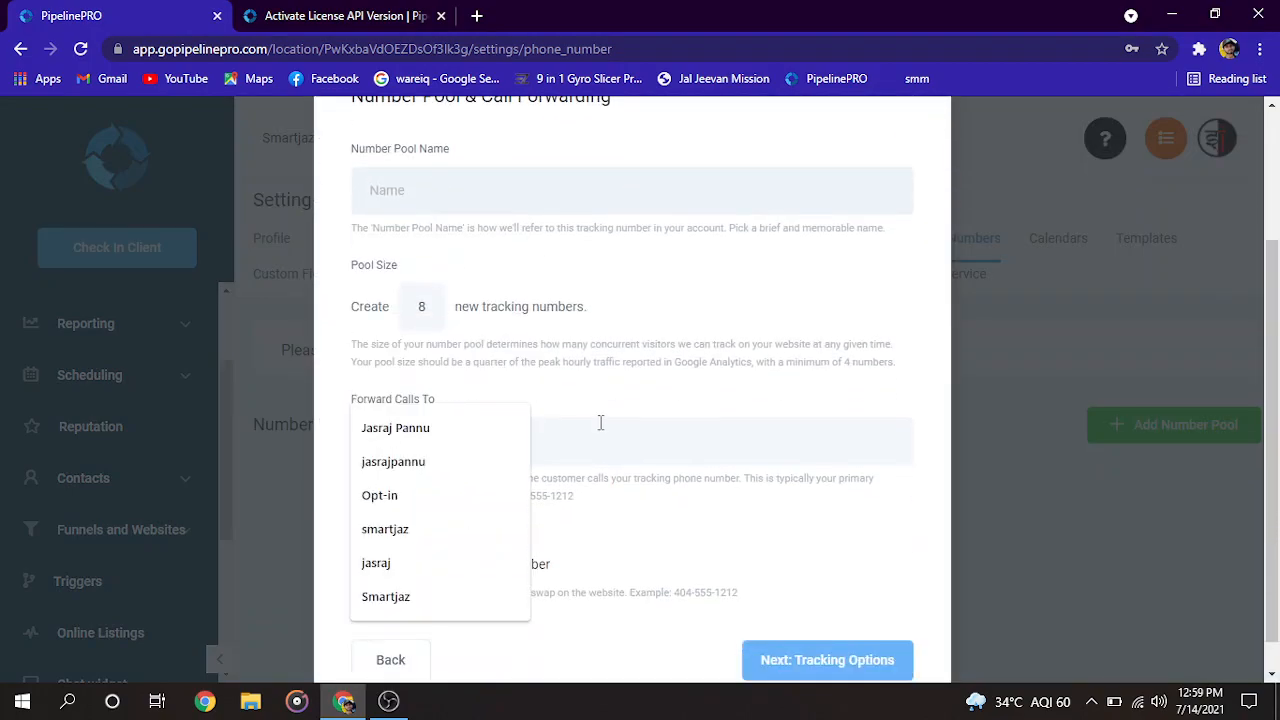
scroll(446, 446, "down", 1)
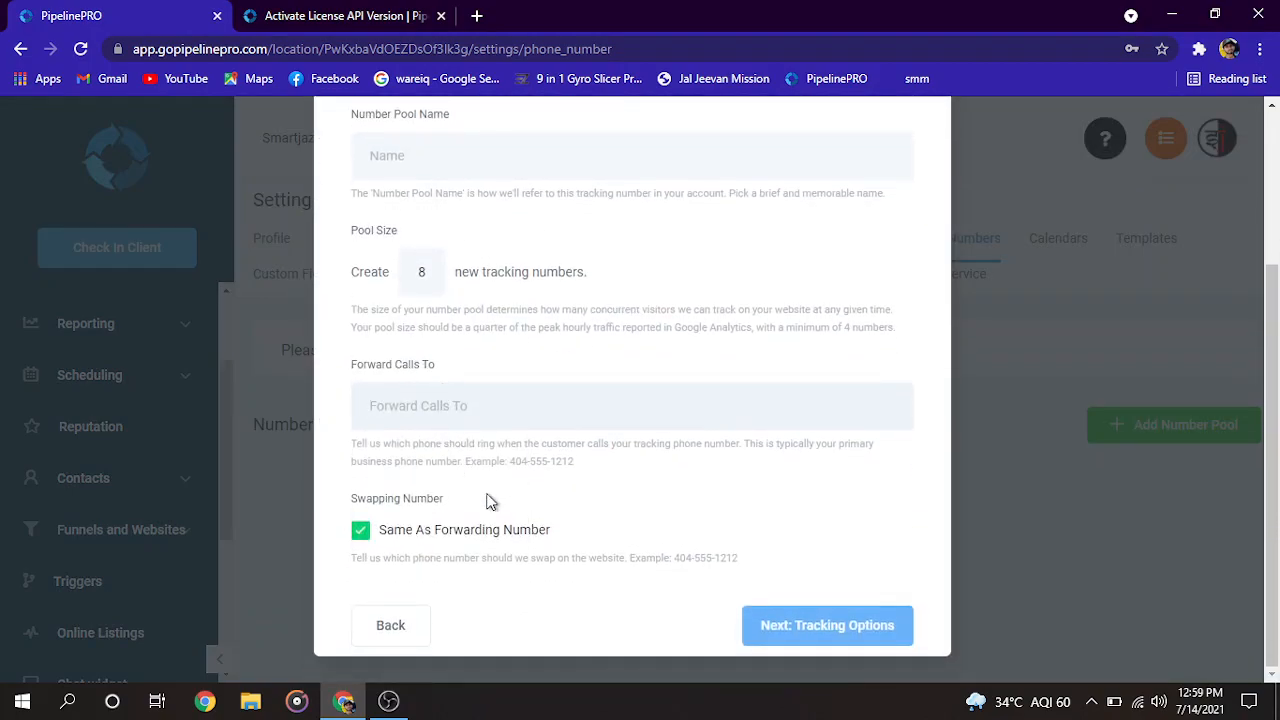
left_click(771, 628)
left_click(919, 161)
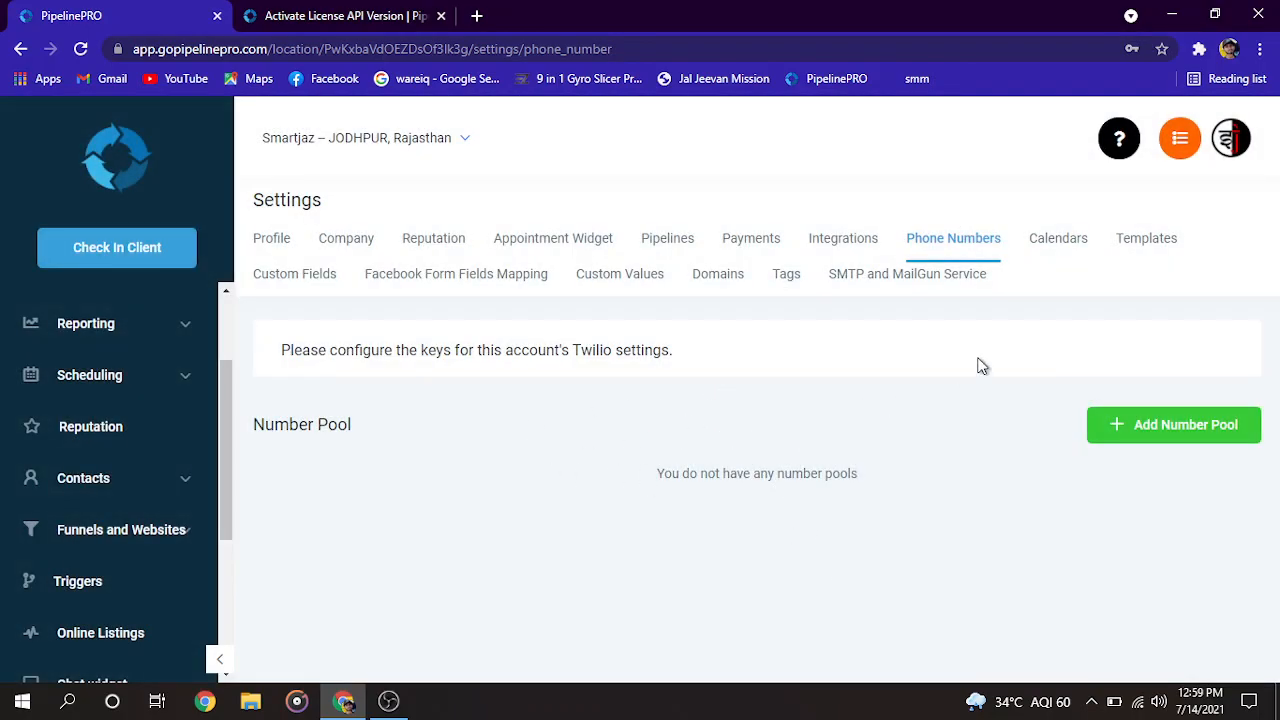
View the account's Calendars, Templates and Custom Fields settings.
left_click(1058, 240)
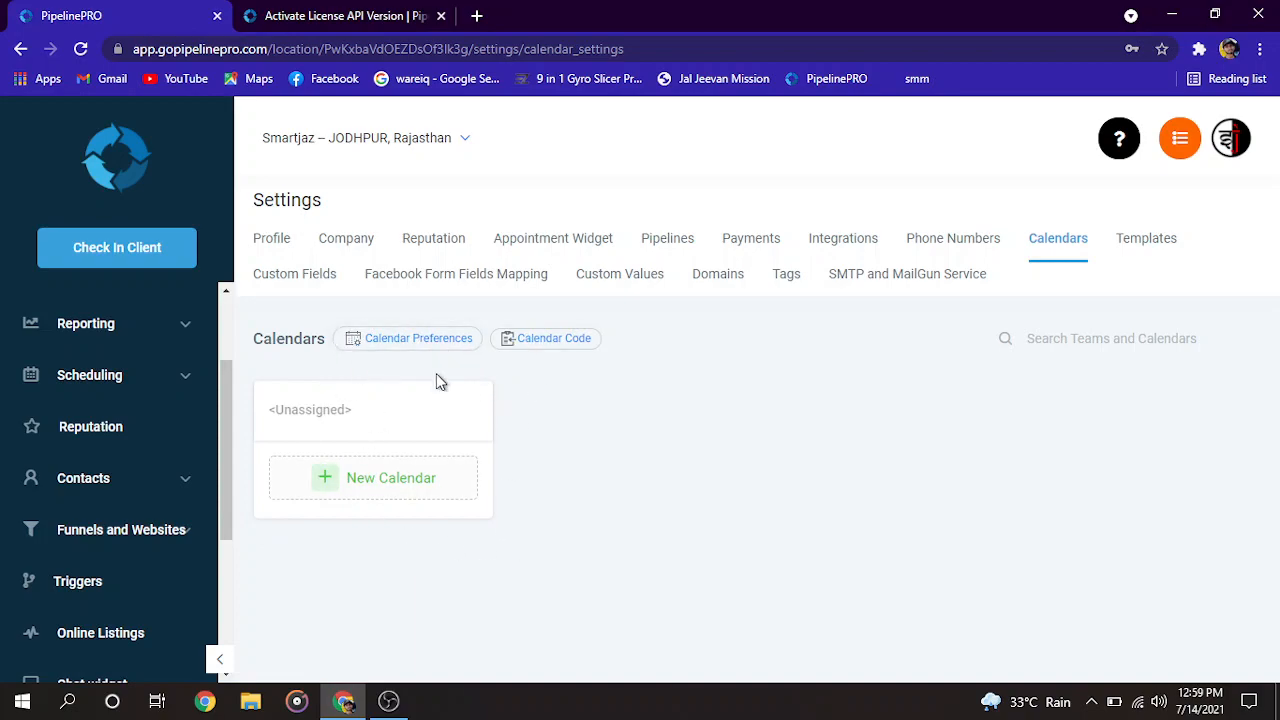
left_click(1156, 249)
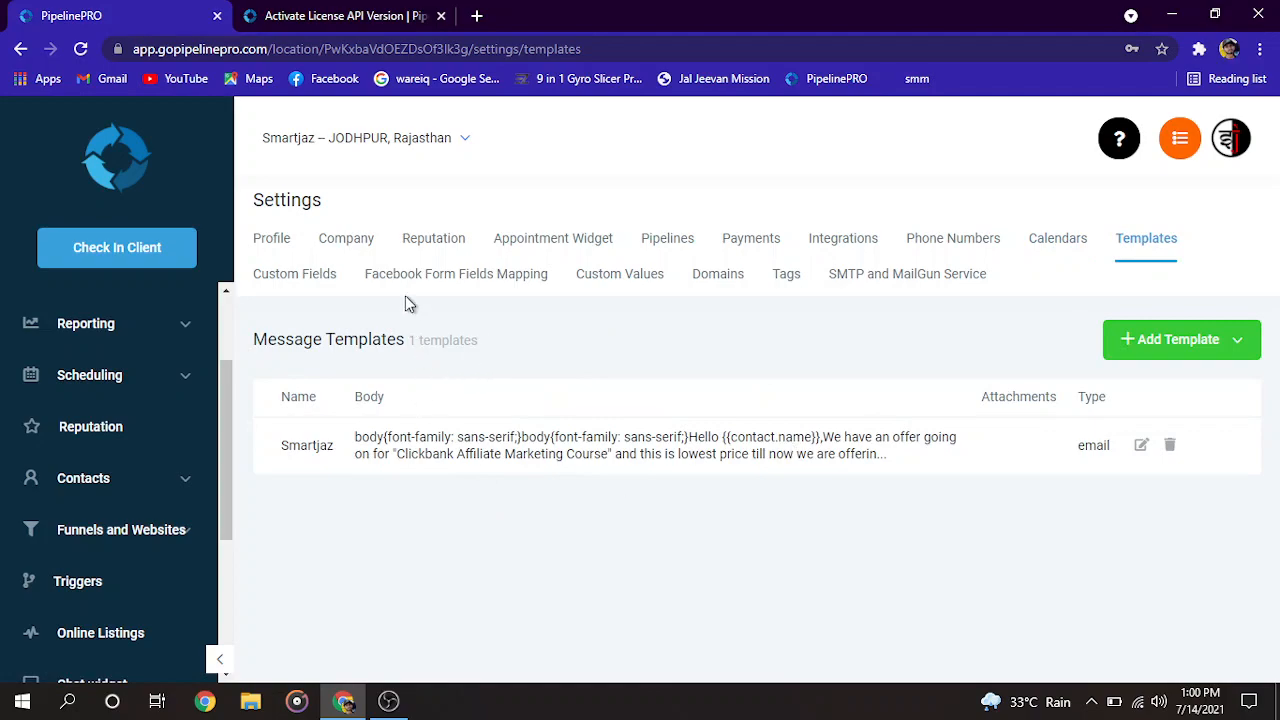
left_click(294, 285)
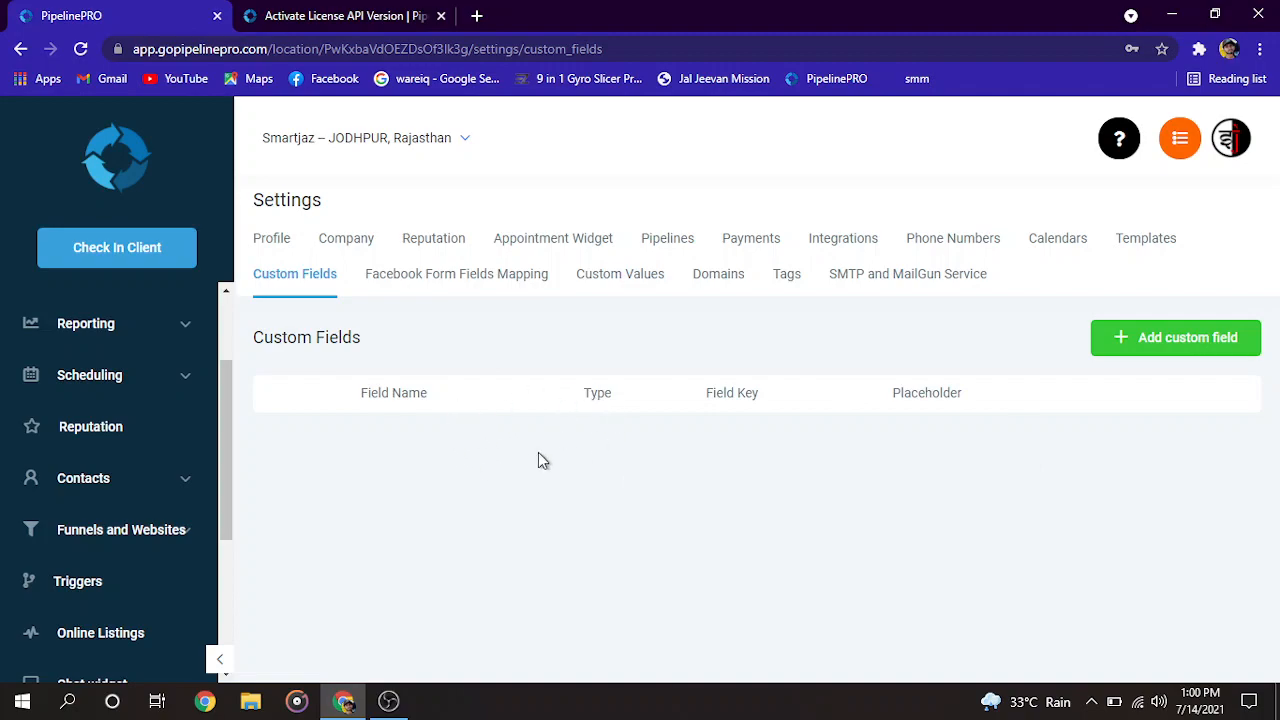
Go through the Custom Values, Domains and Tags settings, including the existing tag's name.
left_click(622, 285)
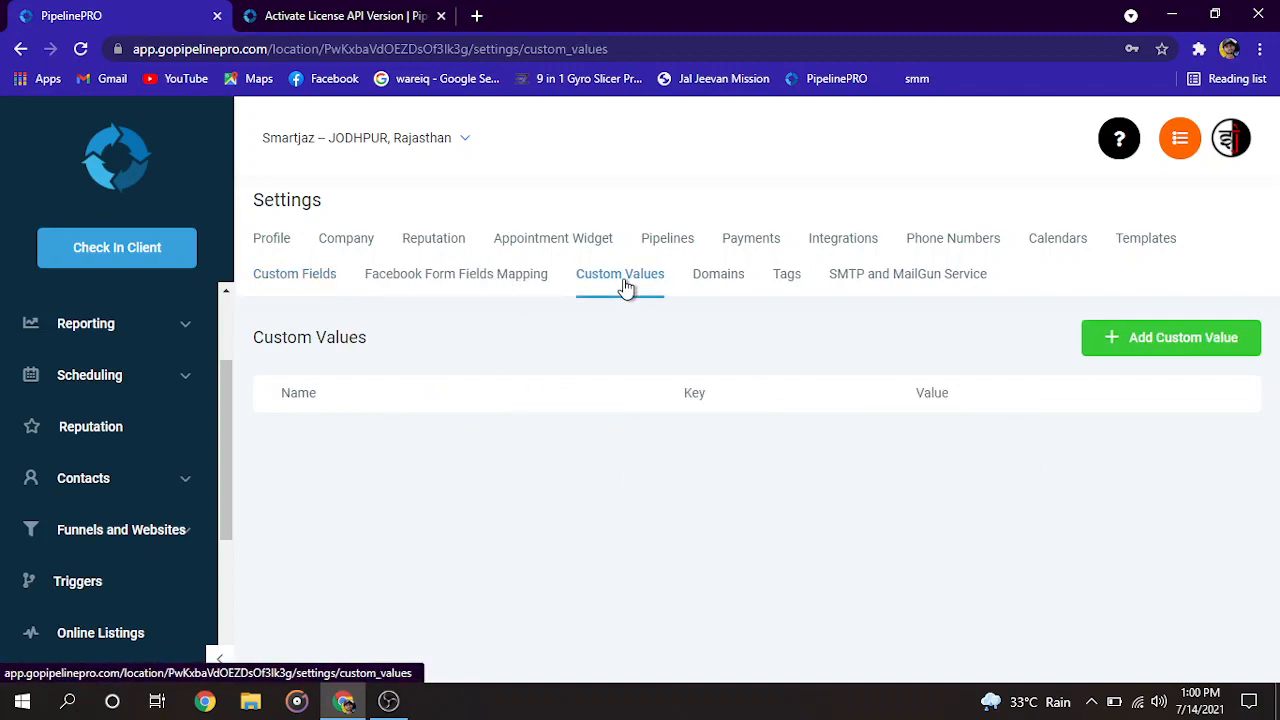
left_click(730, 283)
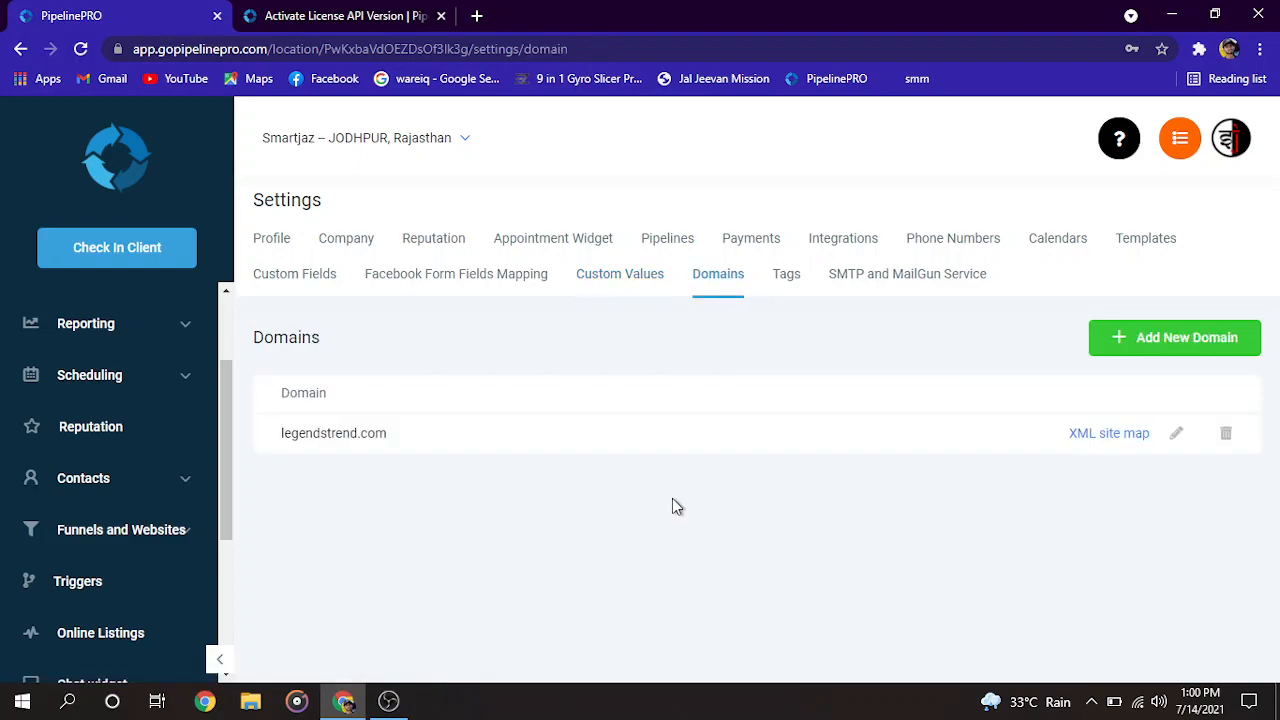
left_click(784, 277)
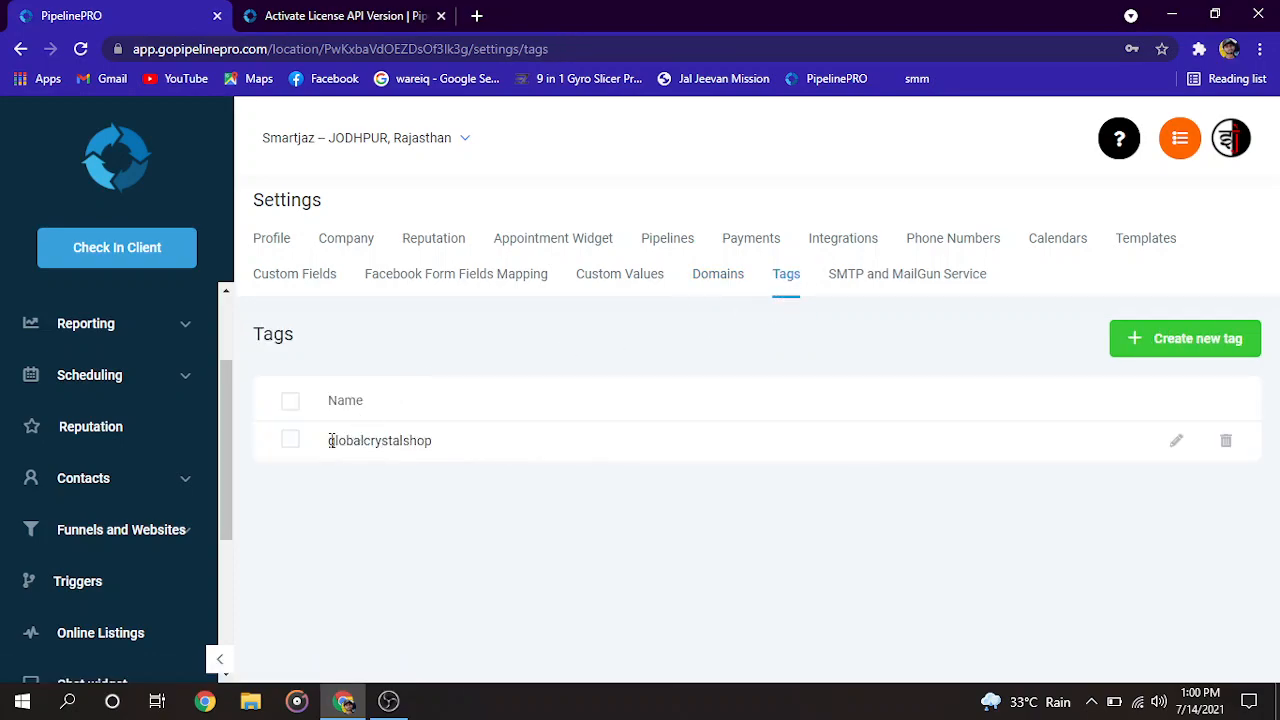
double_click(349, 444)
left_click(382, 440)
View the SMTP and MailGun Service settings, including email forwarding and the configured providers.
left_click(915, 287)
scroll(951, 474, "down", 1)
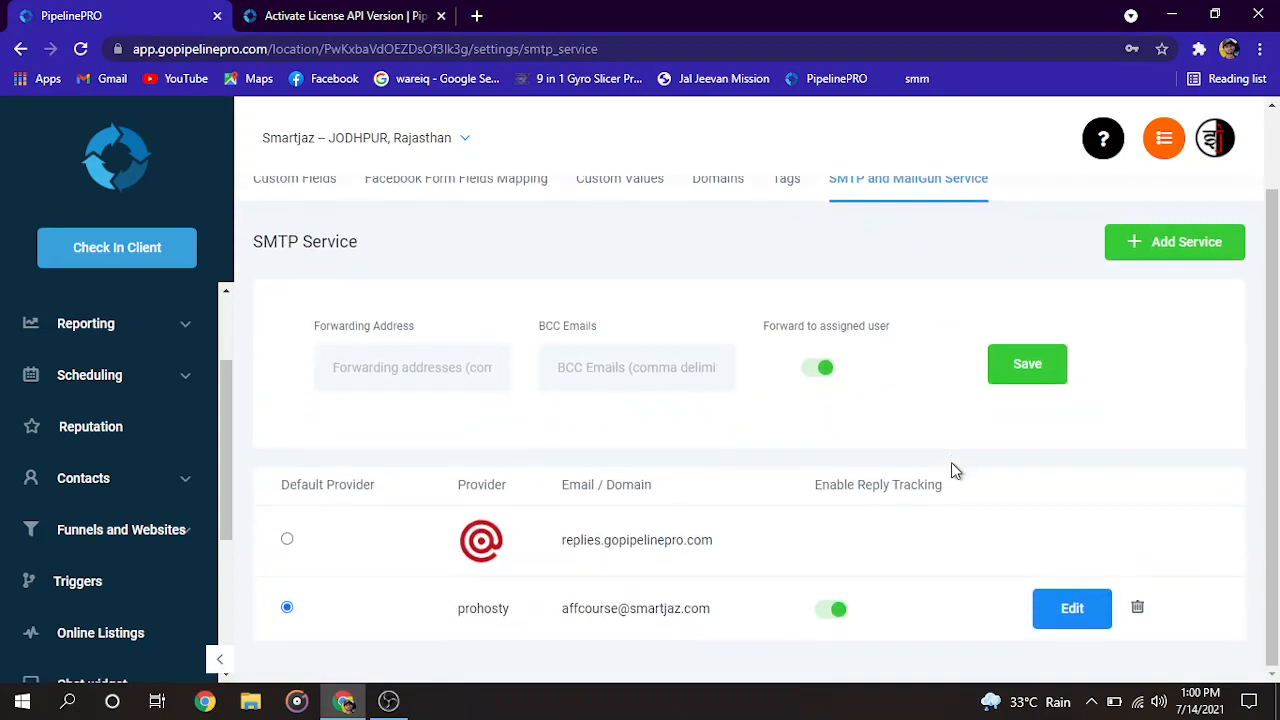
scroll(889, 274, "up", 1)
scroll(857, 520, "down", 1)
Start adding an SMTP service with the provider Other, review its required fields, and close the form without saving.
left_click(1150, 246)
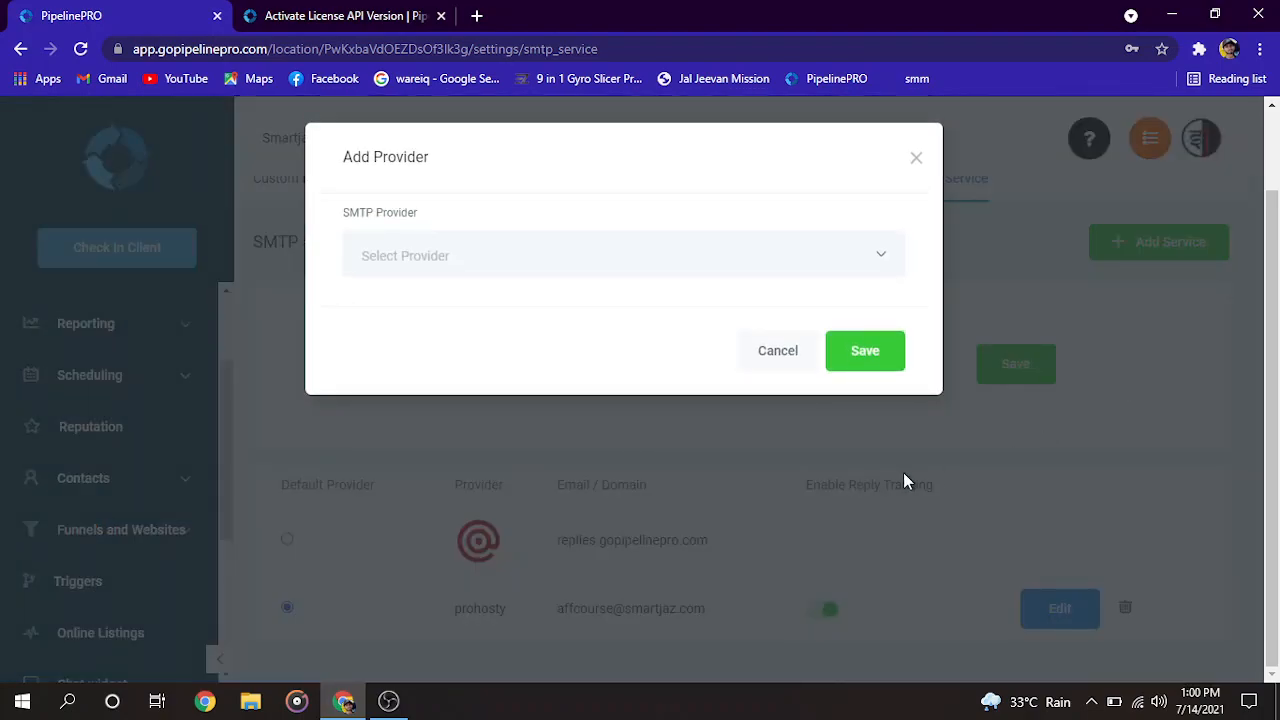
left_click(480, 272)
left_click(423, 394)
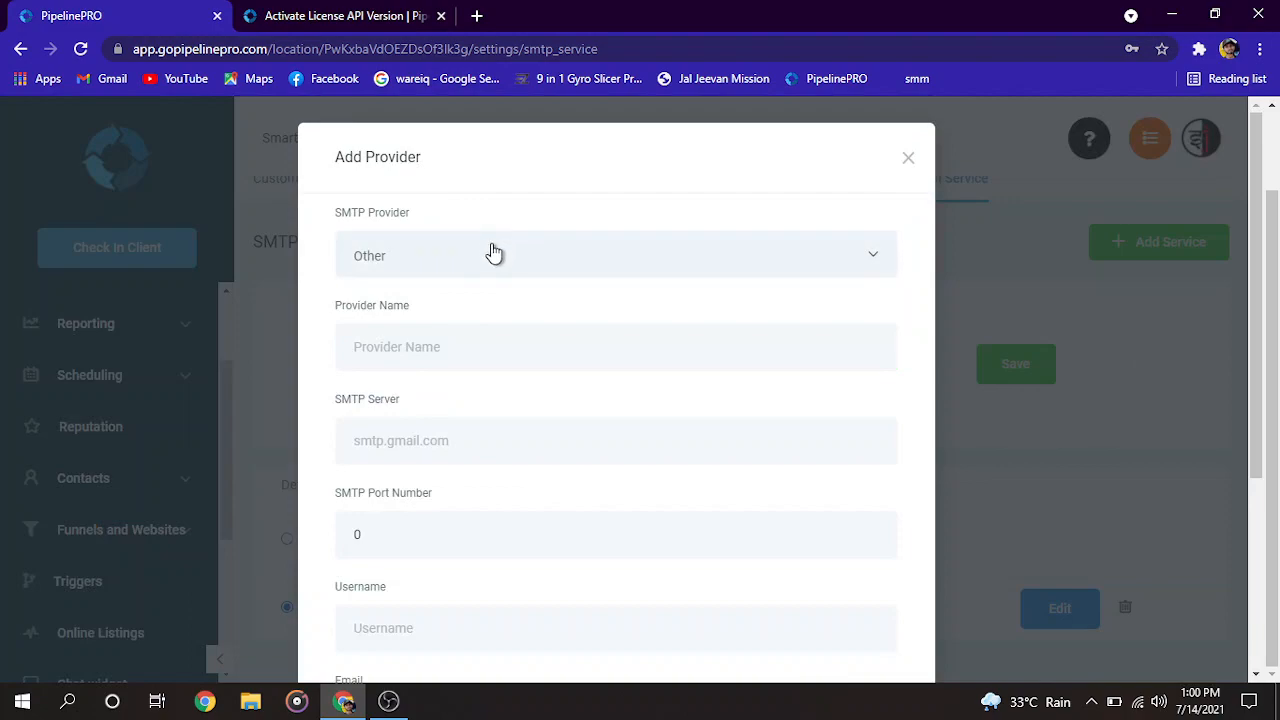
left_click(522, 277)
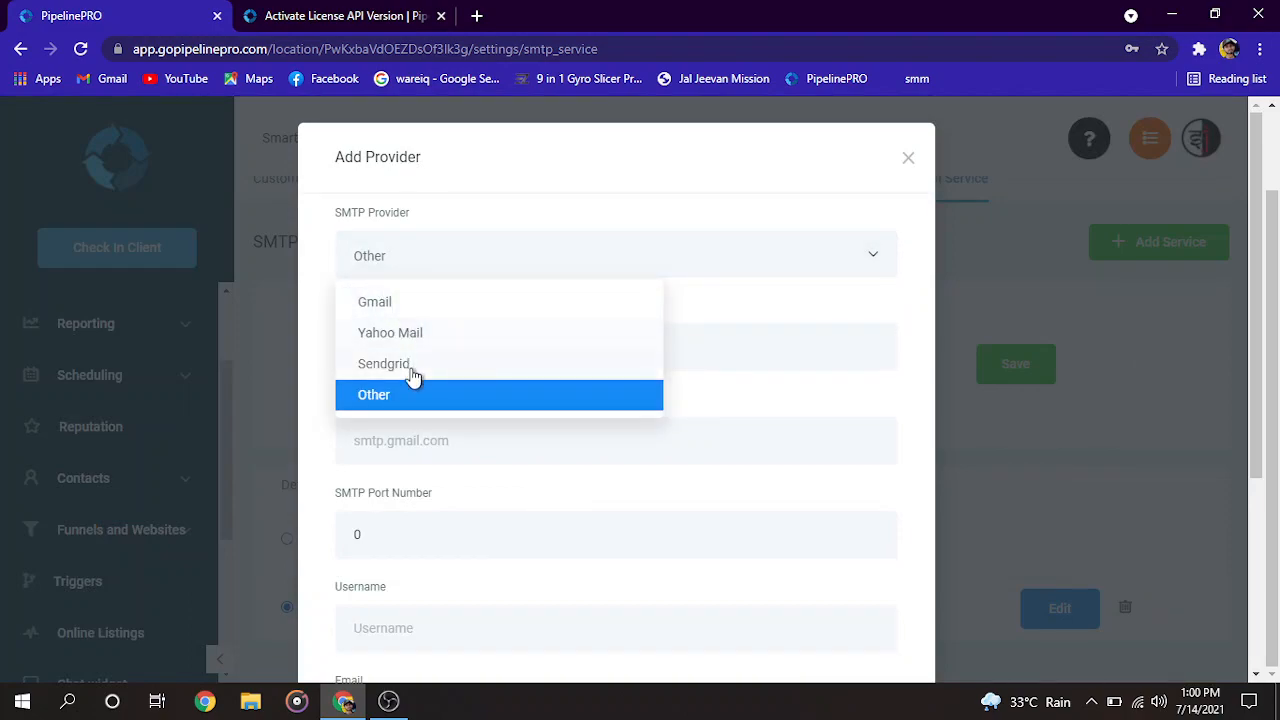
left_click(408, 399)
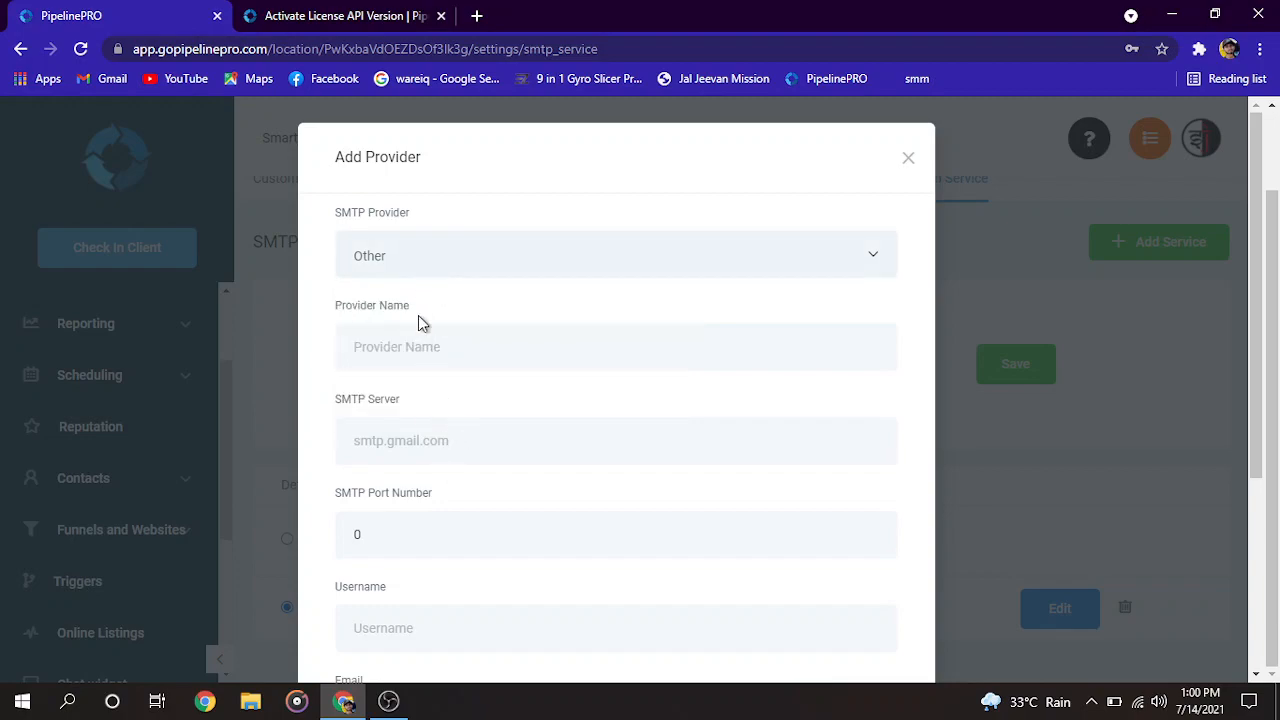
scroll(434, 360, "down", 1)
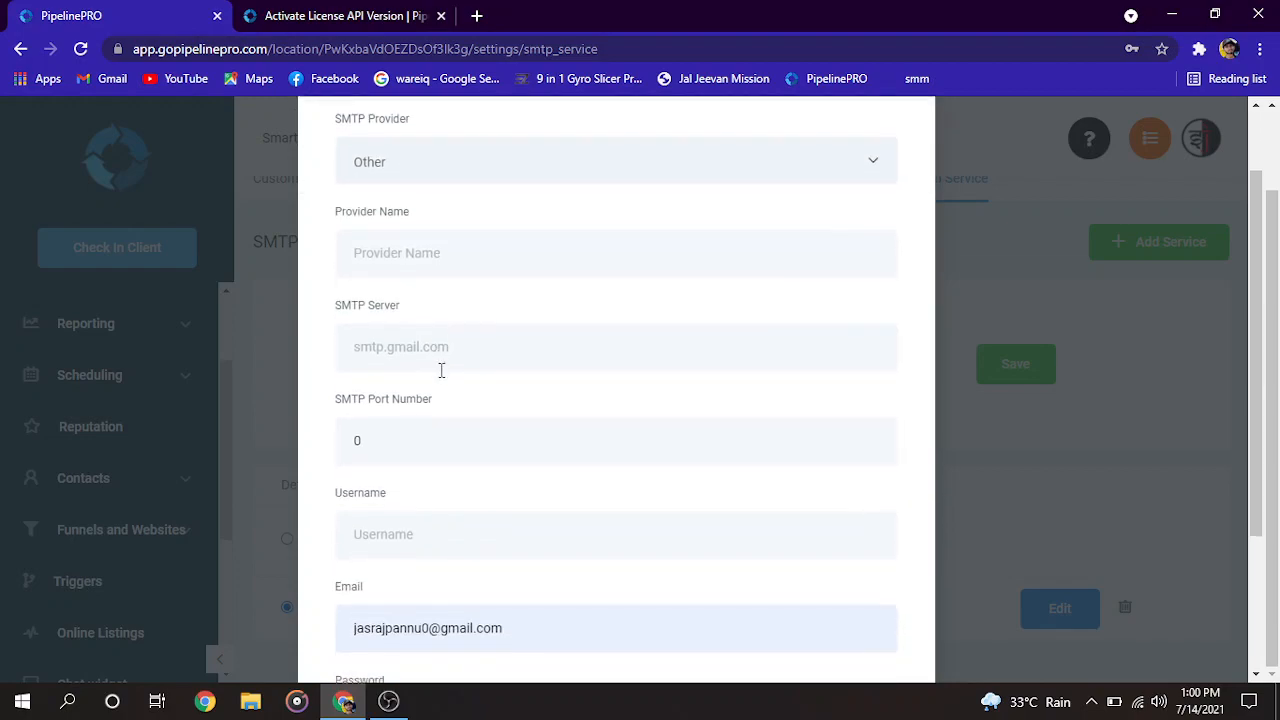
scroll(443, 405, "down", 2)
scroll(560, 597, "up", 4)
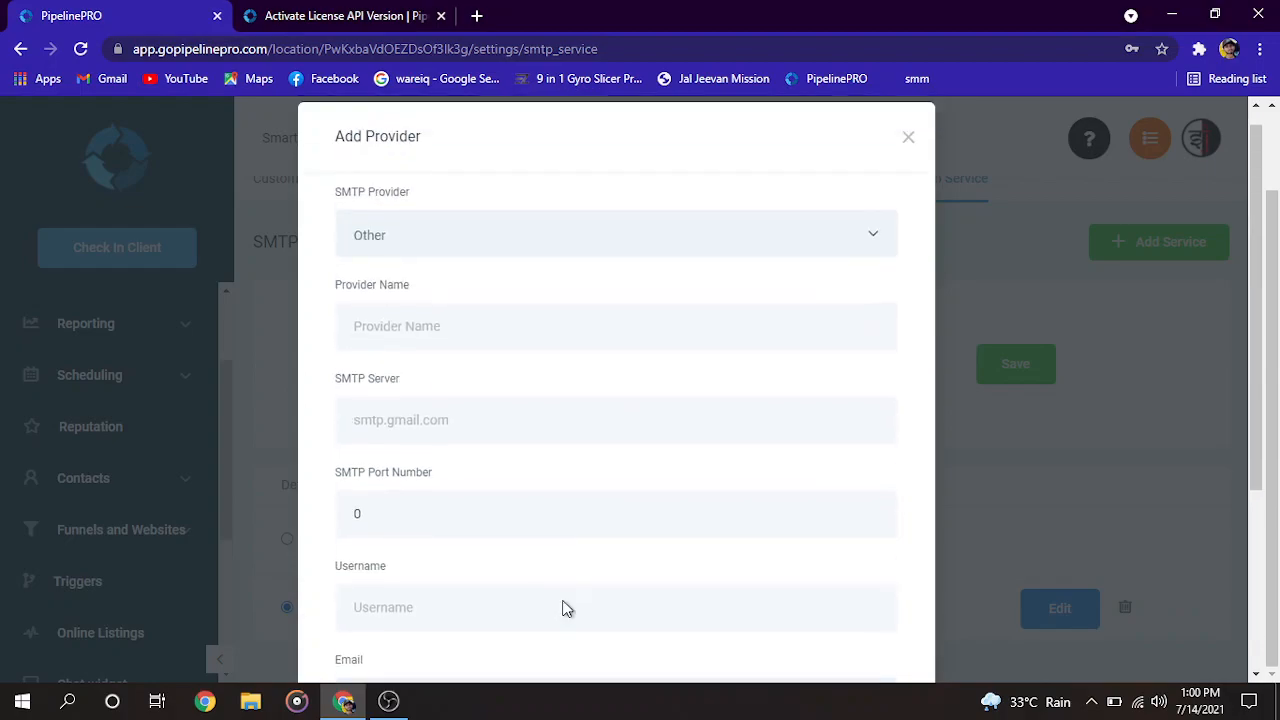
left_click(908, 158)
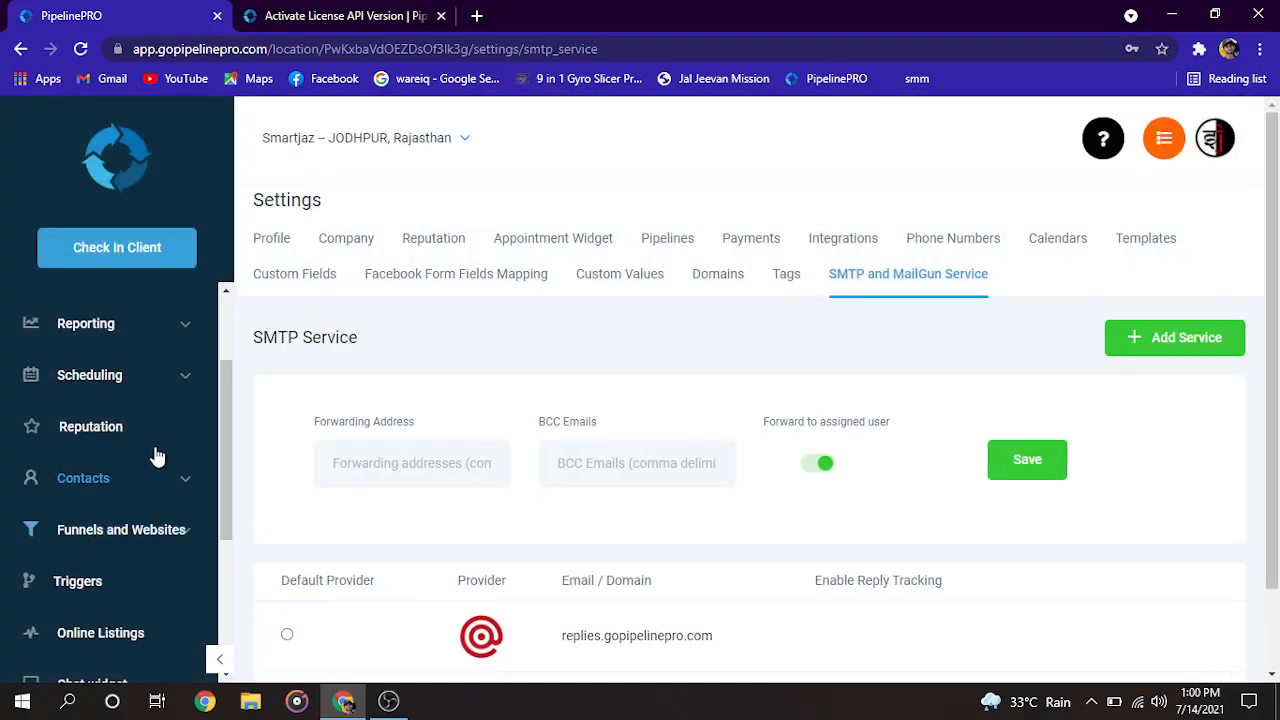
Open the account's Triggers and create a new trigger named "fsdfs".
scroll(150, 455, "down", 3)
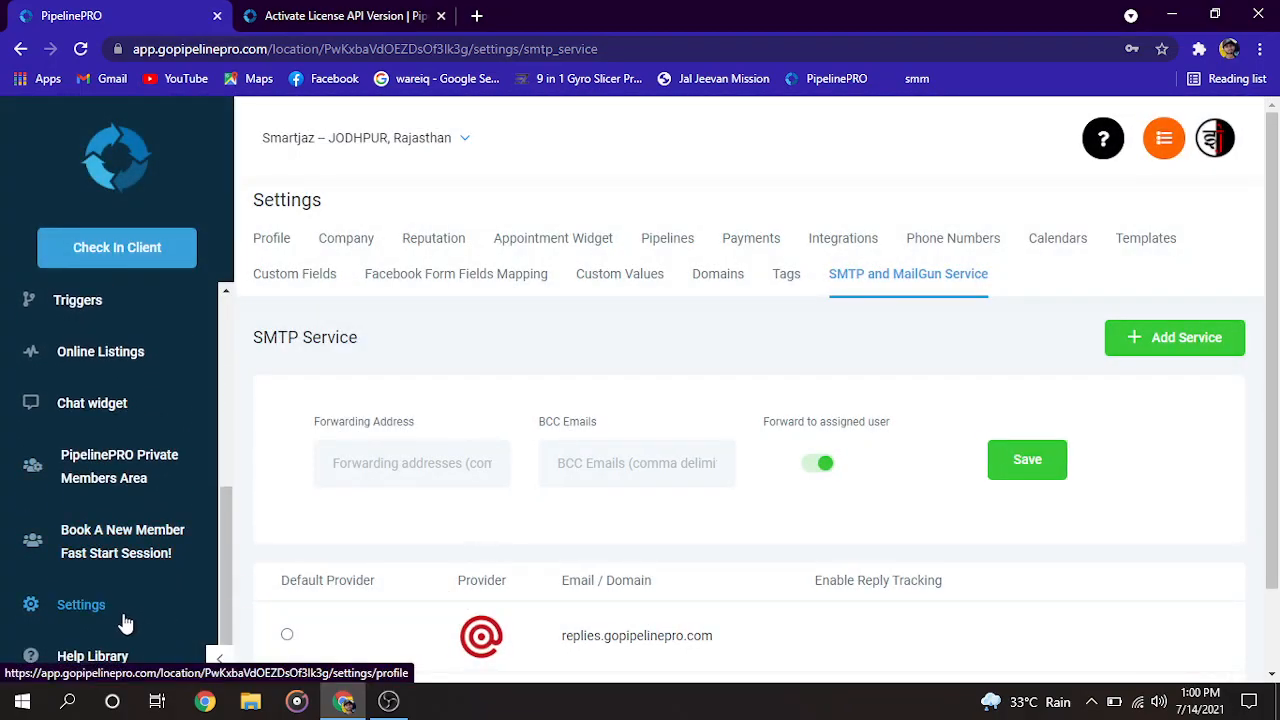
scroll(103, 600, "up", 1)
left_click(84, 395)
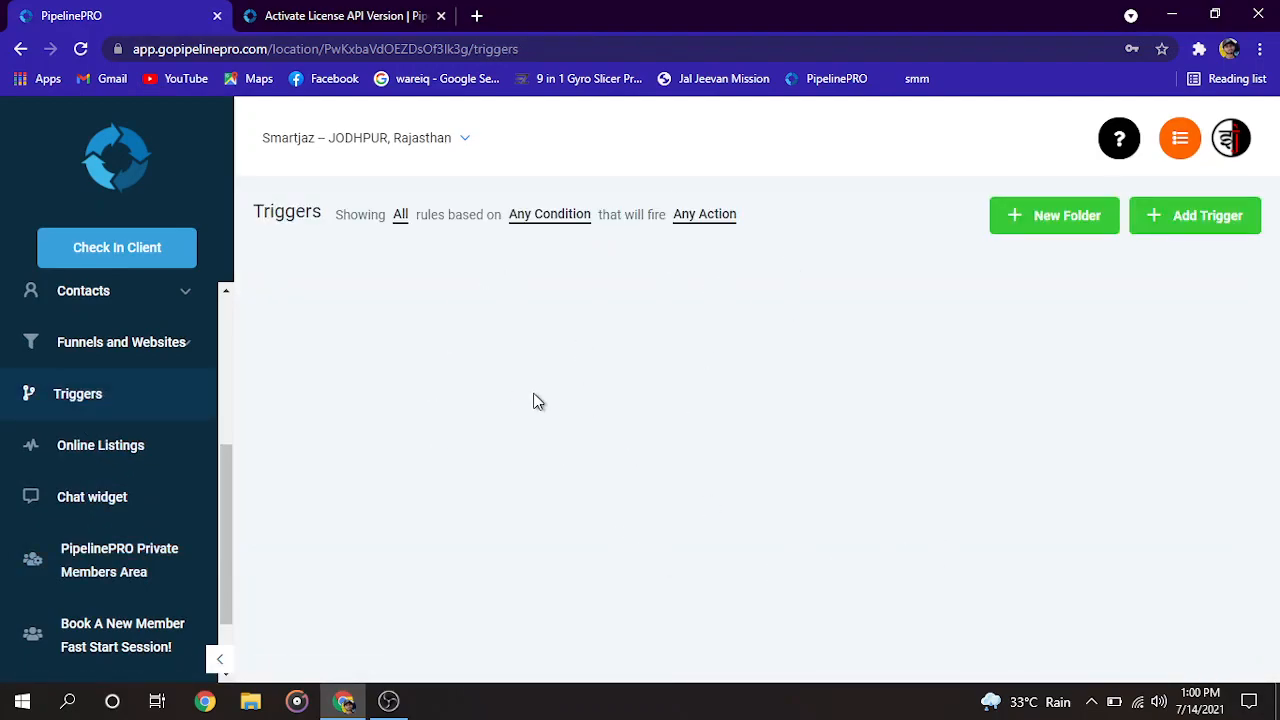
left_click(1172, 224)
type("fsdfs")
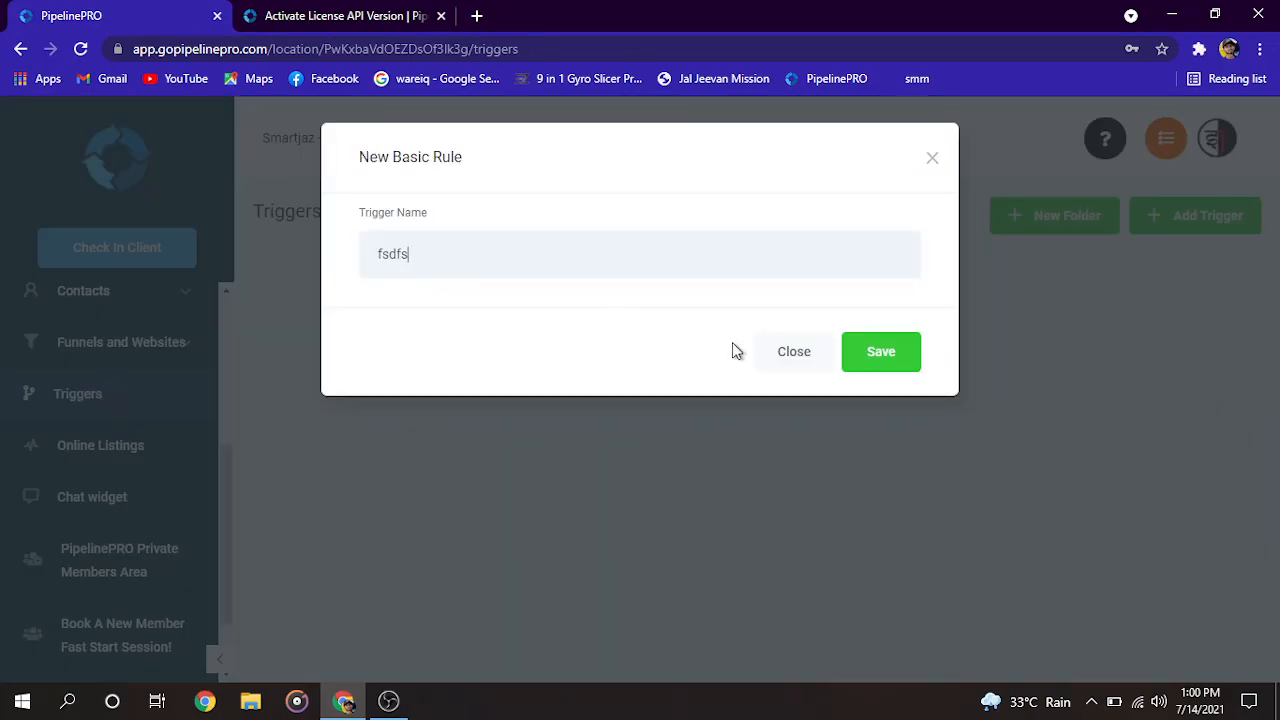
left_click(873, 368)
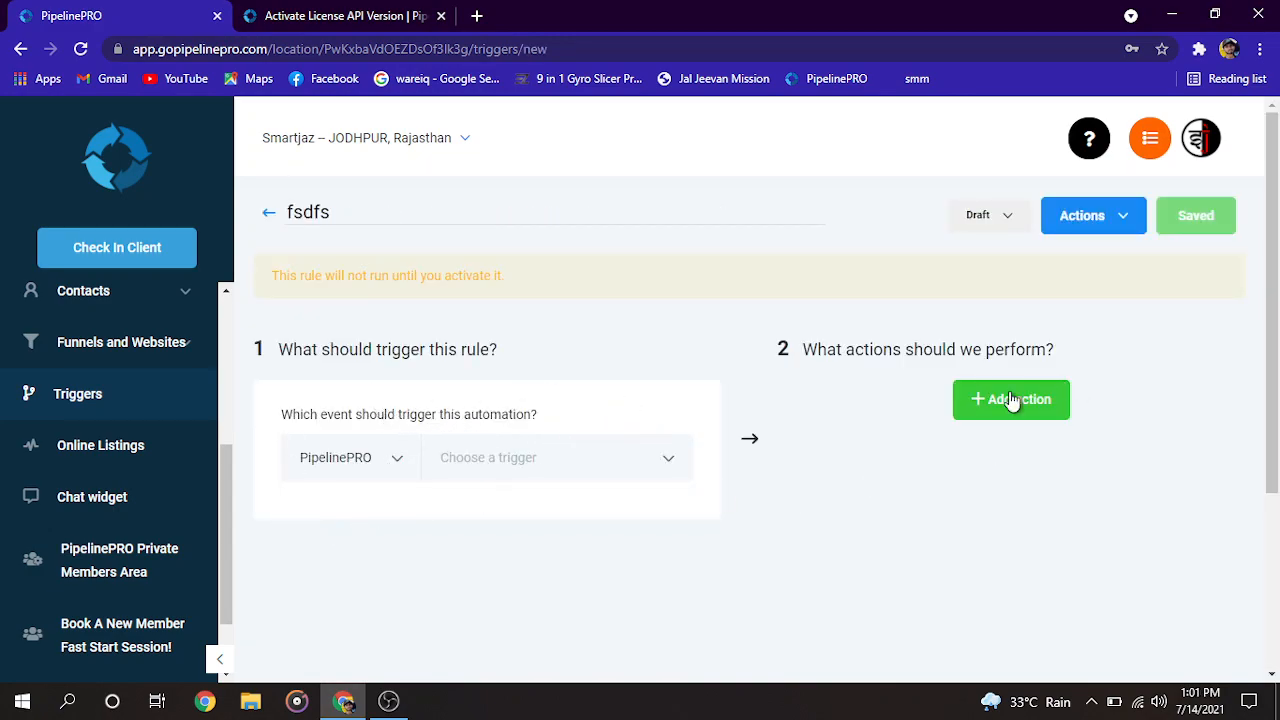
Browse the standard and membership trigger events and set the rule's event to Task Added.
left_click(668, 462)
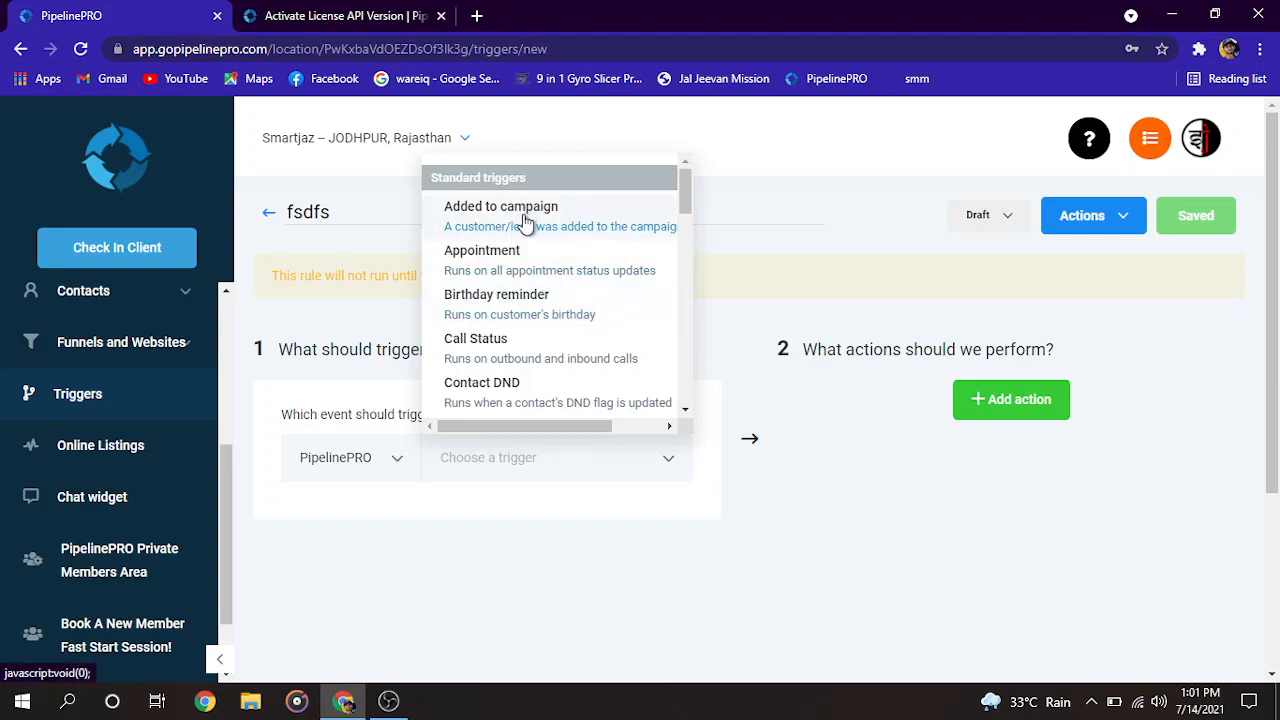
scroll(549, 329, "down", 2)
scroll(549, 329, "down", 18)
scroll(550, 378, "down", 8)
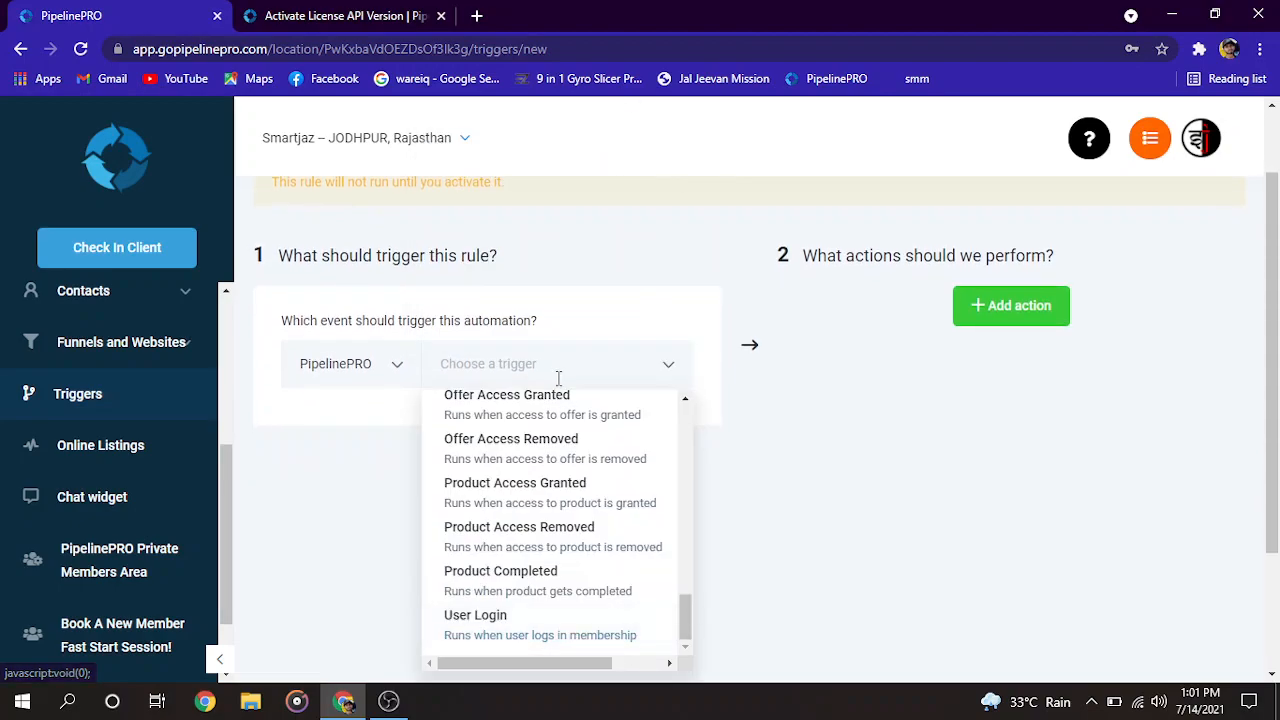
left_click(665, 368)
left_click(667, 374)
scroll(571, 517, "down", 2)
scroll(523, 451, "up", 2)
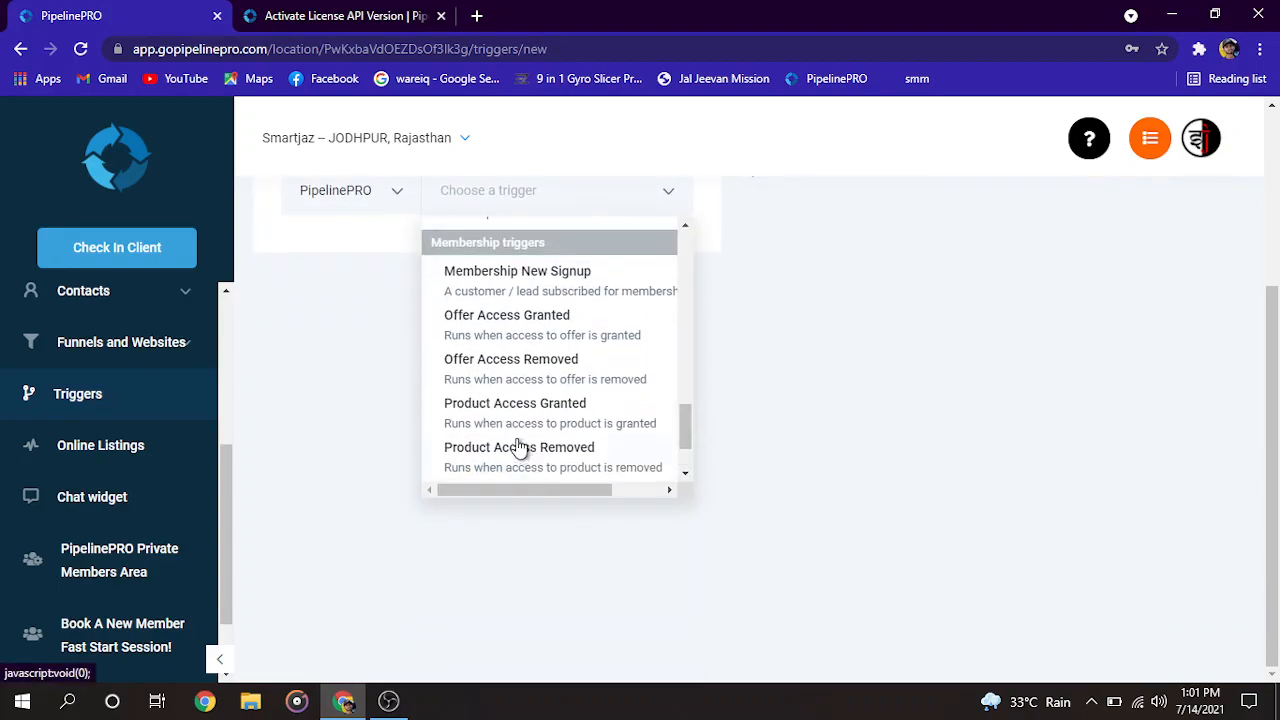
scroll(523, 430, "up", 1)
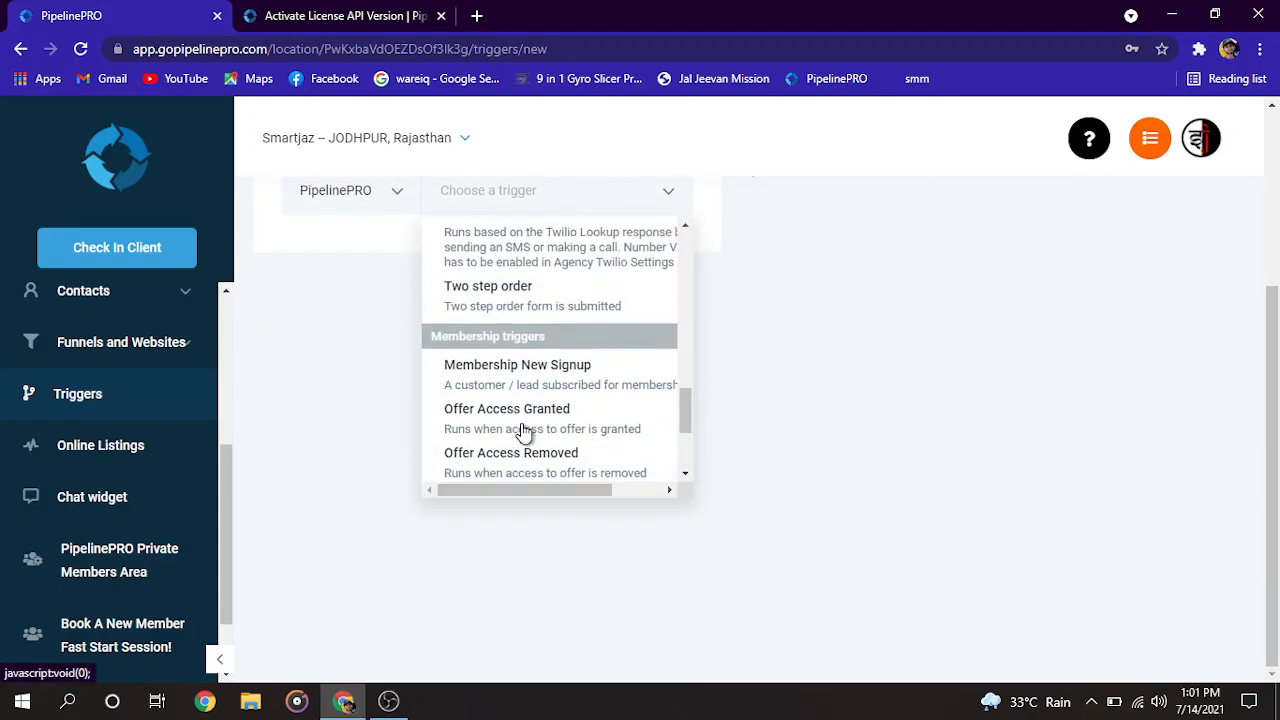
scroll(510, 300, "up", 1)
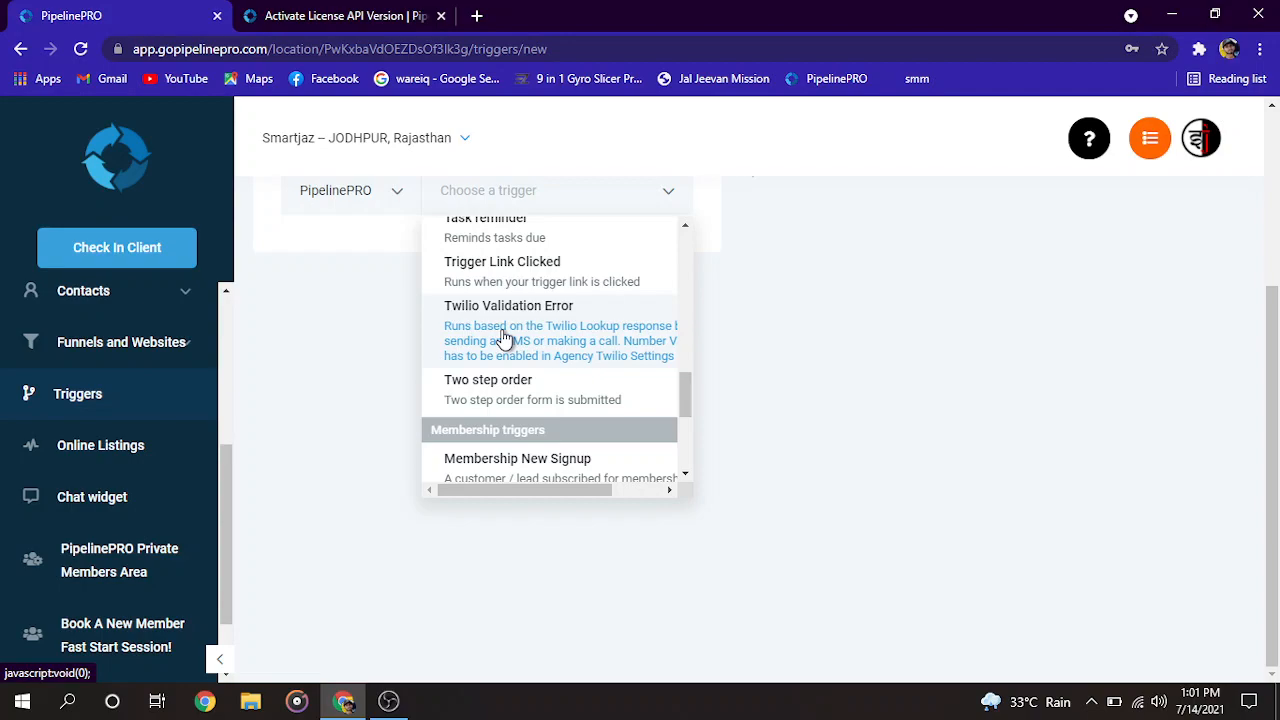
scroll(505, 340, "up", 1)
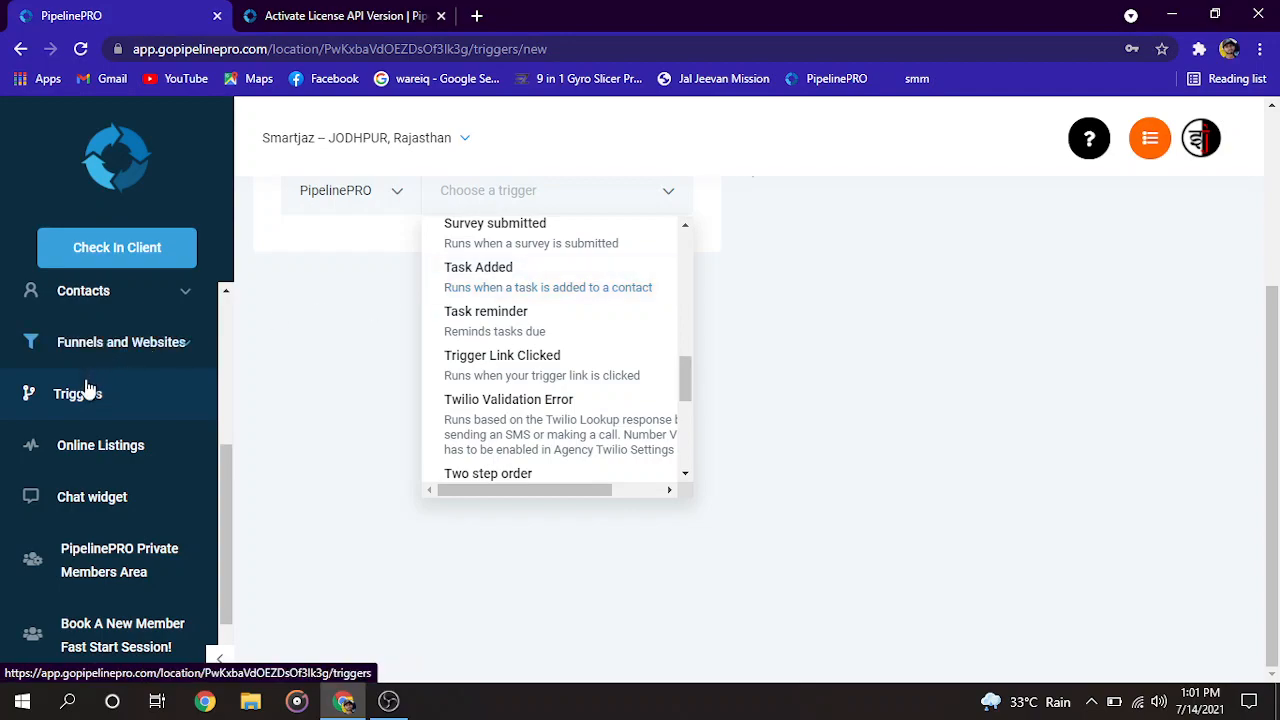
left_click(521, 285)
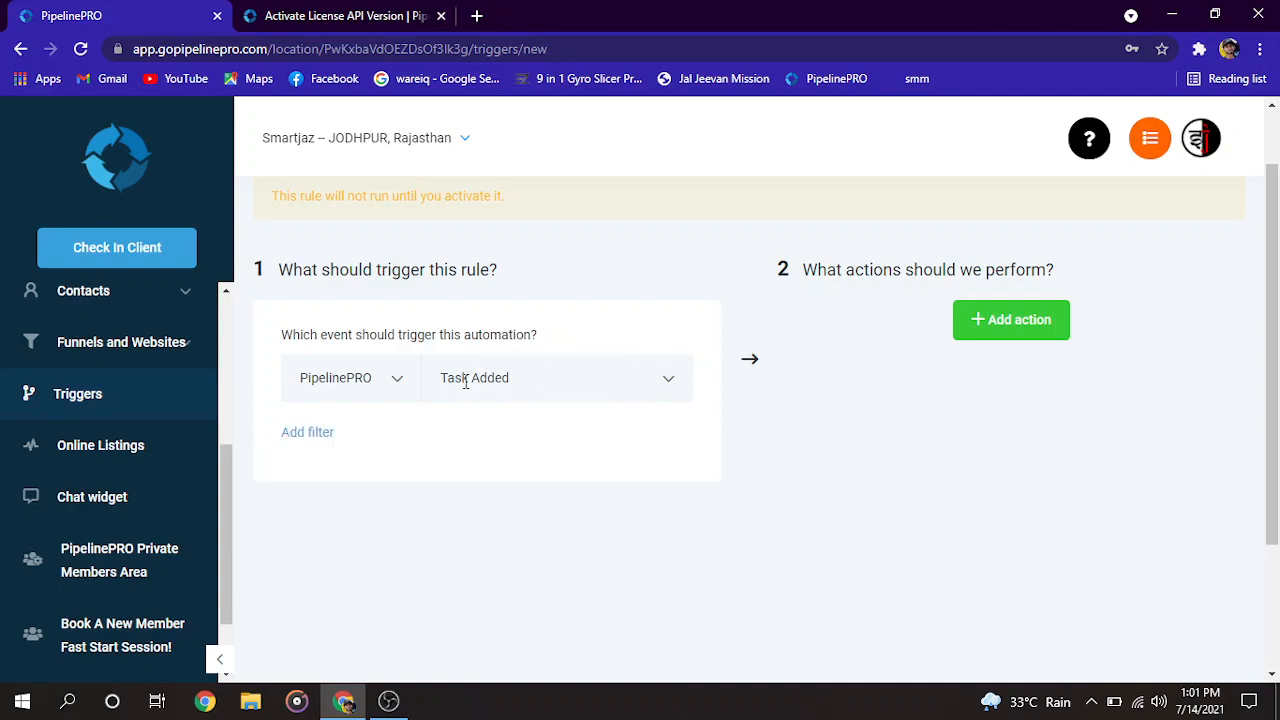
Add an Assigned User filter to the trigger and choose the account user as its value.
left_click(309, 432)
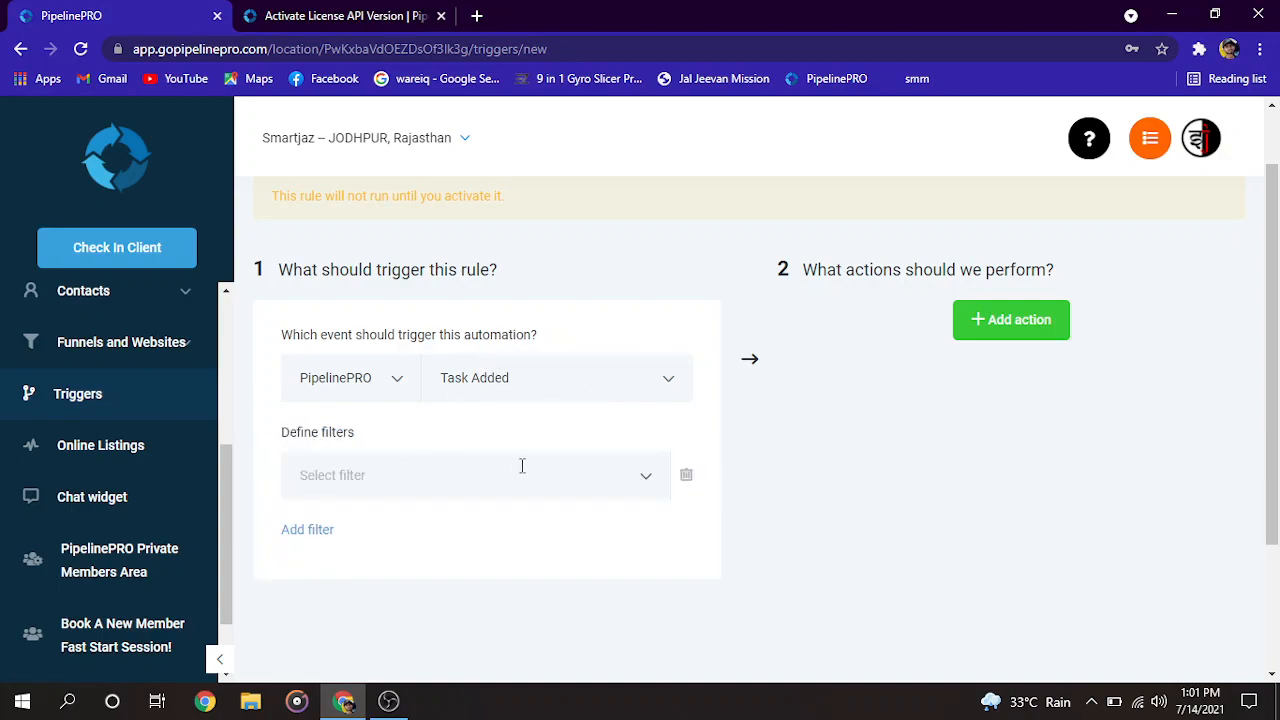
left_click(526, 467)
left_click(401, 551)
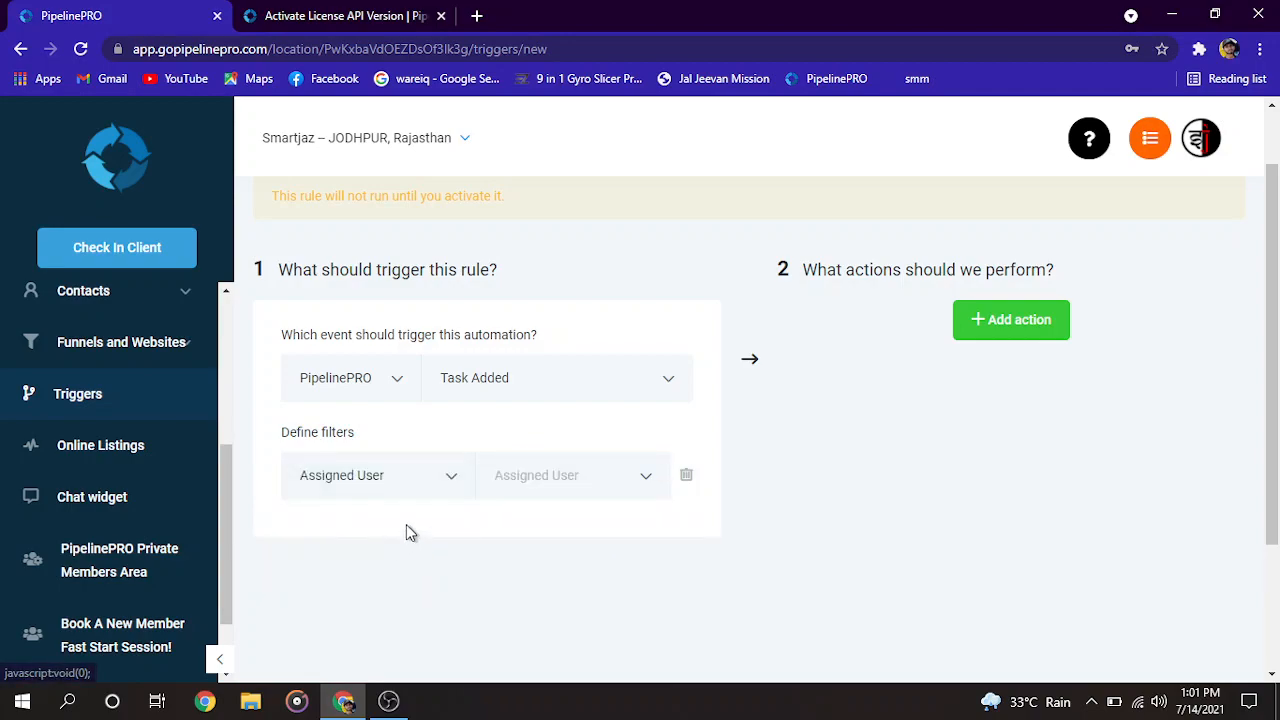
left_click(608, 478)
left_click(568, 529)
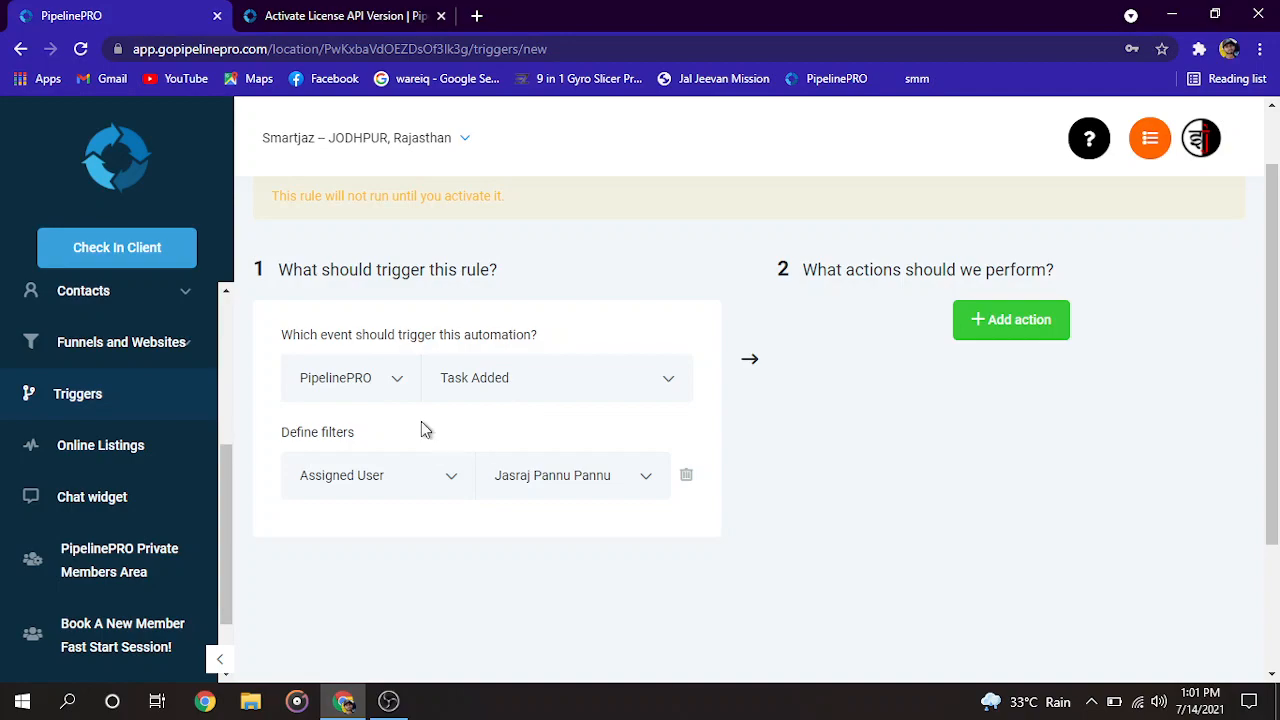
left_click(977, 325)
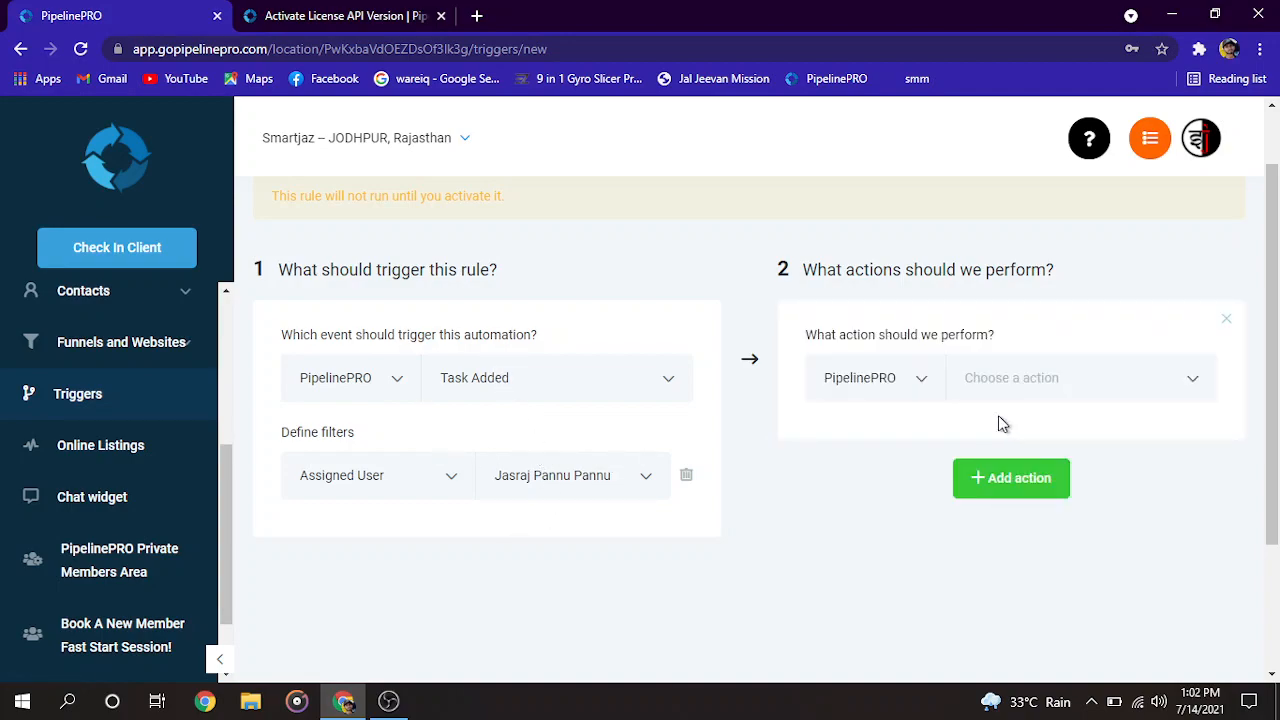
left_click(1228, 320)
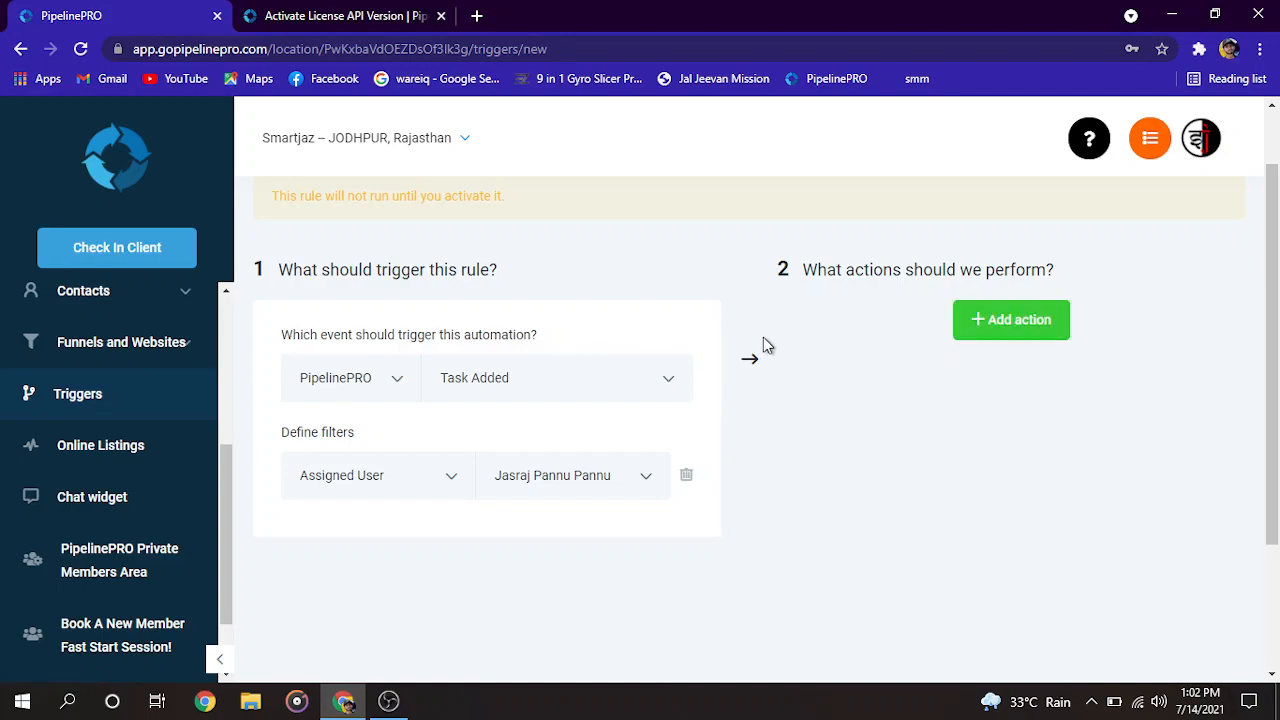
scroll(760, 335, "up", 1)
scroll(740, 312, "down", 1)
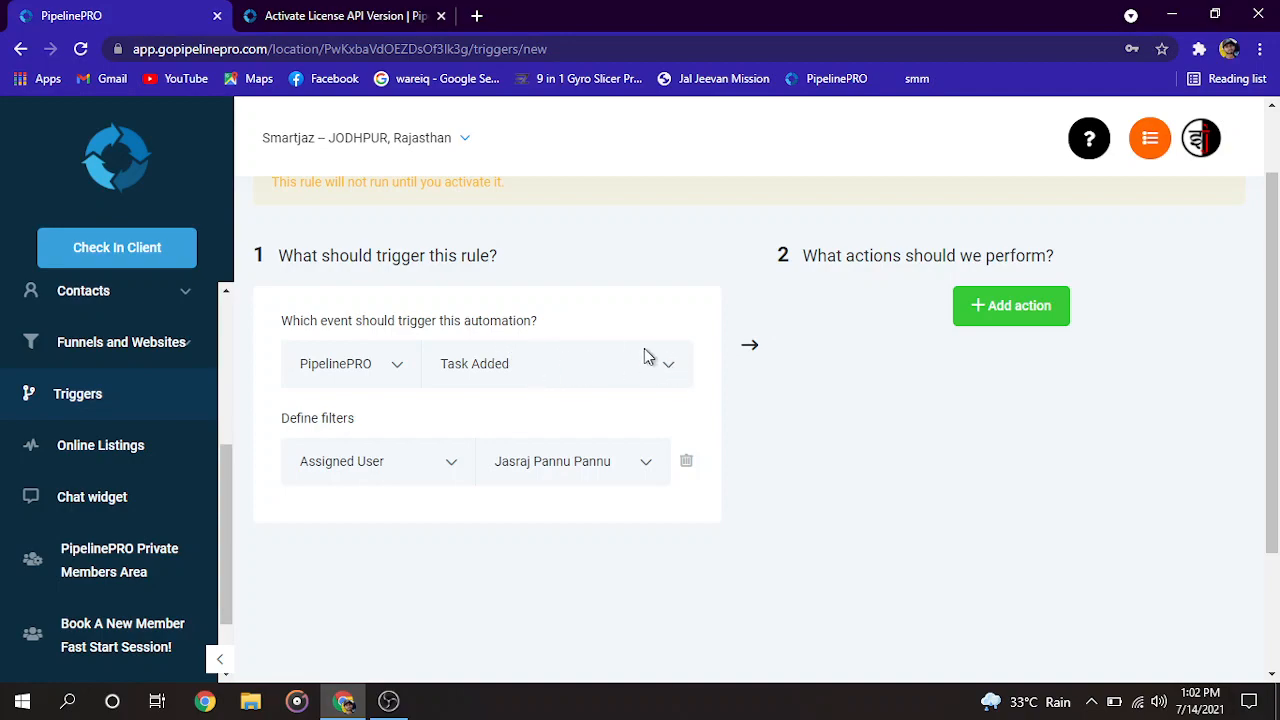
left_click(645, 466)
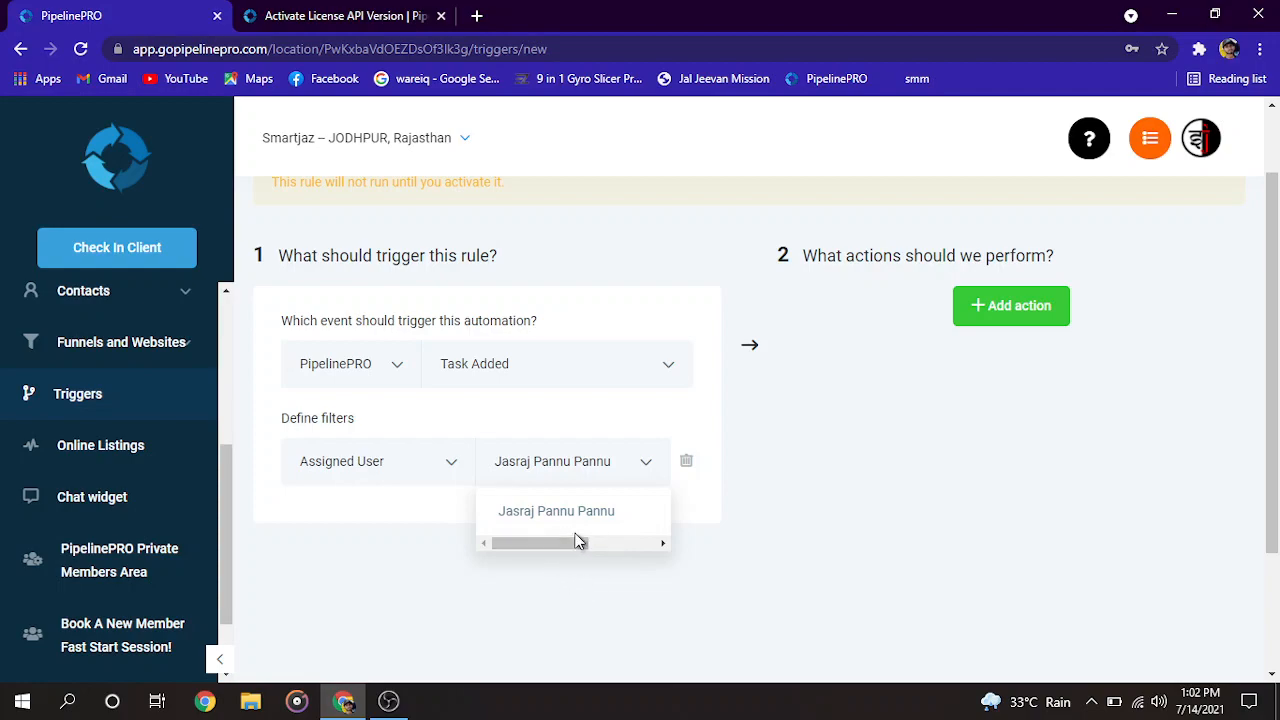
left_click(652, 466)
Add an action to the rule, browse the available actions, and set it to Send Email.
left_click(998, 303)
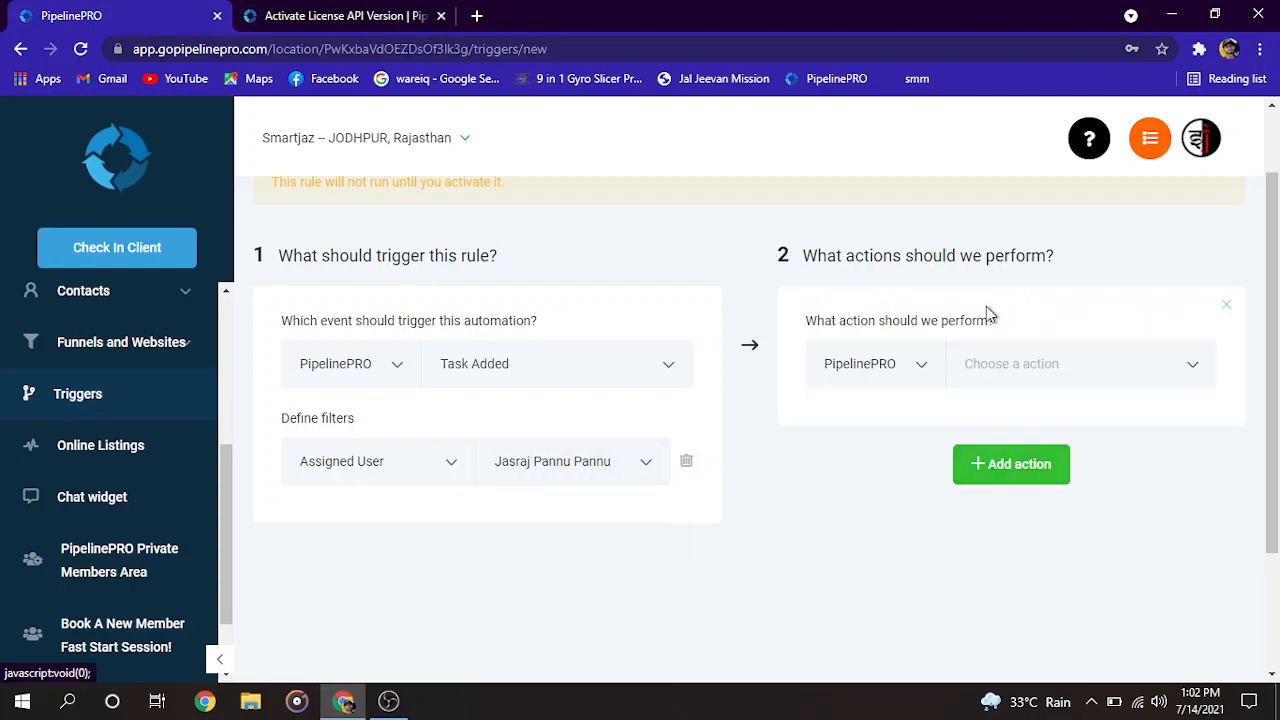
left_click(1008, 364)
scroll(1000, 560, "down", 2)
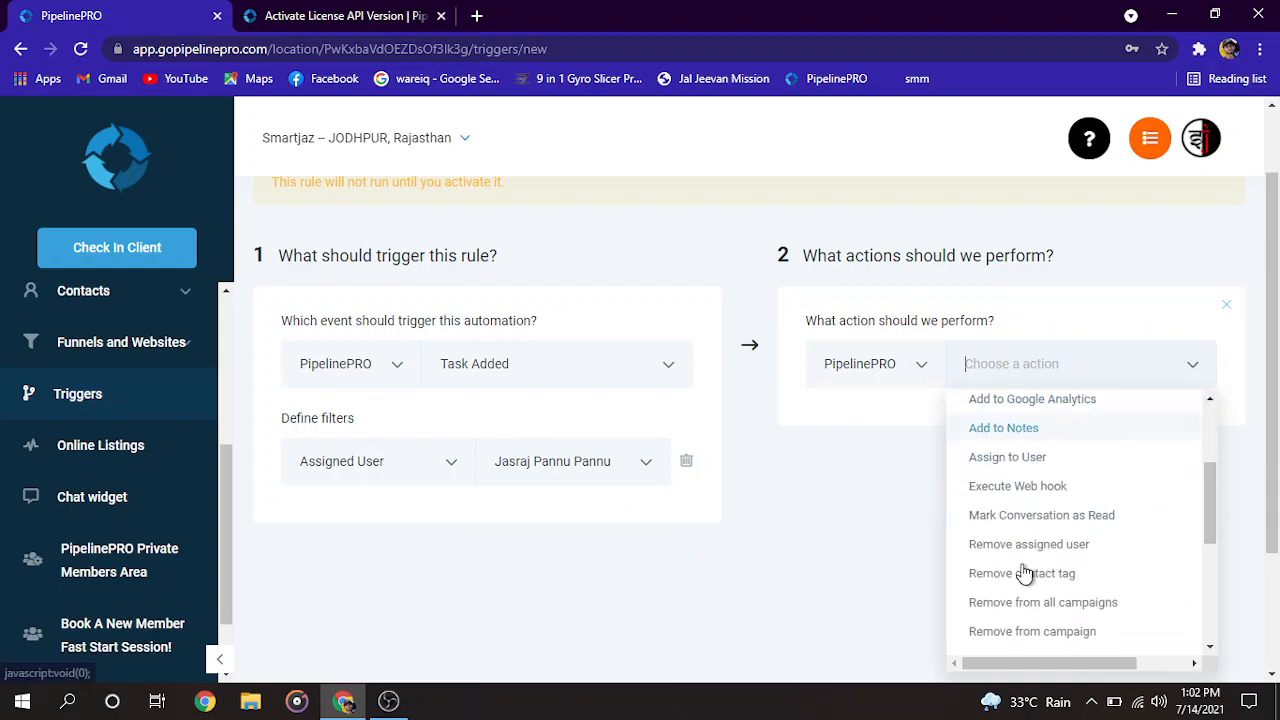
scroll(1035, 470, "down", 5)
scroll(1040, 520, "down", 1)
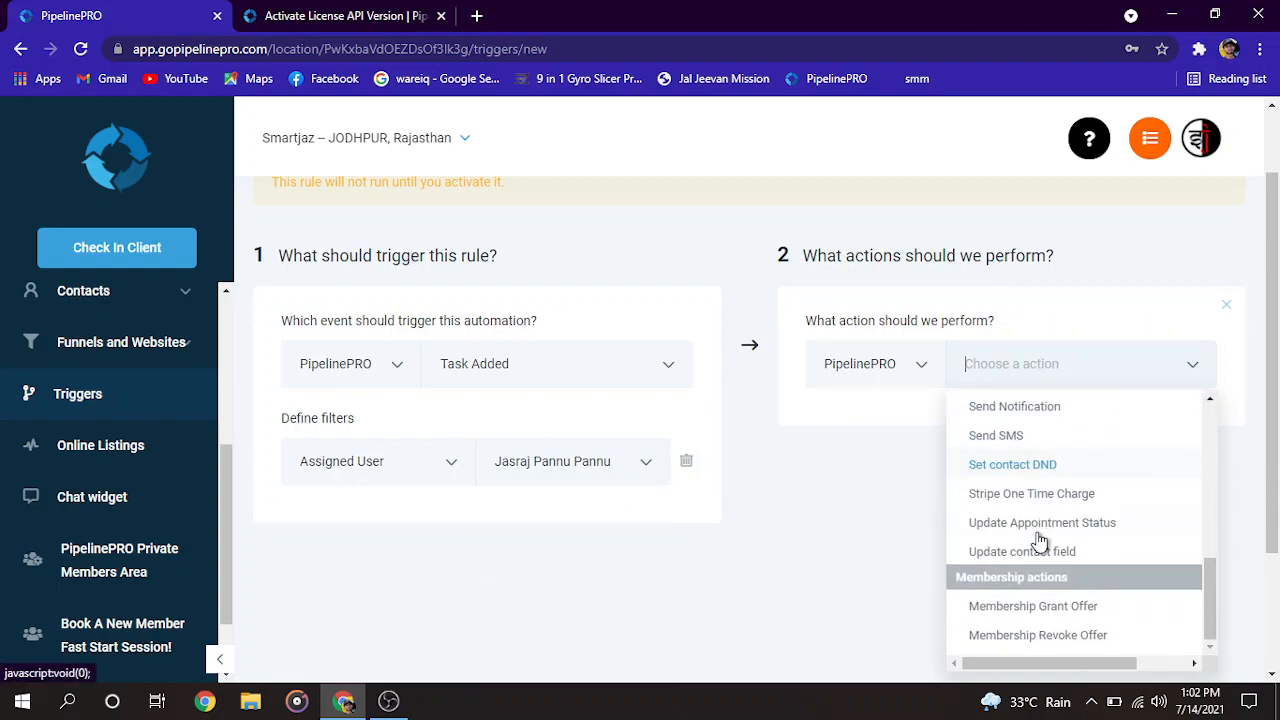
scroll(1040, 560, "up", 3)
left_click(1000, 566)
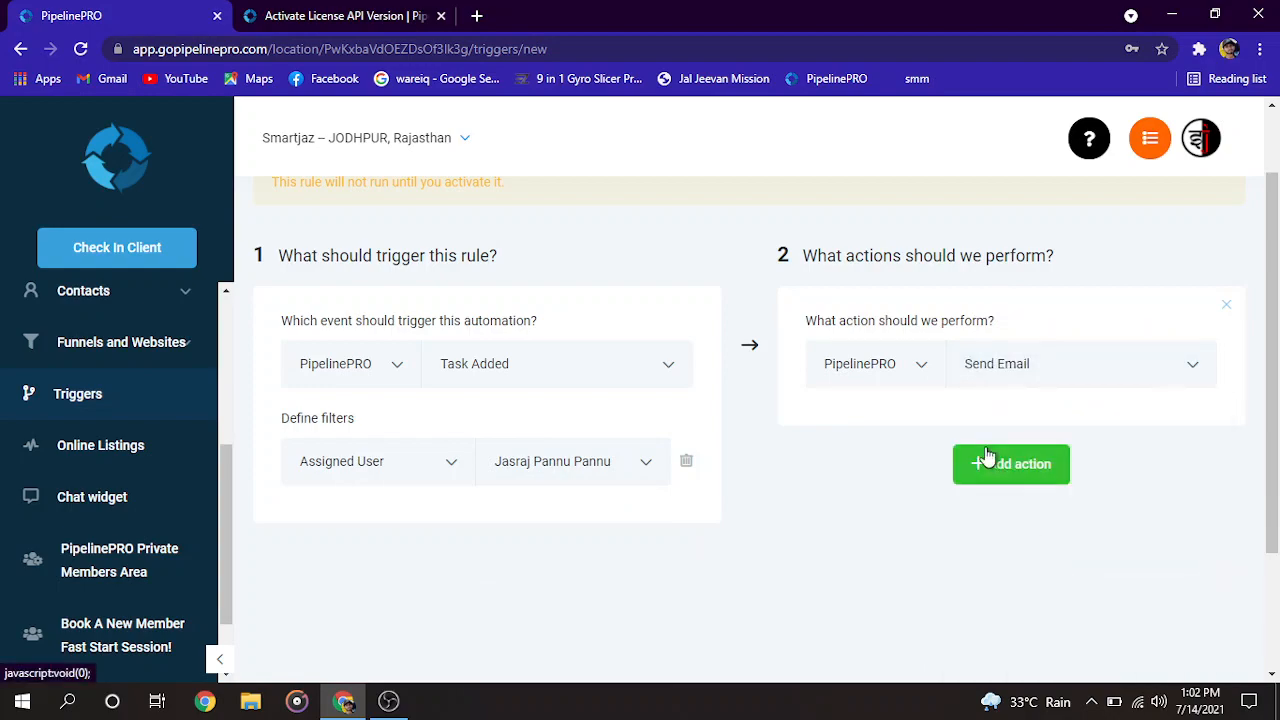
Review the Send Email action's sender, recipient, subject and message fields, and remove the action from the rule.
left_click(992, 453)
scroll(975, 485, "down", 2)
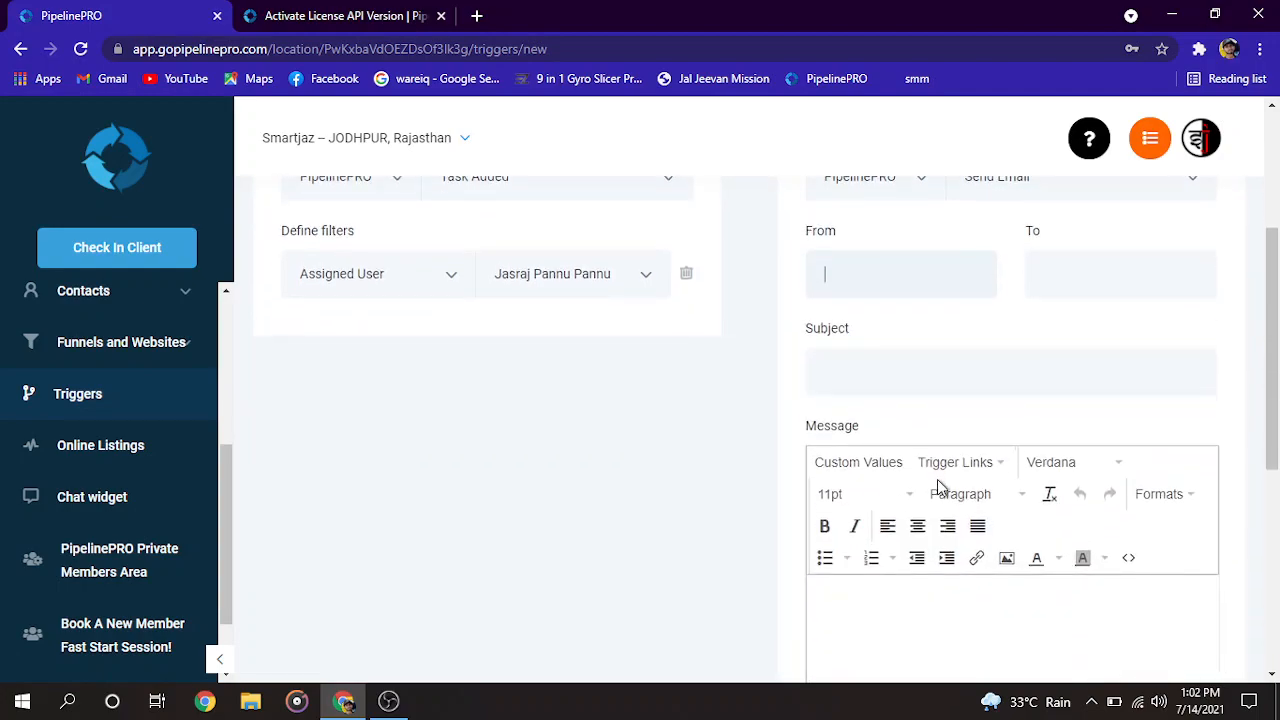
scroll(1000, 534, "down", 4)
scroll(1001, 534, "up", 3)
scroll(1000, 530, "up", 4)
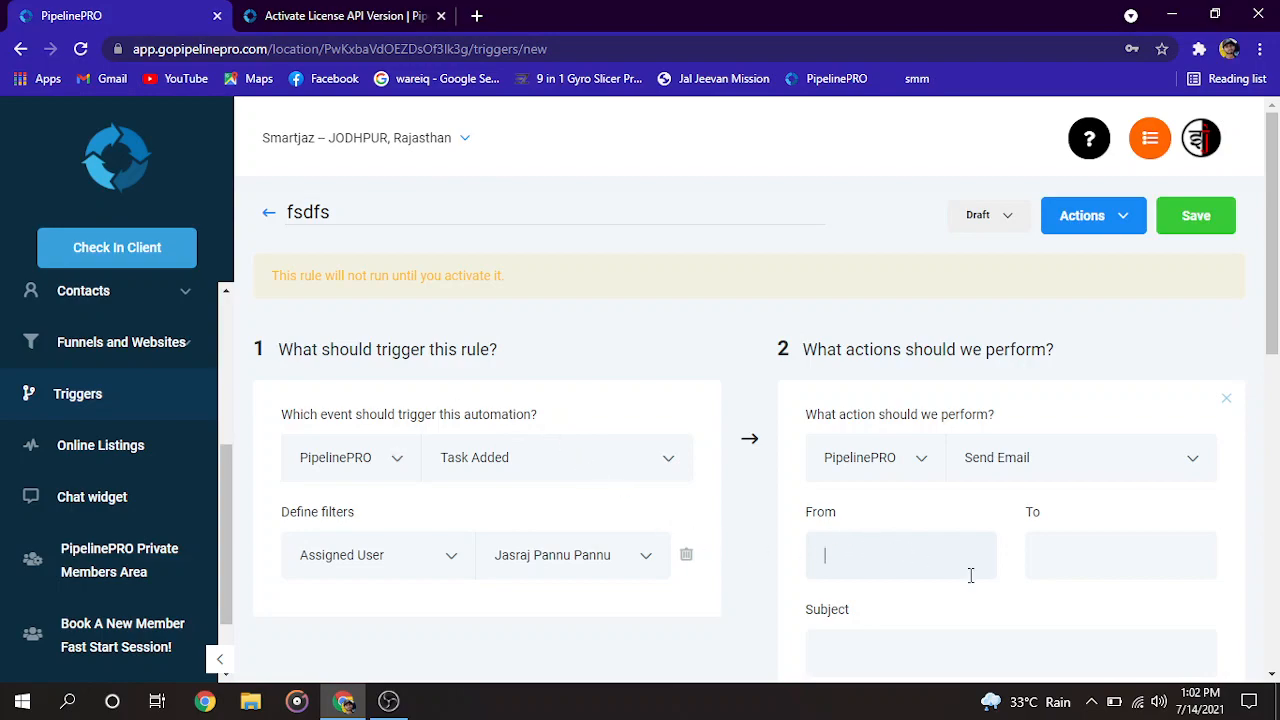
left_click(1193, 453)
left_click(1221, 440)
left_click(1229, 402)
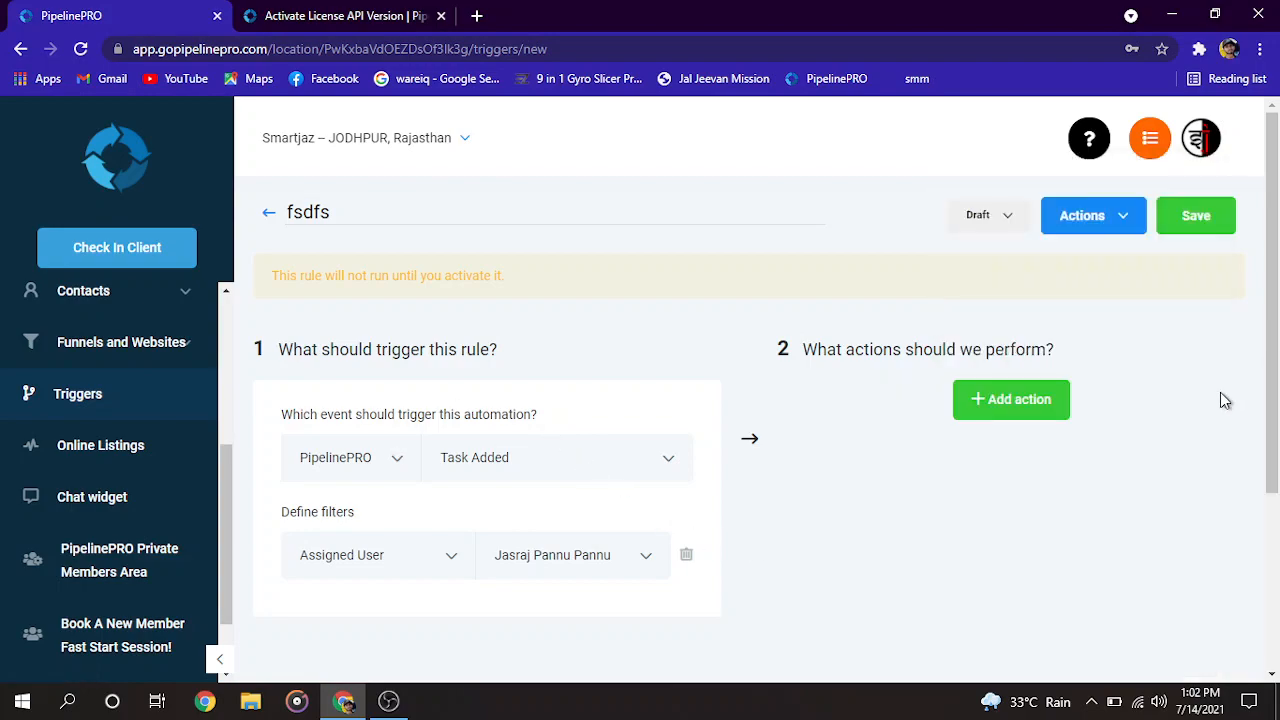
Browse the trigger events and change the rule's event to Customer Replied.
left_click(675, 452)
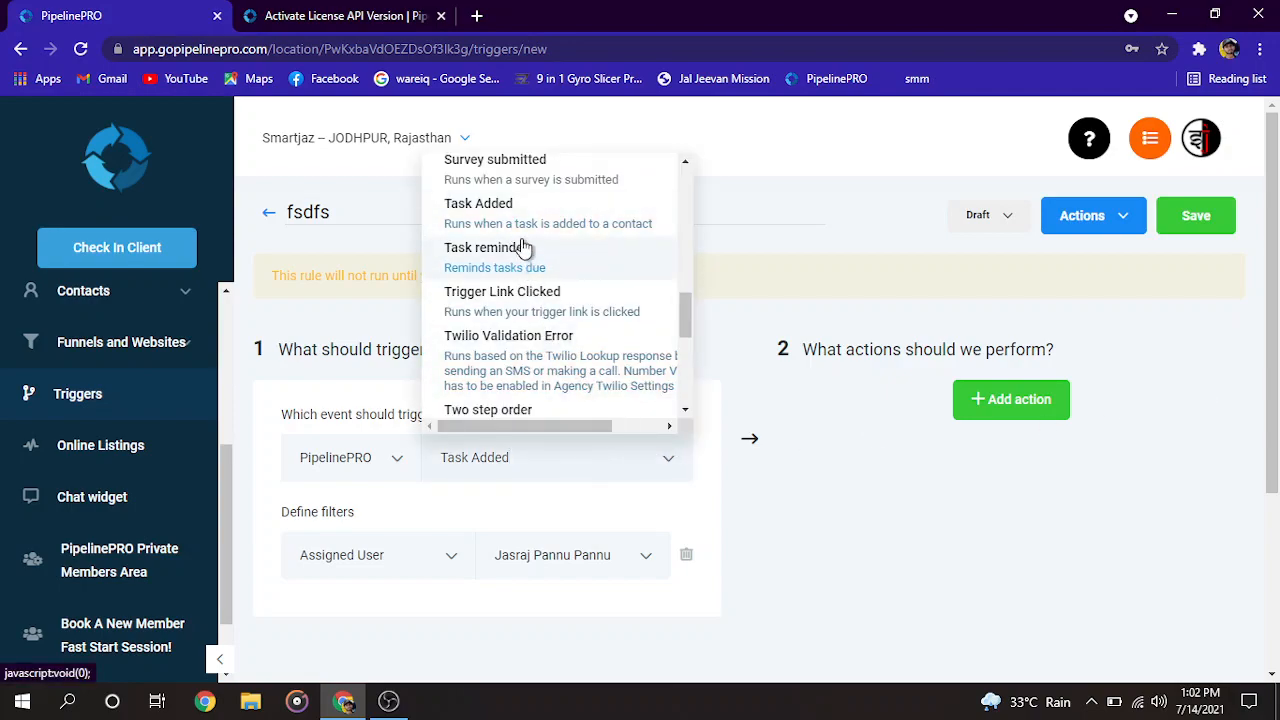
scroll(515, 215, "up", 2)
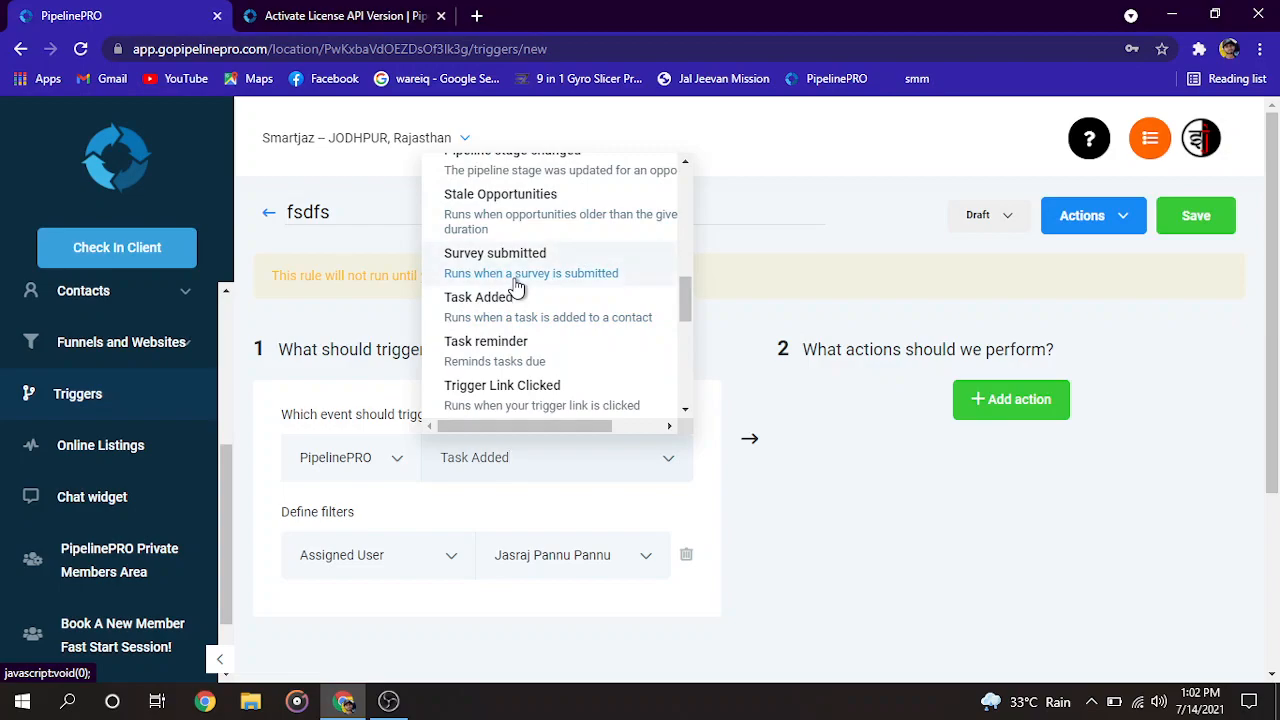
scroll(515, 288, "up", 2)
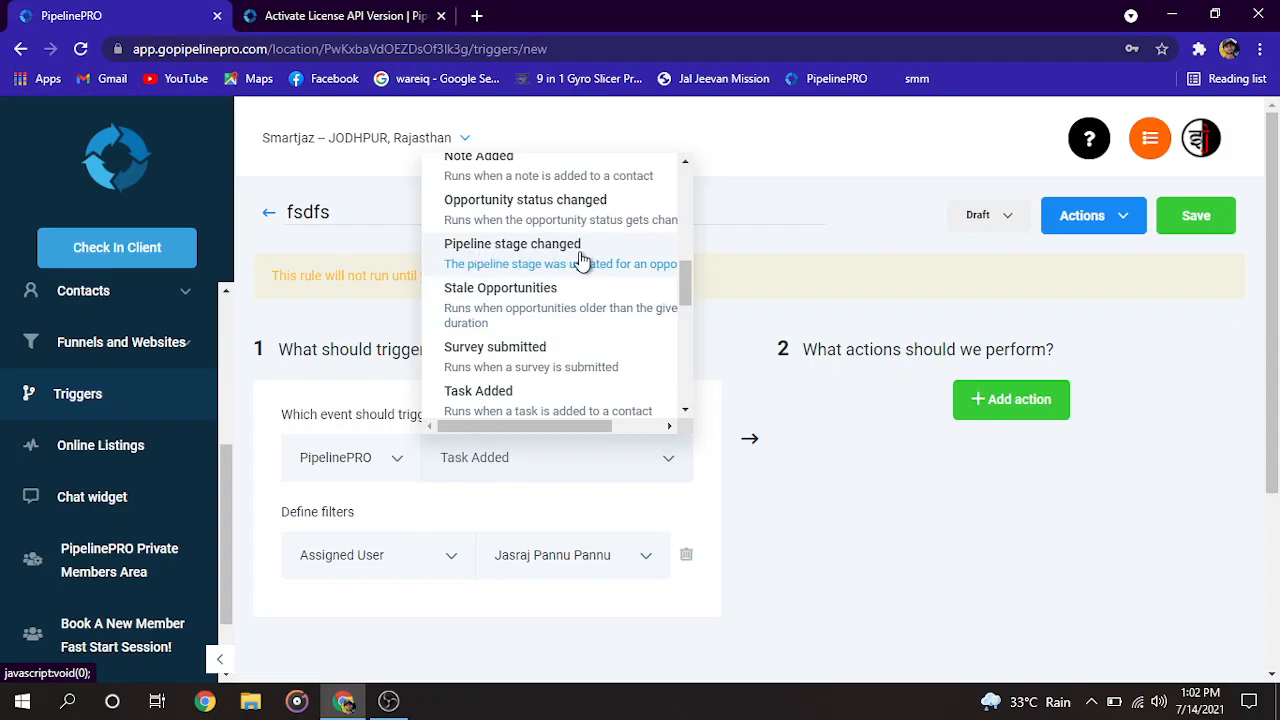
scroll(497, 226, "up", 1)
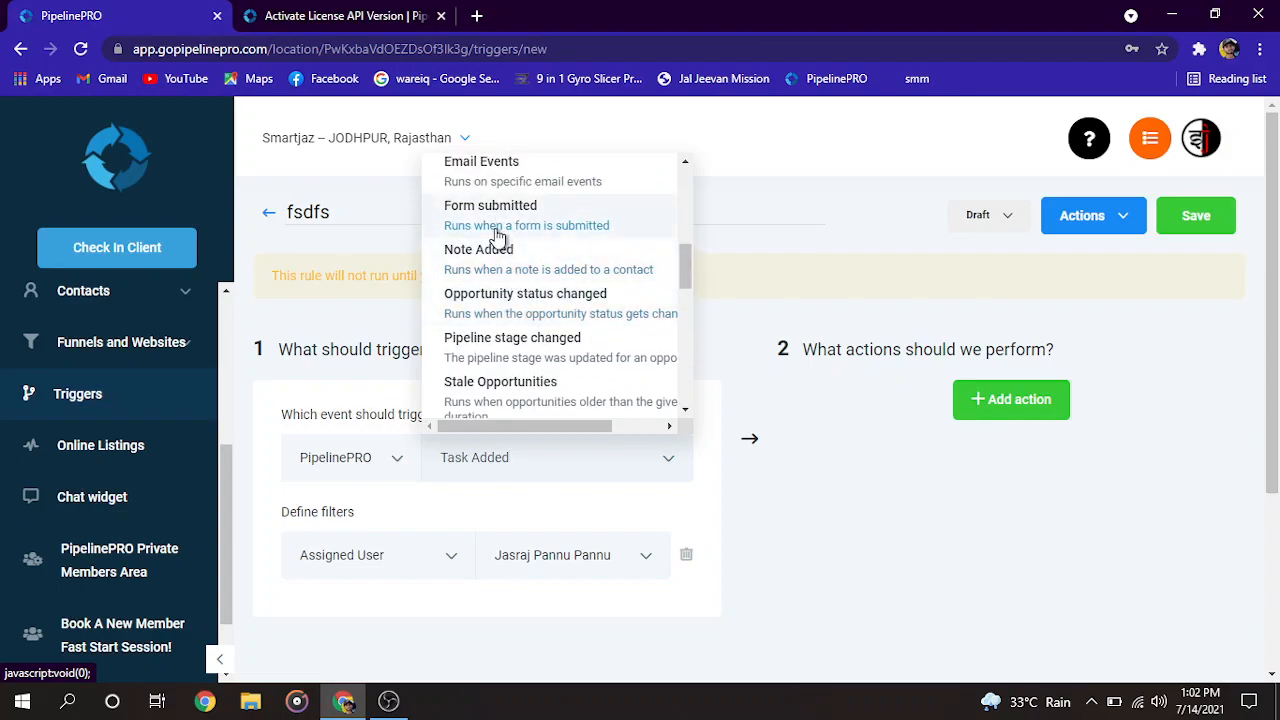
scroll(492, 238, "up", 1)
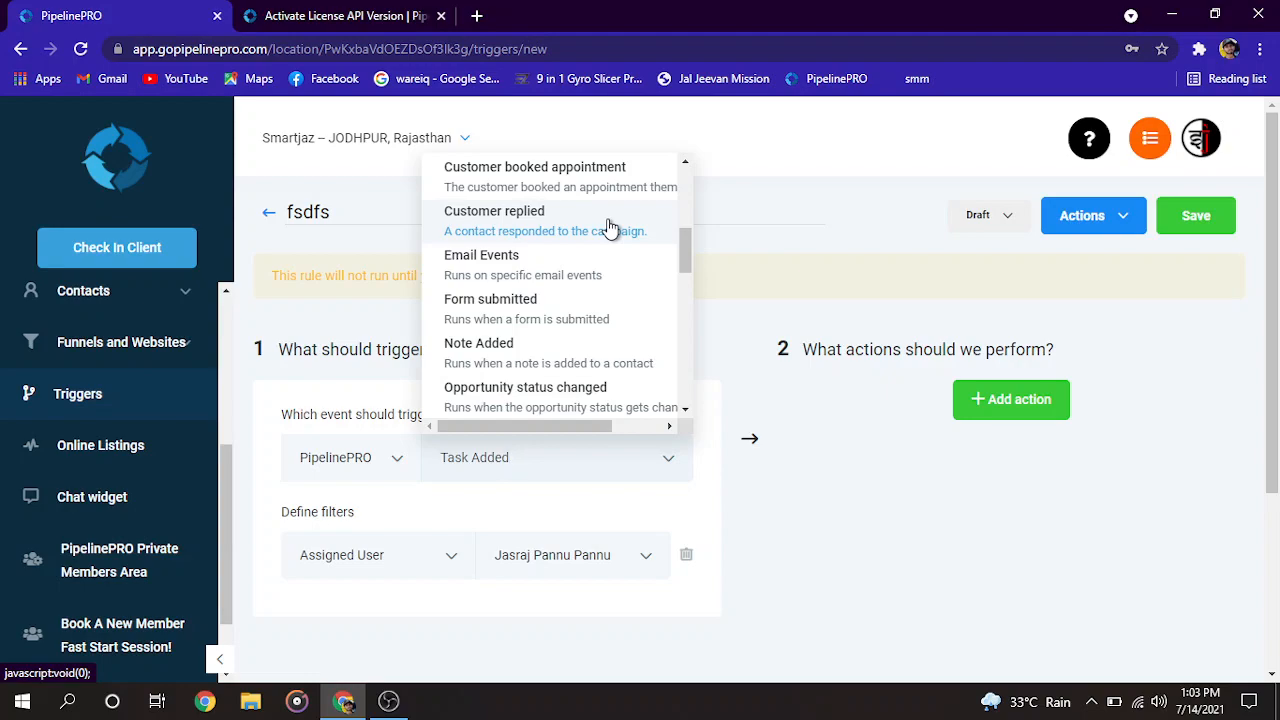
left_click(510, 230)
Add a Has Tag filter to the Customer Replied trigger with the tag Globalcrystalshop.
scroll(587, 495, "down", 1)
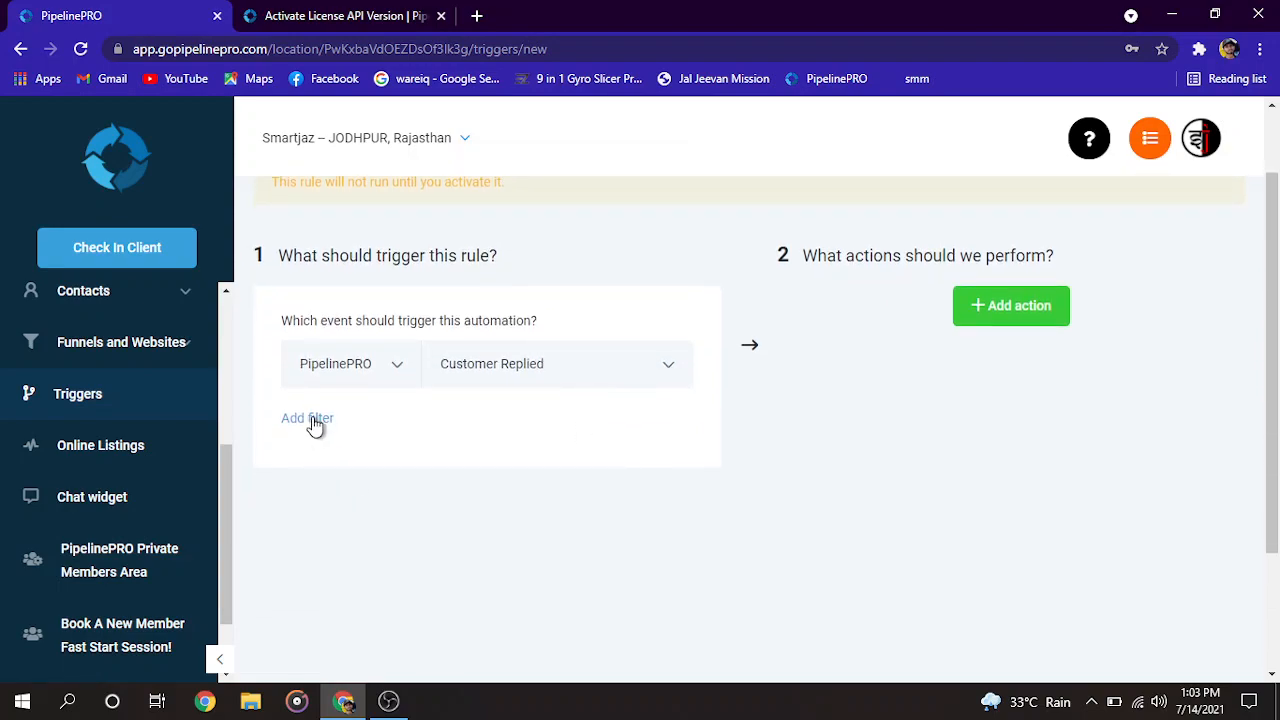
left_click(313, 422)
left_click(566, 478)
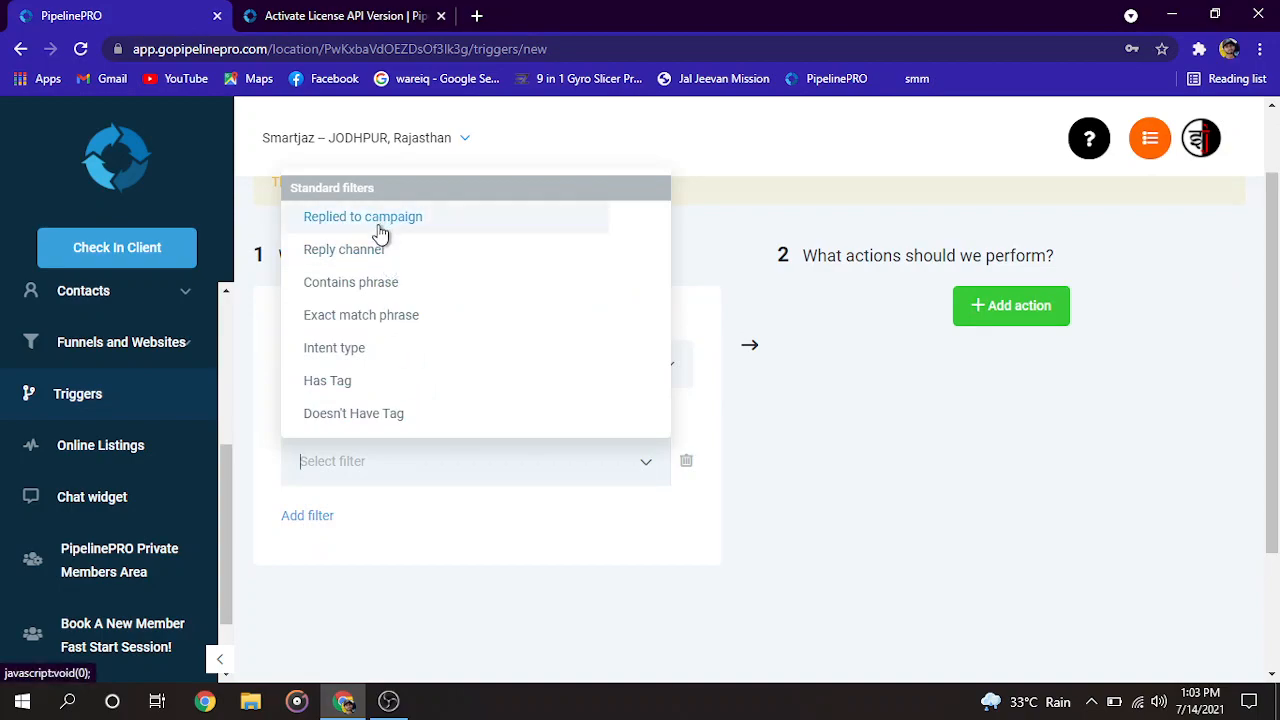
scroll(381, 276, "up", 1)
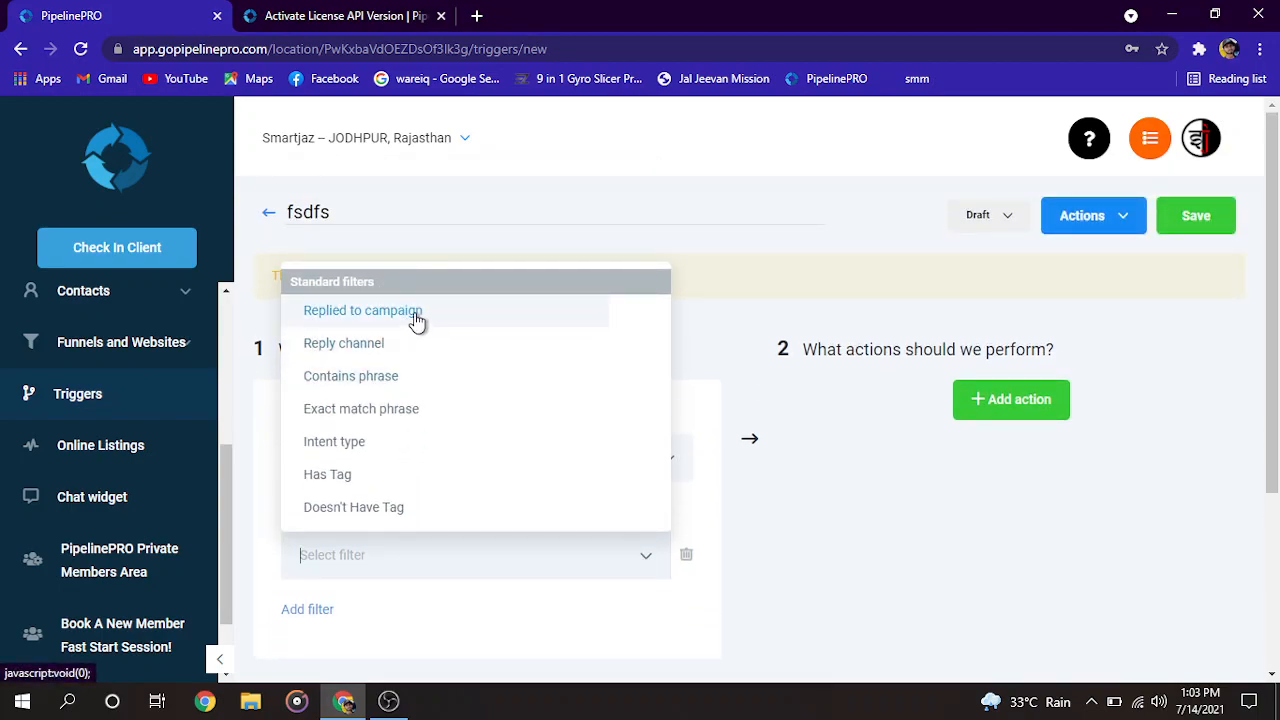
left_click(361, 475)
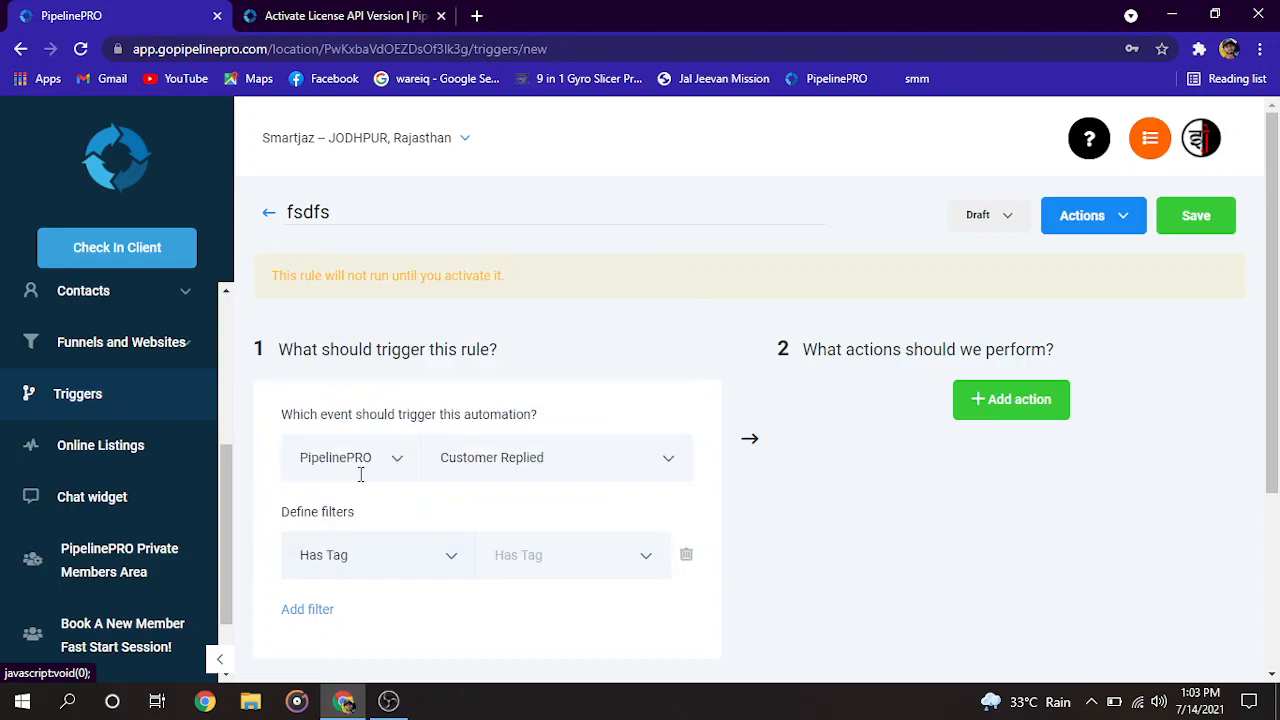
scroll(577, 457, "down", 3)
left_click(645, 291)
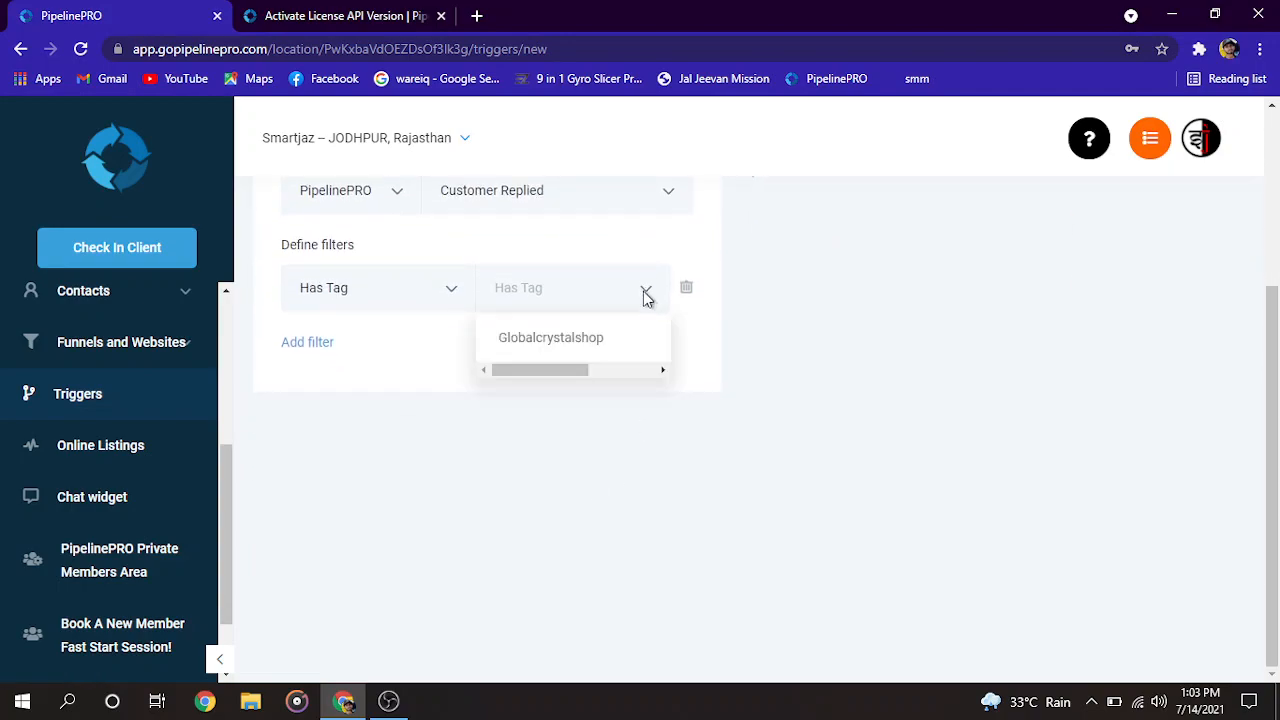
left_click(589, 350)
scroll(577, 434, "up", 2)
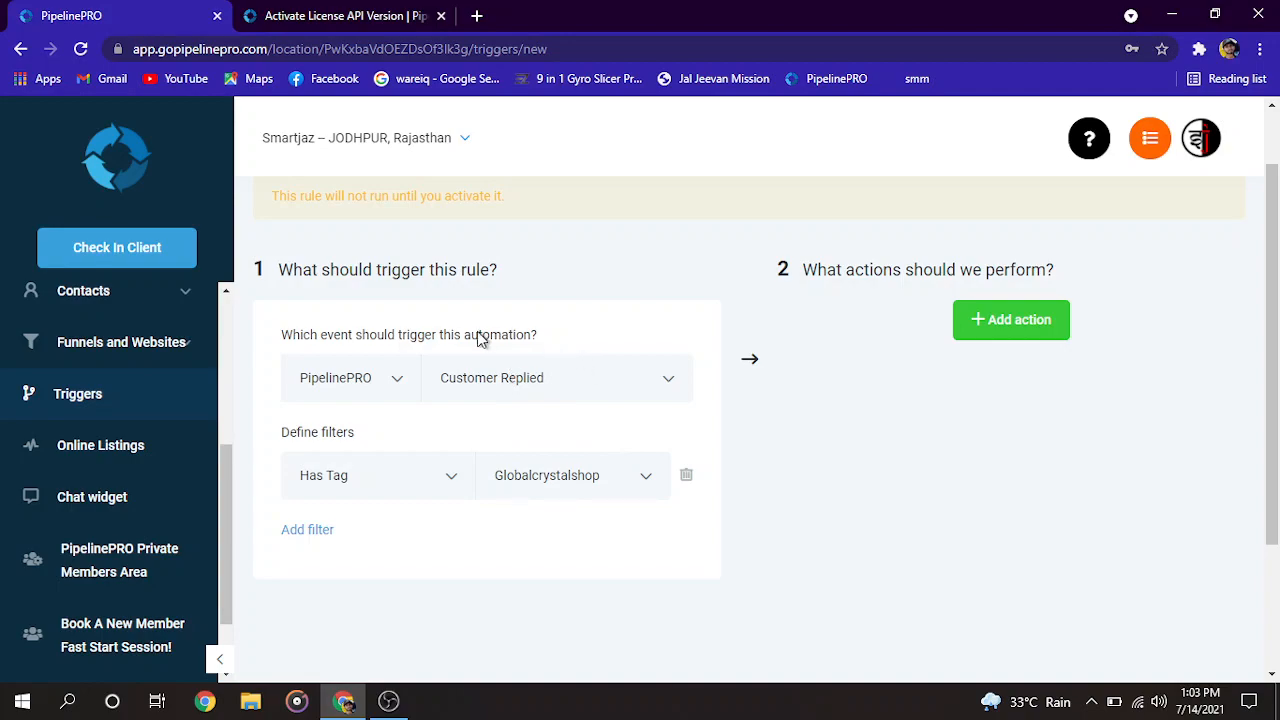
Check the trigger event list without changing it, then add a blank action to the rule and remove it.
left_click(667, 383)
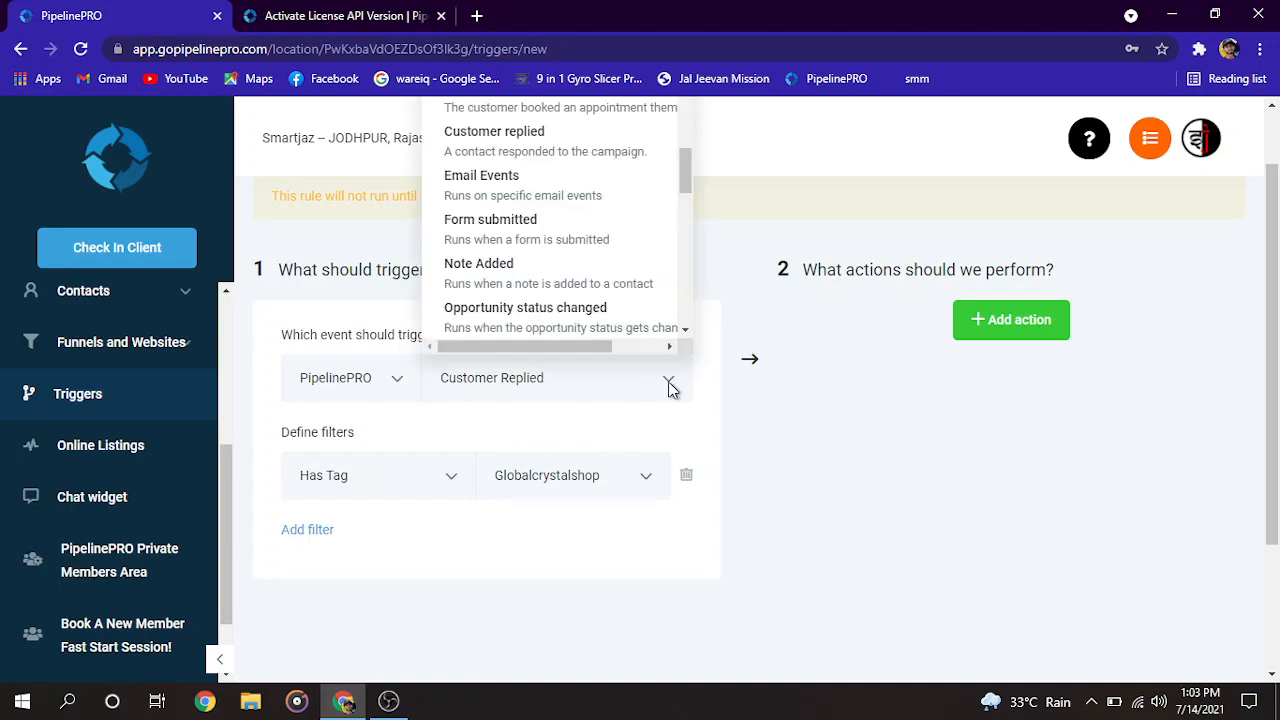
left_click(670, 388)
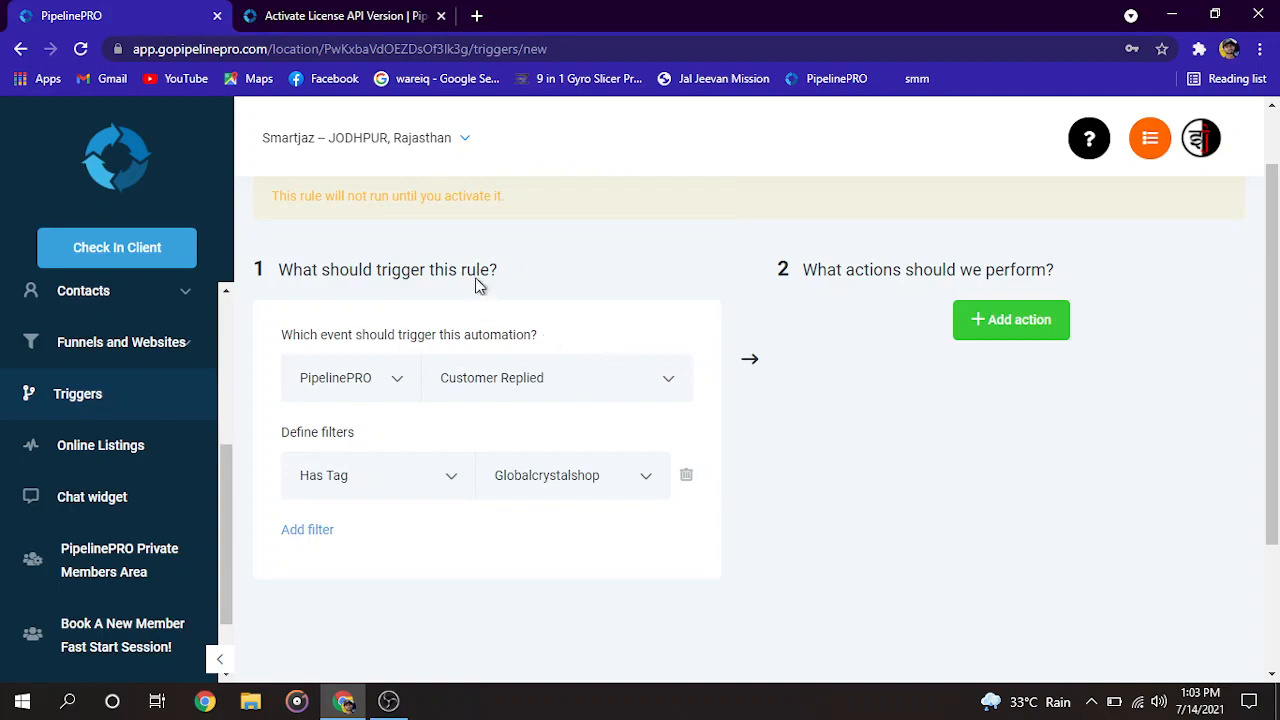
left_click(1008, 328)
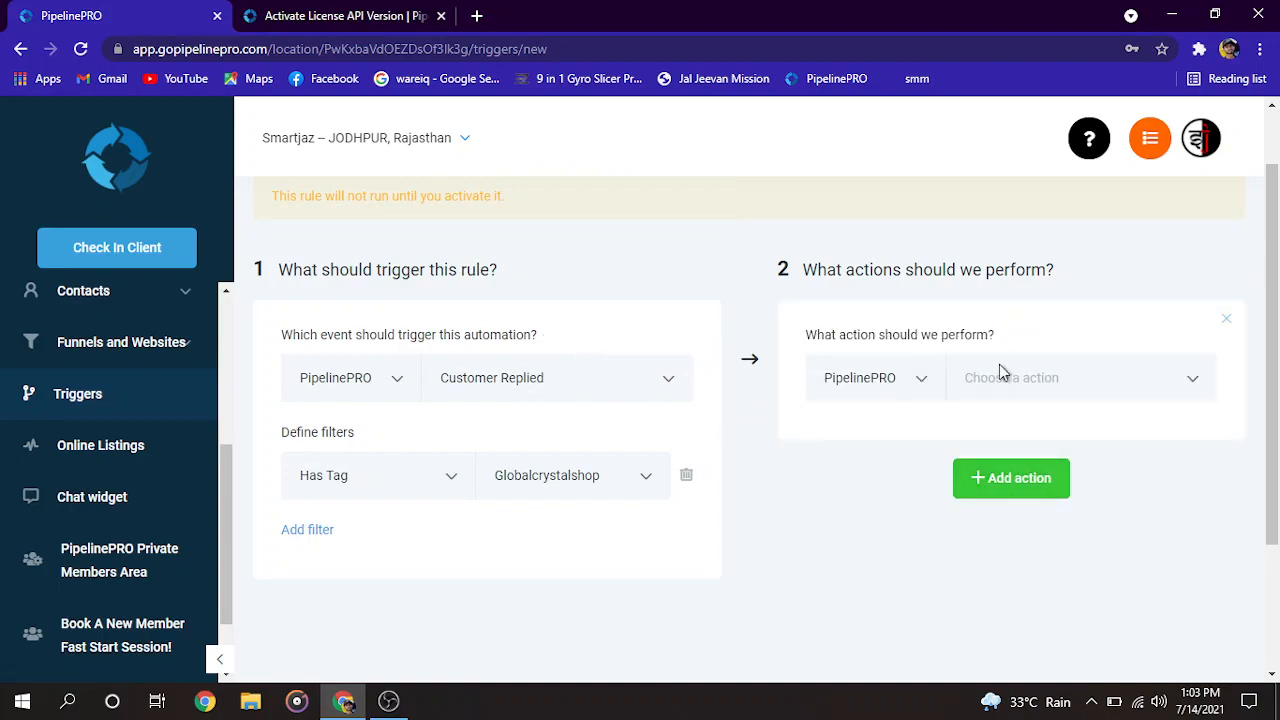
left_click(1194, 384)
double_click(1227, 320)
scroll(895, 376, "up", 1)
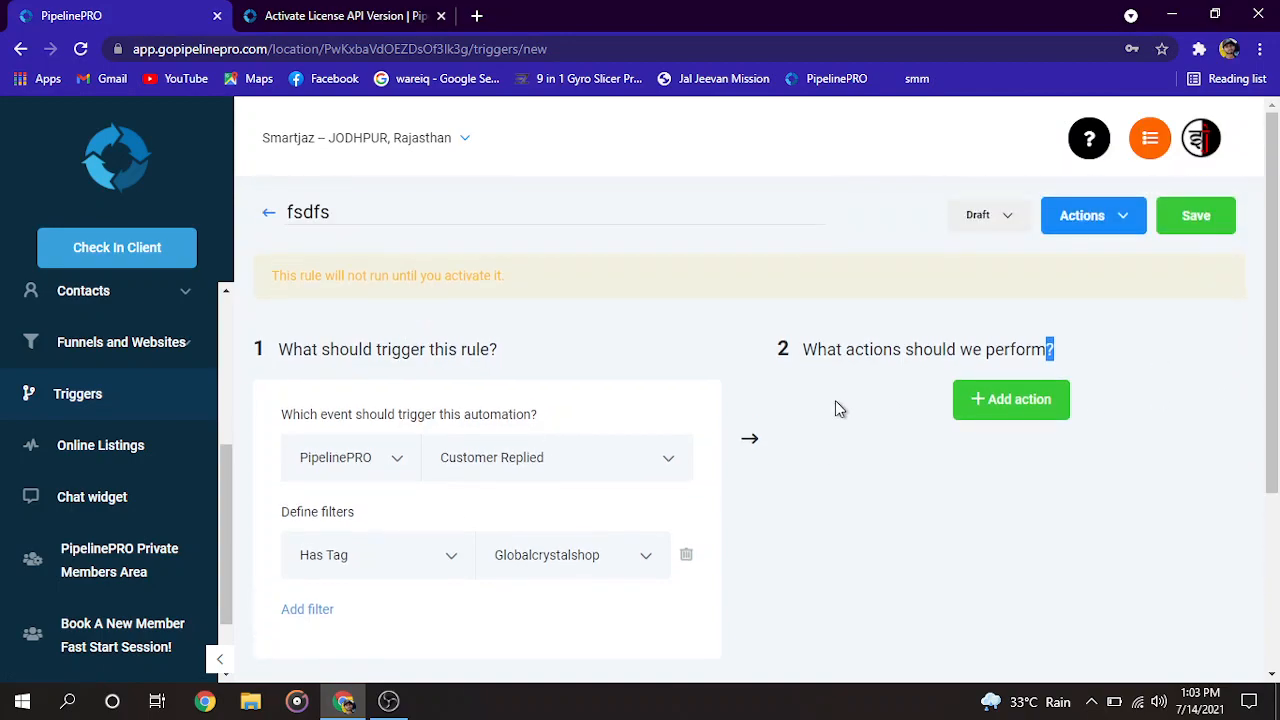
scroll(900, 445, "down", 1)
left_click(804, 459)
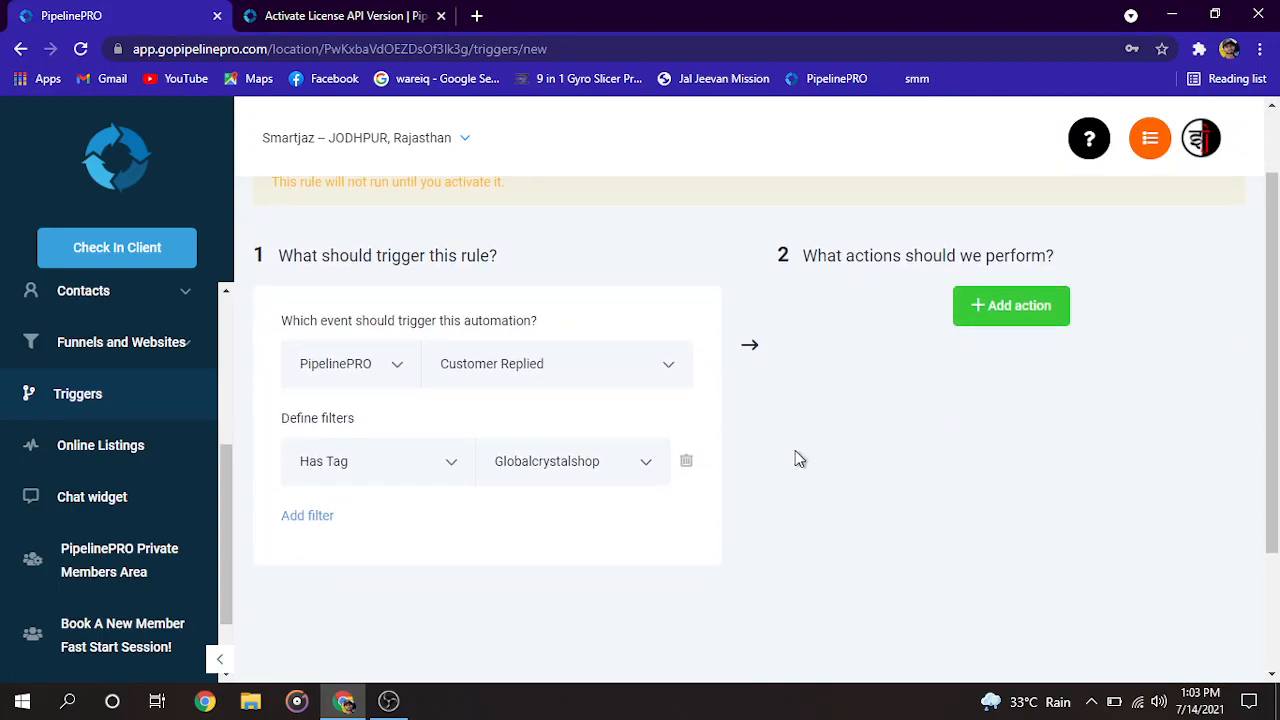
scroll(126, 432, "up", 3)
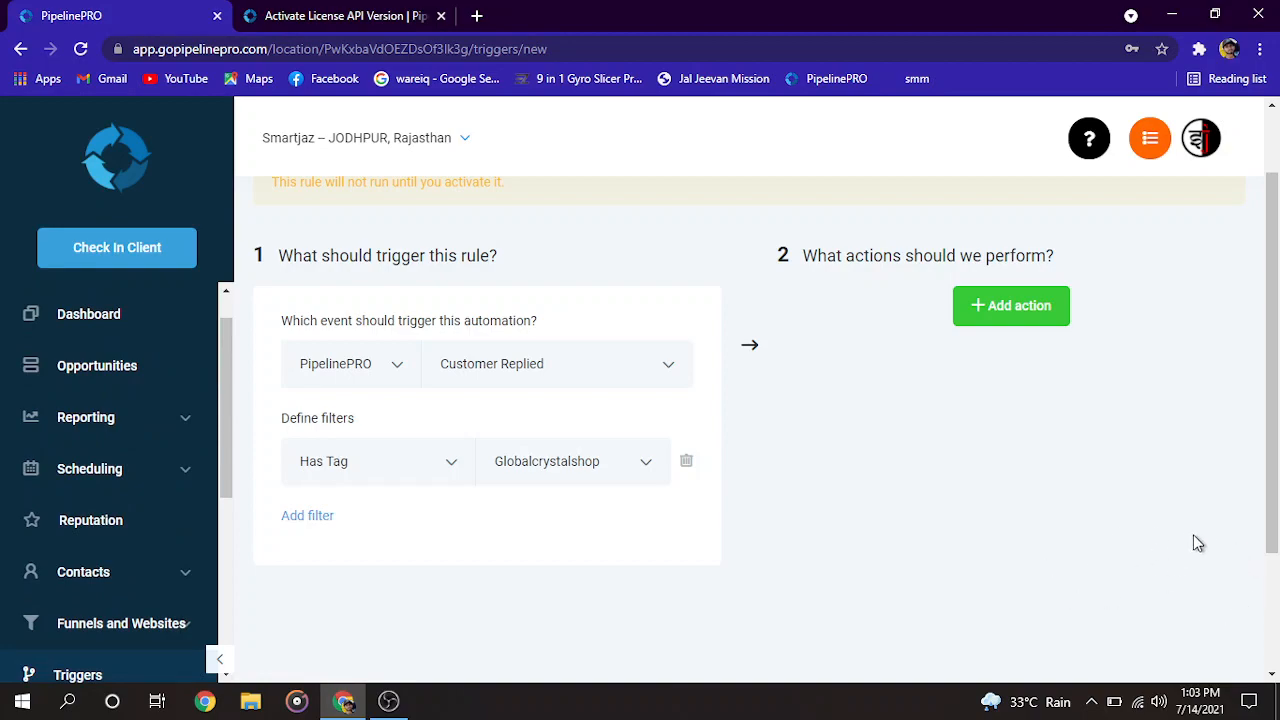
scroll(917, 486, "up", 1)
scroll(114, 400, "down", 3)
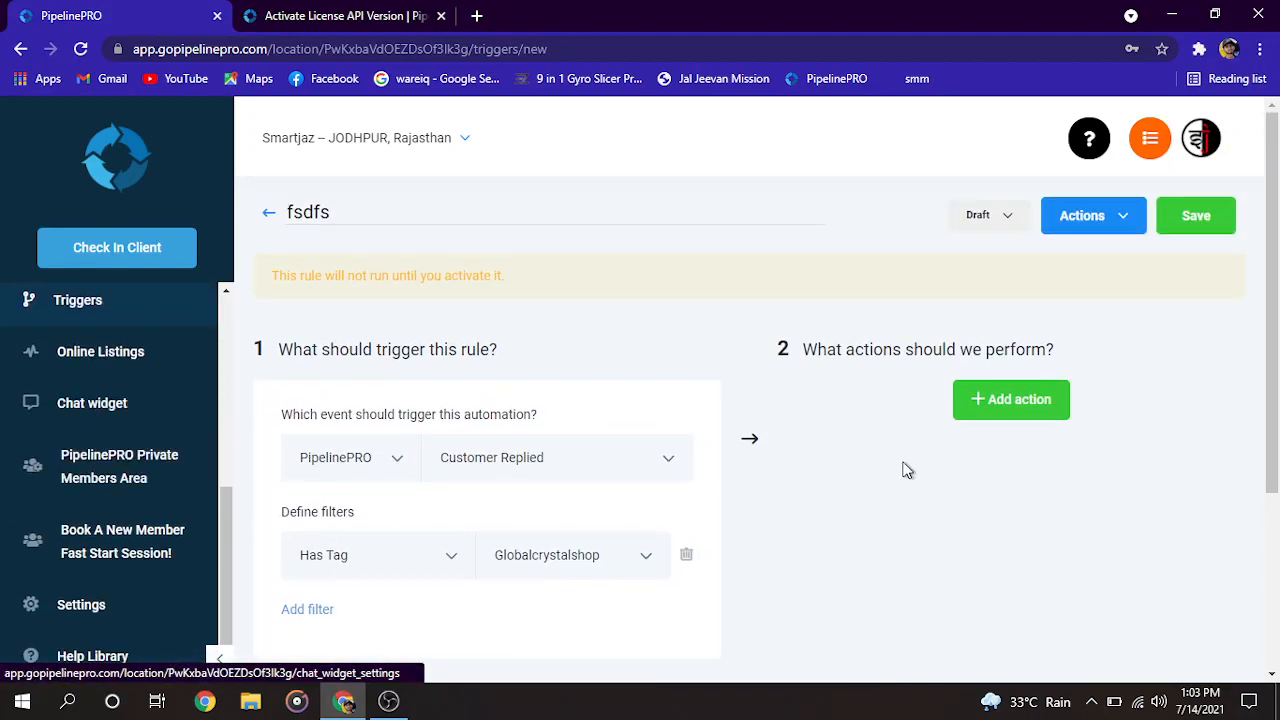
scroll(817, 460, "down", 2)
scroll(817, 460, "up", 2)
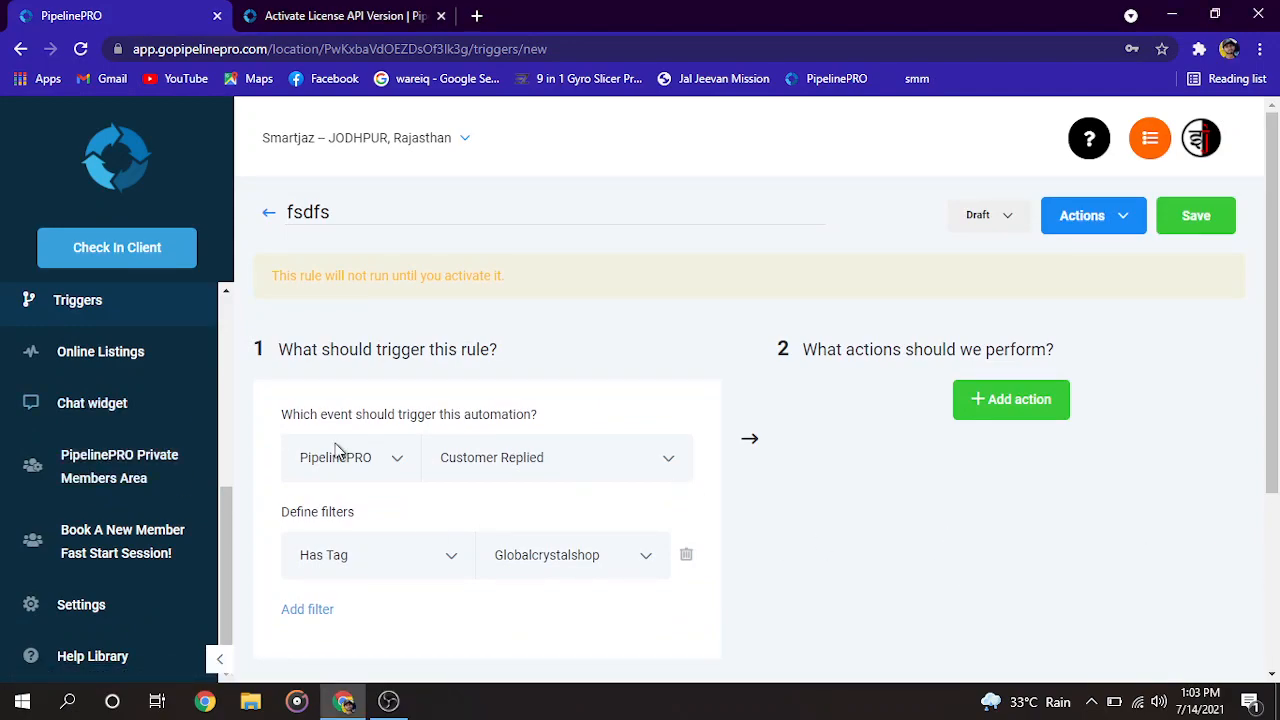
scroll(100, 443, "down", 4)
scroll(95, 570, "up", 3)
scroll(112, 630, "down", 3)
scroll(486, 523, "up", 4)
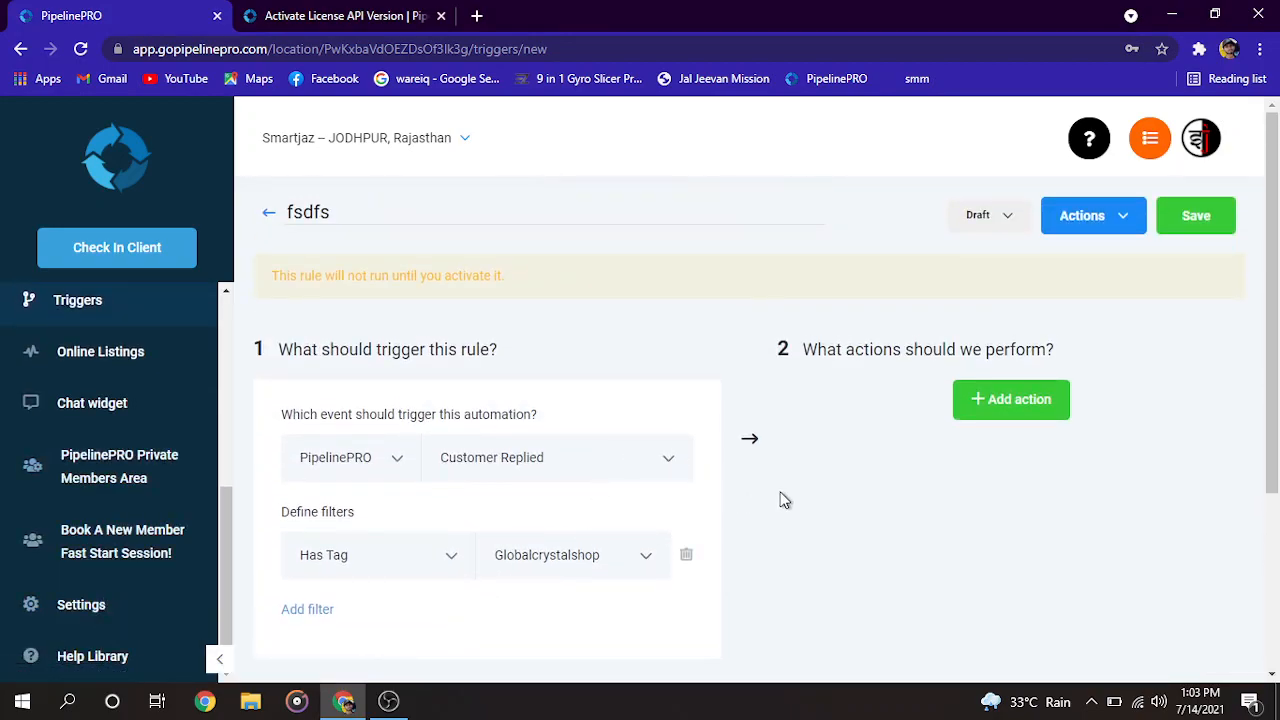
Open the help panel and close it again.
left_click(1090, 142)
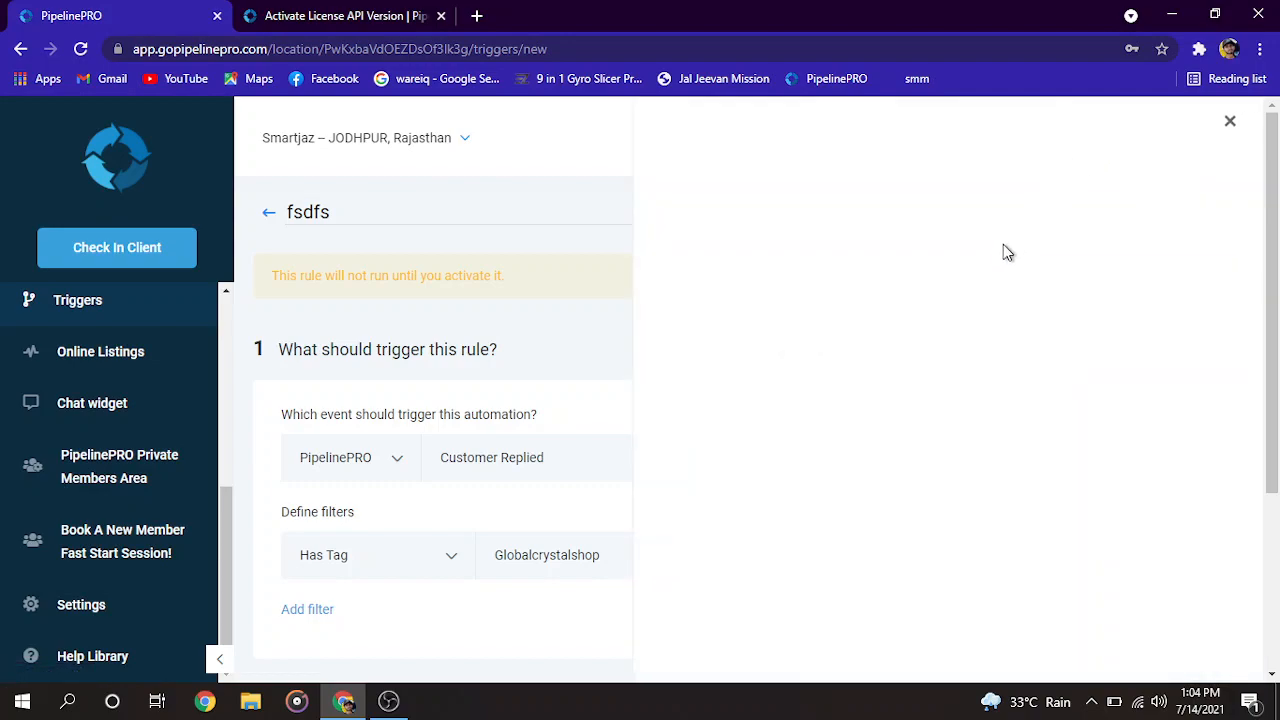
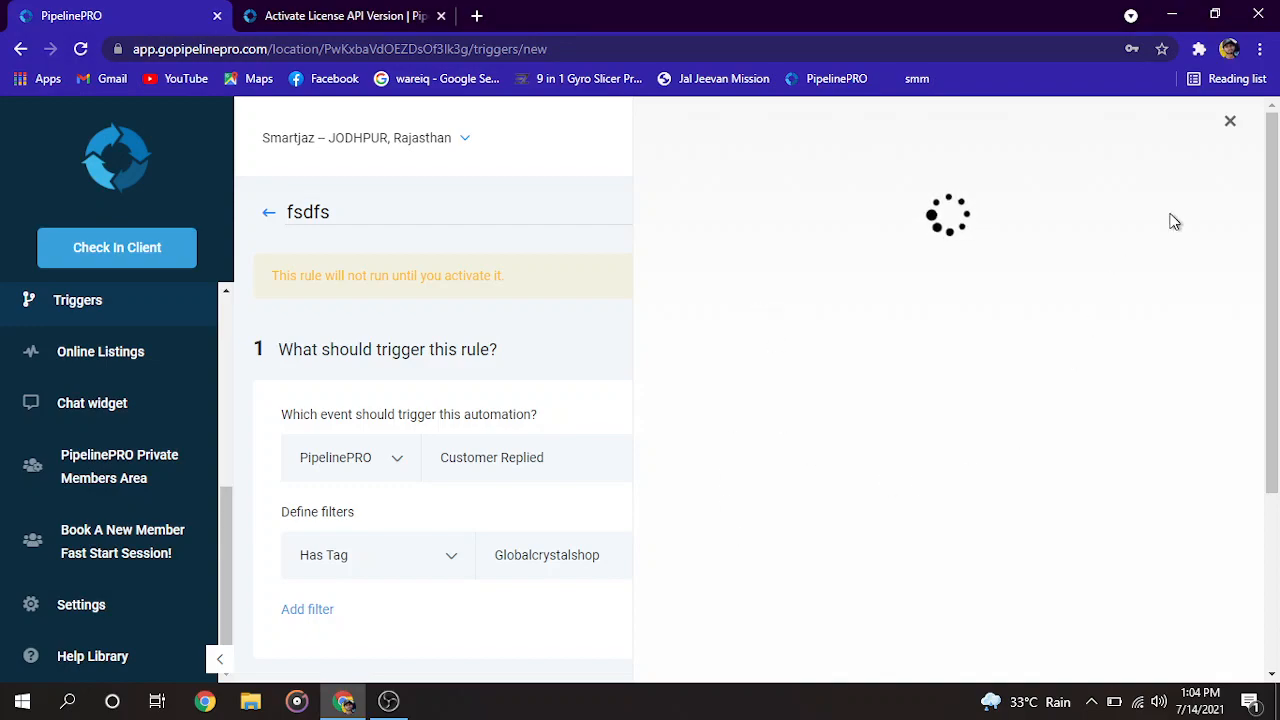
left_click(1230, 124)
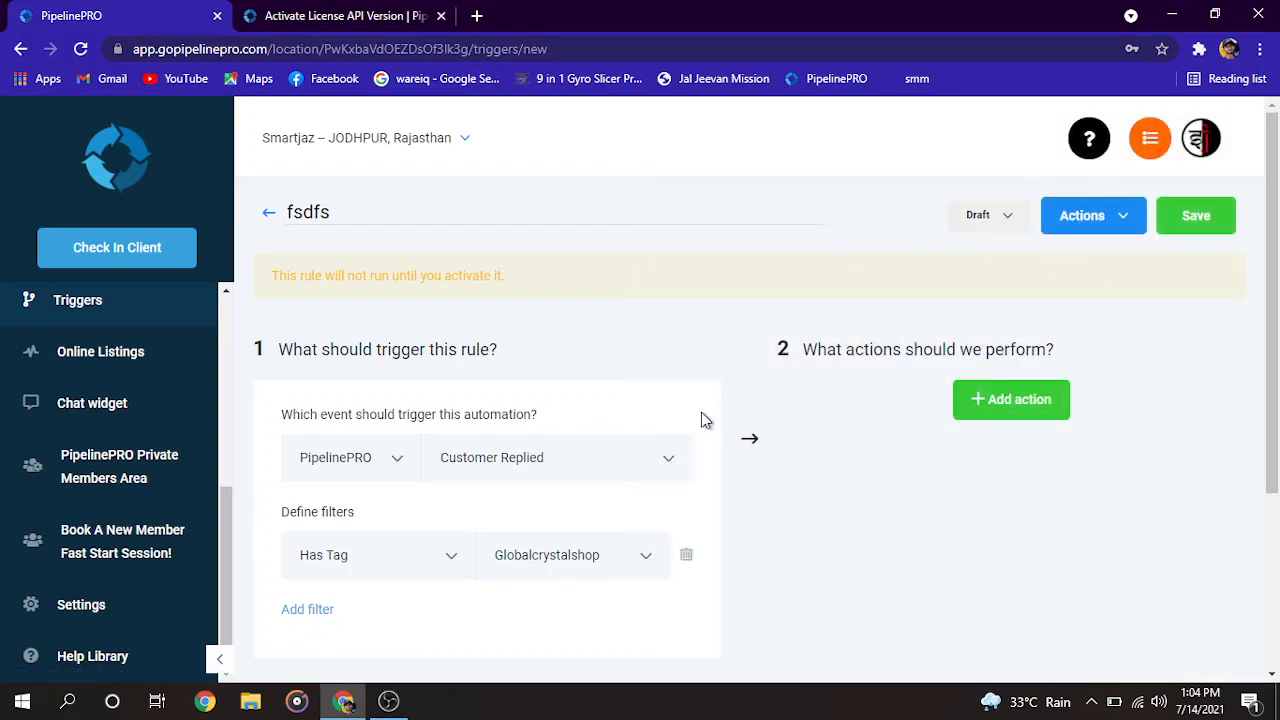
scroll(114, 410, "up", 5)
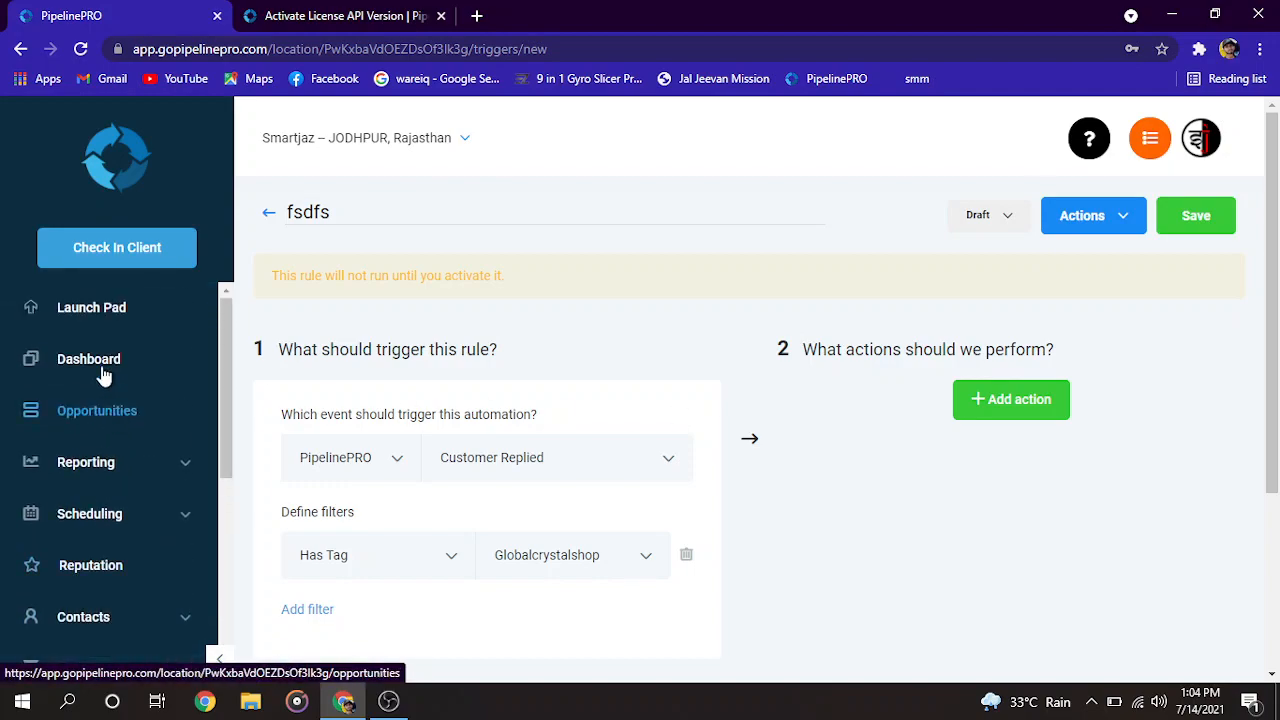
scroll(100, 355, "down", 3)
scroll(118, 610, "up", 3)
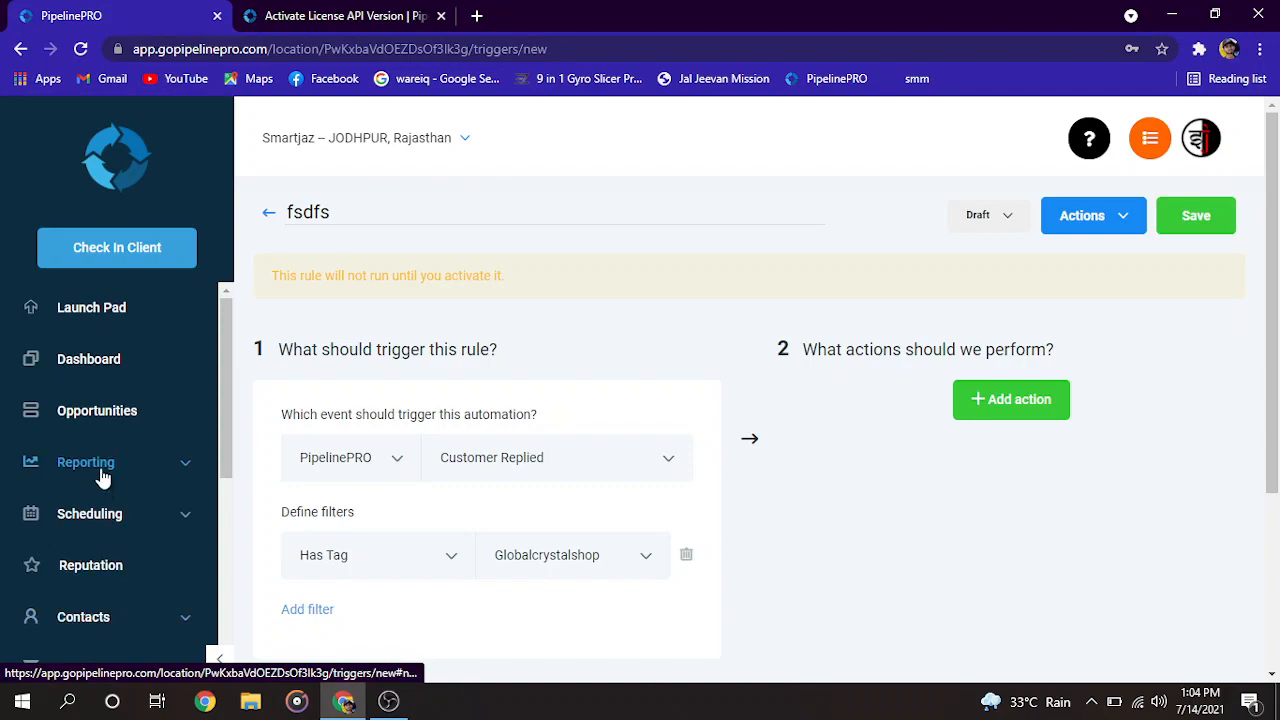
scroll(103, 540, "down", 5)
scroll(103, 477, "up", 5)
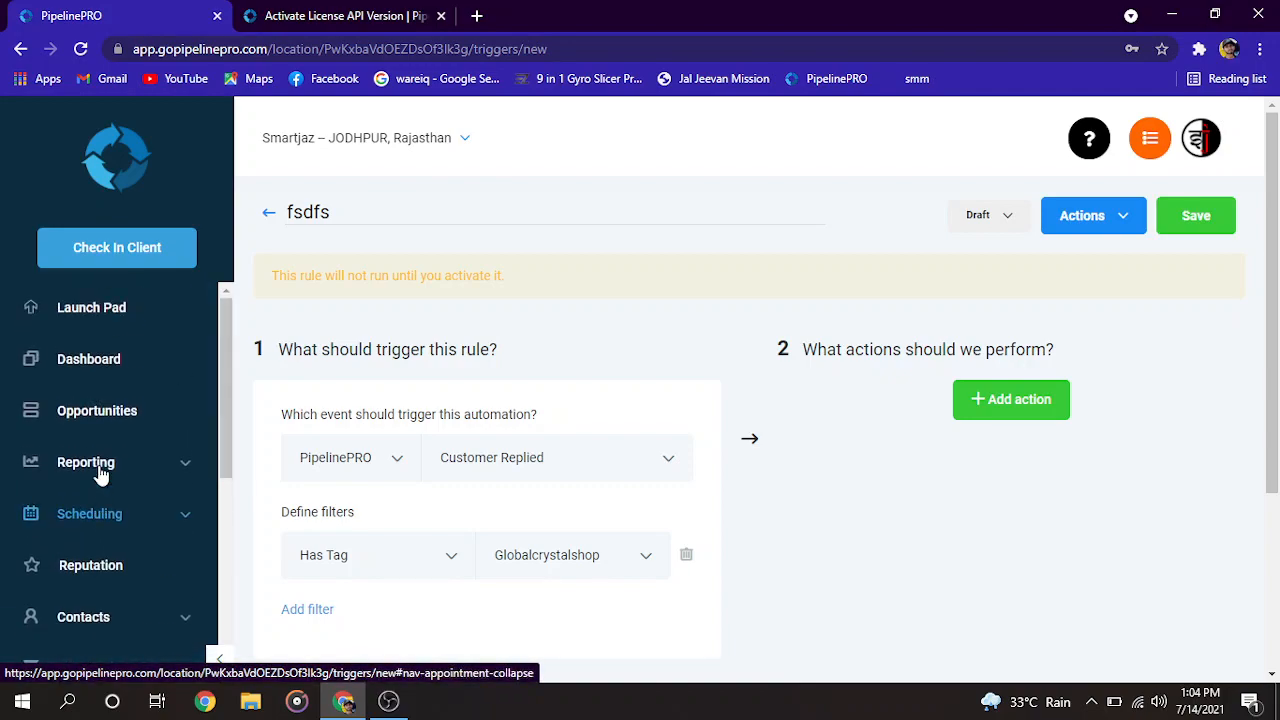
scroll(100, 476, "down", 4)
scroll(100, 476, "up", 2)
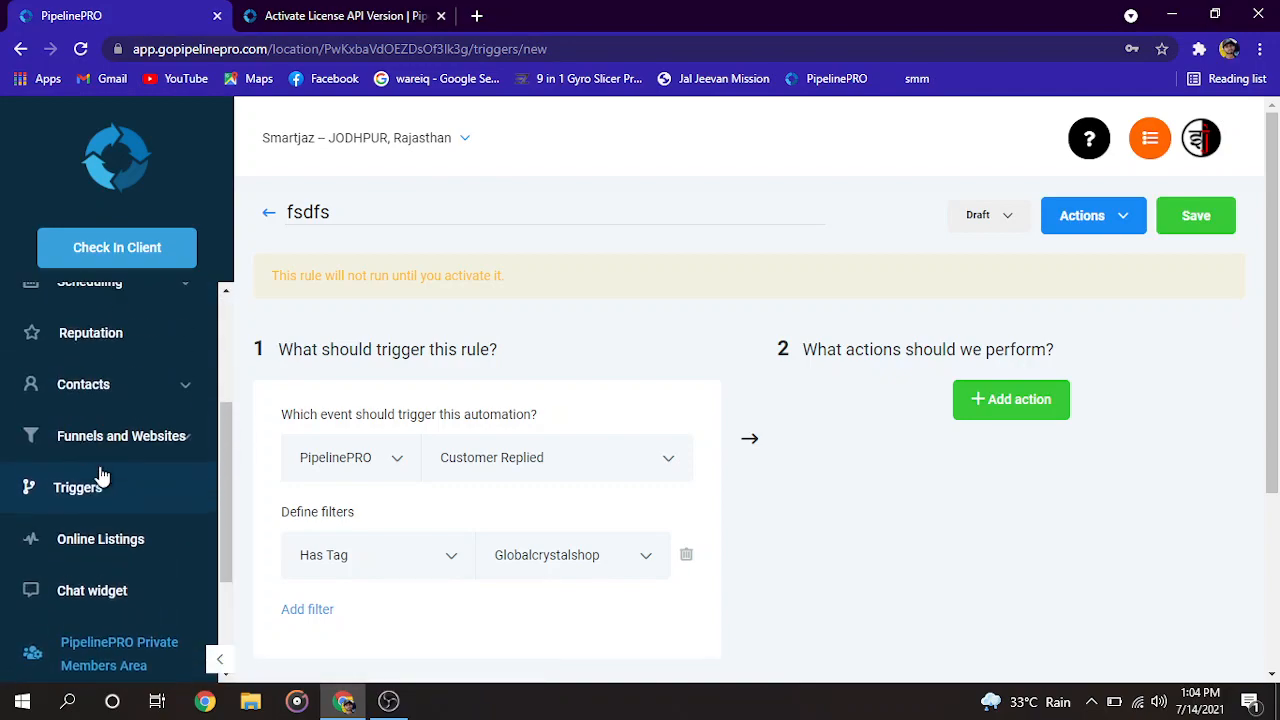
scroll(100, 476, "up", 2)
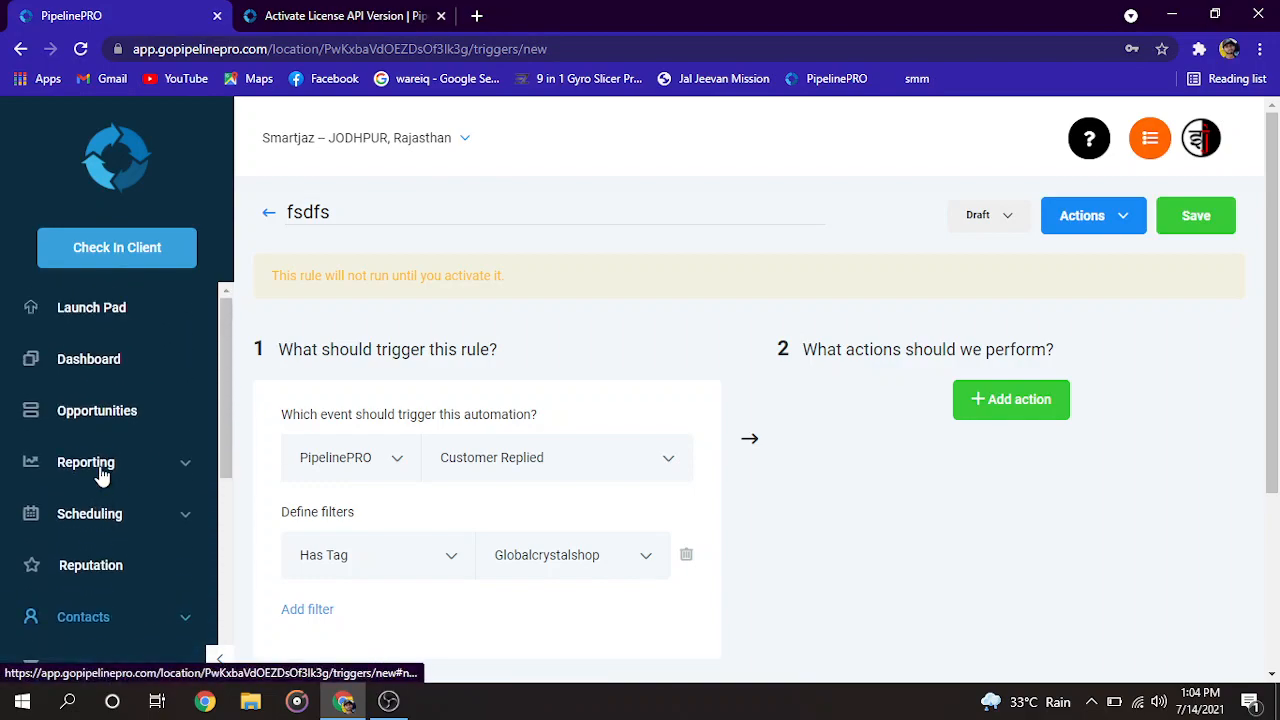
Leave the trigger rule without saving its changes and open the Funnels list.
scroll(100, 476, "down", 3)
left_click(185, 389)
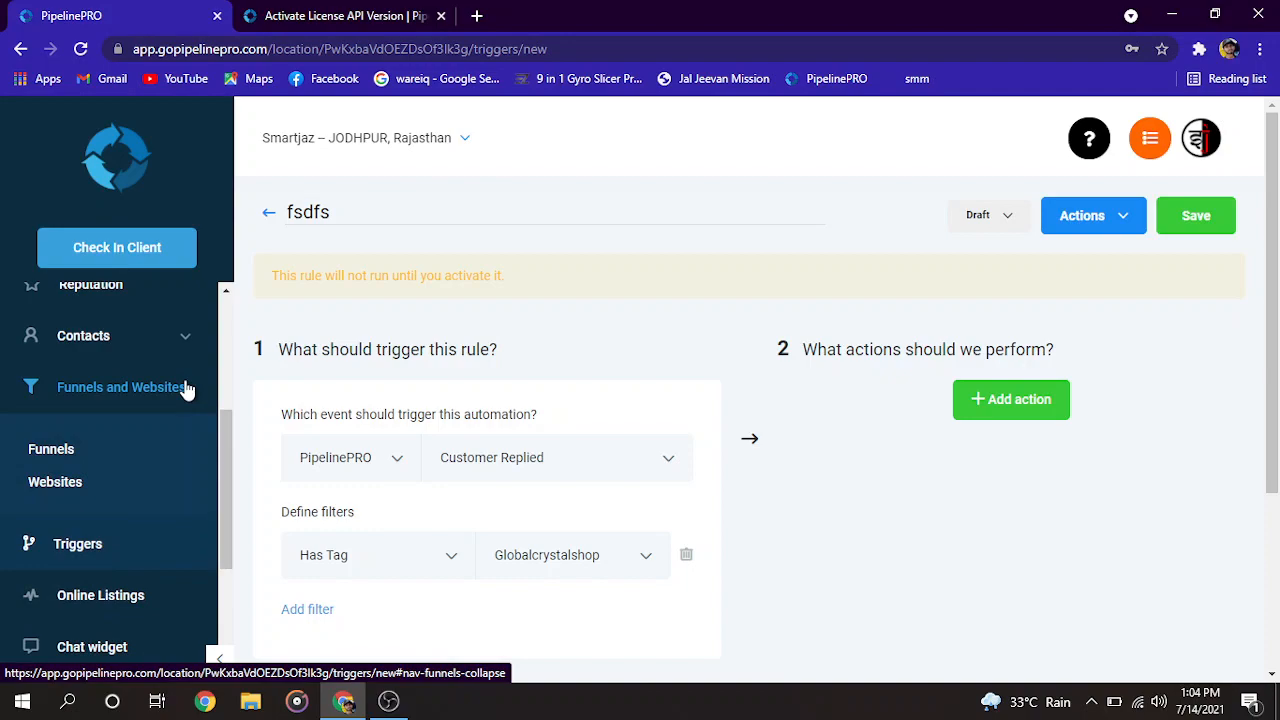
left_click(50, 484)
left_click(806, 158)
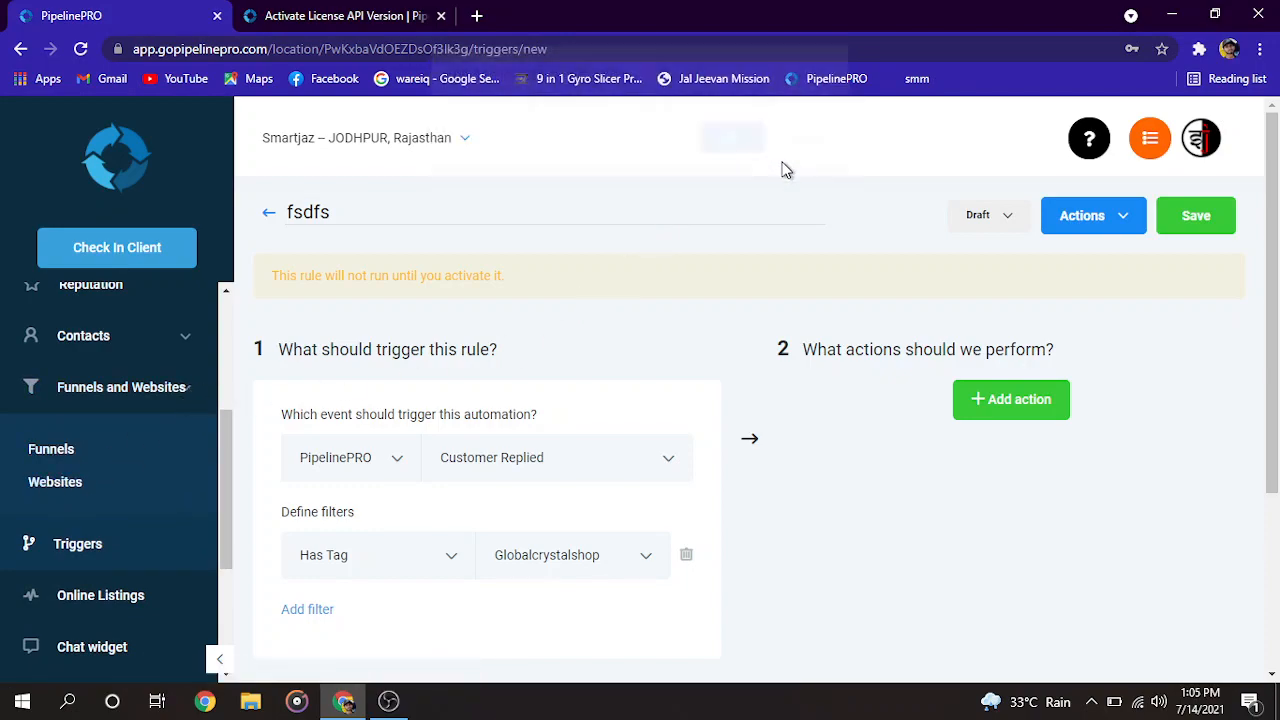
left_click(191, 392)
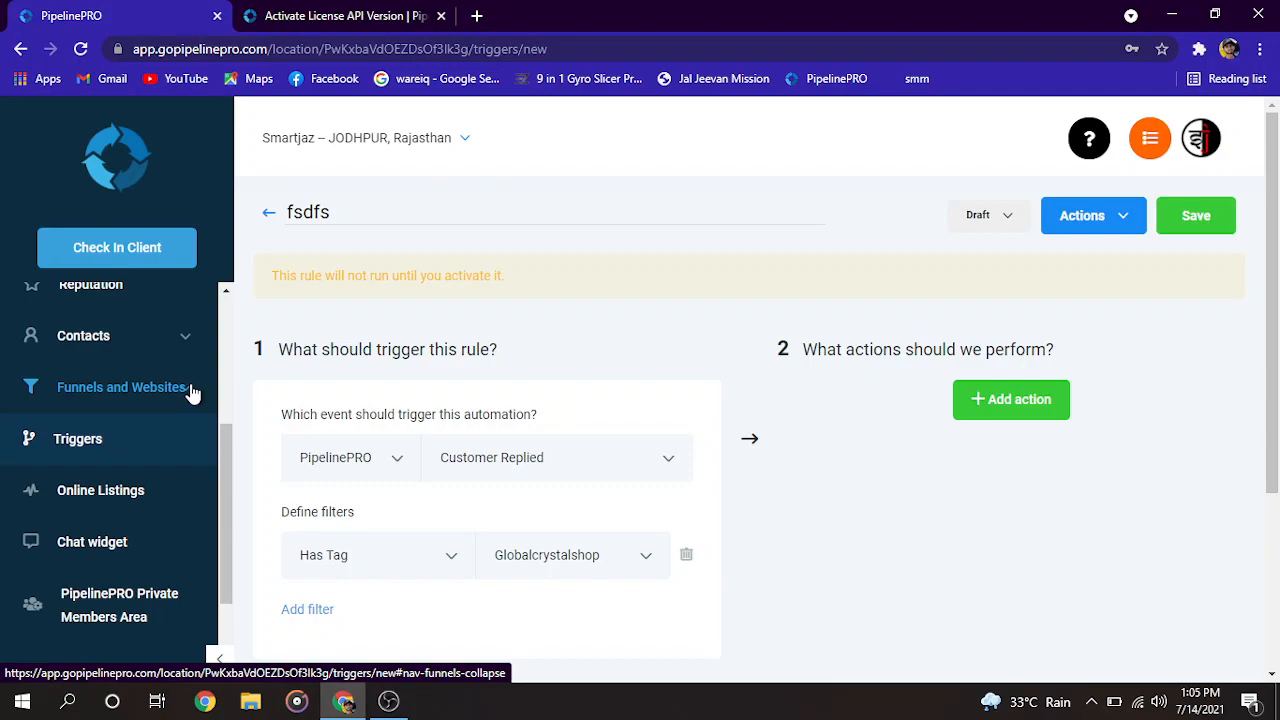
left_click(182, 394)
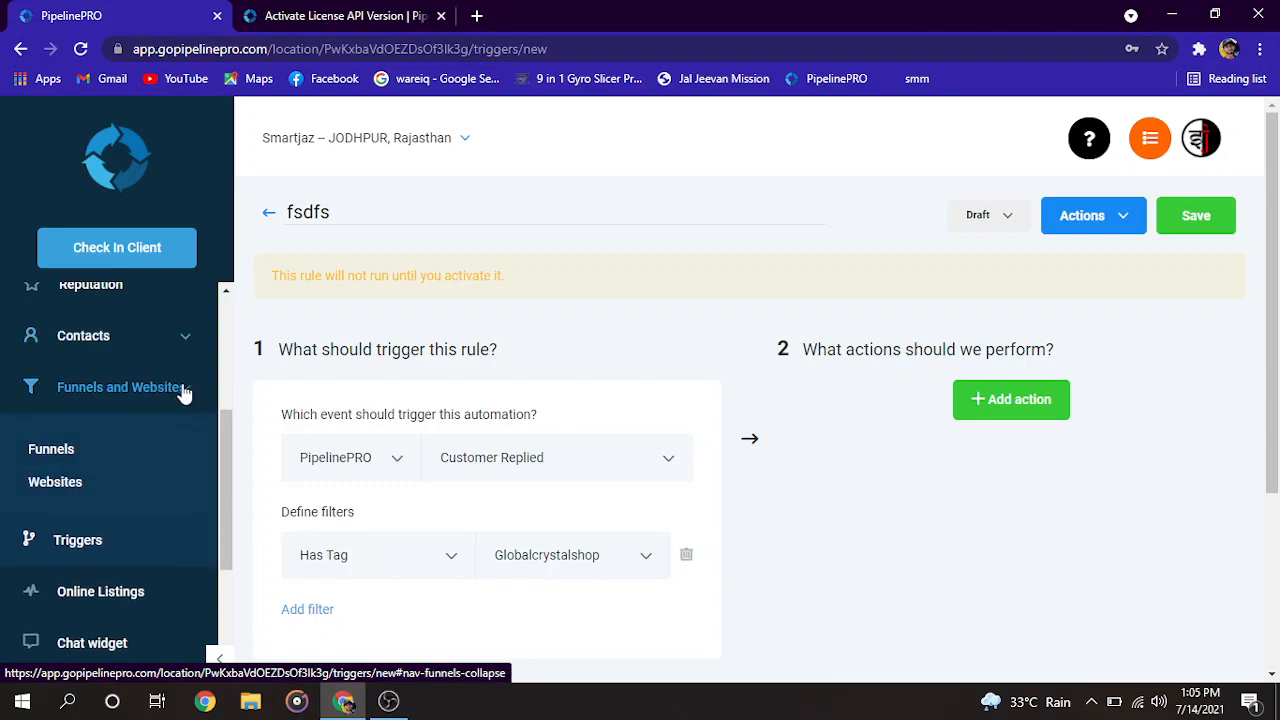
left_click(48, 449)
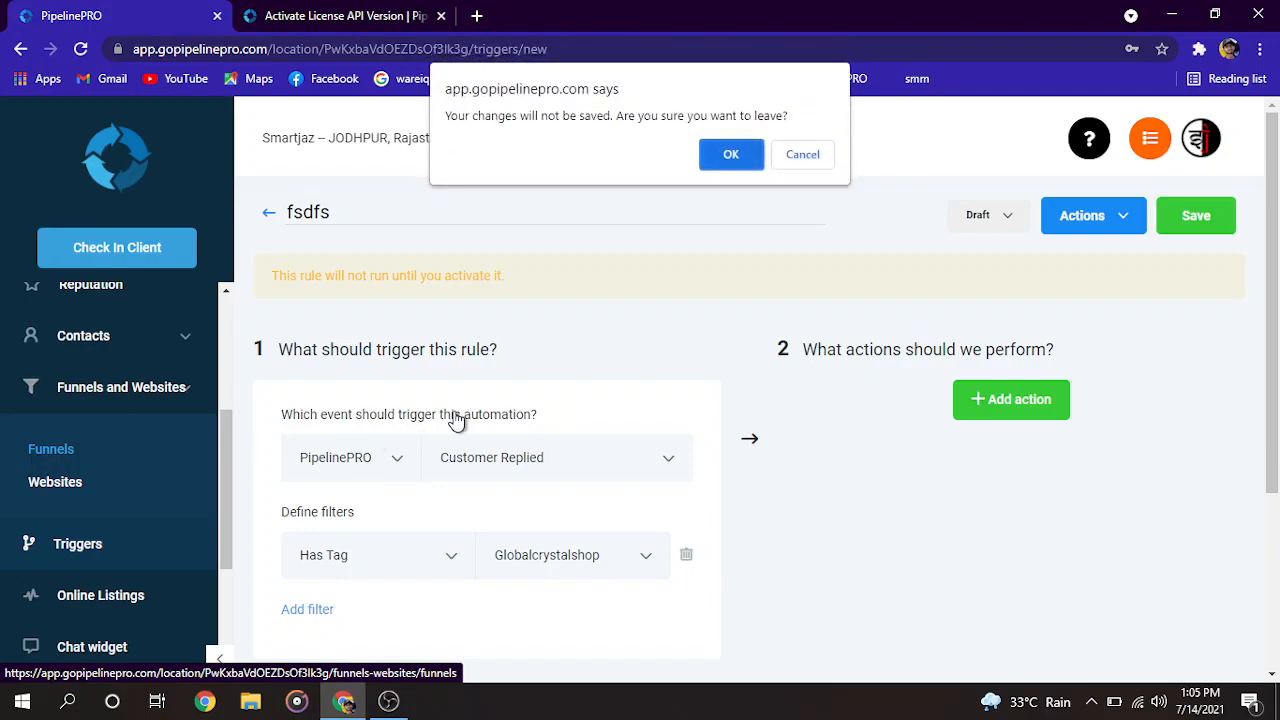
left_click(732, 154)
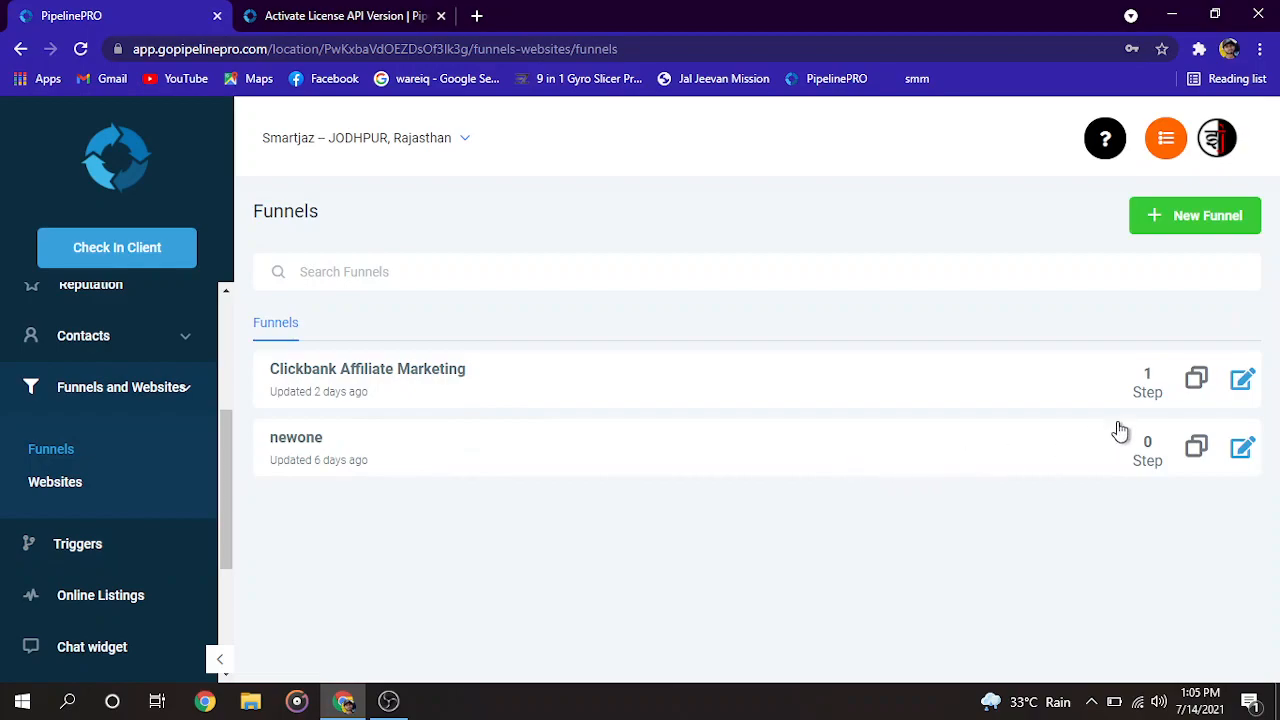
Create a new funnel named fdsfas and open its Steps page.
left_click(1210, 218)
type("fdsfas")
left_click(613, 317)
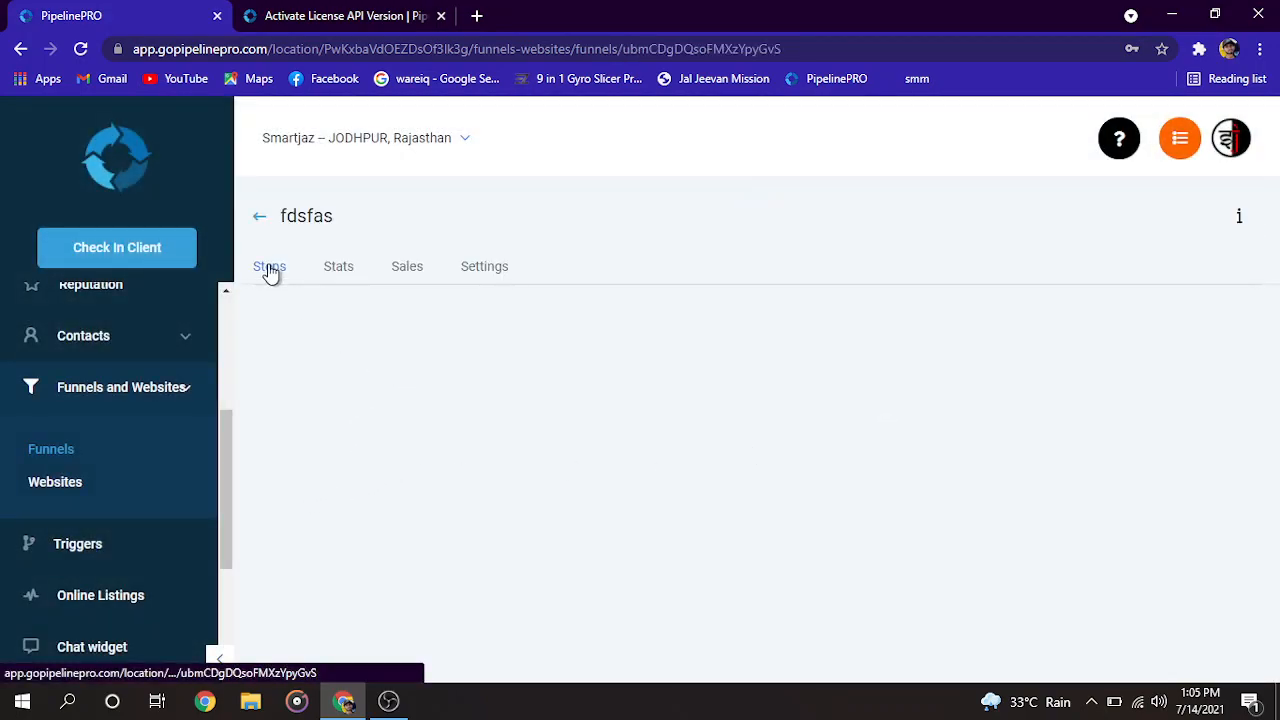
left_click(269, 271)
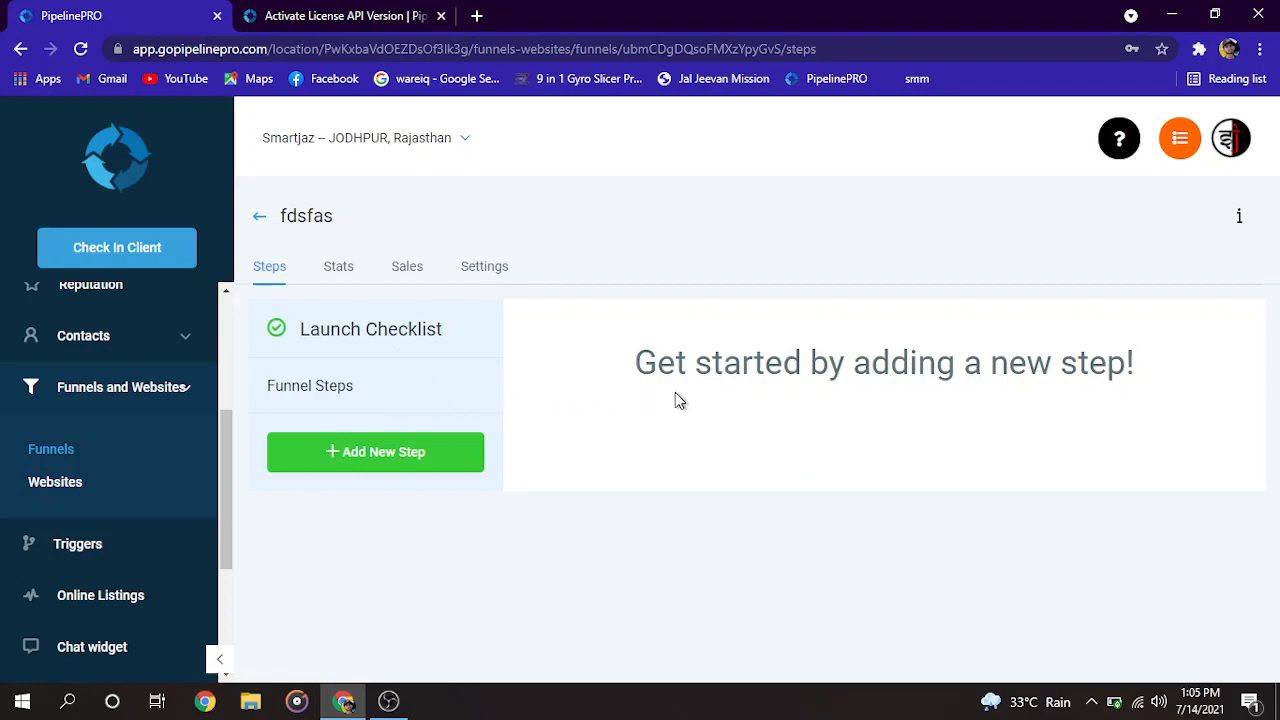
left_click(372, 458)
left_click(468, 254)
type("fsd")
left_click(585, 344)
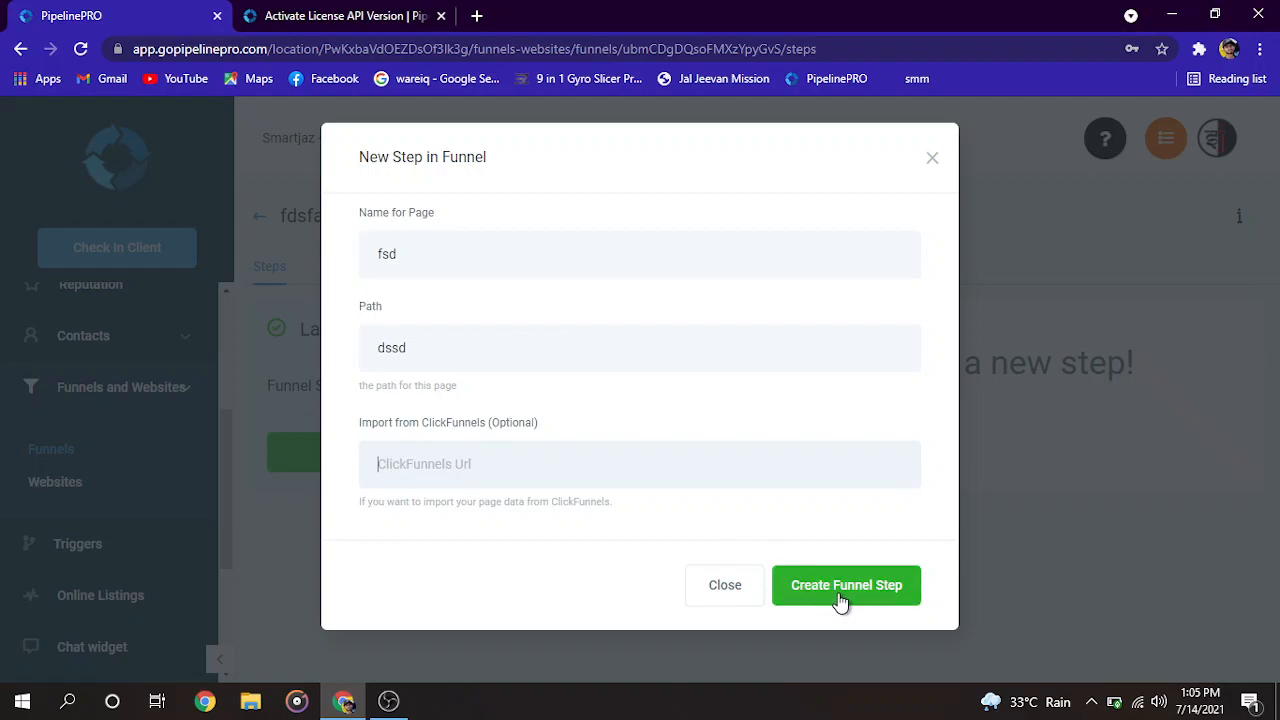
left_click(725, 588)
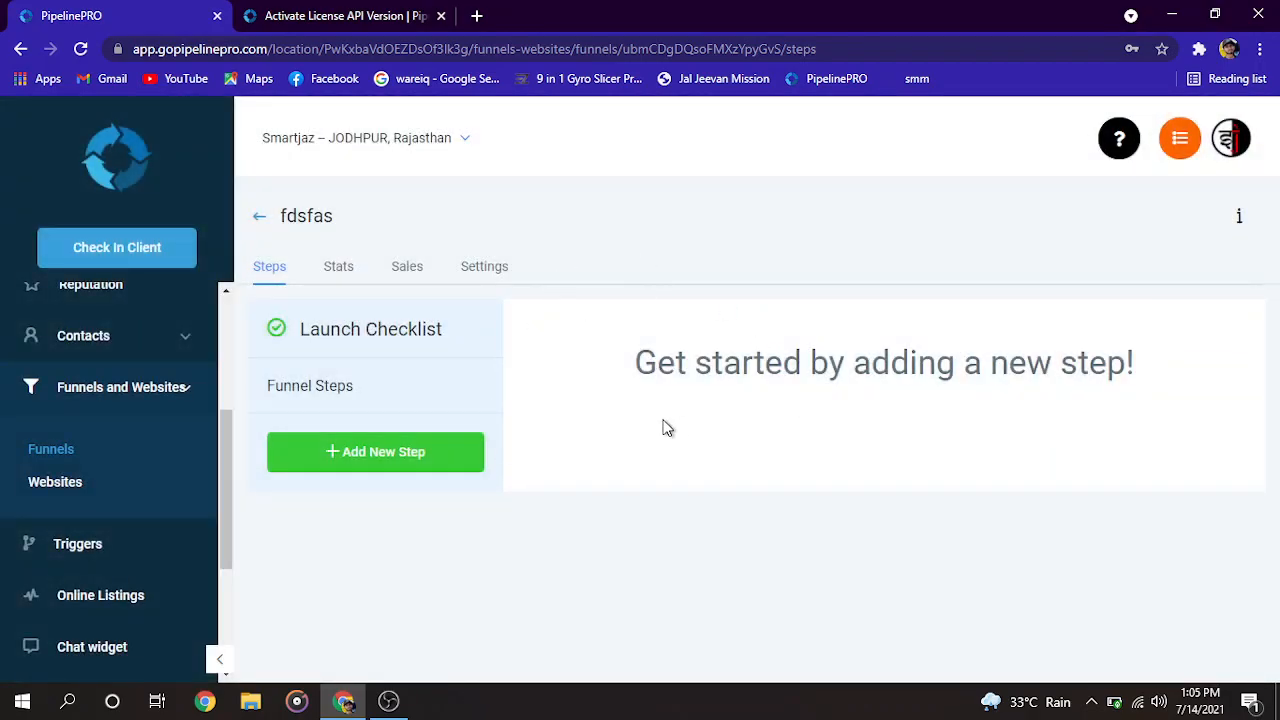
Open the Websites list and leave the Funnels and Websites navigation group collapsed.
left_click(47, 494)
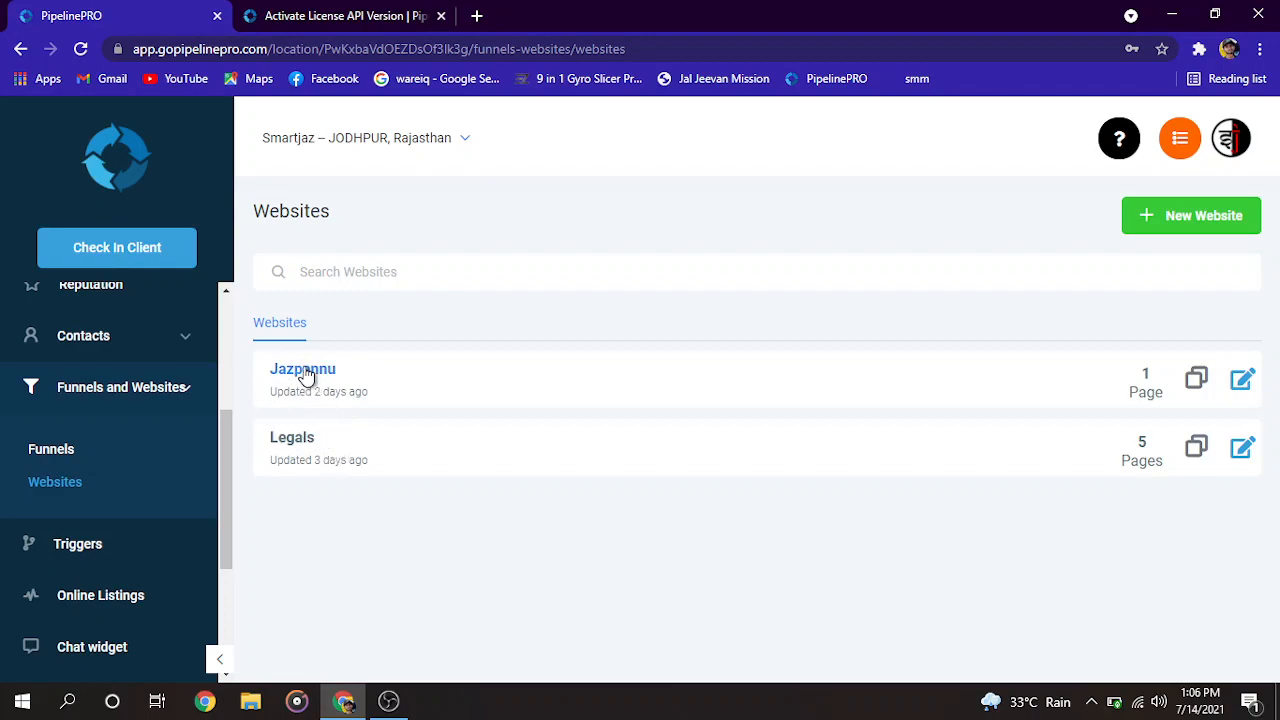
left_click(186, 396)
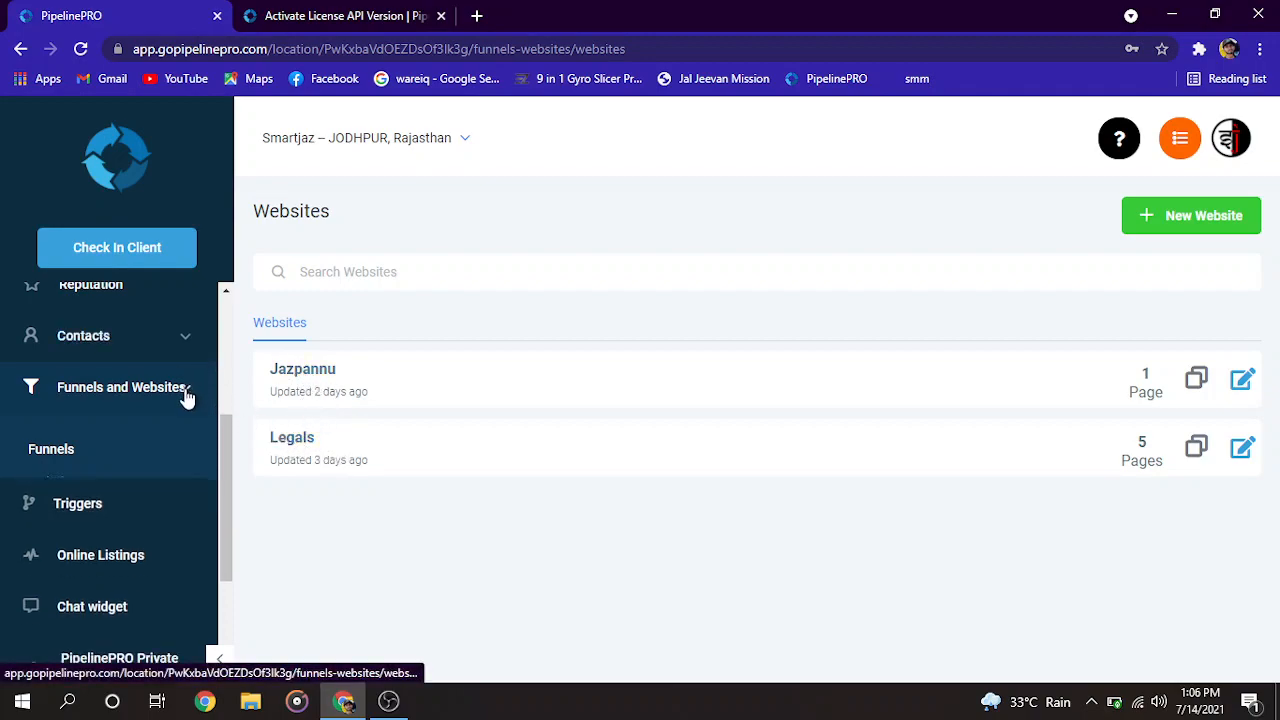
scroll(149, 429, "up", 3)
scroll(117, 497, "down", 2)
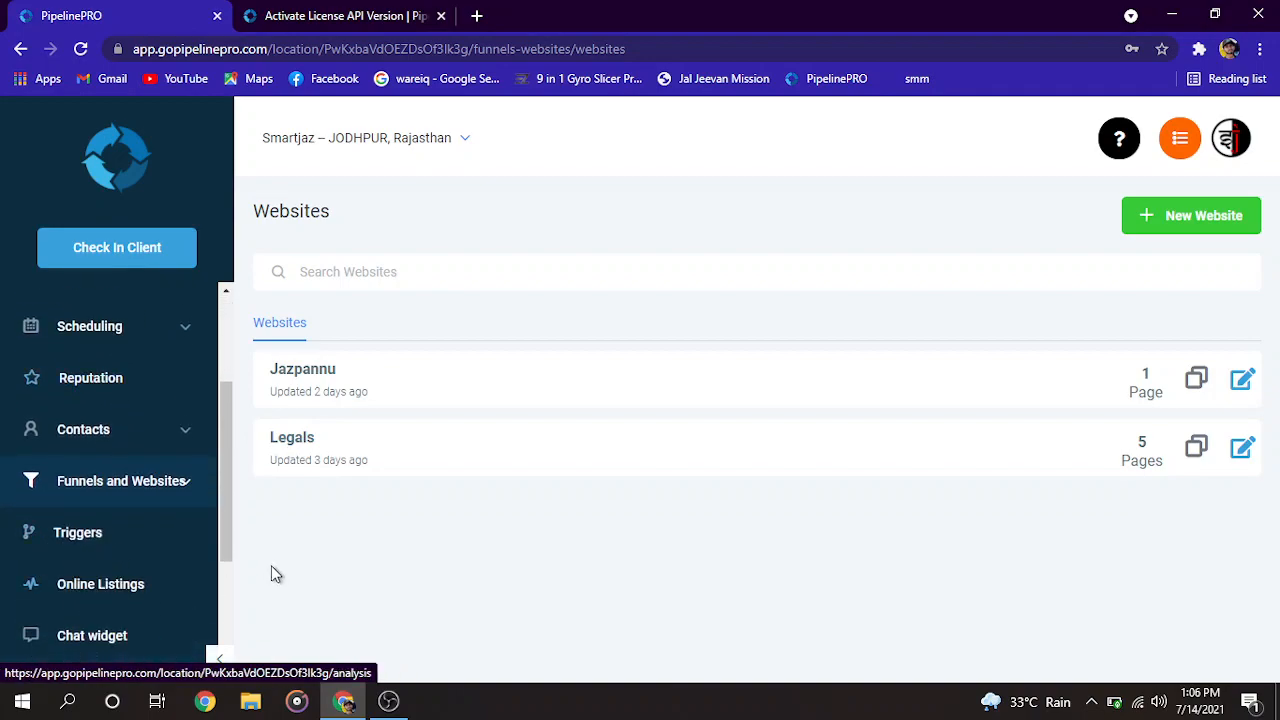
left_click(184, 431)
left_click(184, 431)
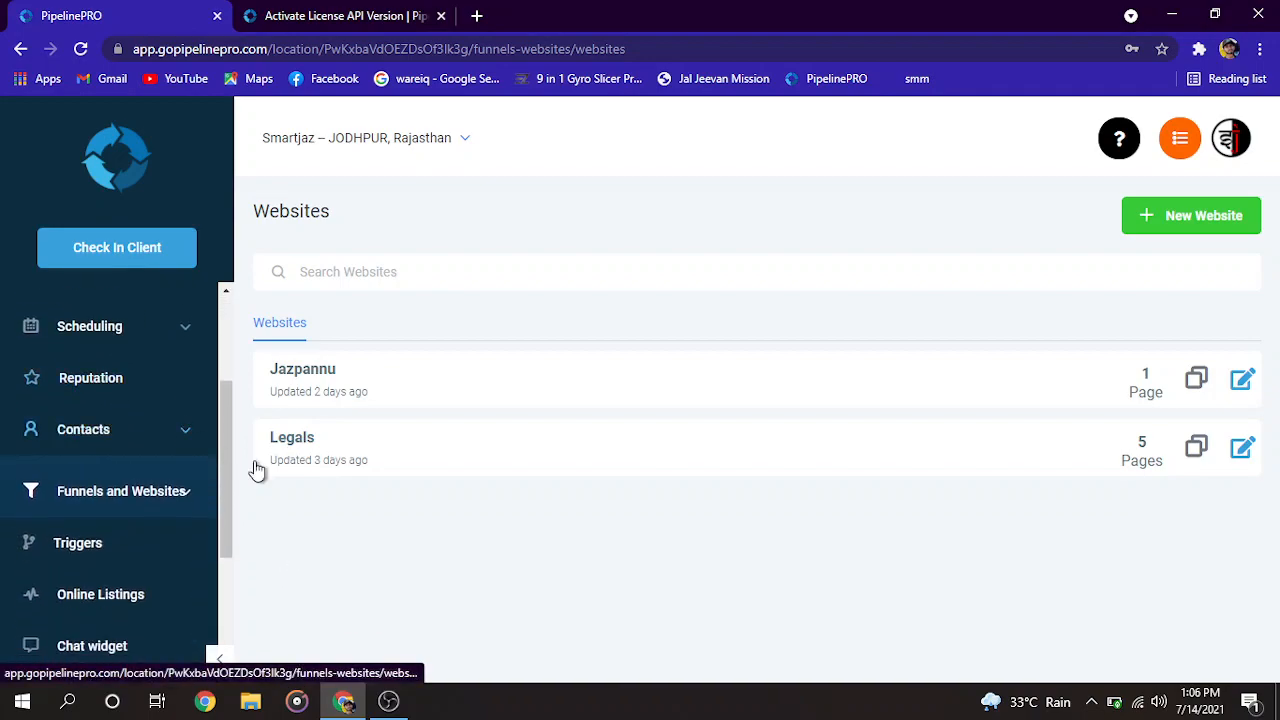
left_click(186, 484)
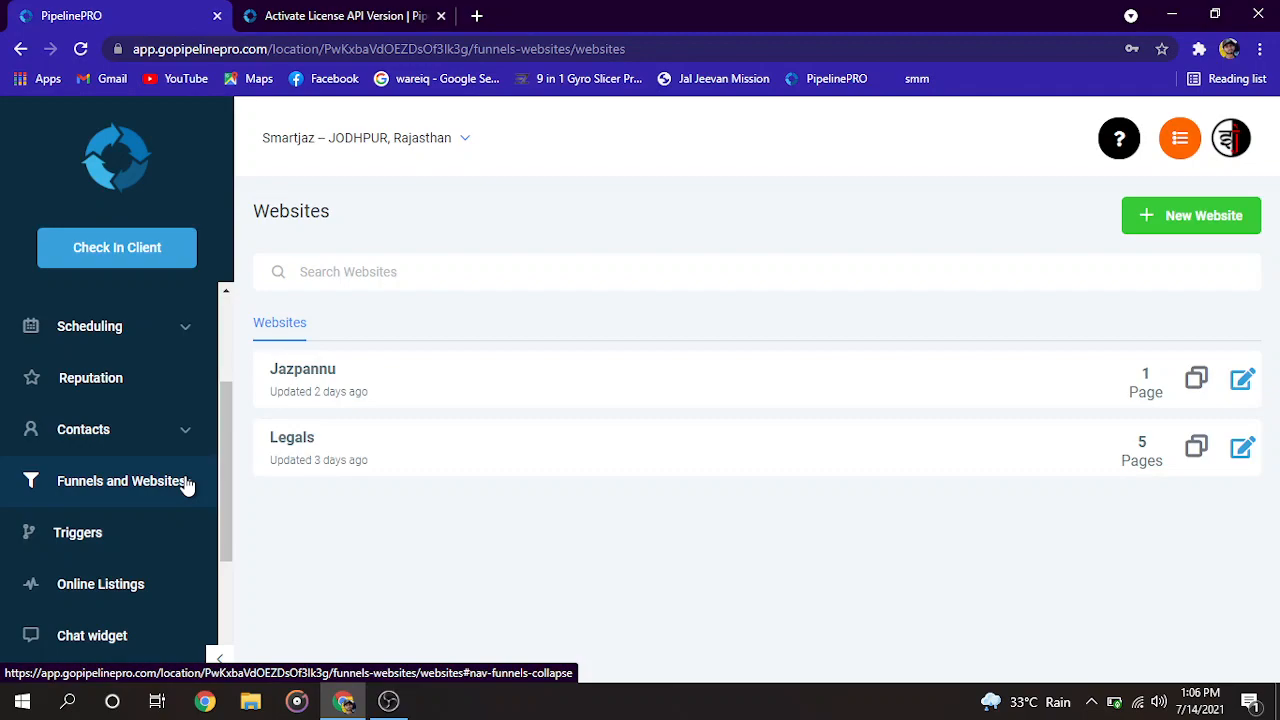
left_click(187, 485)
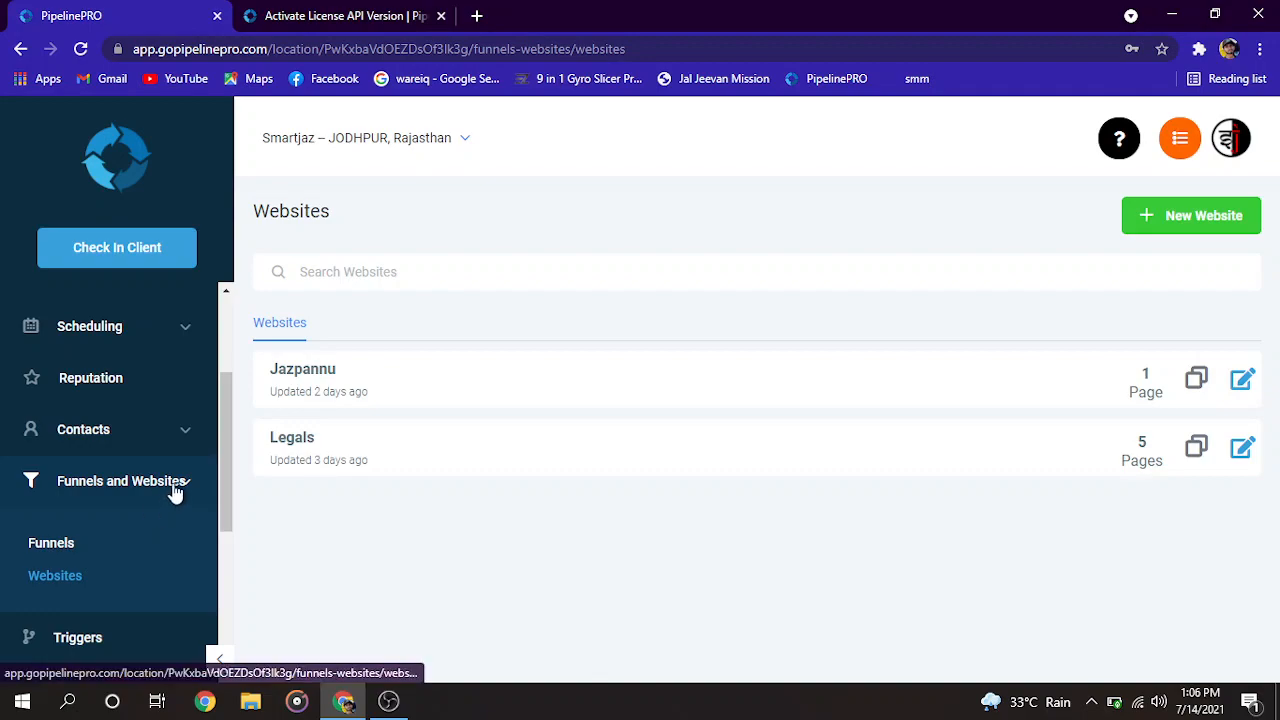
left_click(186, 483)
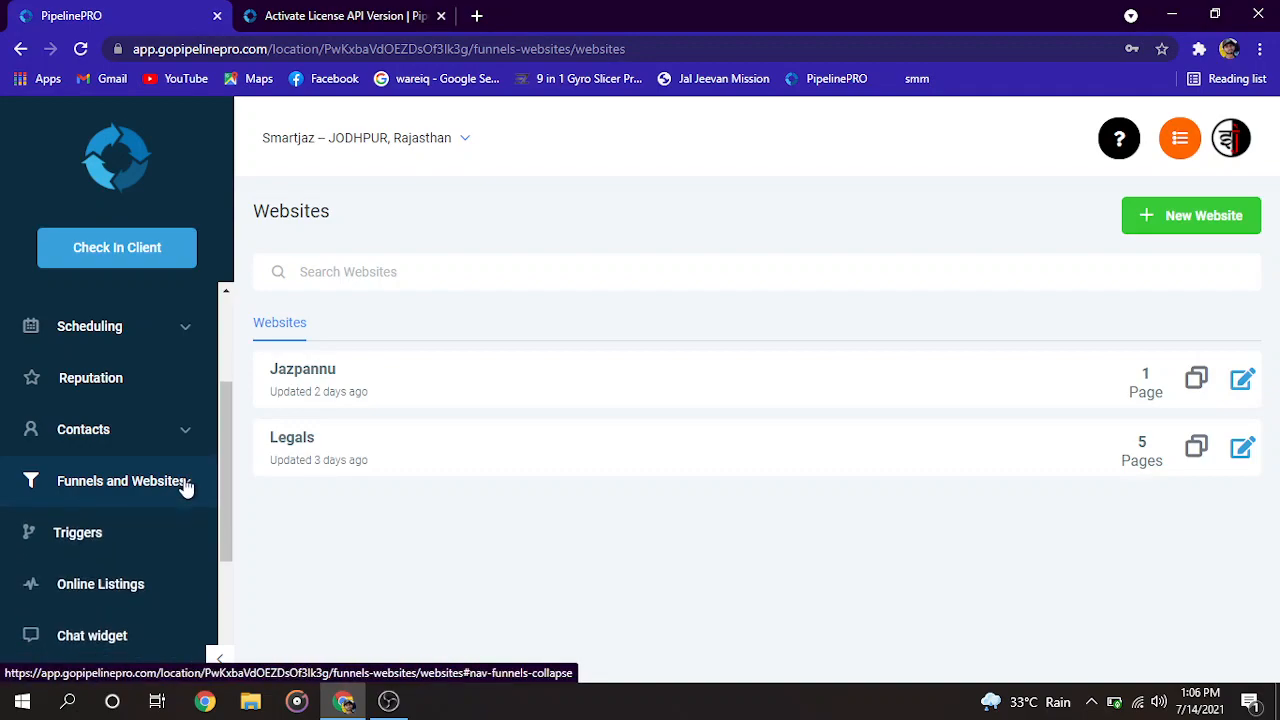
scroll(187, 487, "up", 4)
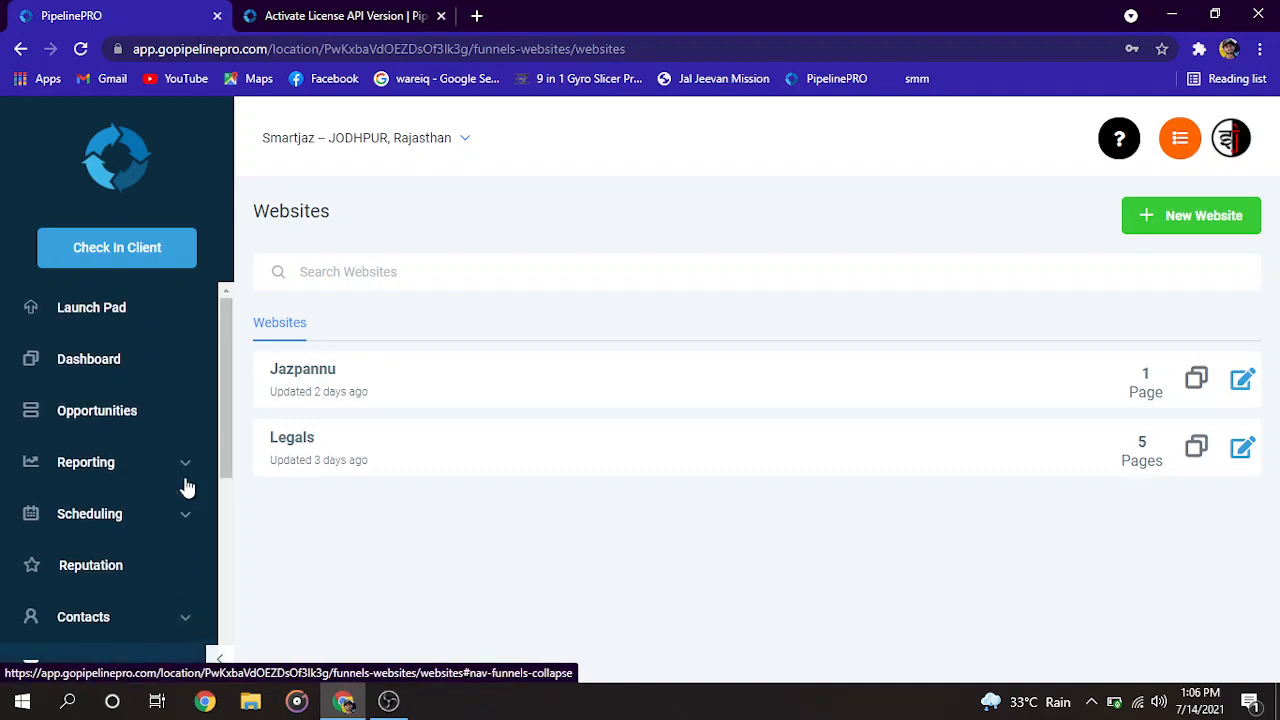
scroll(188, 488, "down", 4)
scroll(183, 487, "up", 4)
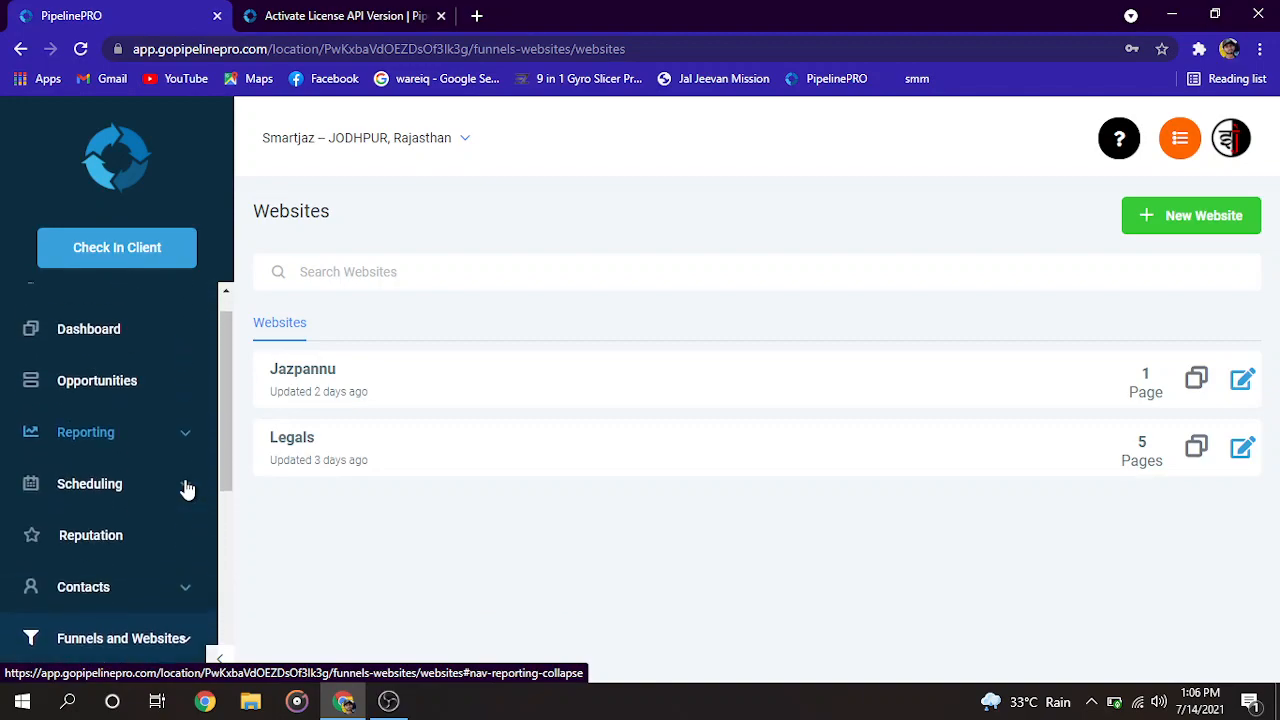
scroll(183, 455, "down", 5)
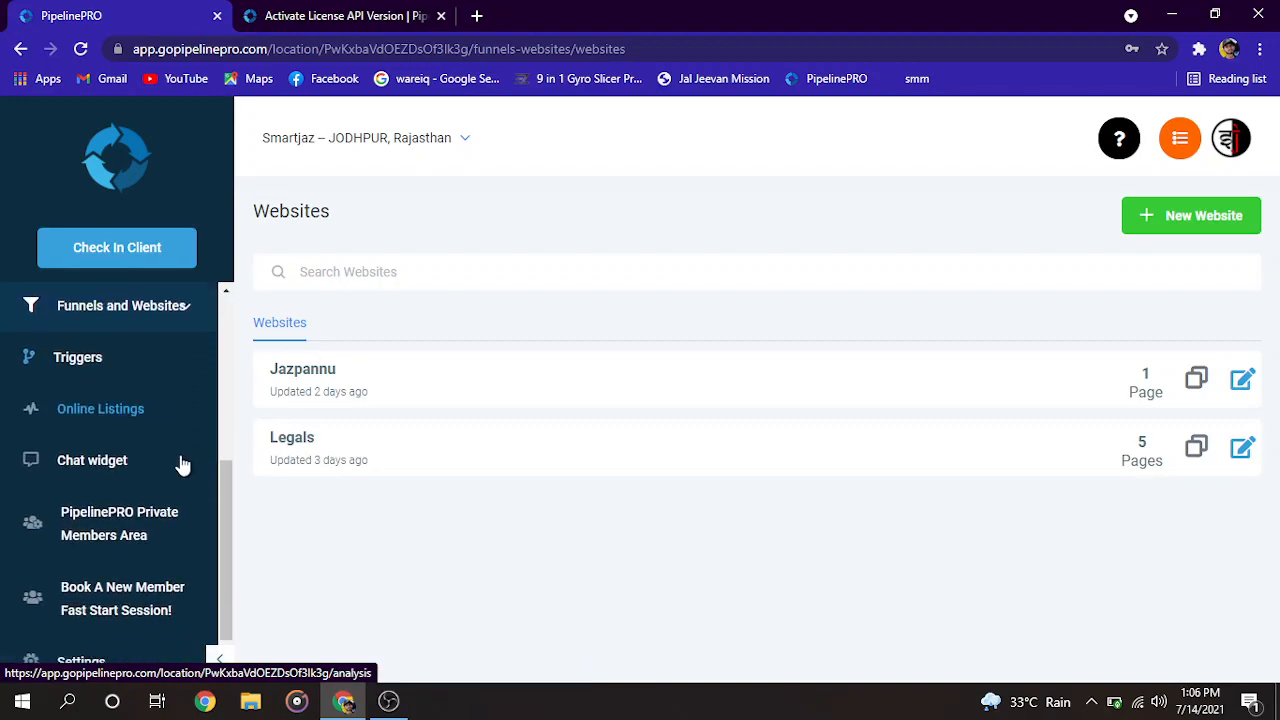
scroll(194, 549, "up", 5)
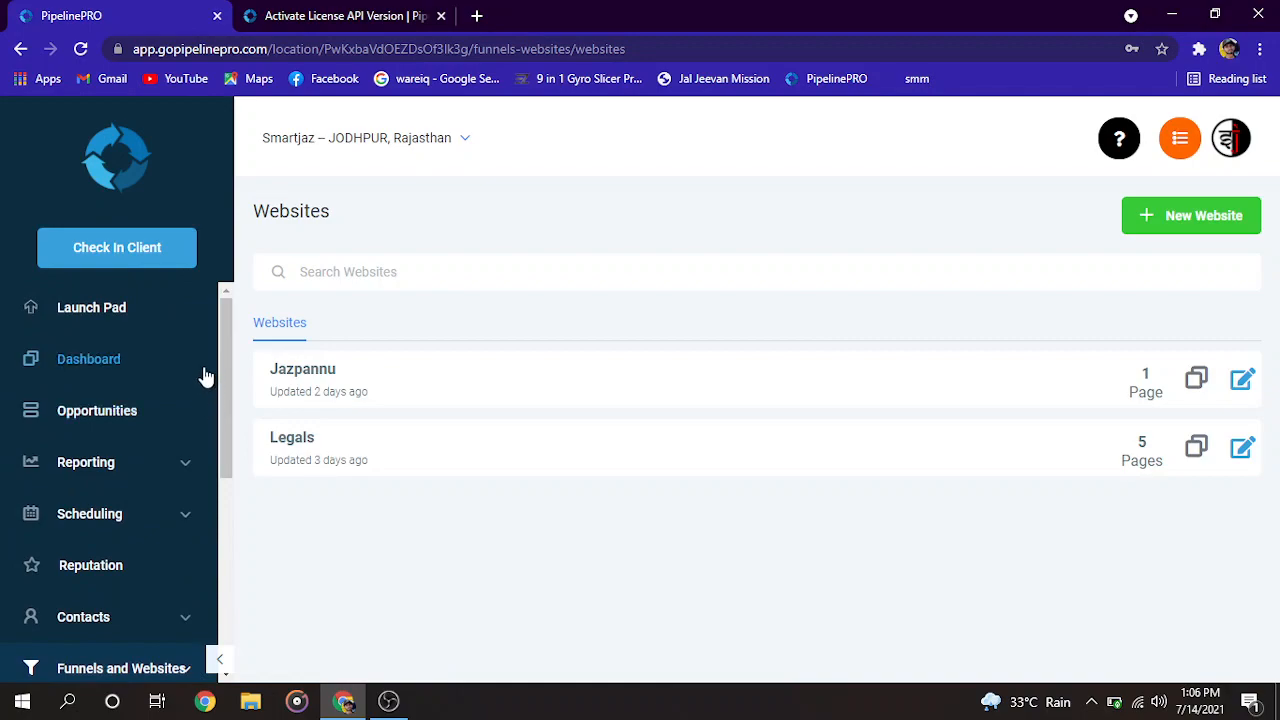
scroll(200, 440, "down", 2)
scroll(203, 463, "down", 3)
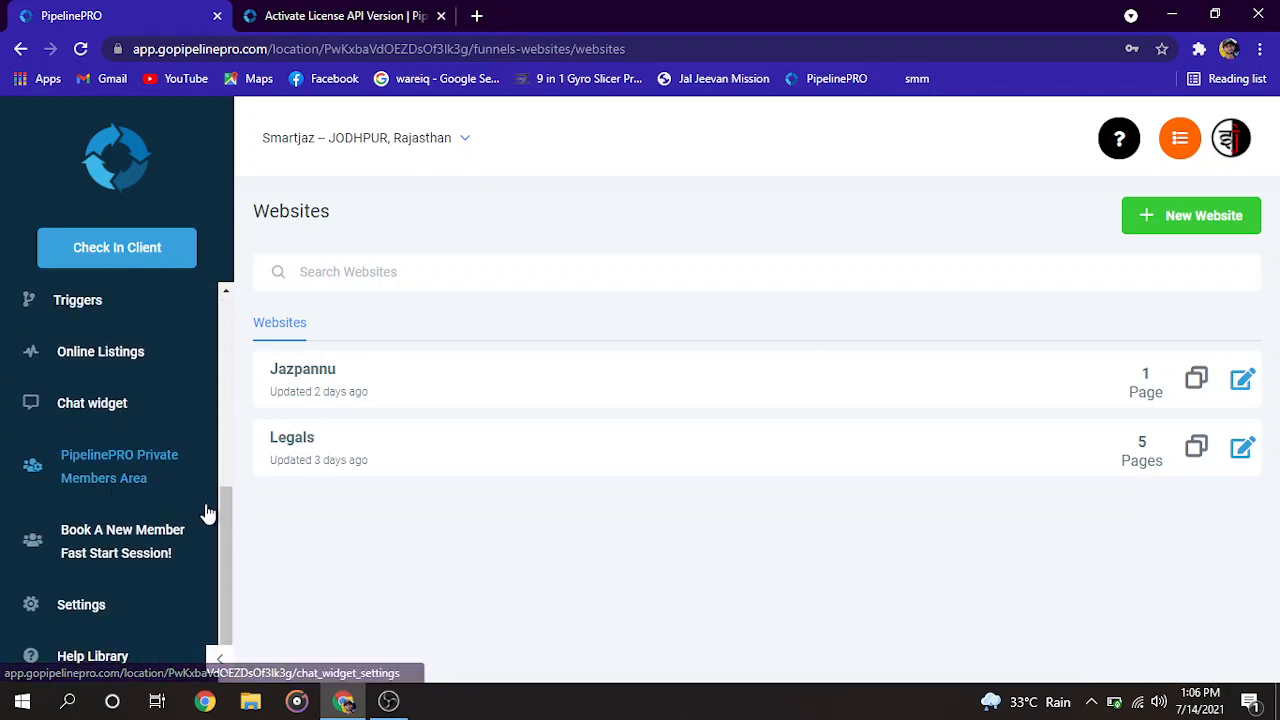
scroll(203, 543, "up", 6)
scroll(103, 463, "down", 2)
scroll(103, 552, "up", 2)
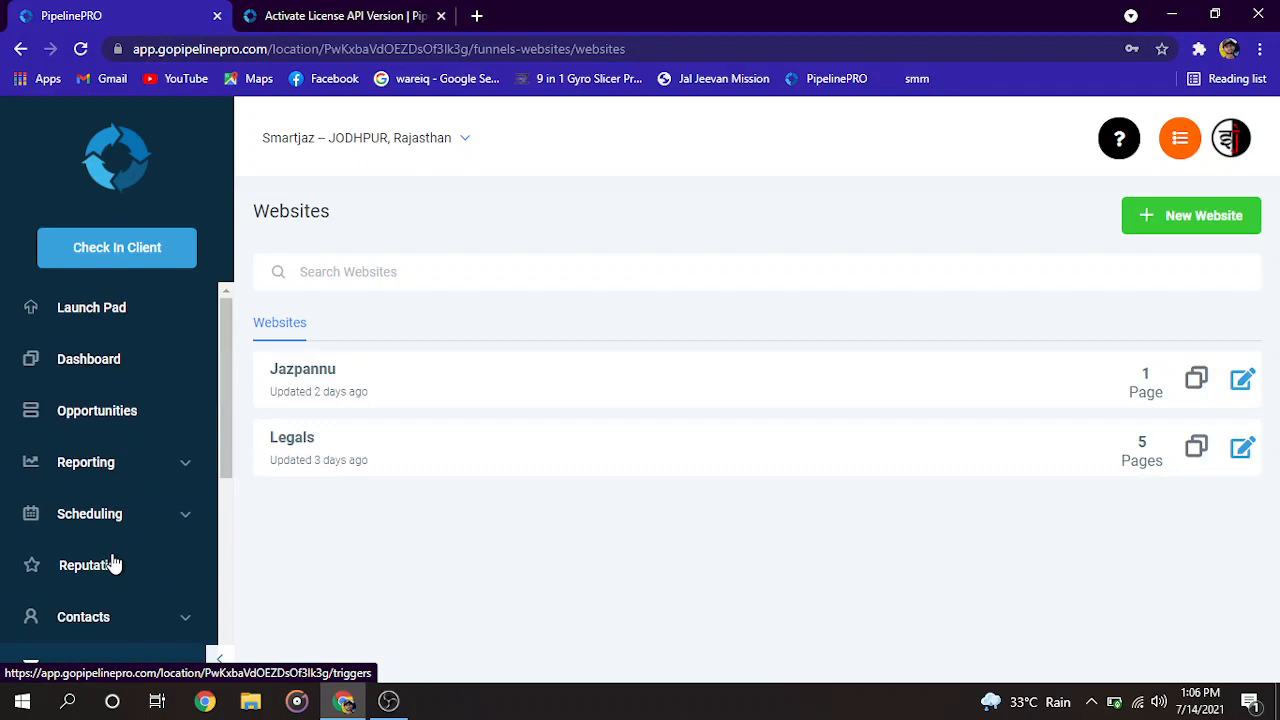
scroll(206, 466, "down", 3)
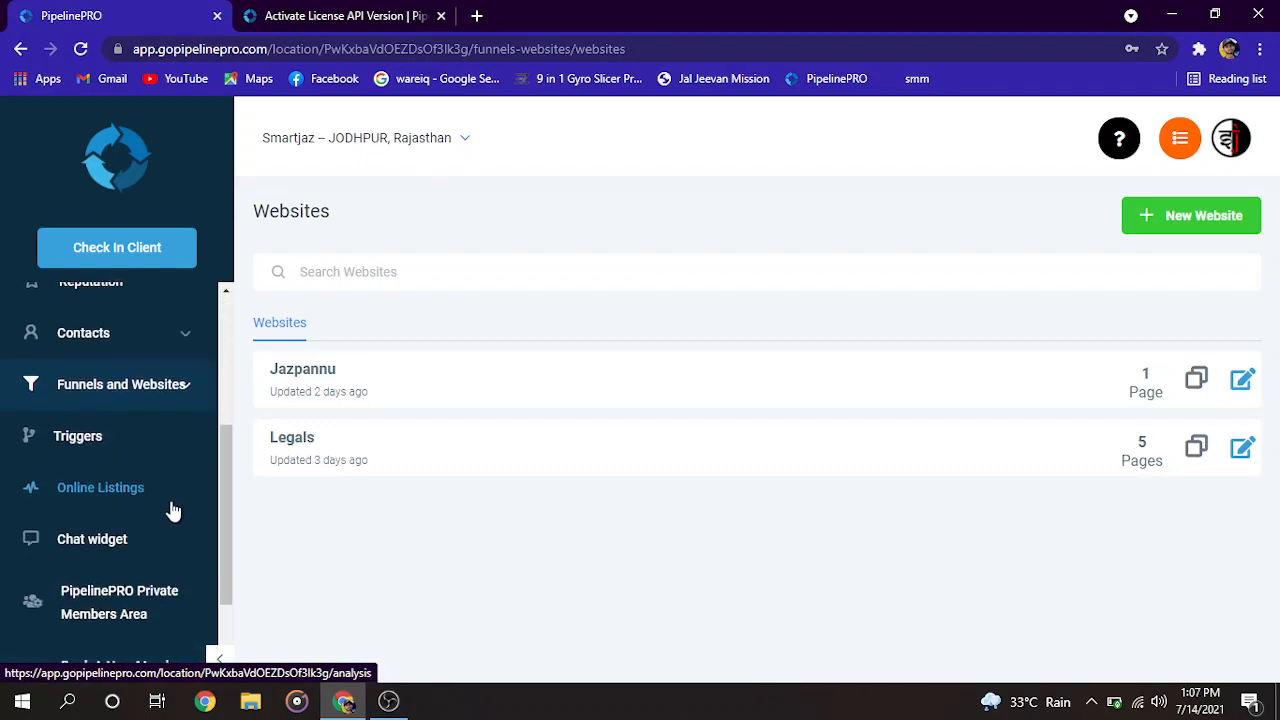
scroll(194, 560, "down", 2)
scroll(183, 571, "up", 5)
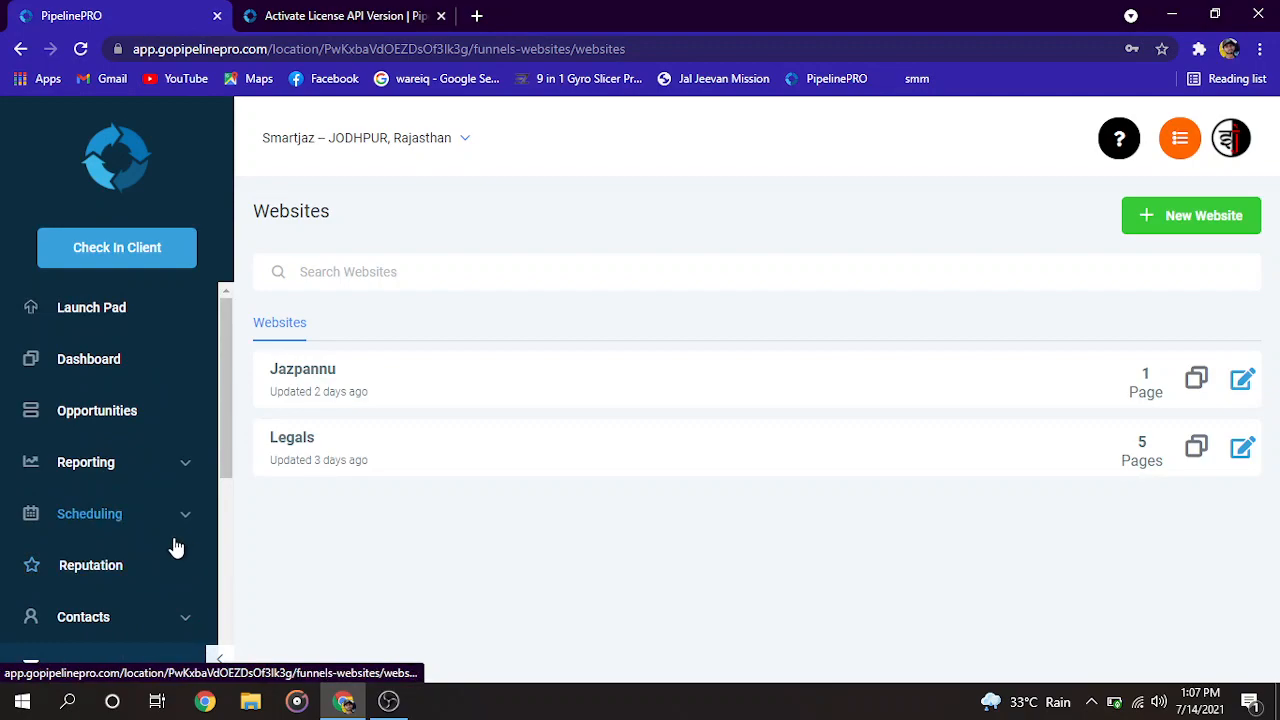
scroll(171, 543, "down", 5)
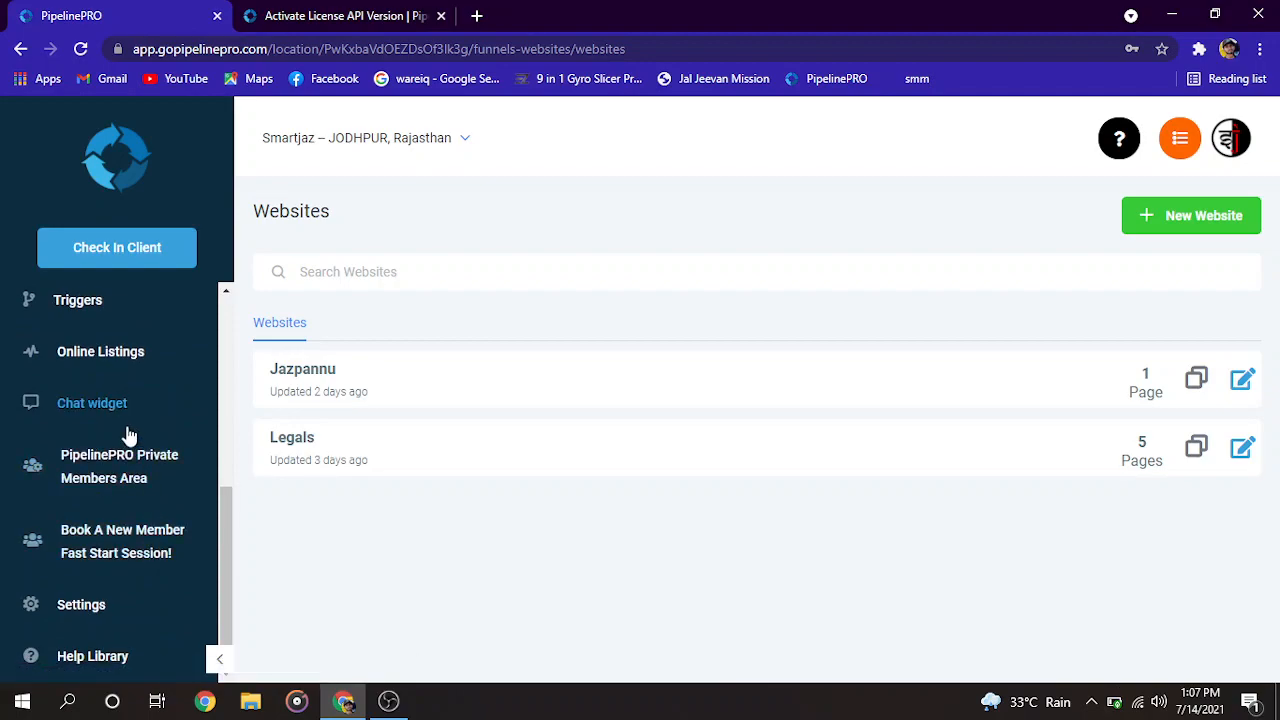
scroll(110, 410, "up", 3)
scroll(120, 512, "down", 5)
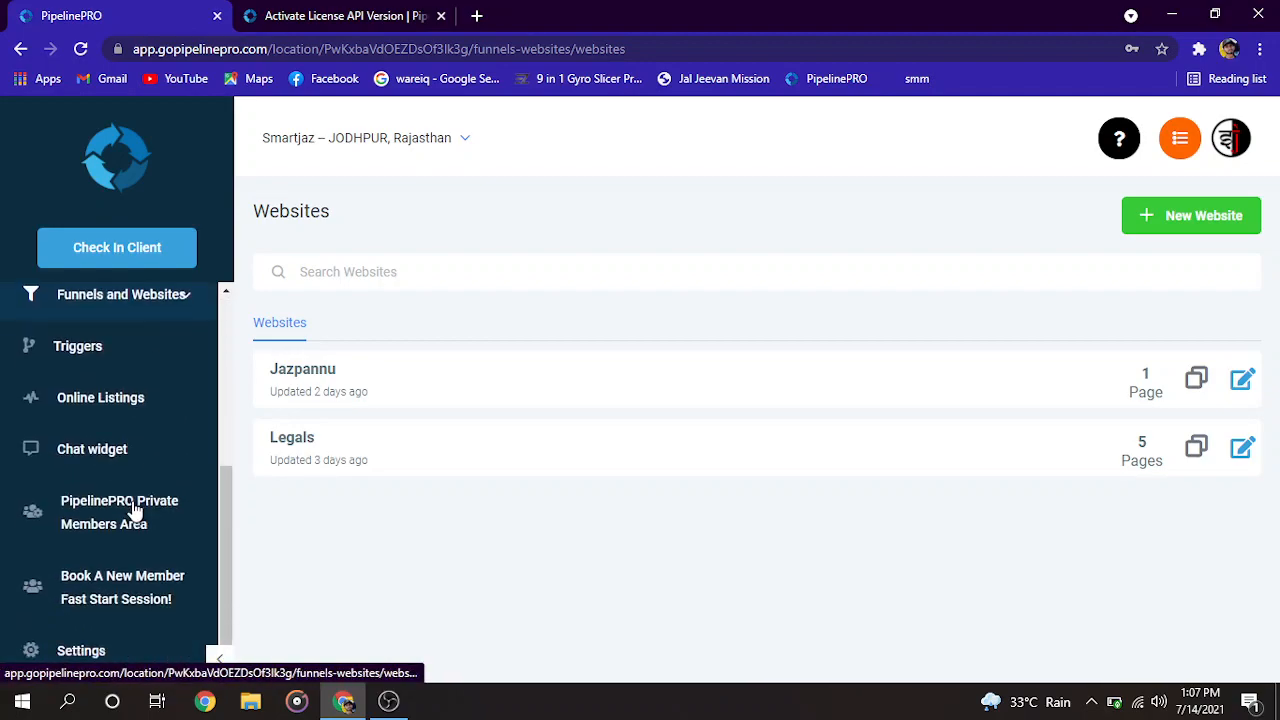
mouse_move(346, 708)
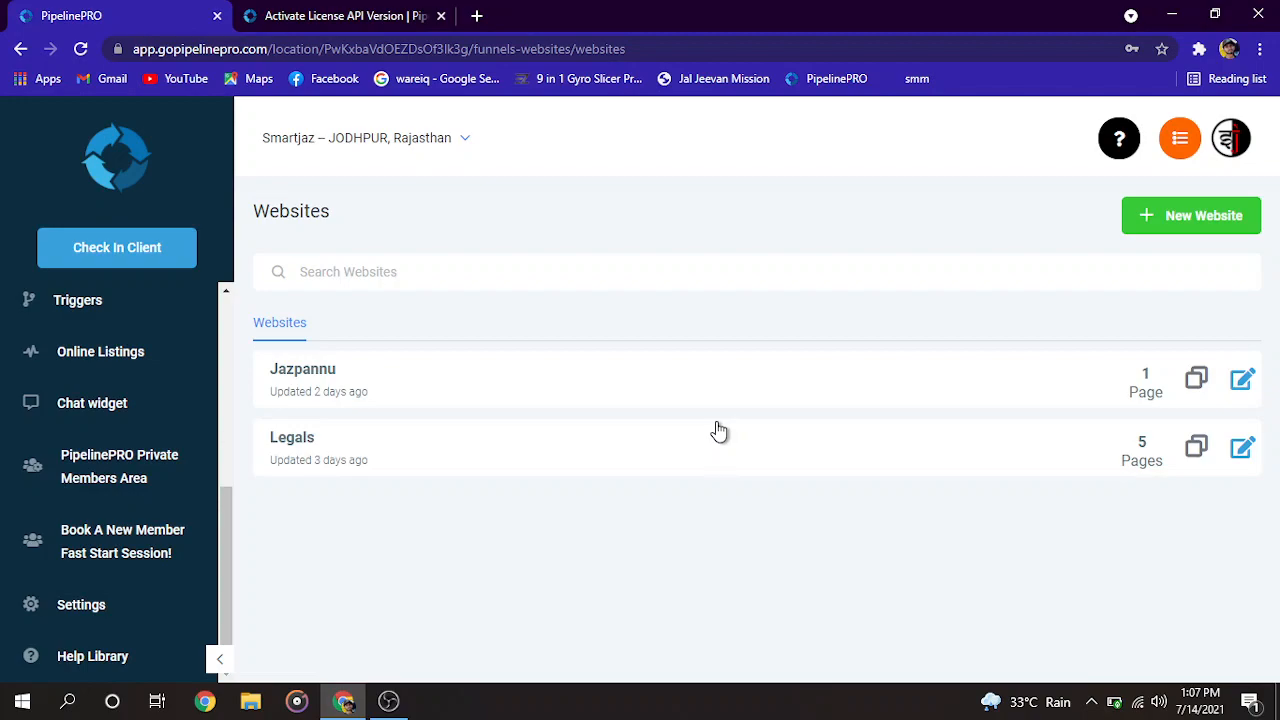
scroll(114, 480, "up", 5)
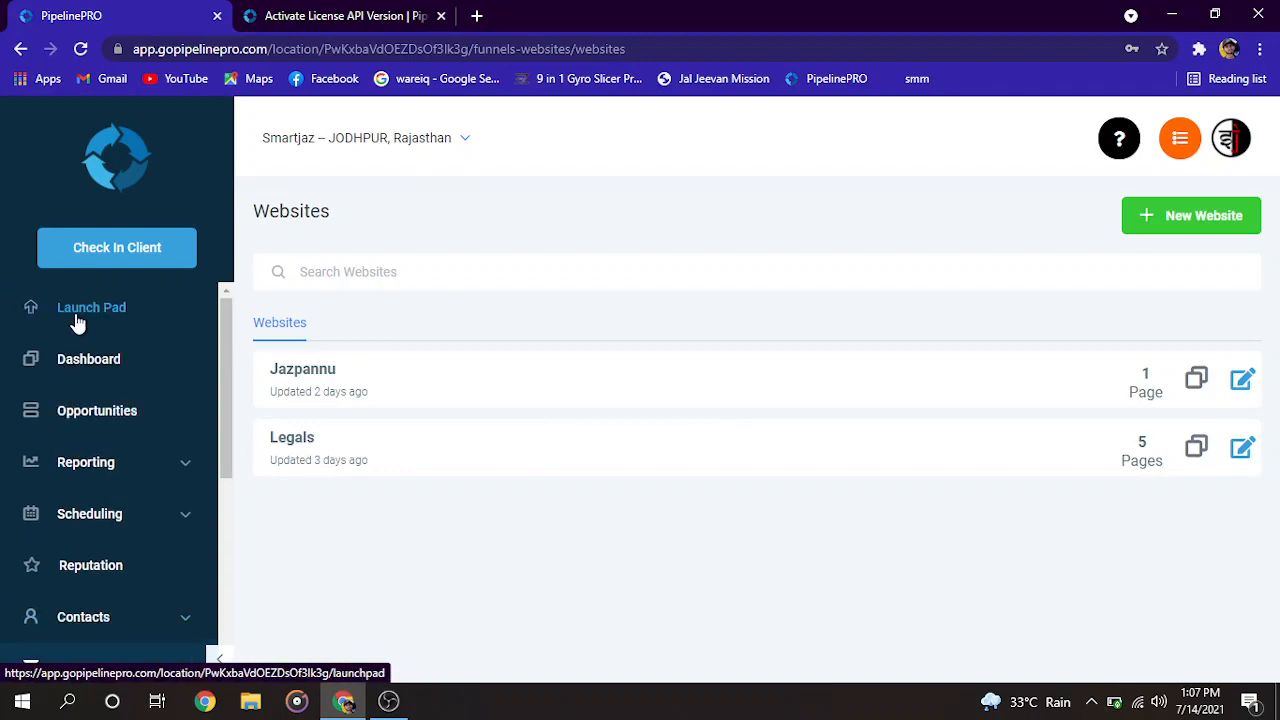
scroll(152, 512, "down", 2)
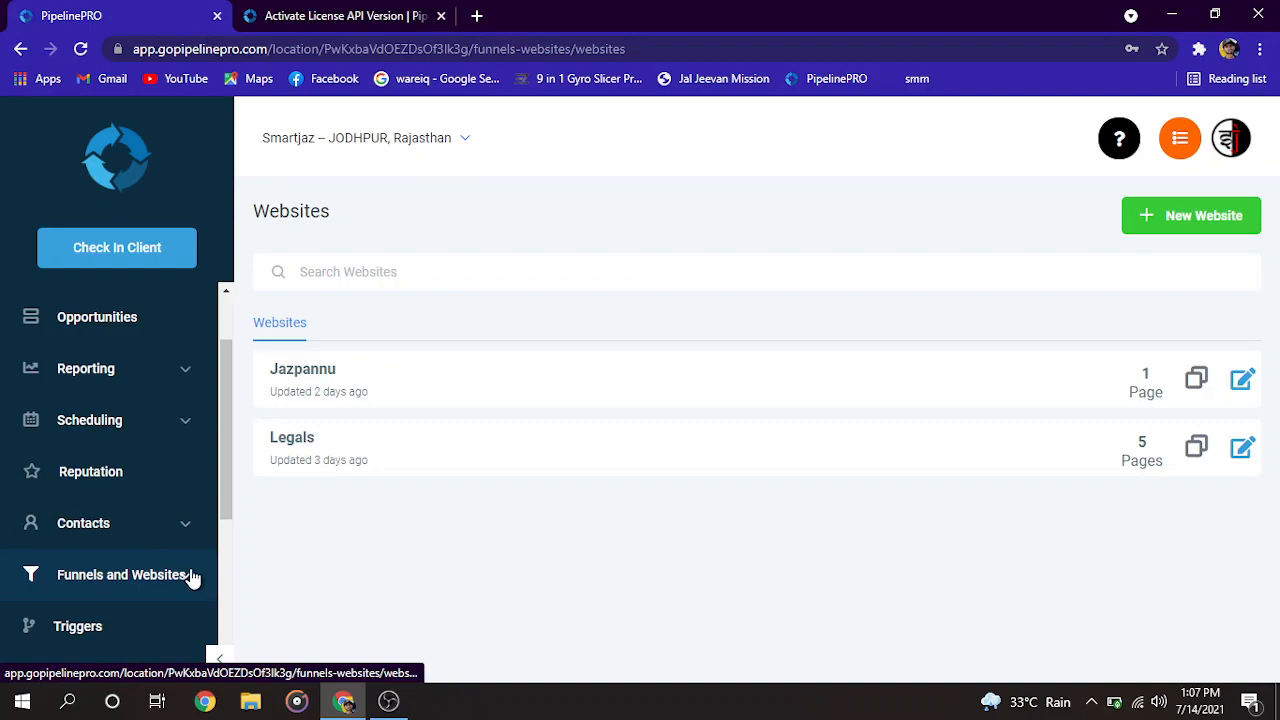
scroll(114, 460, "up", 2)
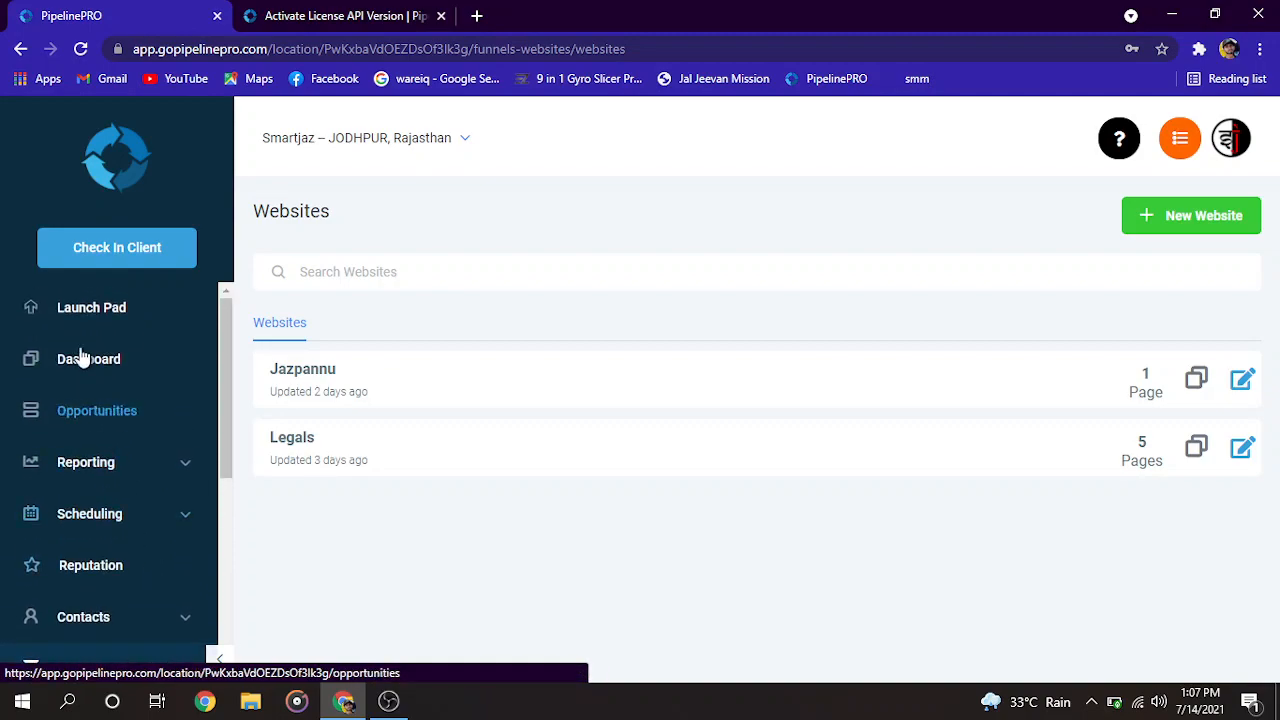
scroll(100, 462, "down", 6)
scroll(113, 477, "up", 6)
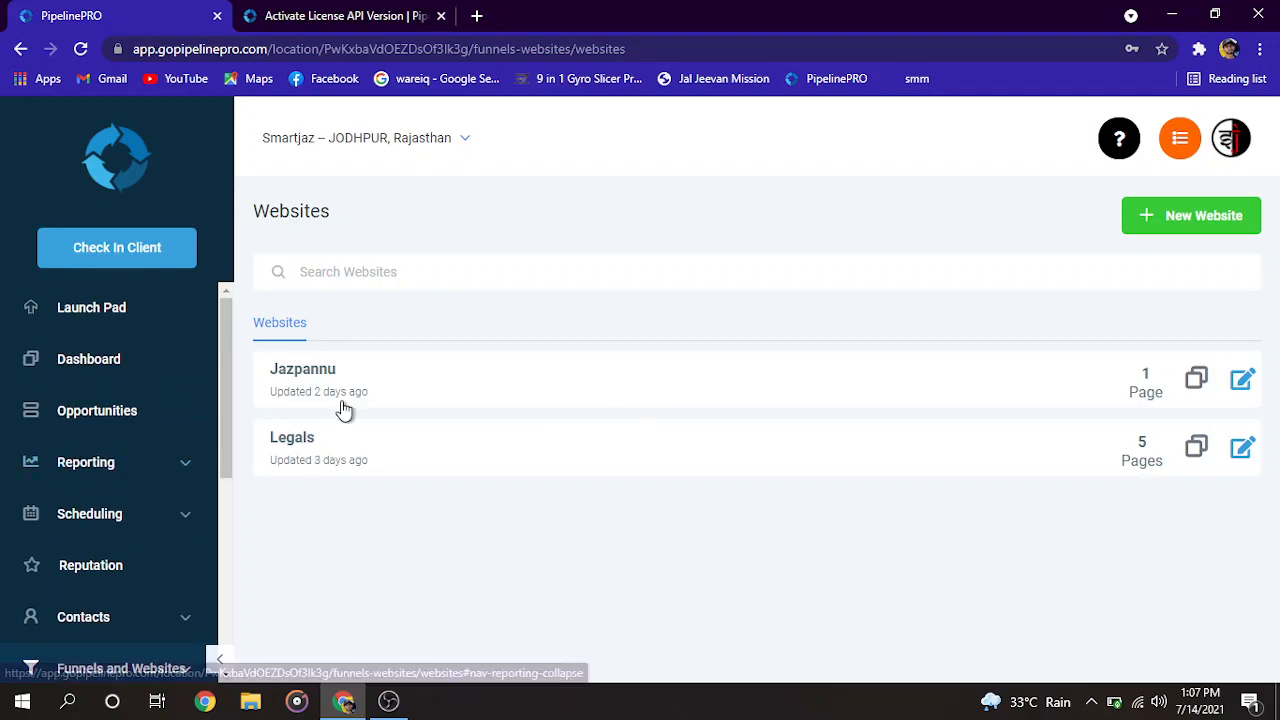
scroll(126, 437, "down", 1)
scroll(90, 516, "up", 1)
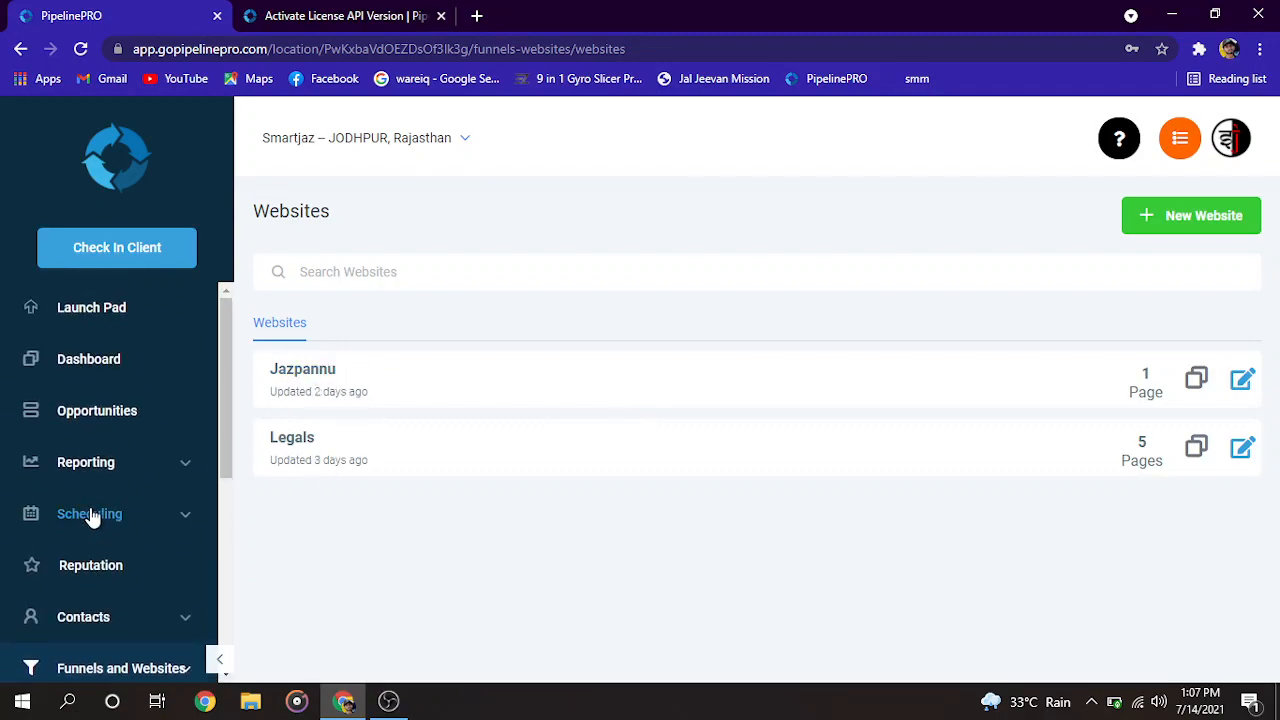
scroll(70, 465, "down", 9)
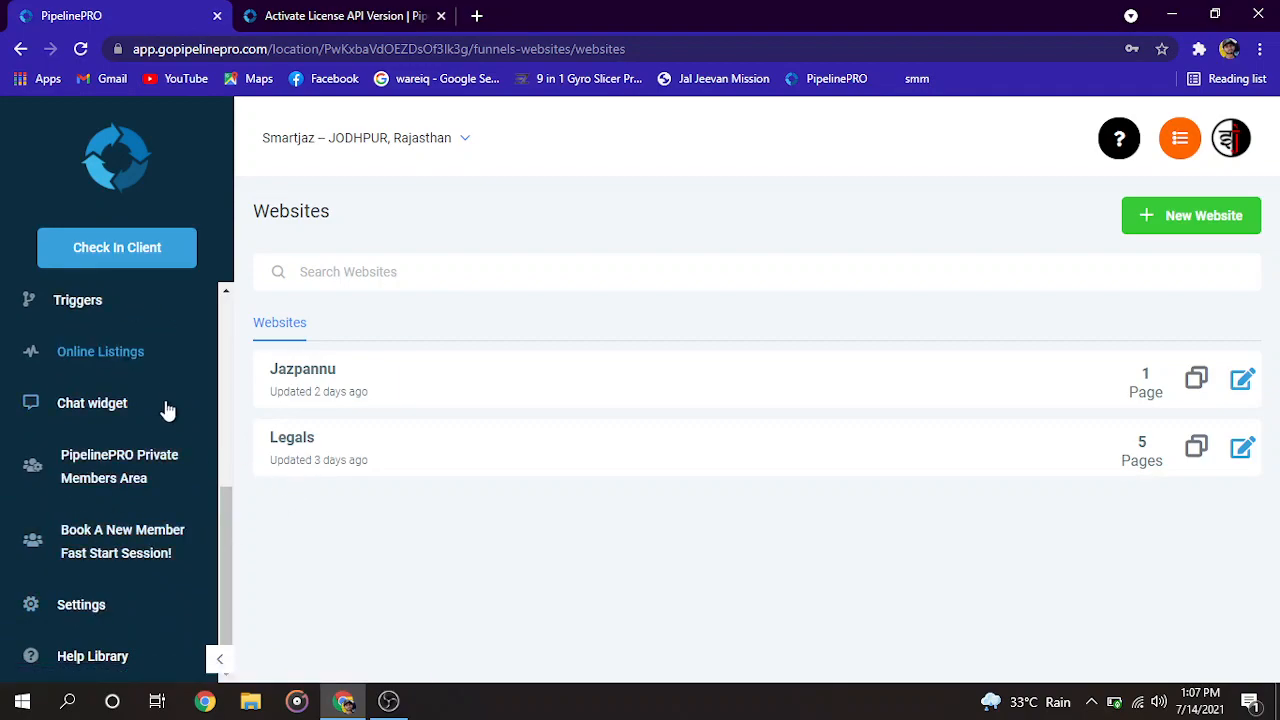
scroll(120, 423, "up", 8)
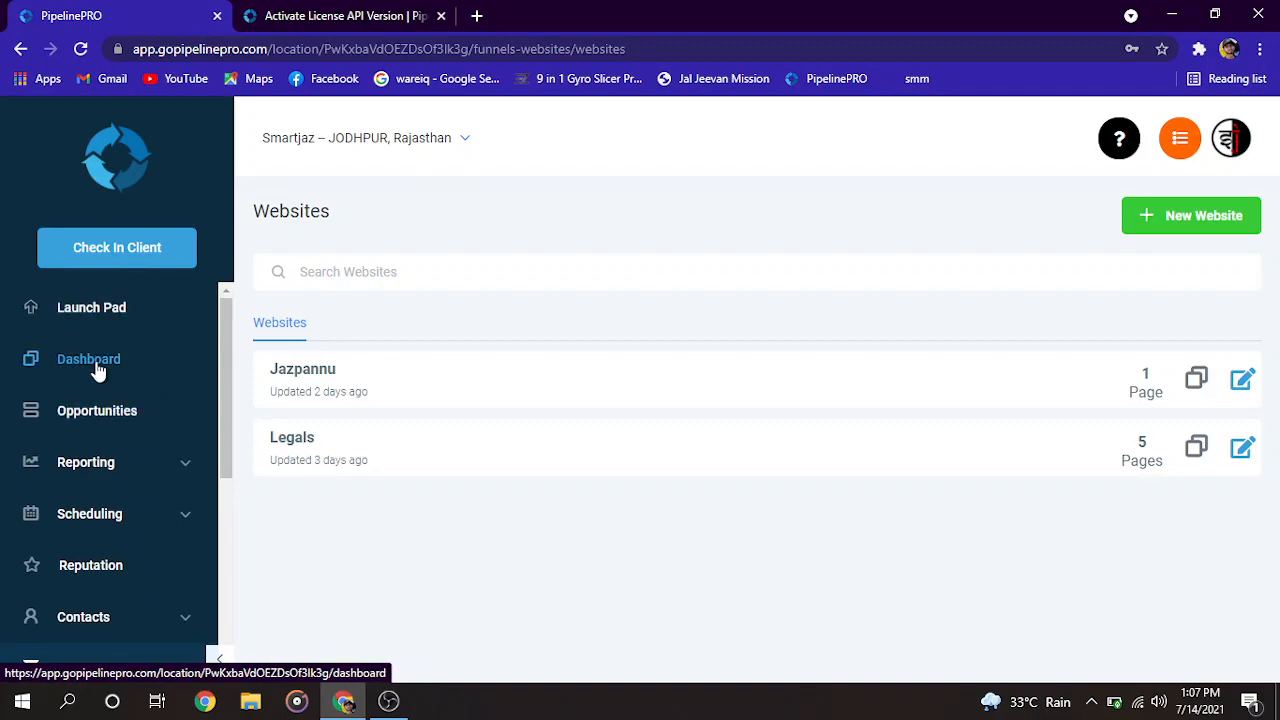
scroll(85, 433, "down", 8)
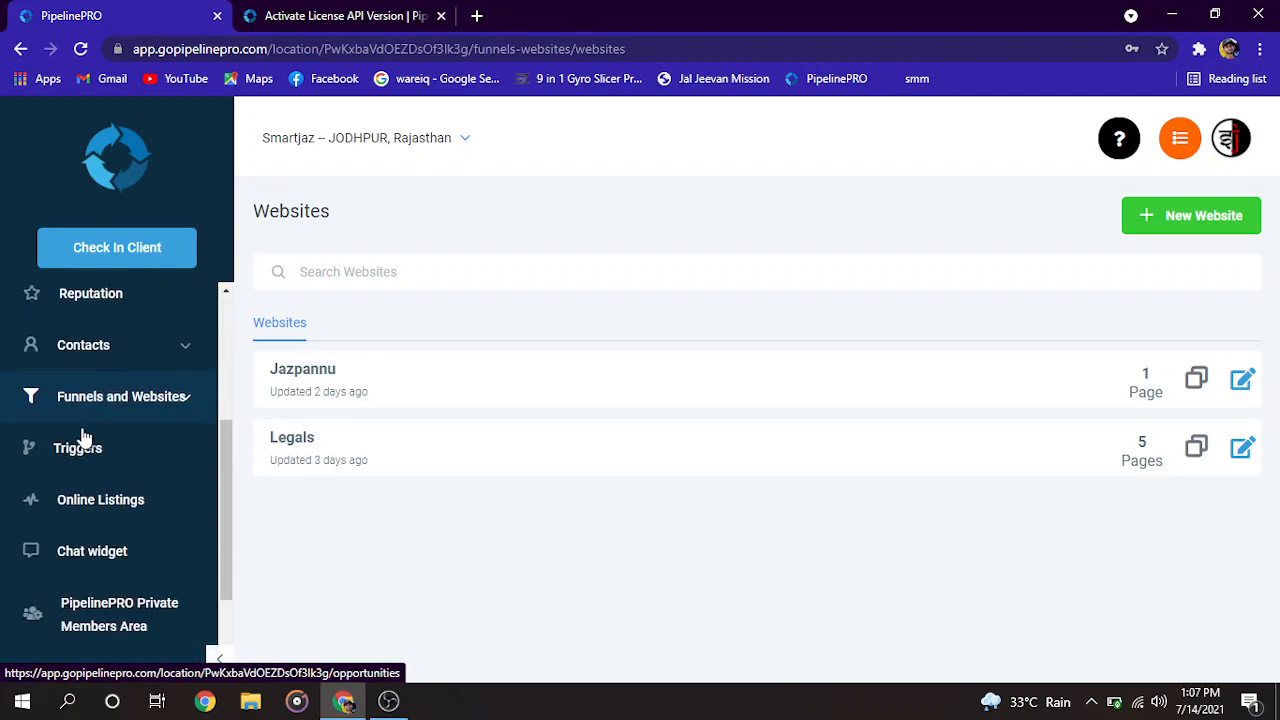